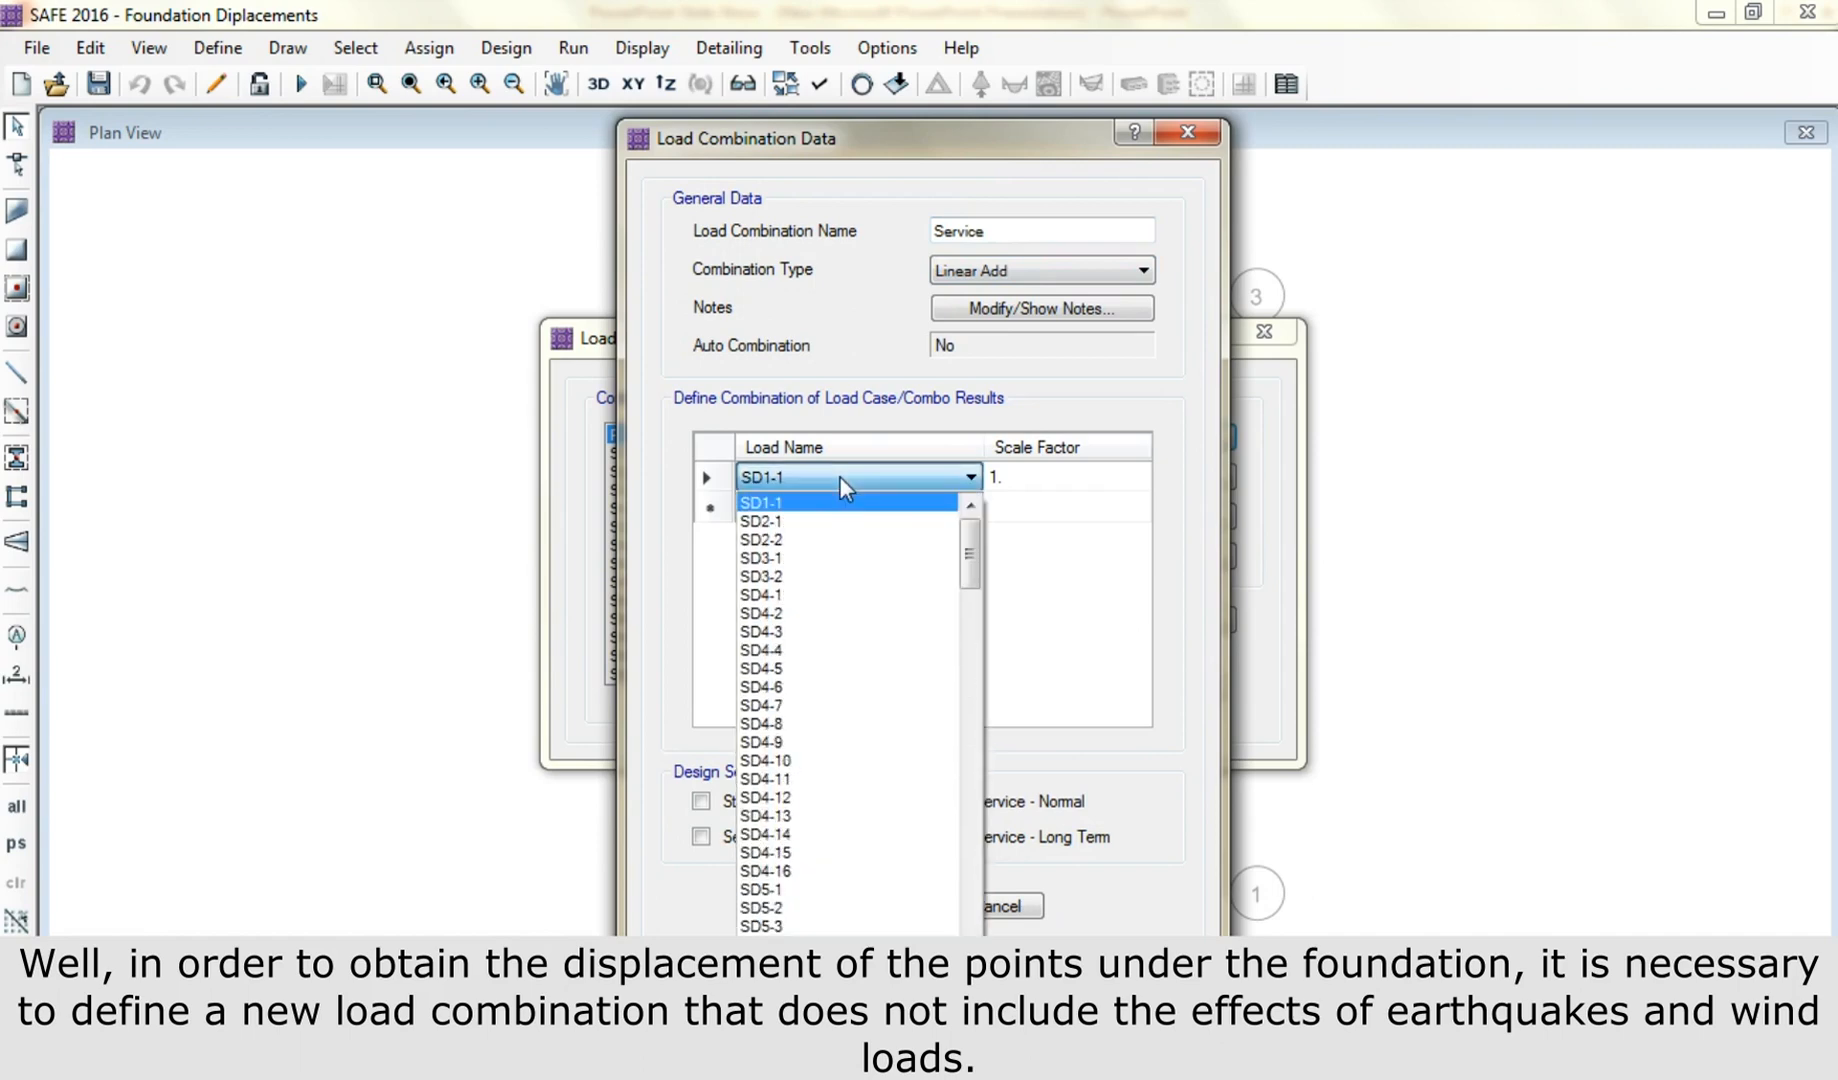
# Add the dead load cases D and SD as the first two entries of the Service load combination.
pyautogui.moveTo(974, 547); pyautogui.dragTo(968, 772)
pyautogui.click(767, 541)
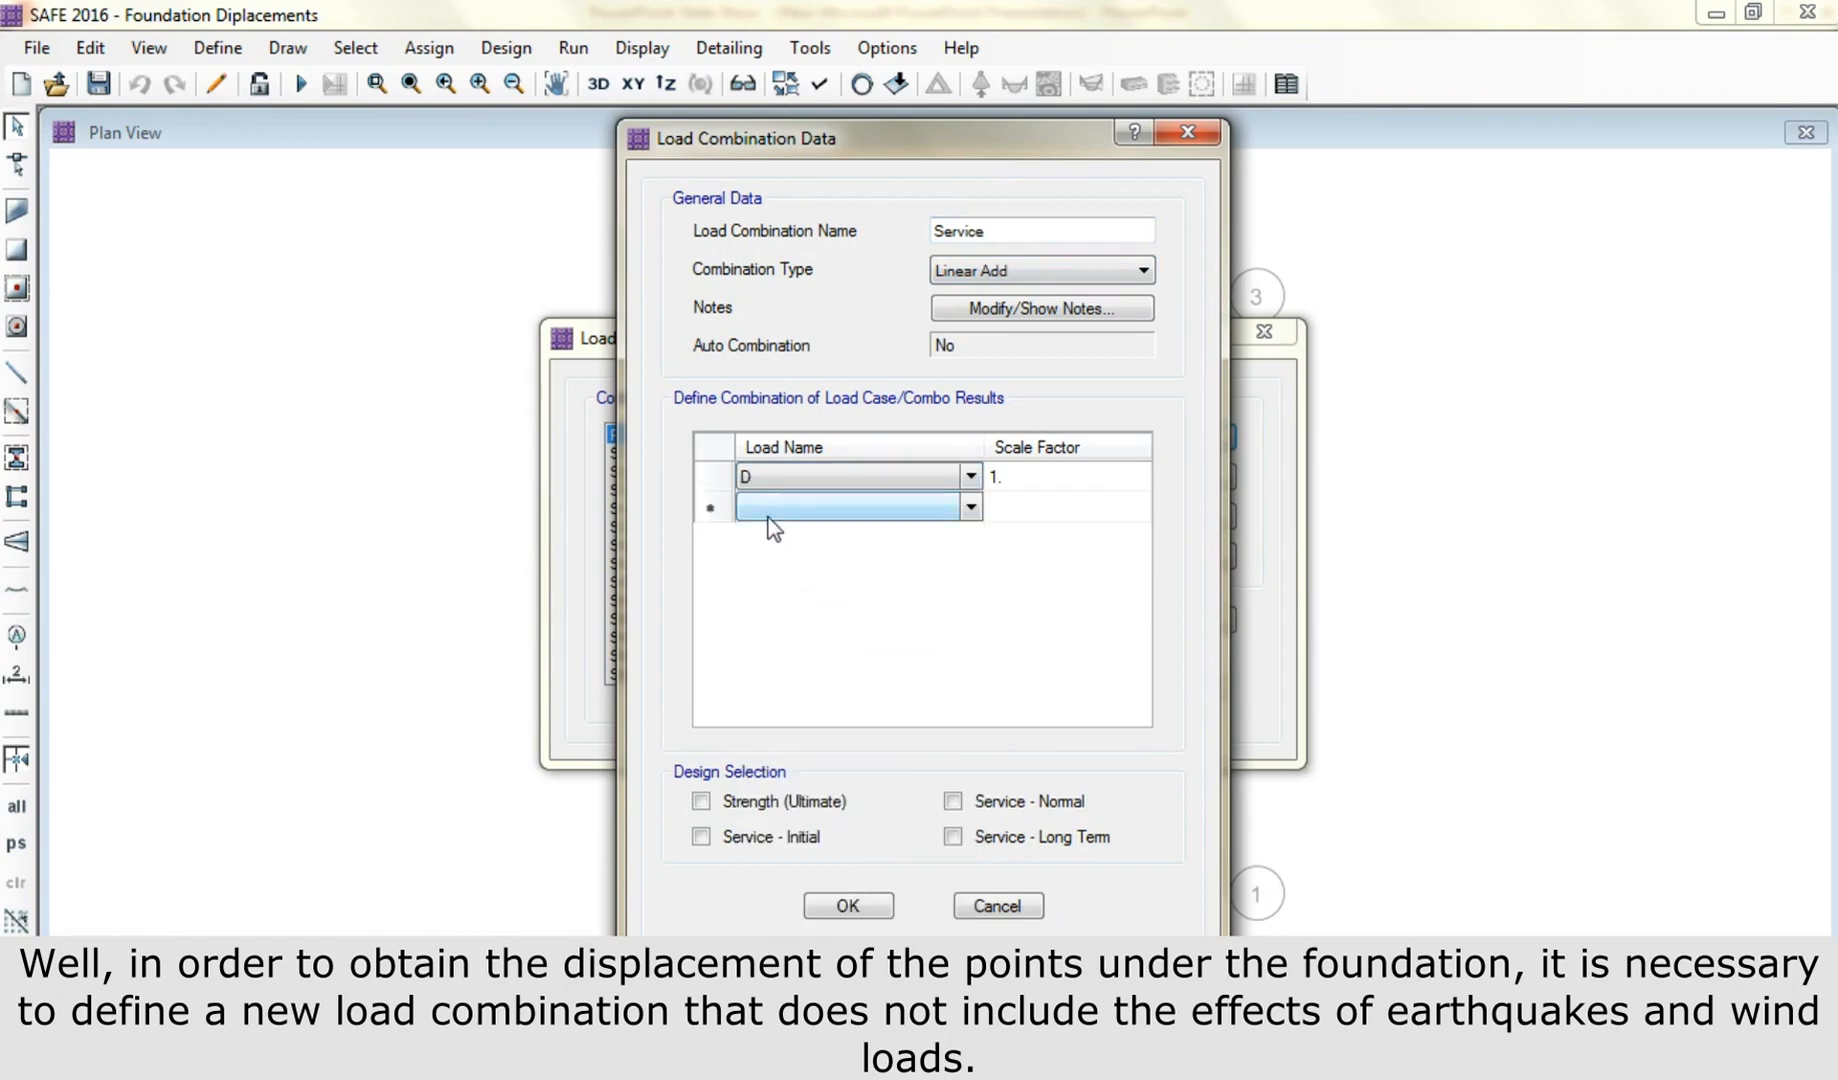
pyautogui.click(840, 508)
pyautogui.moveTo(970, 570); pyautogui.dragTo(973, 822)
pyautogui.click(795, 532)
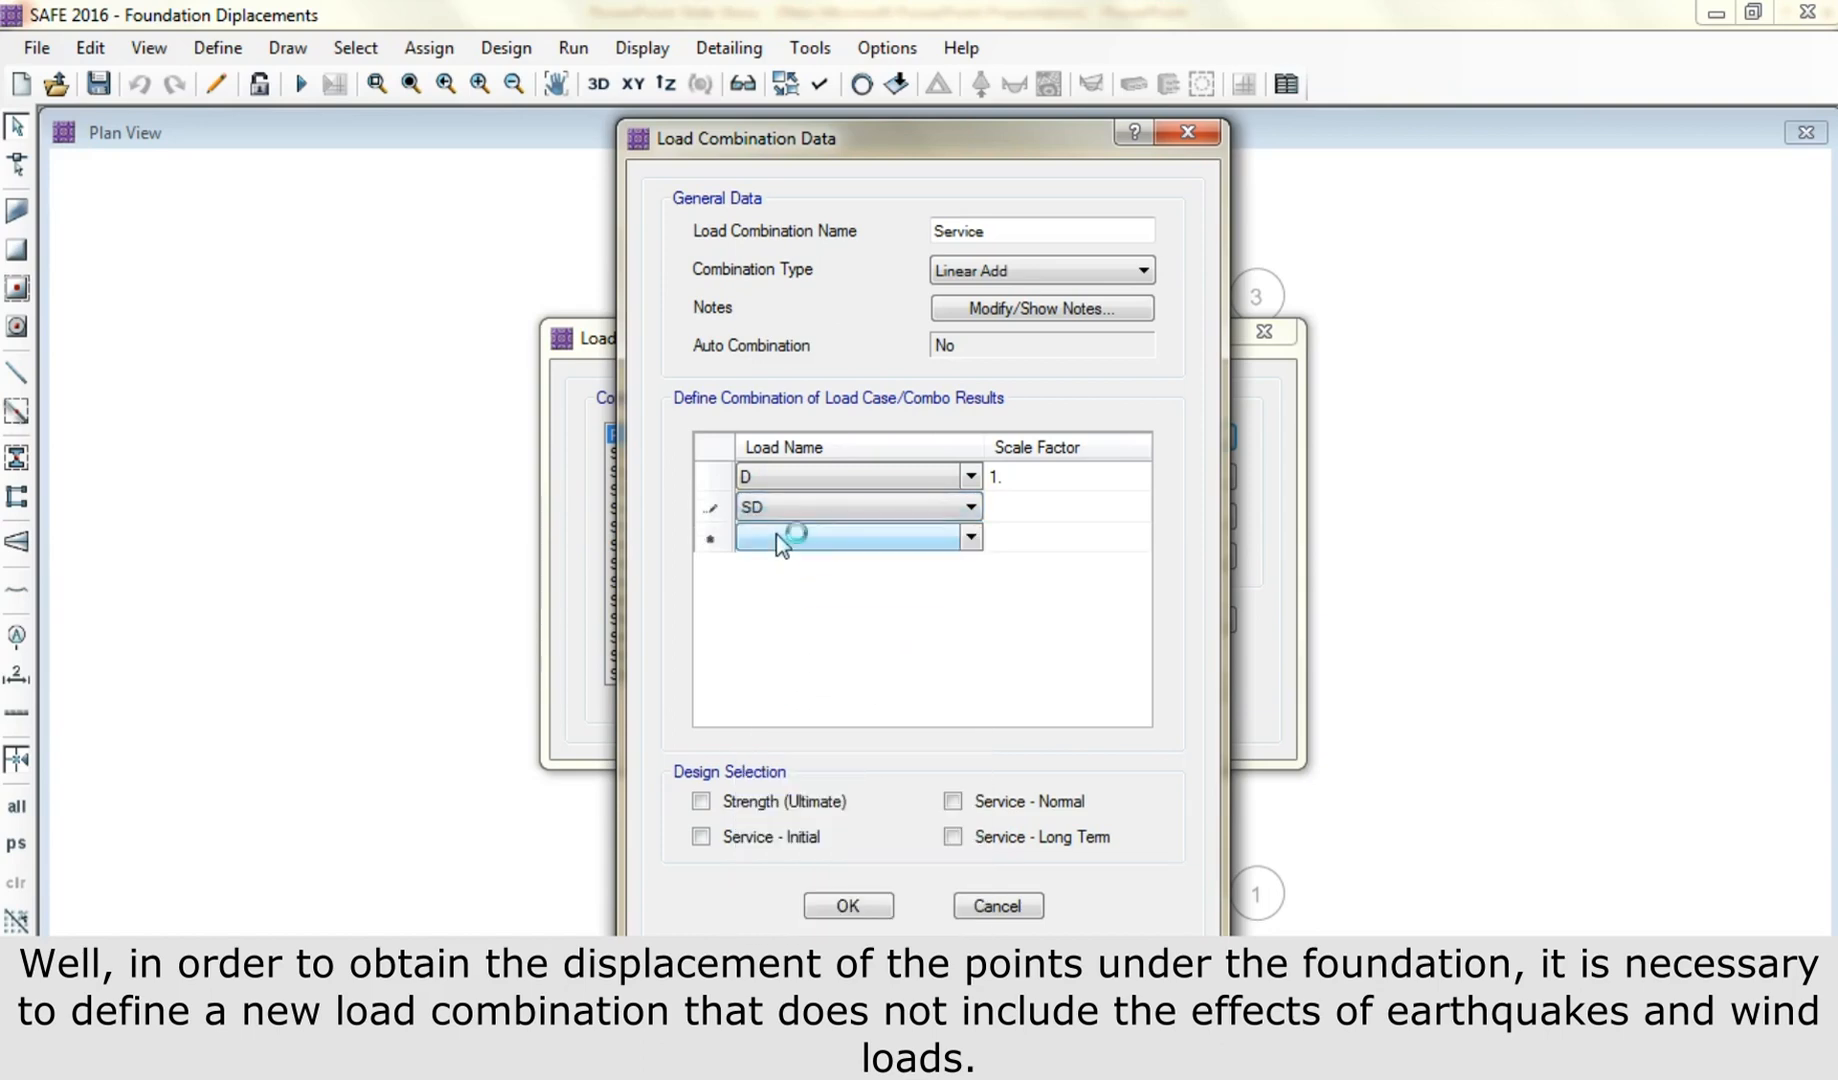
# Add the load cases PERM and DPART to the Service load combination.
pyautogui.click(823, 541)
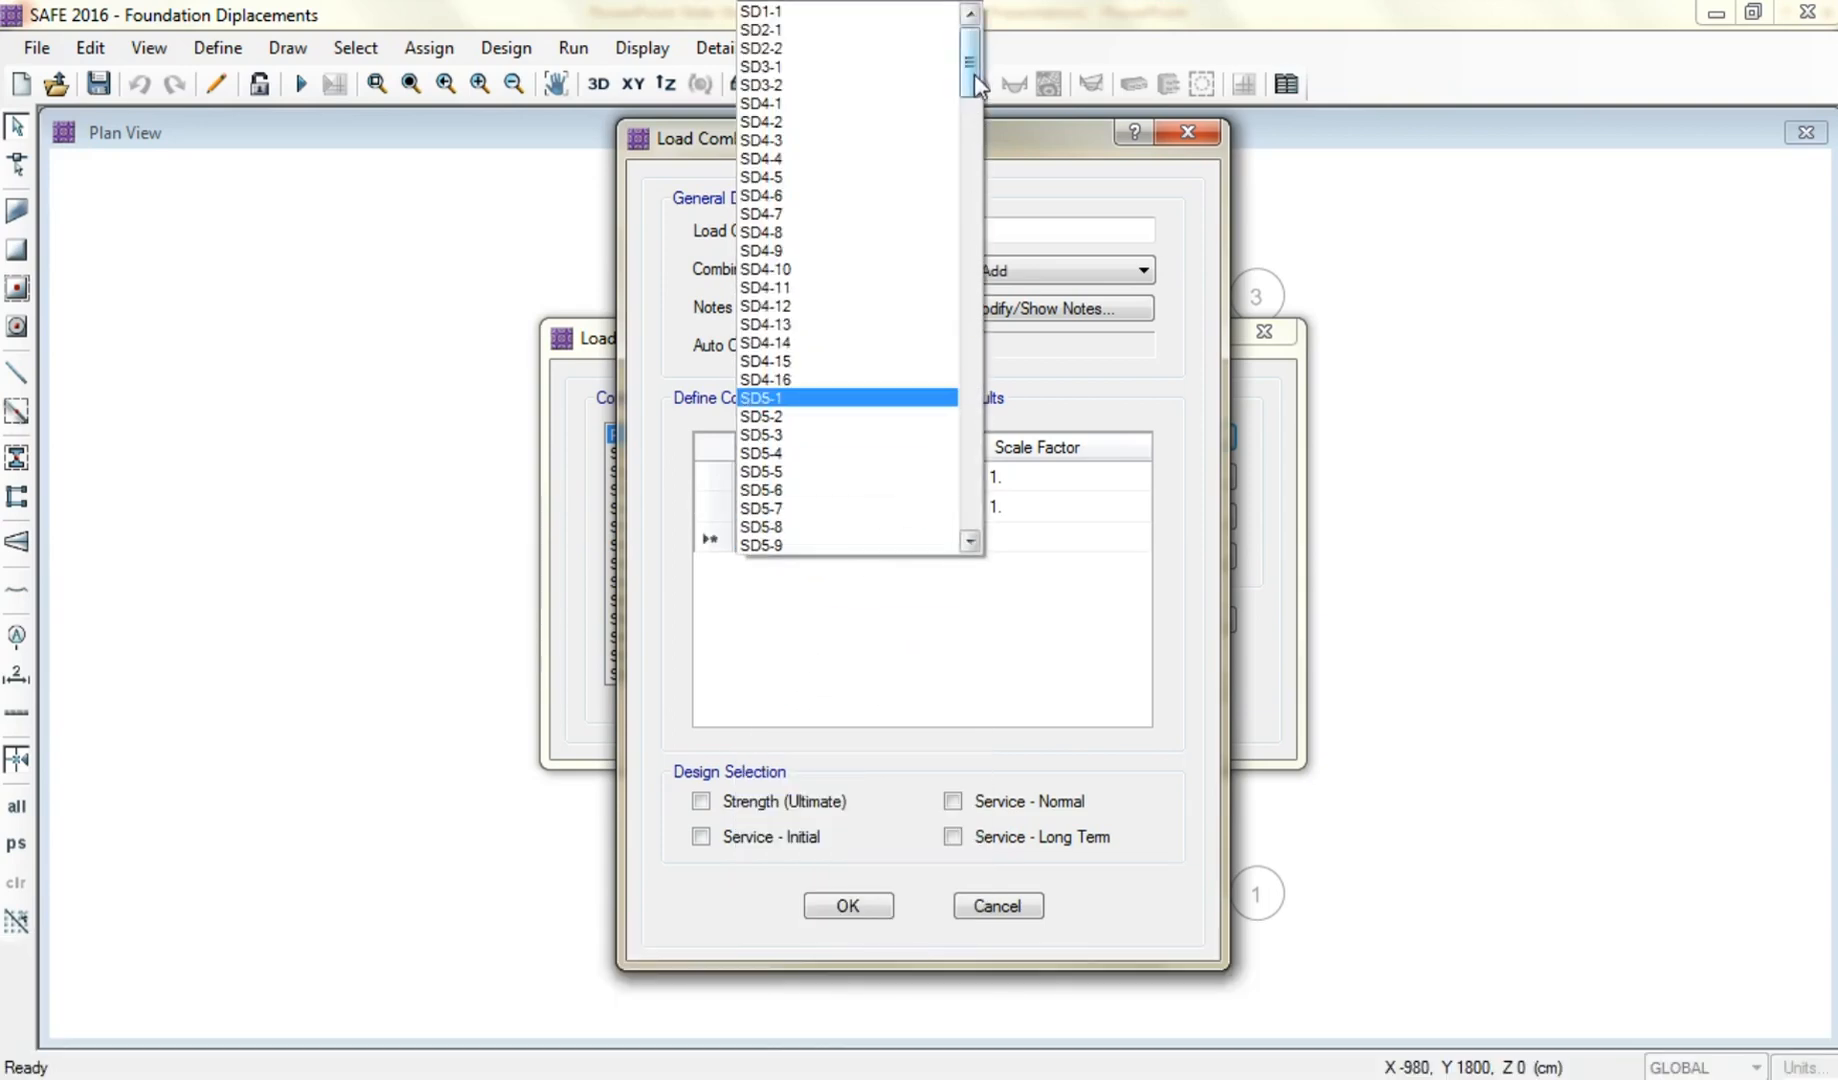
pyautogui.moveTo(974, 87); pyautogui.dragTo(972, 315)
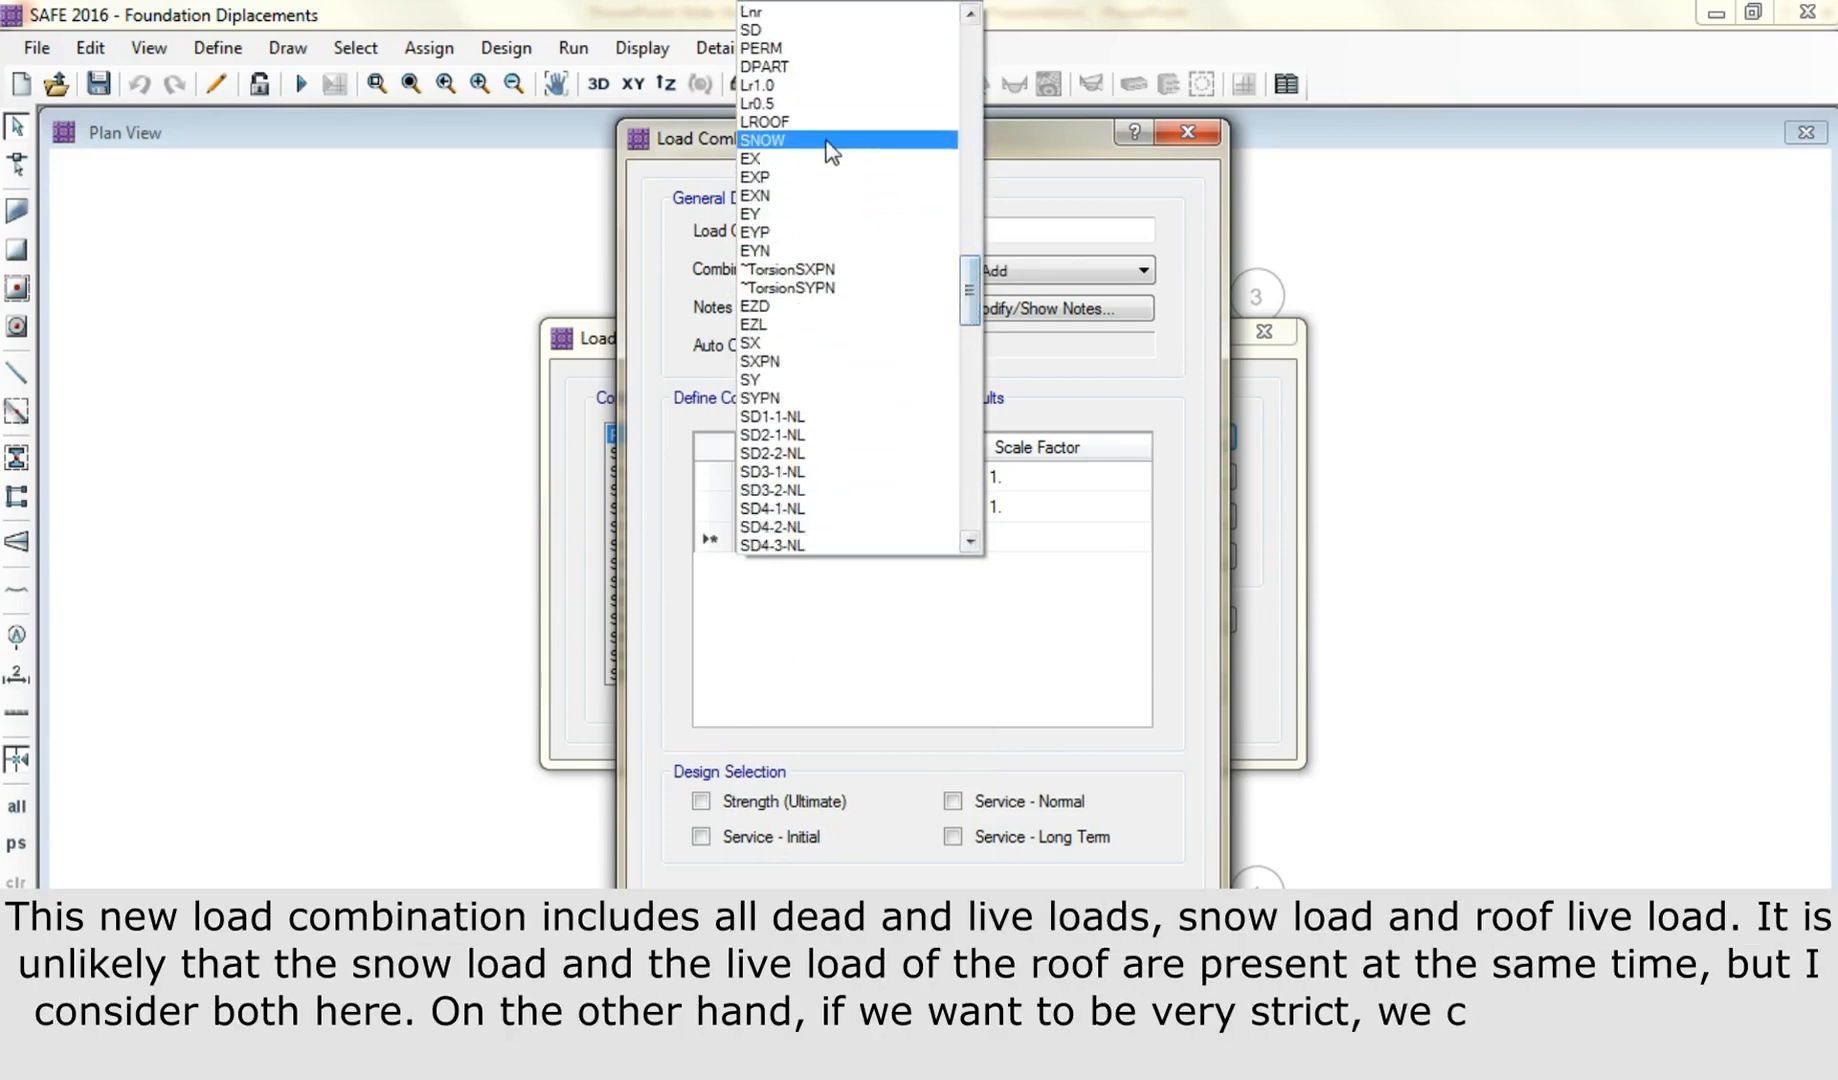
pyautogui.click(768, 48)
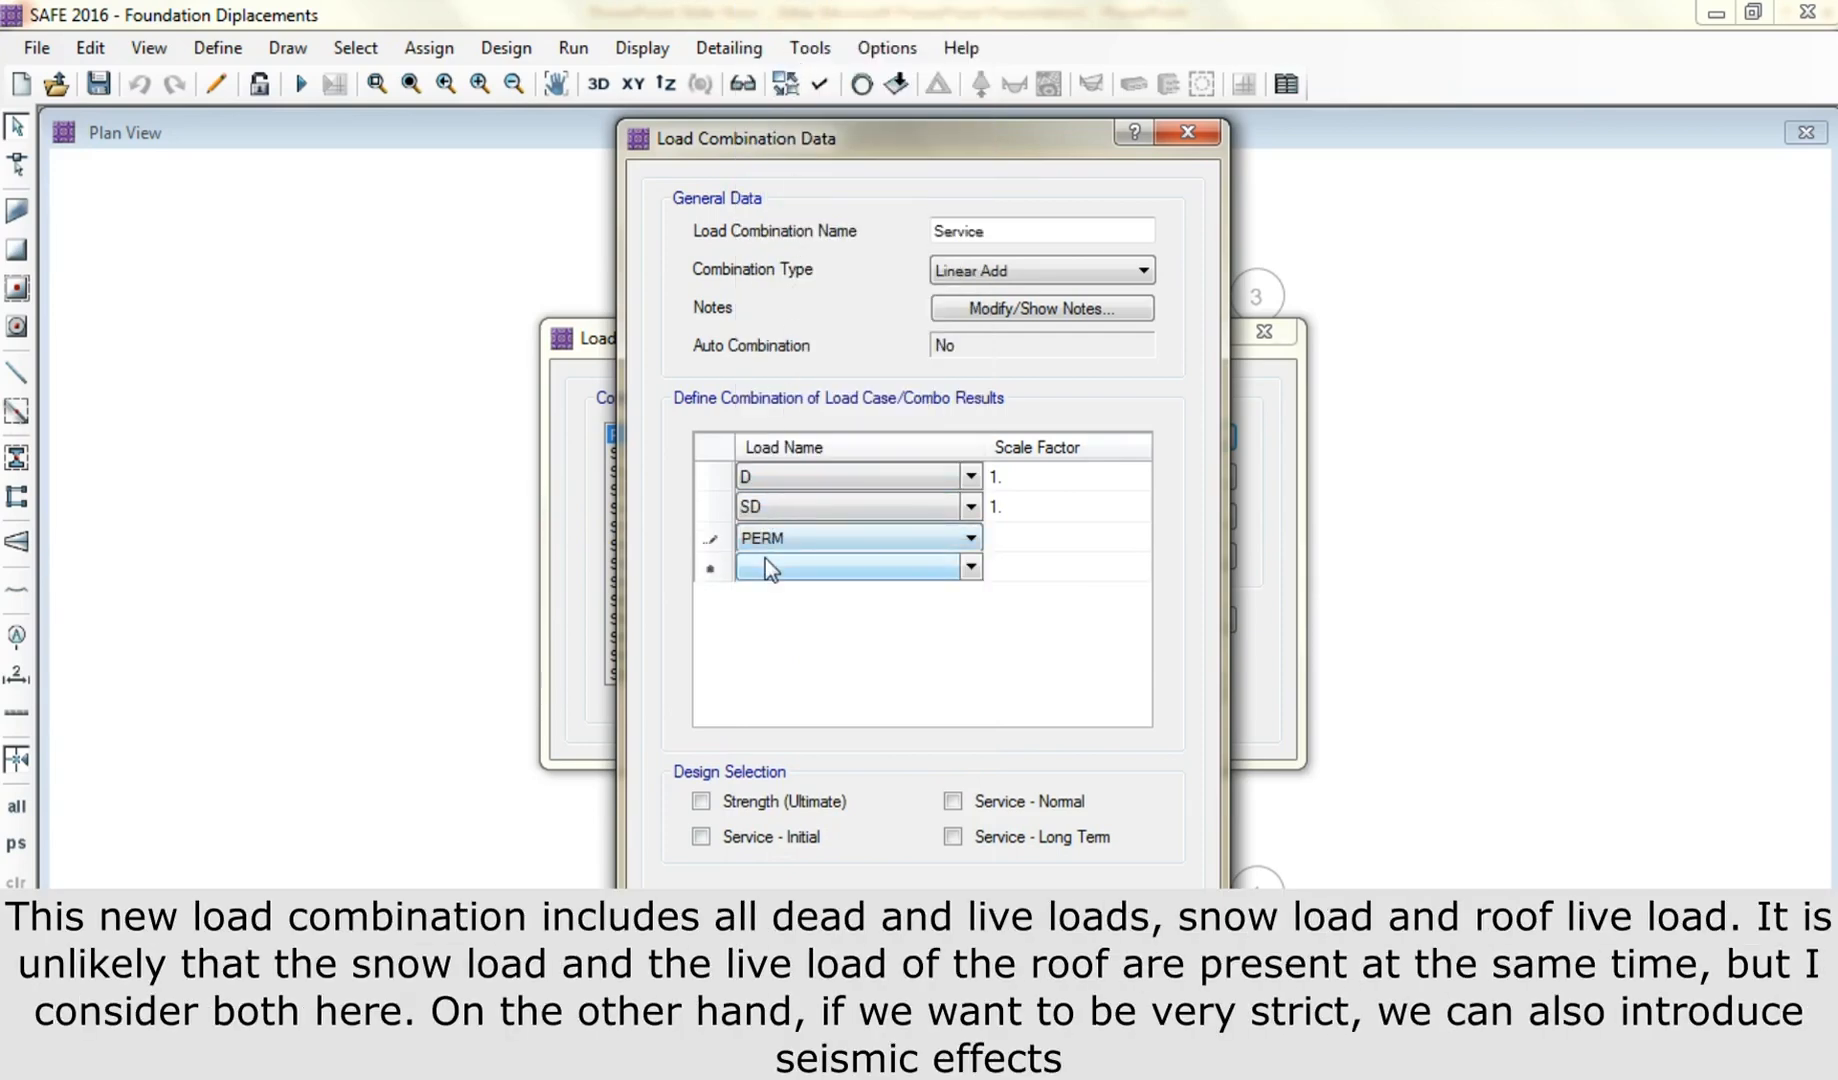
pyautogui.click(815, 569)
pyautogui.moveTo(969, 125); pyautogui.dragTo(975, 268)
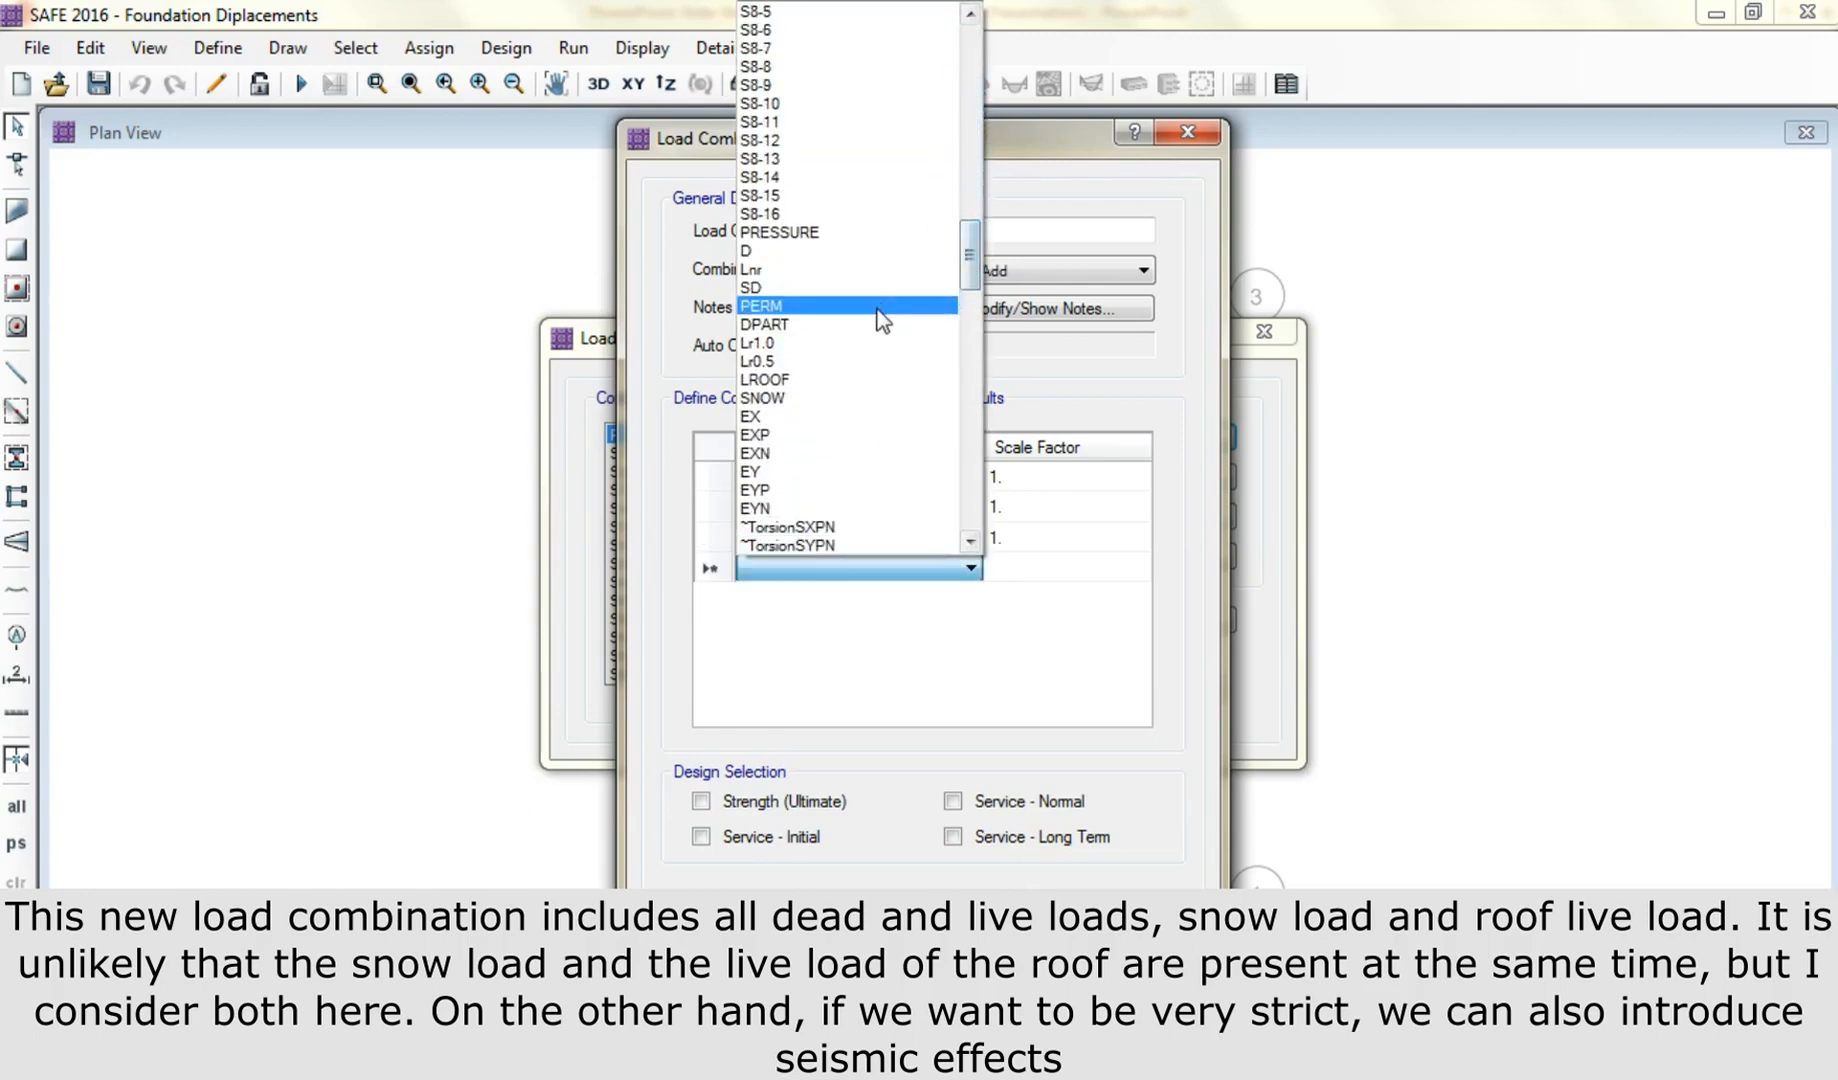
pyautogui.click(857, 330)
# Add the live load cases Lnr and Lr1.0 to the Service load combination.
pyautogui.click(826, 597)
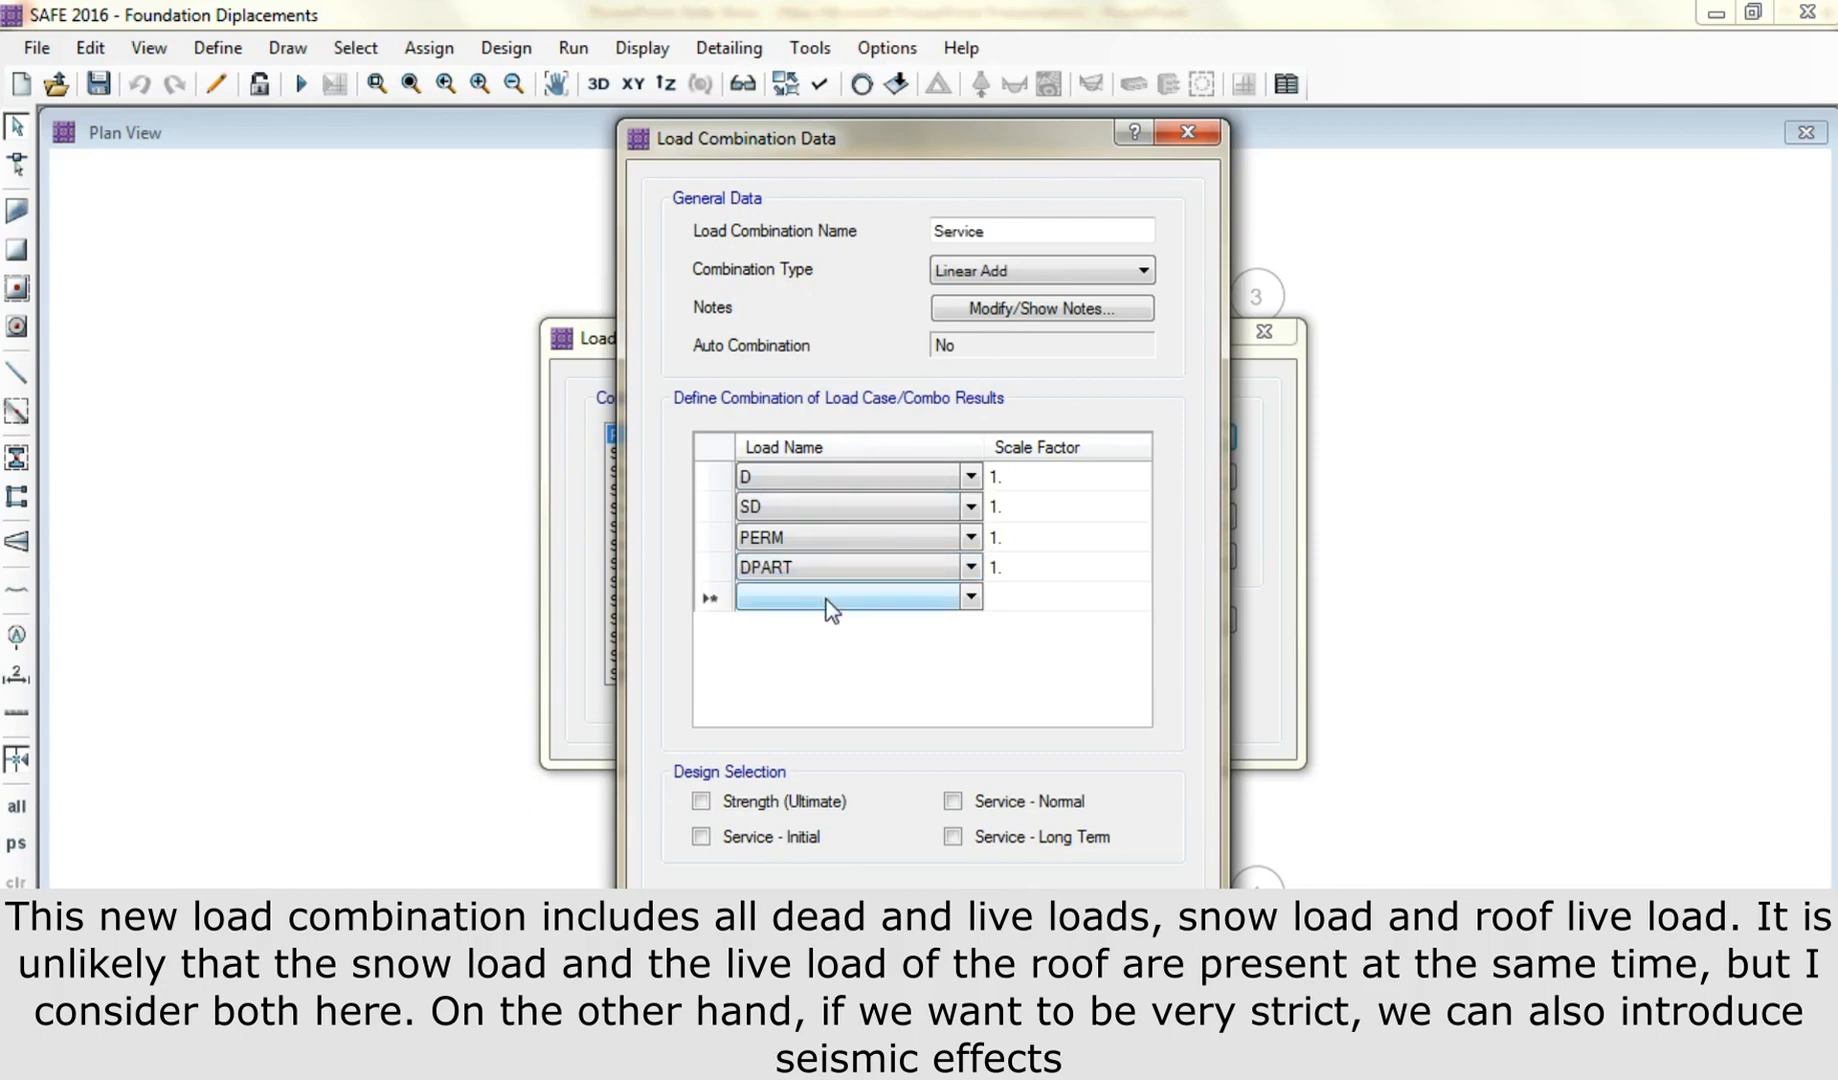
pyautogui.click(888, 598)
pyautogui.moveTo(968, 95); pyautogui.dragTo(973, 336)
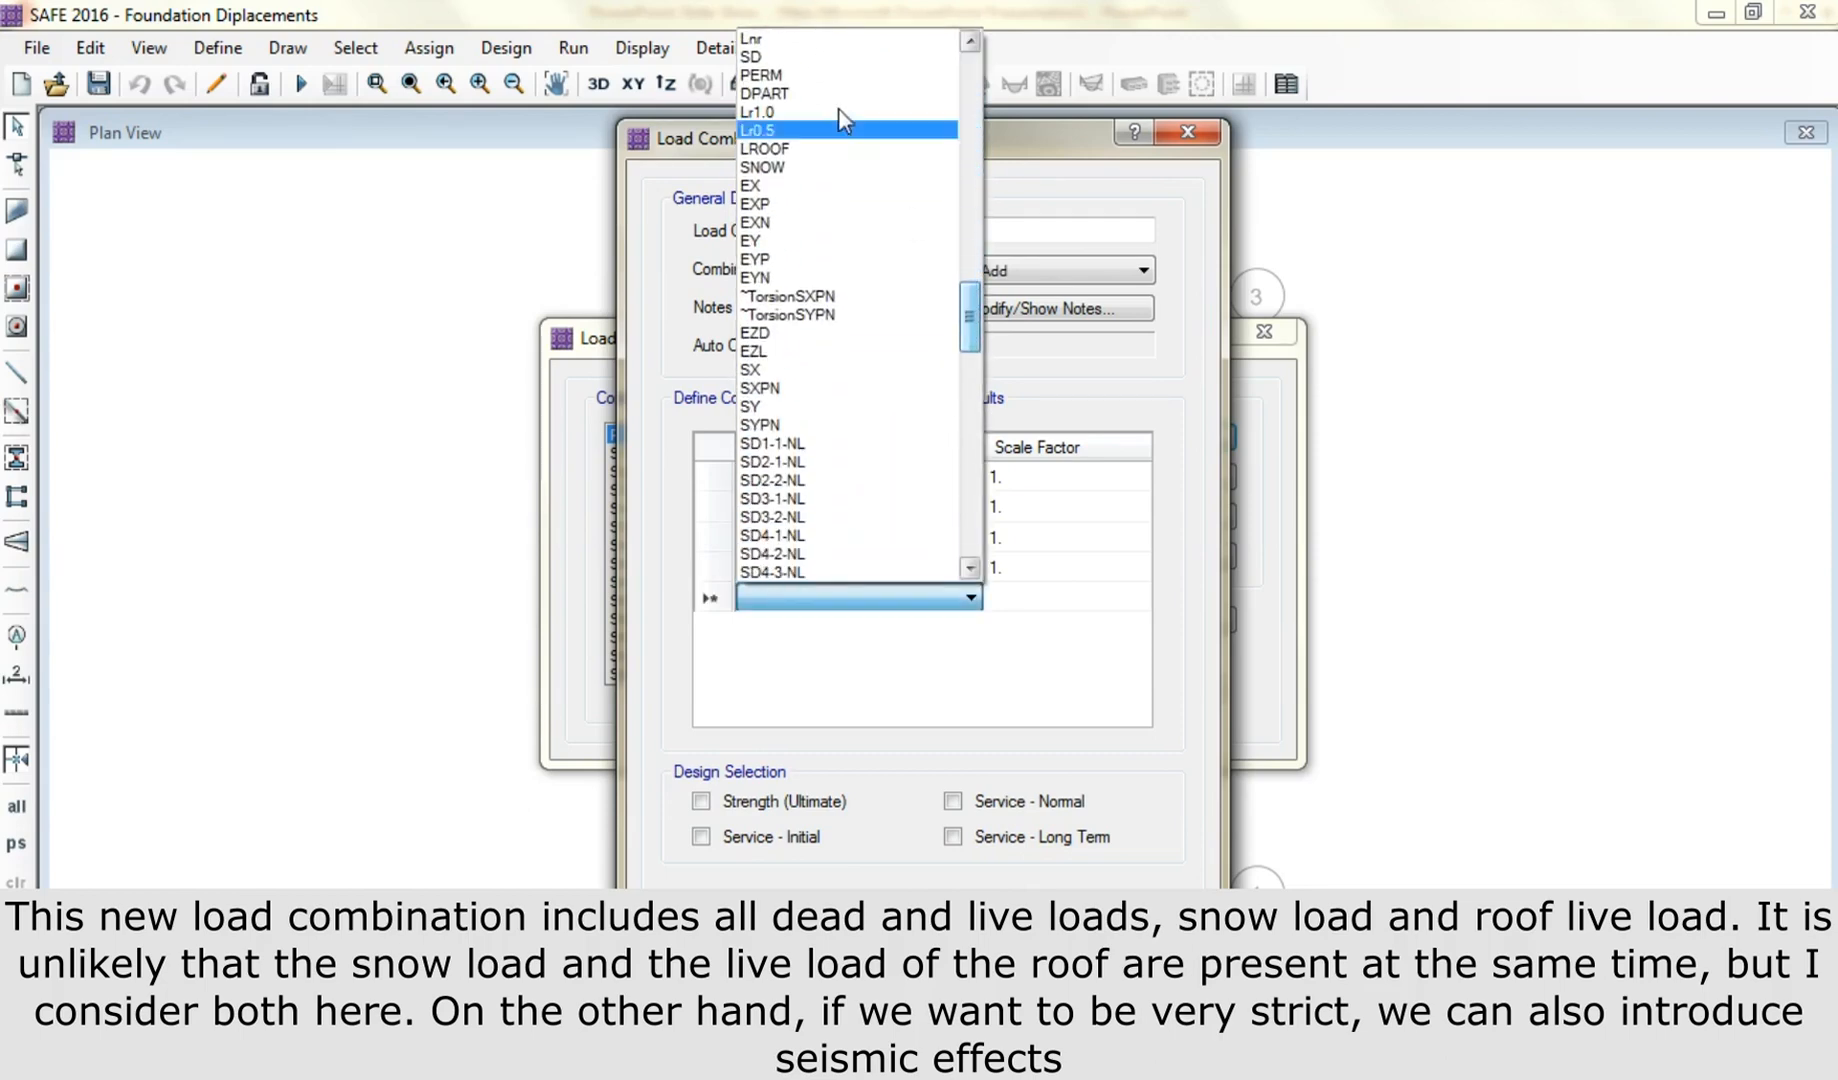
pyautogui.click(800, 40)
pyautogui.click(805, 625)
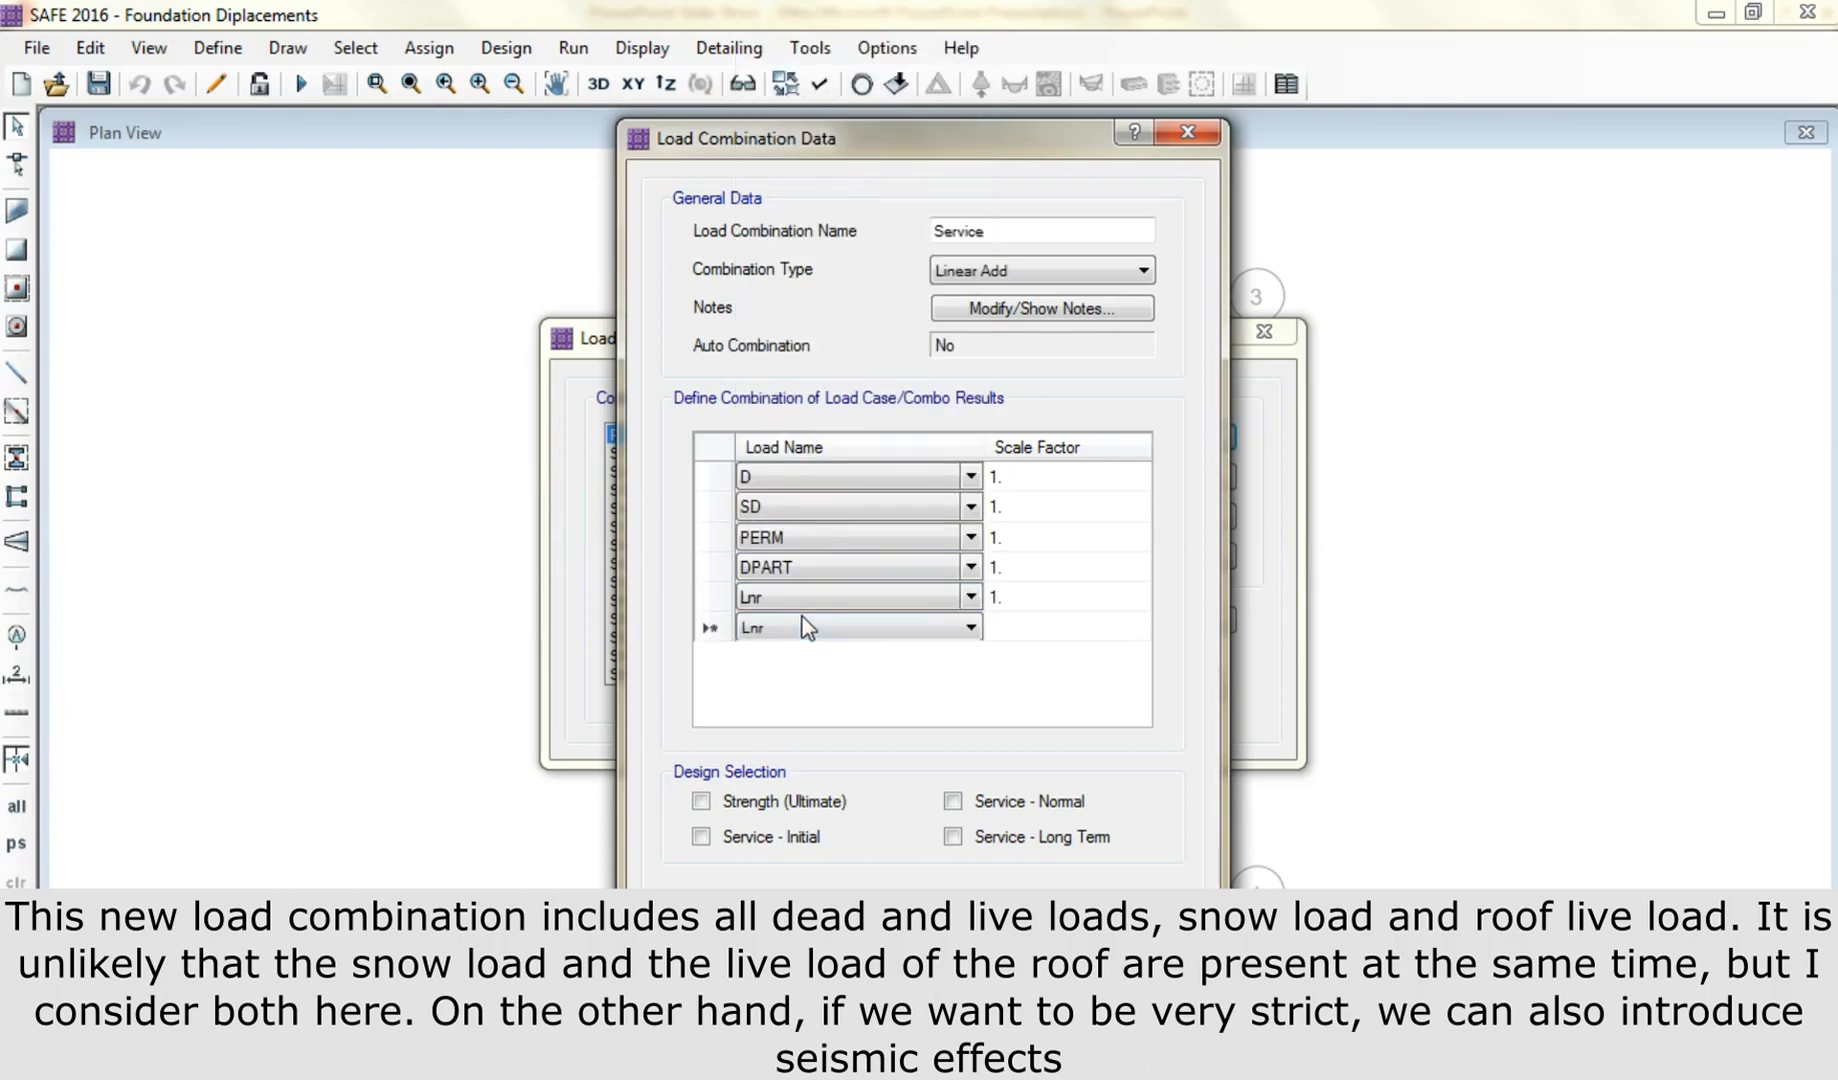
pyautogui.click(808, 623)
pyautogui.moveTo(969, 160); pyautogui.dragTo(970, 335)
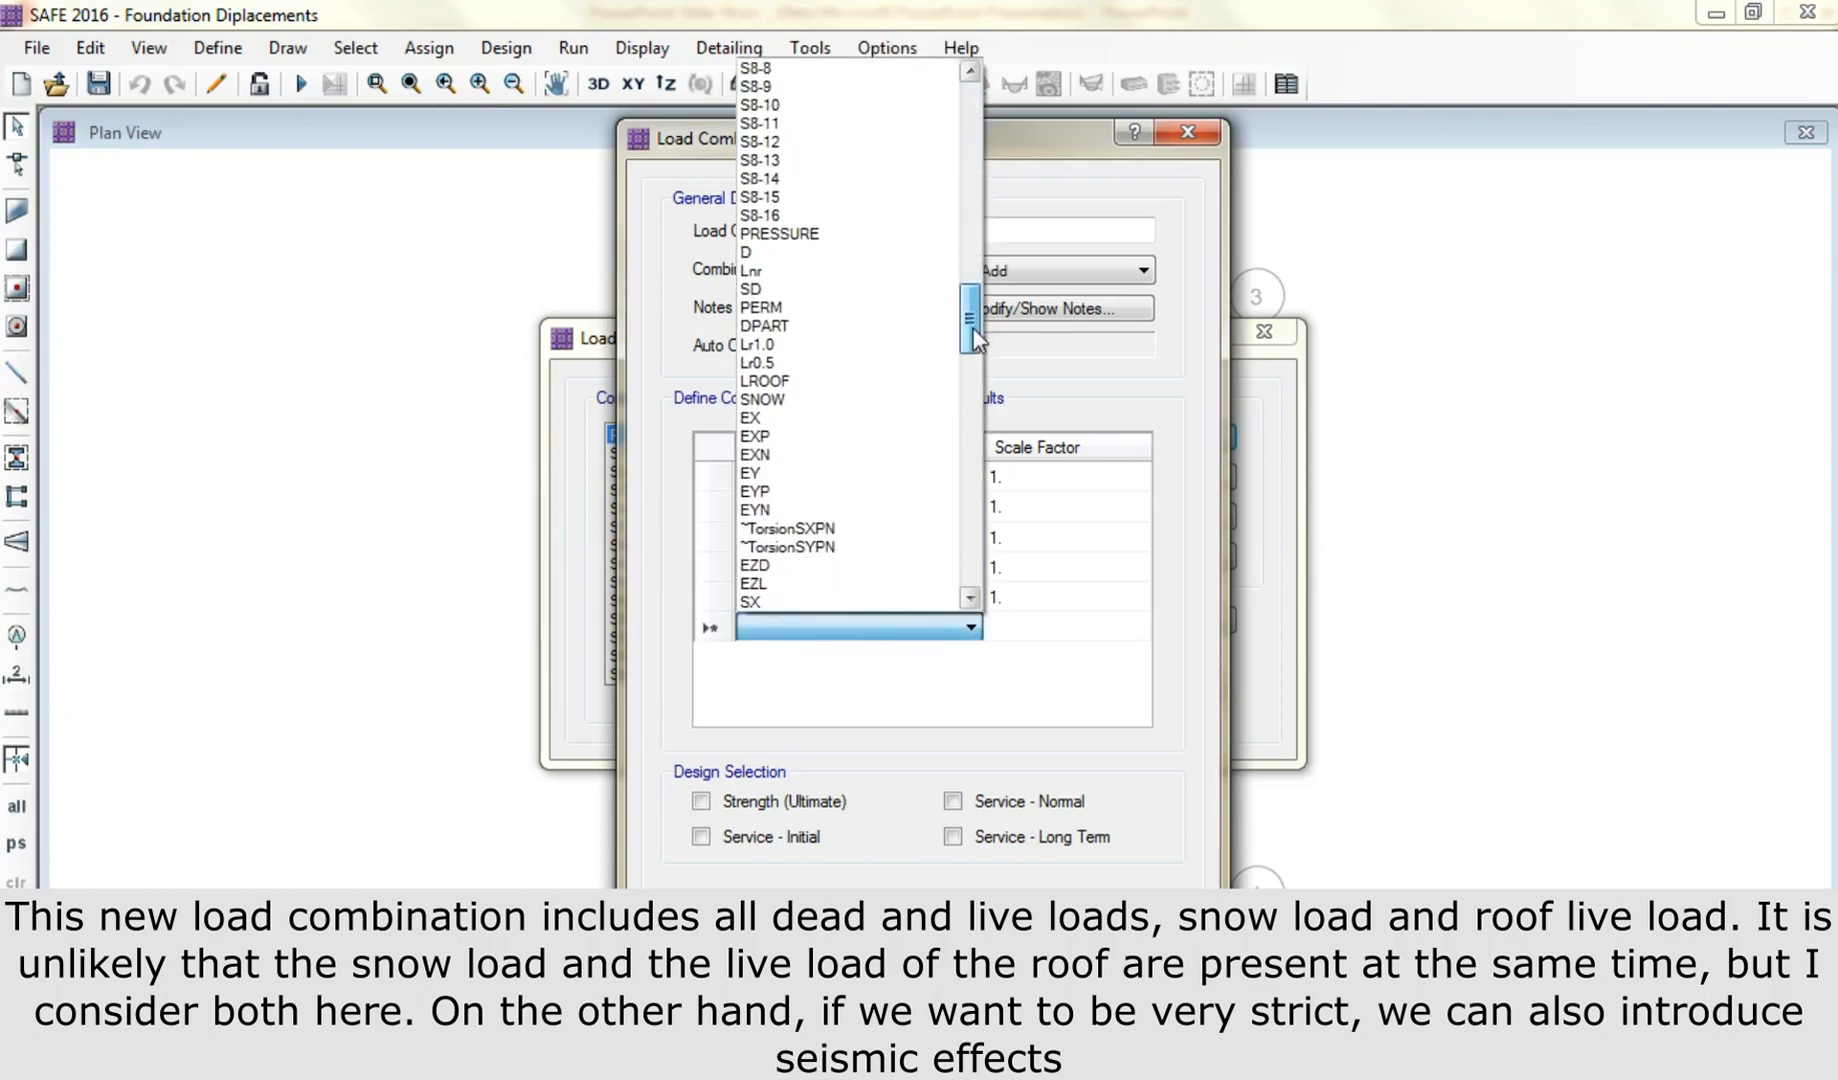
pyautogui.click(935, 348)
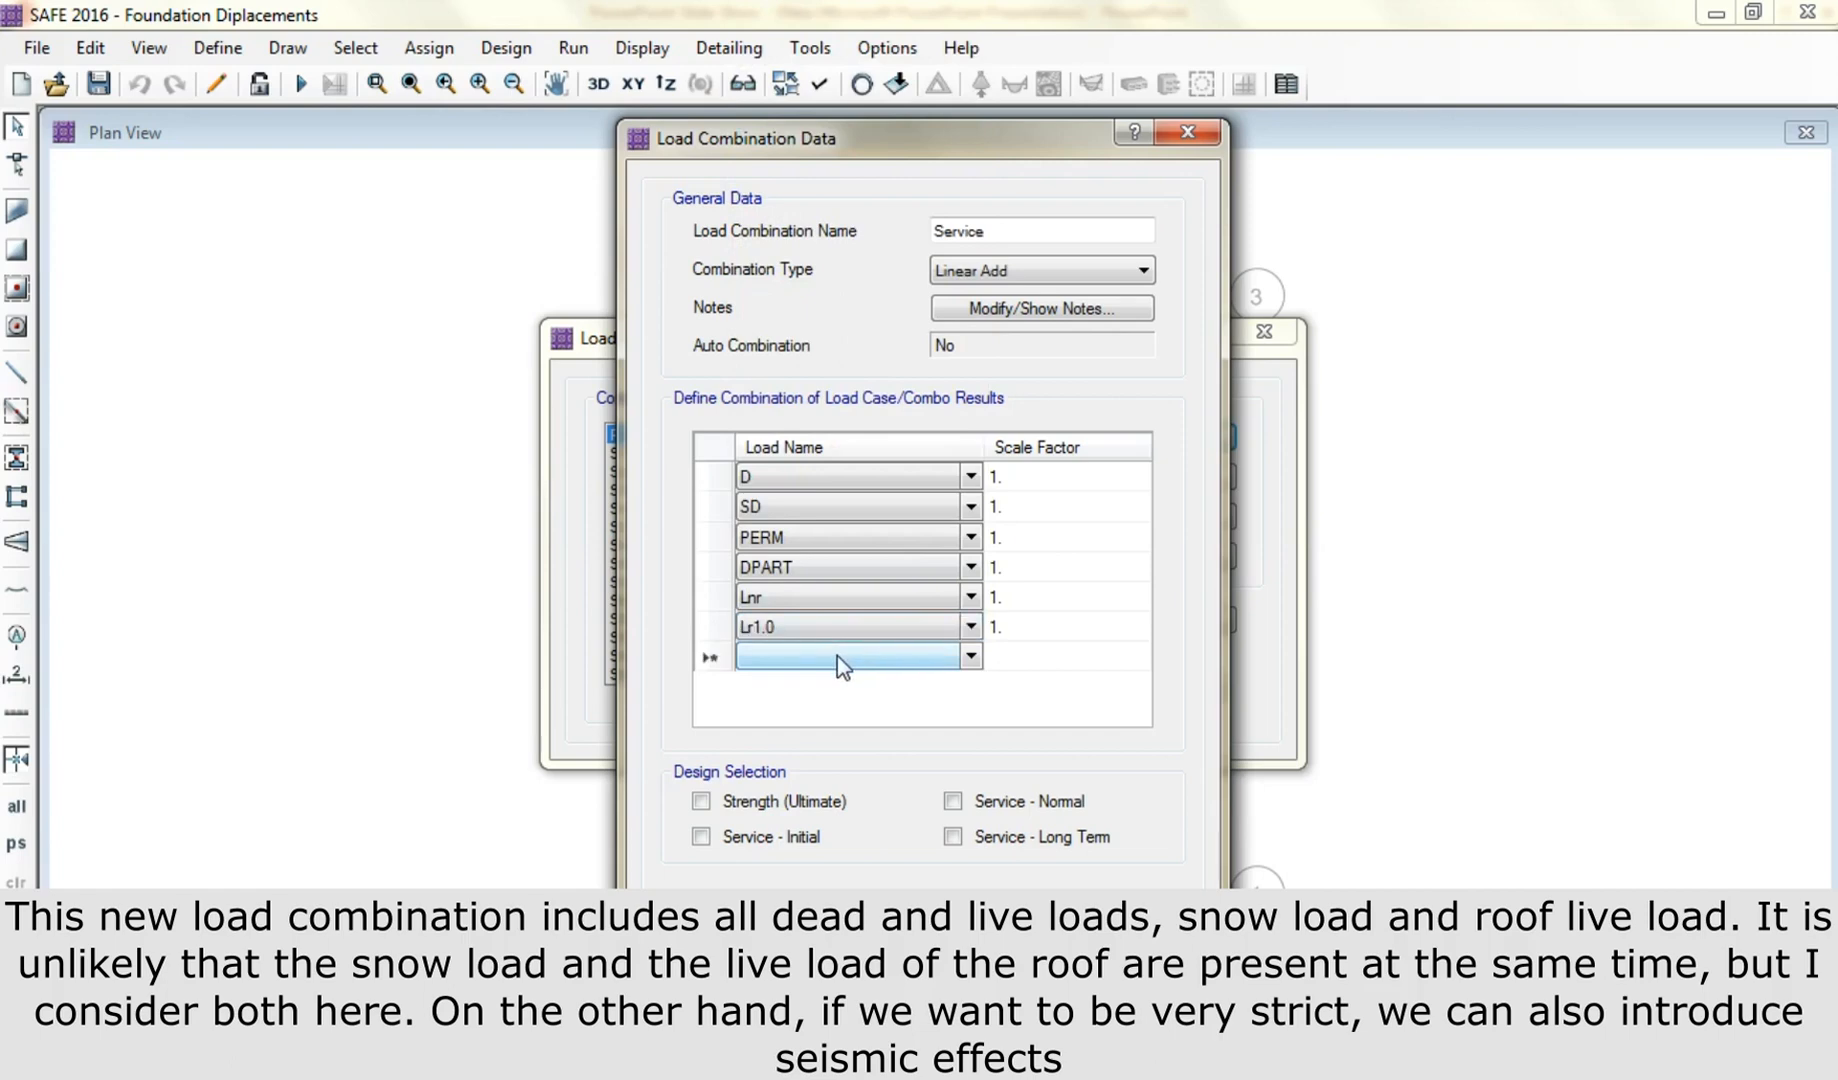
# Add the live load case Lr0.5 and the roof live load LROOF to the Service load combination.
pyautogui.click(840, 656)
pyautogui.moveTo(965, 225); pyautogui.dragTo(966, 360)
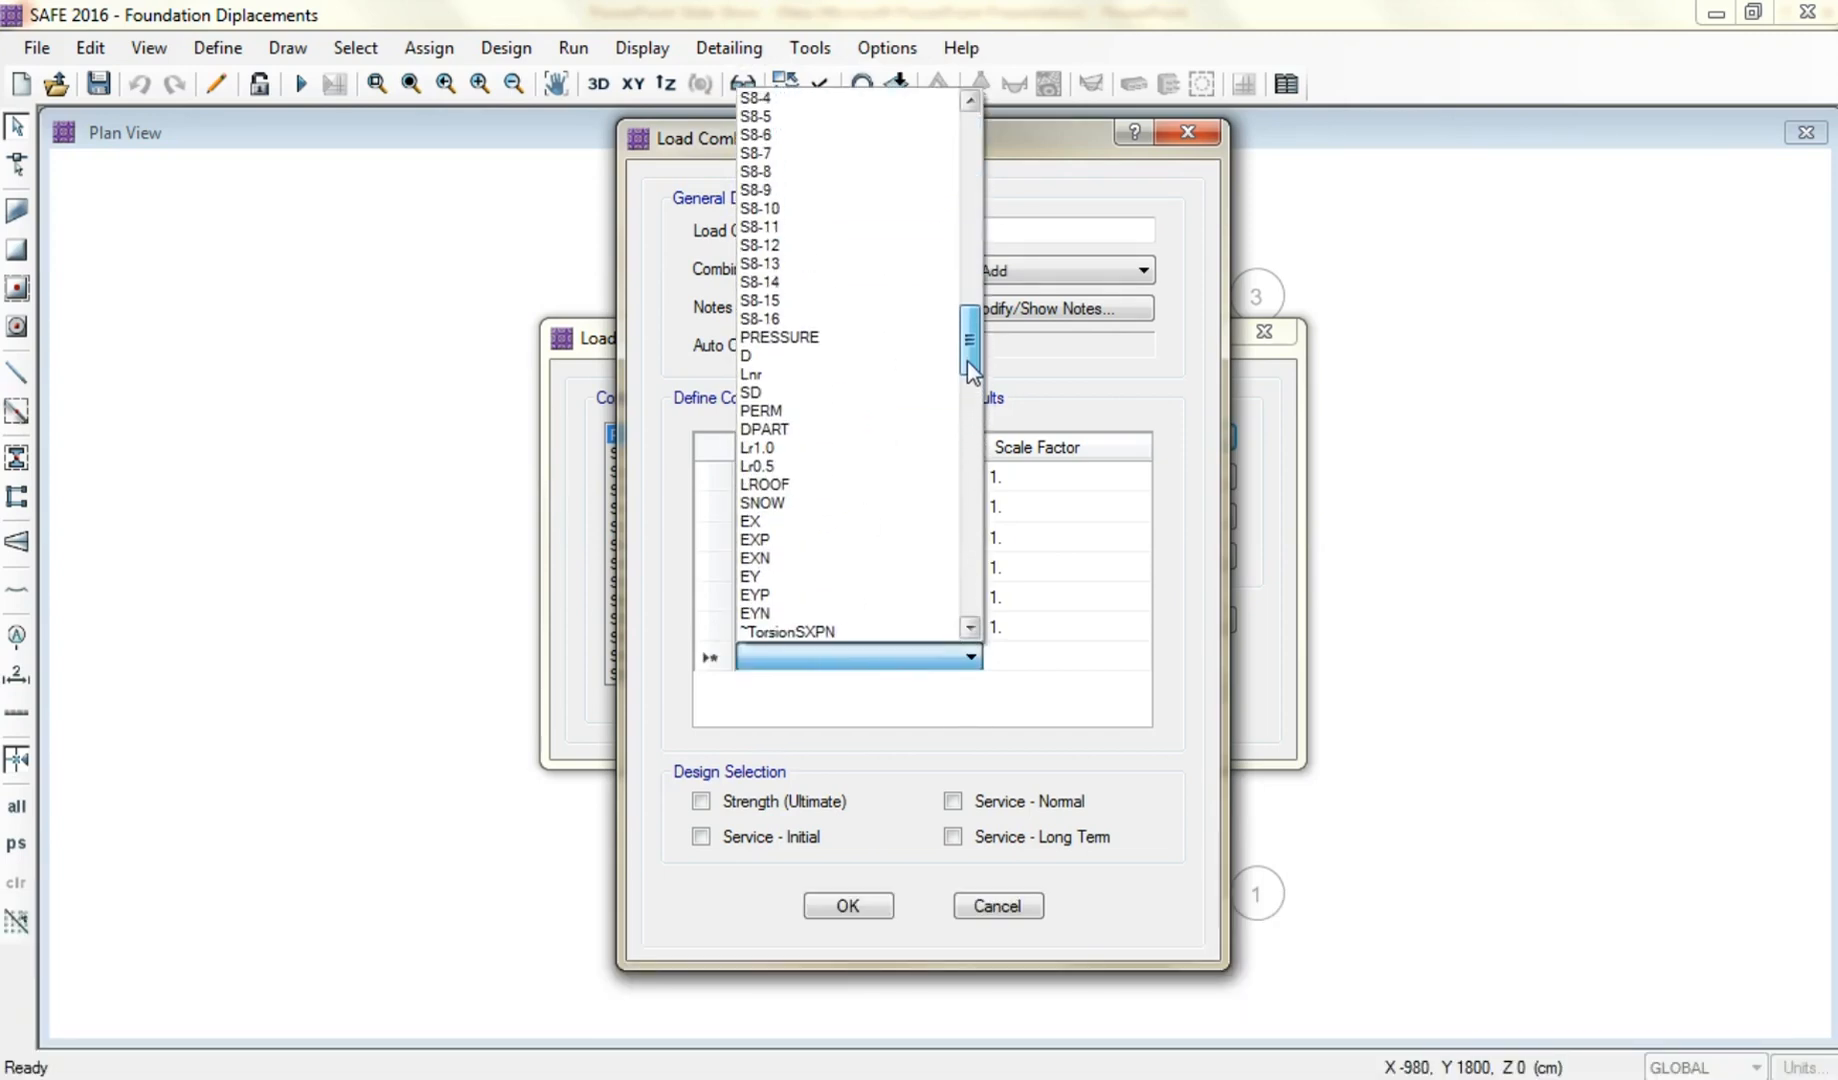
pyautogui.click(858, 466)
pyautogui.click(861, 690)
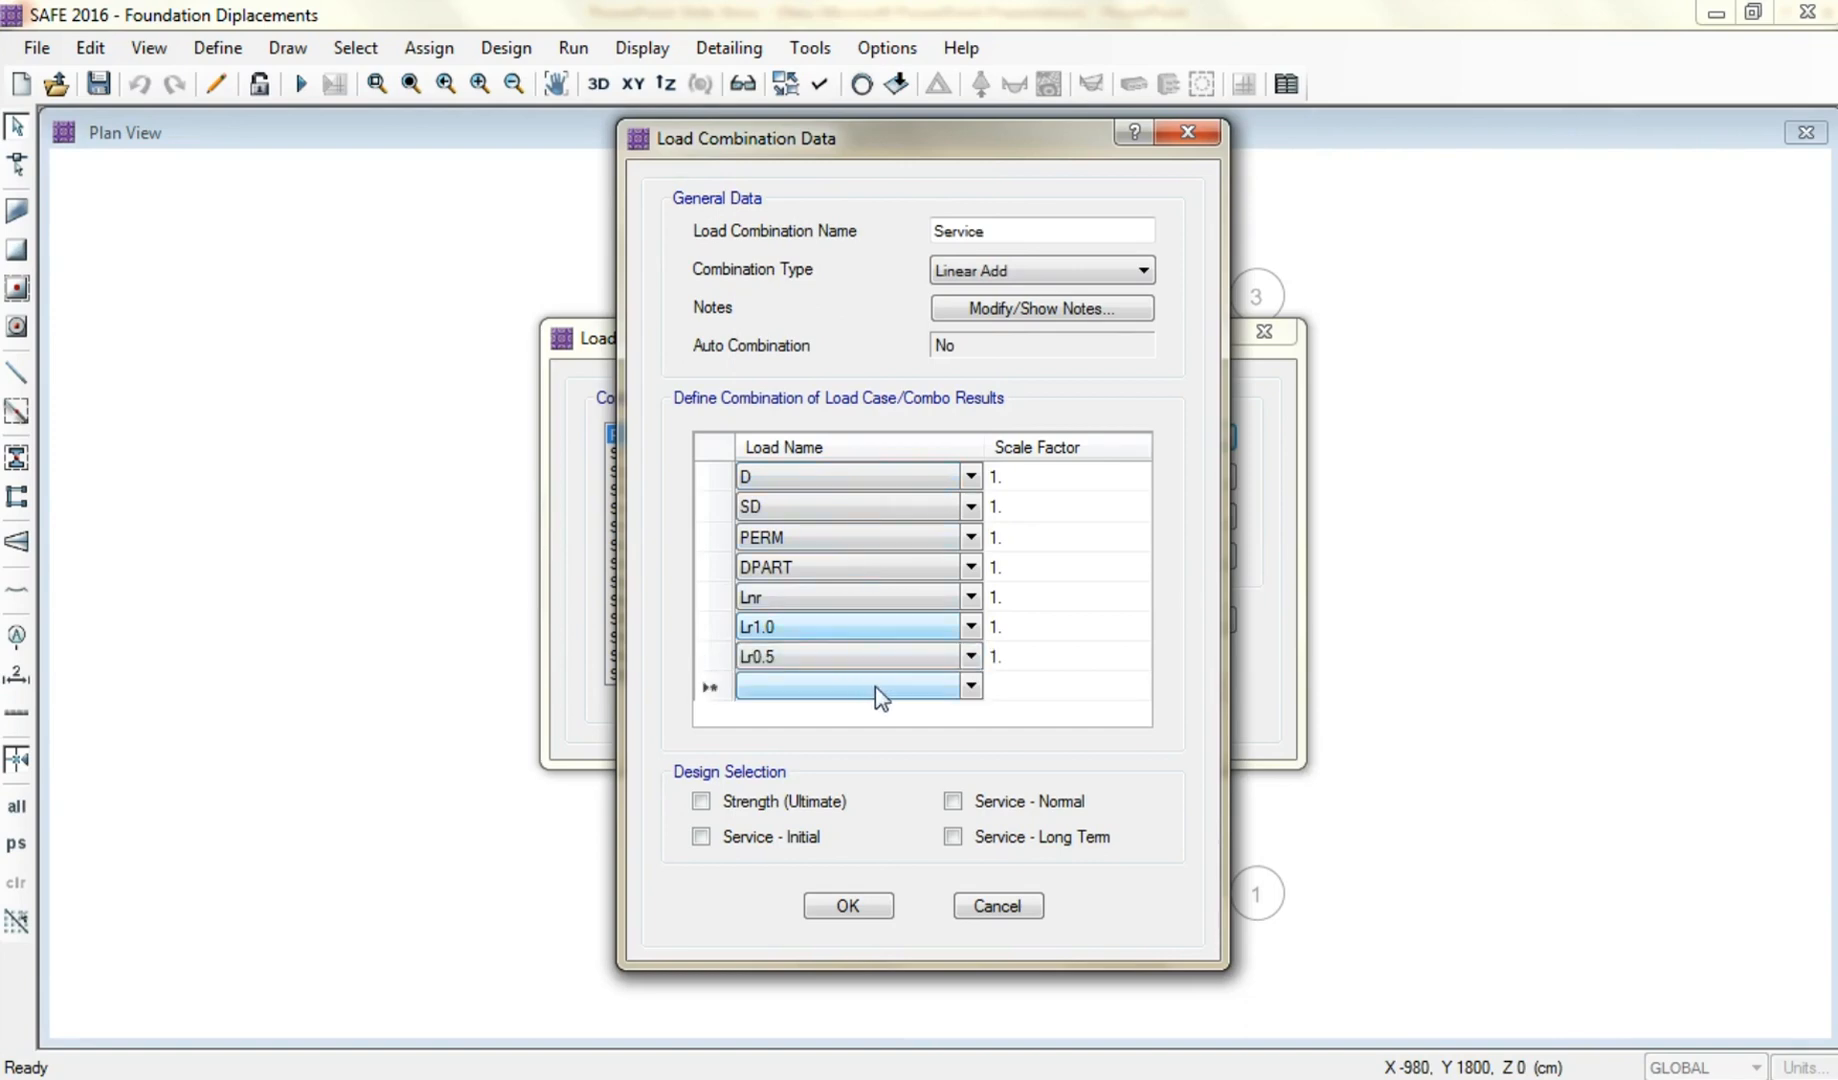
pyautogui.click(903, 688)
pyautogui.moveTo(968, 262); pyautogui.dragTo(976, 381)
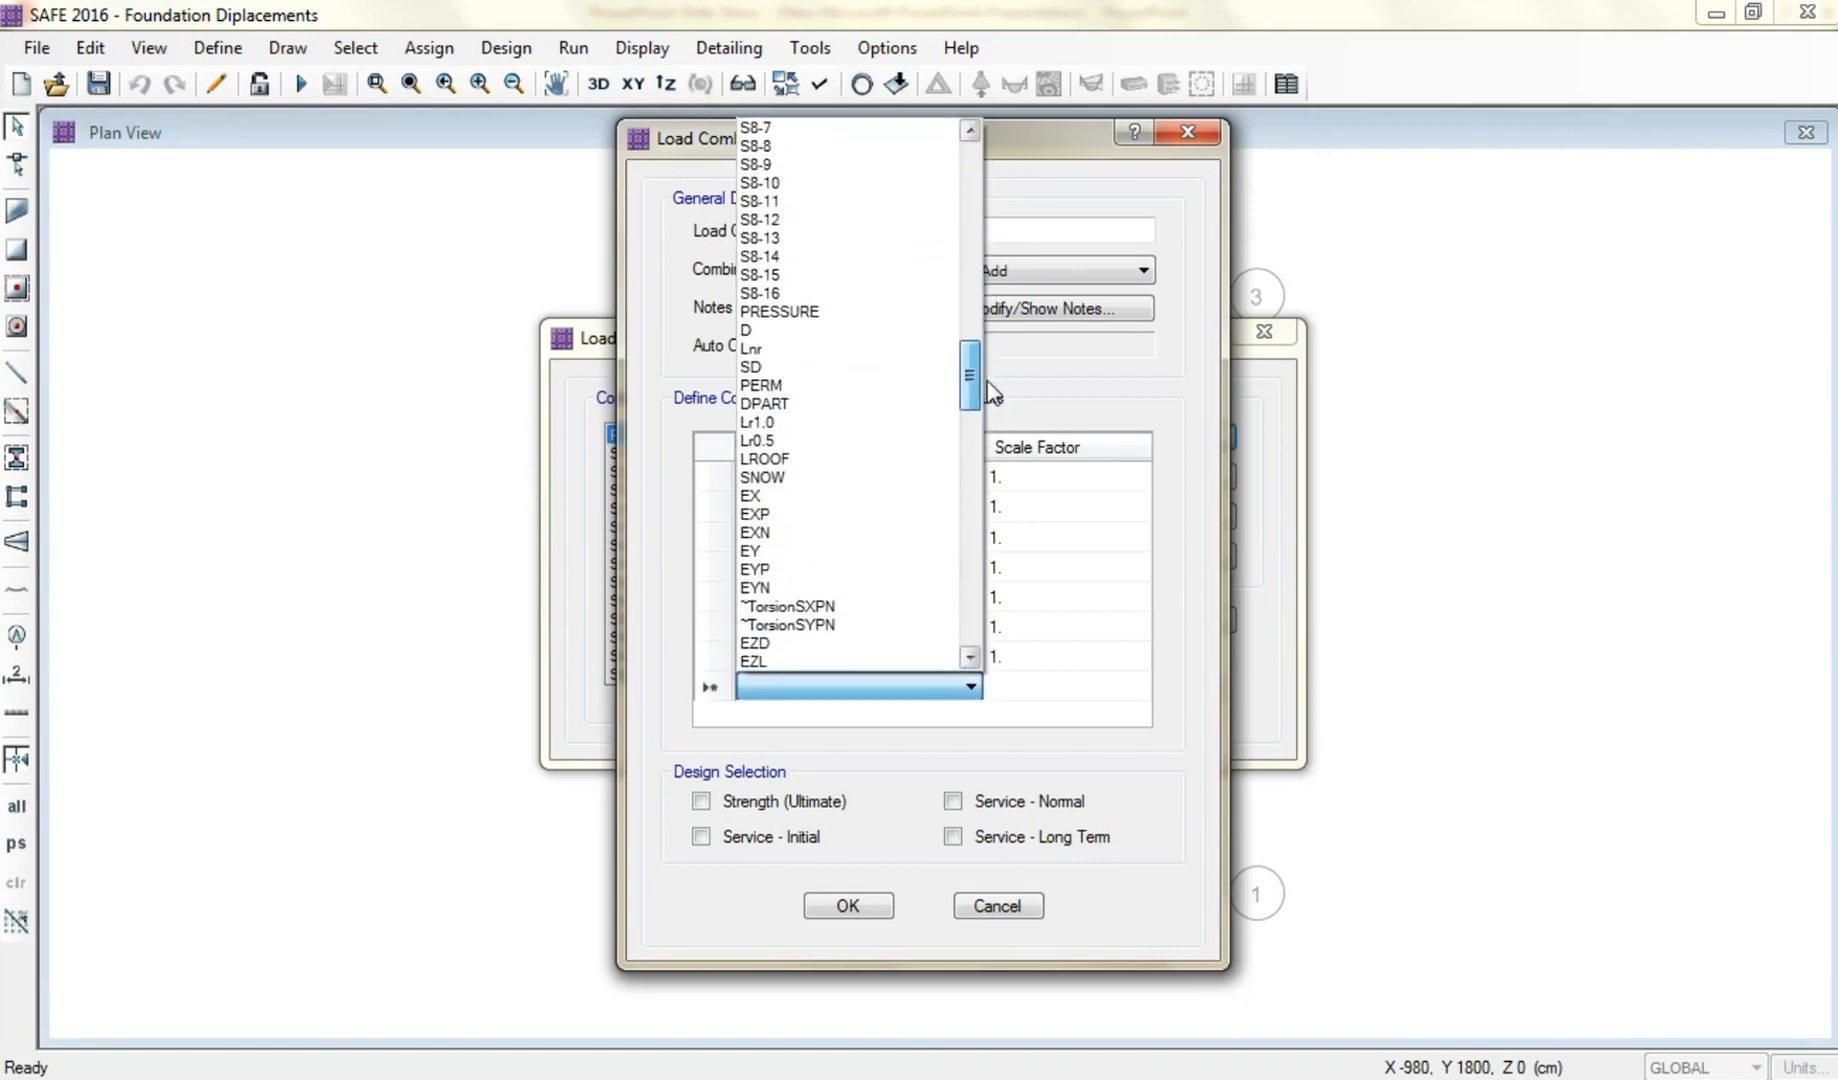
pyautogui.click(815, 462)
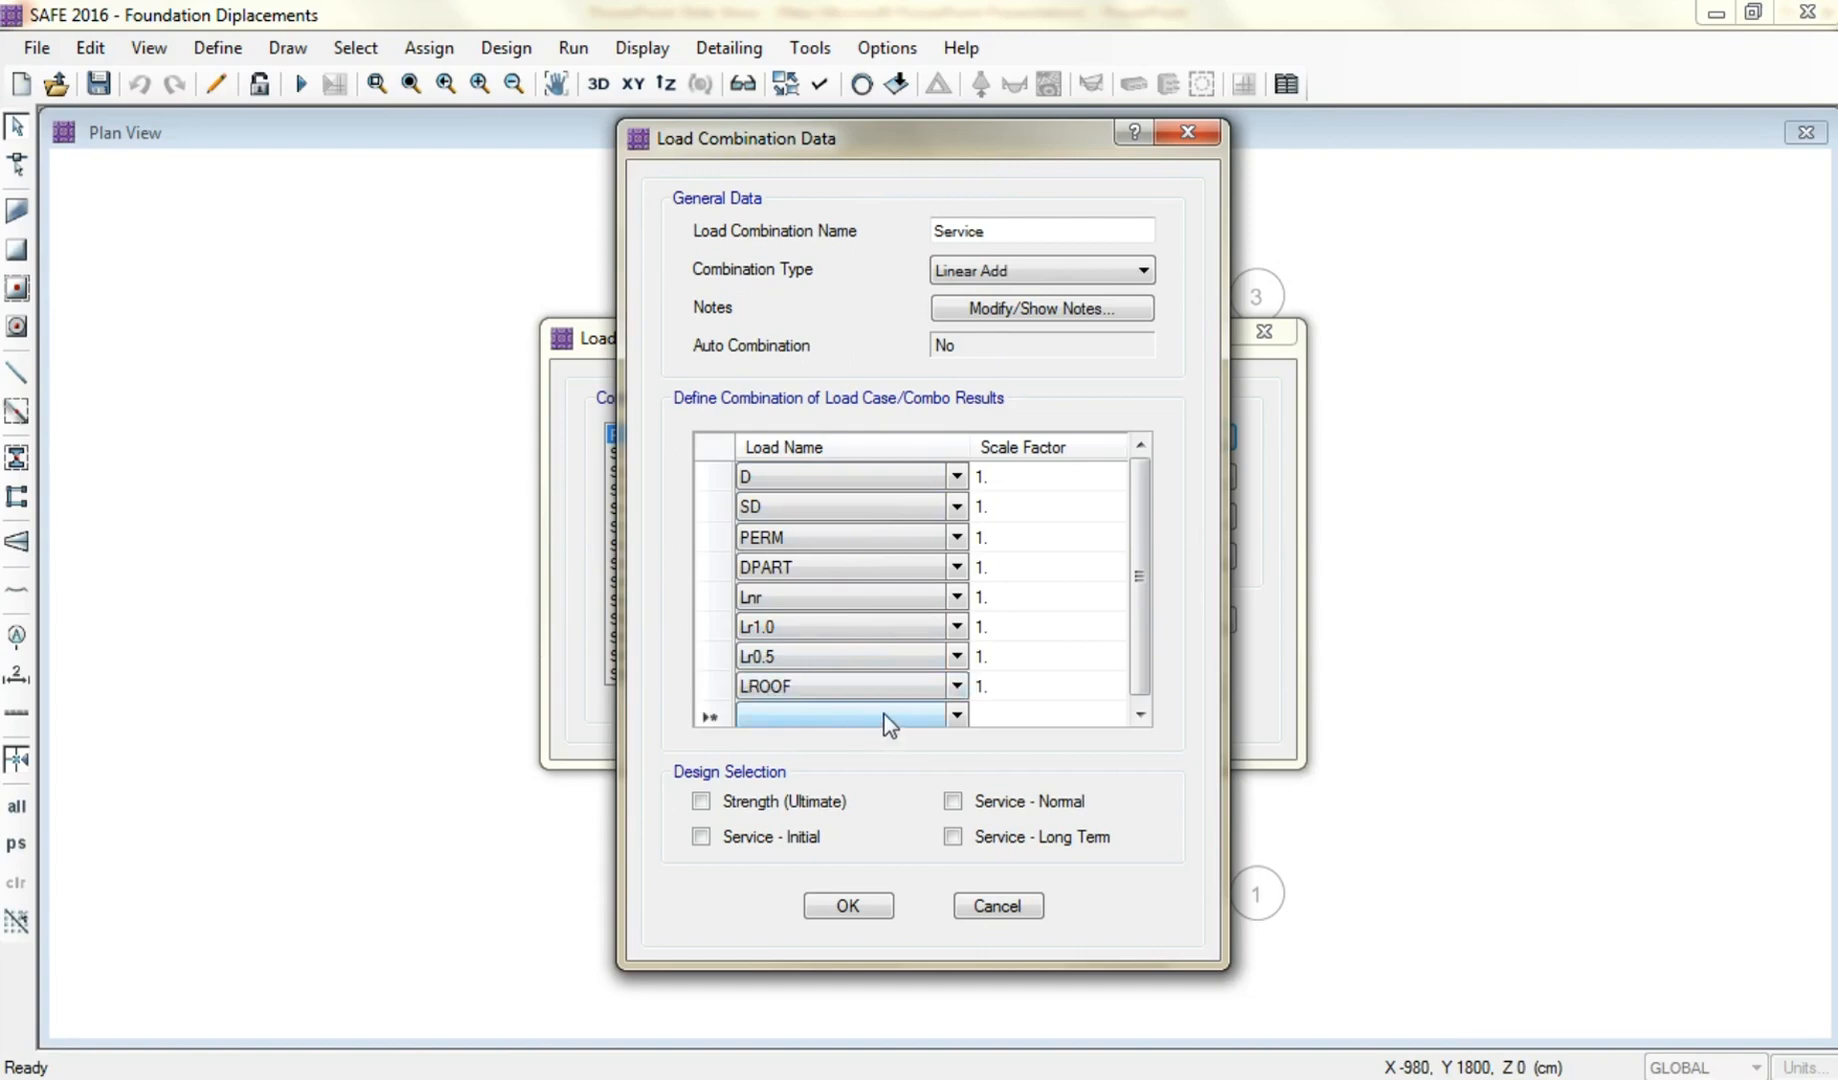
# Add the SNOW load case to the Service load combination and review the scale factors of the listed loads.
pyautogui.click(918, 727)
pyautogui.moveTo(953, 296); pyautogui.dragTo(971, 467)
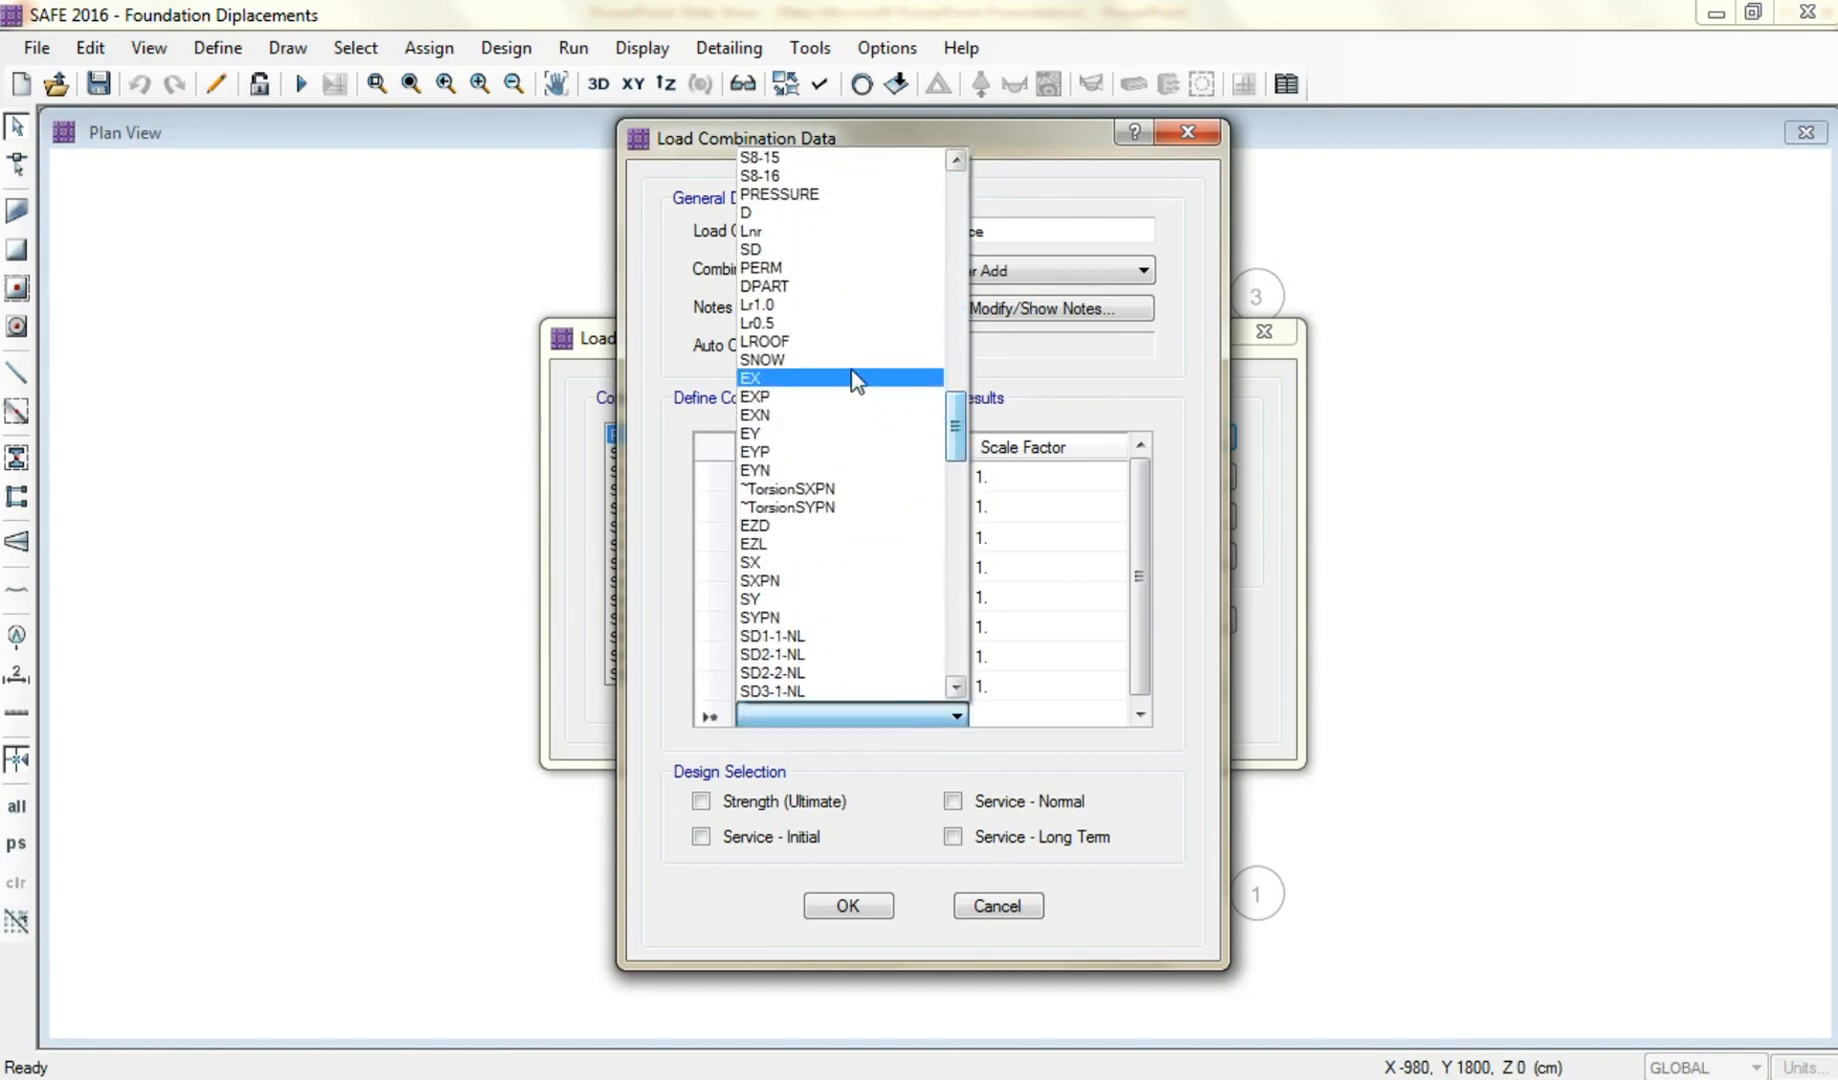
pyautogui.click(773, 362)
pyautogui.click(986, 716)
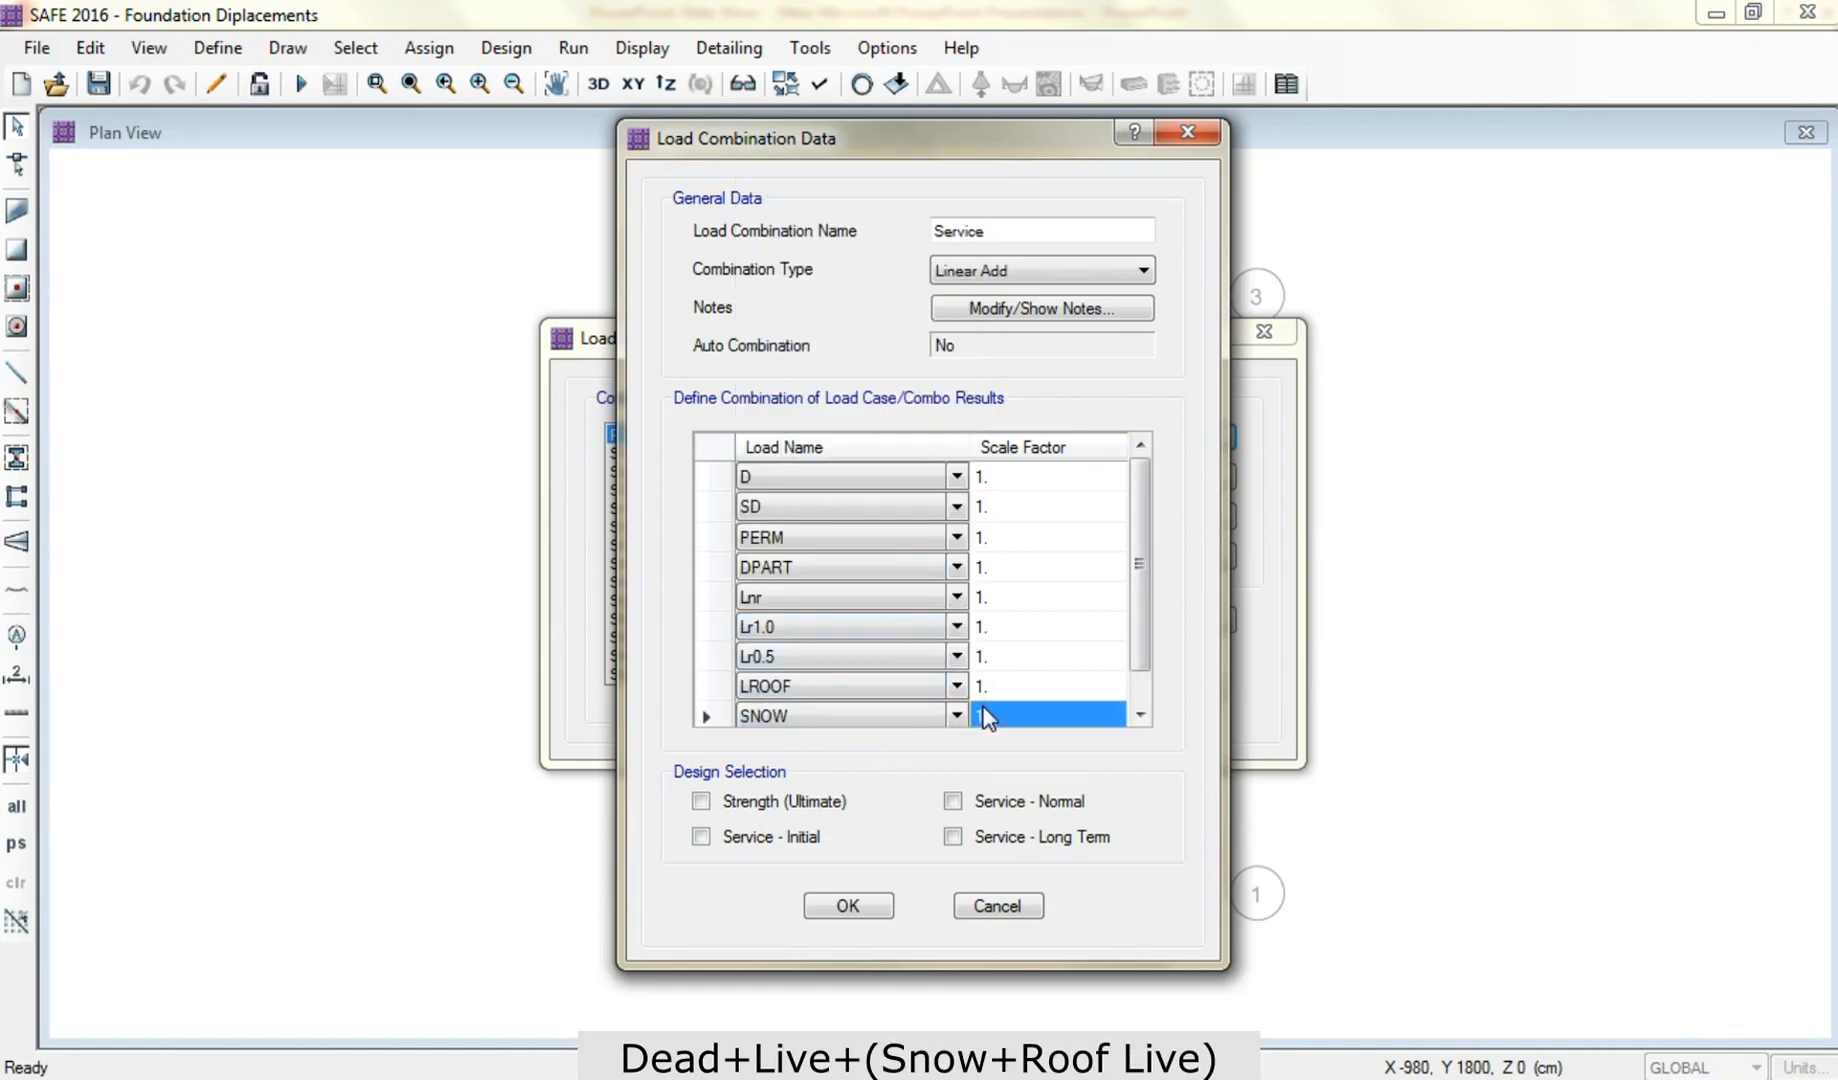
pyautogui.click(984, 686)
pyautogui.click(991, 716)
pyautogui.click(991, 716)
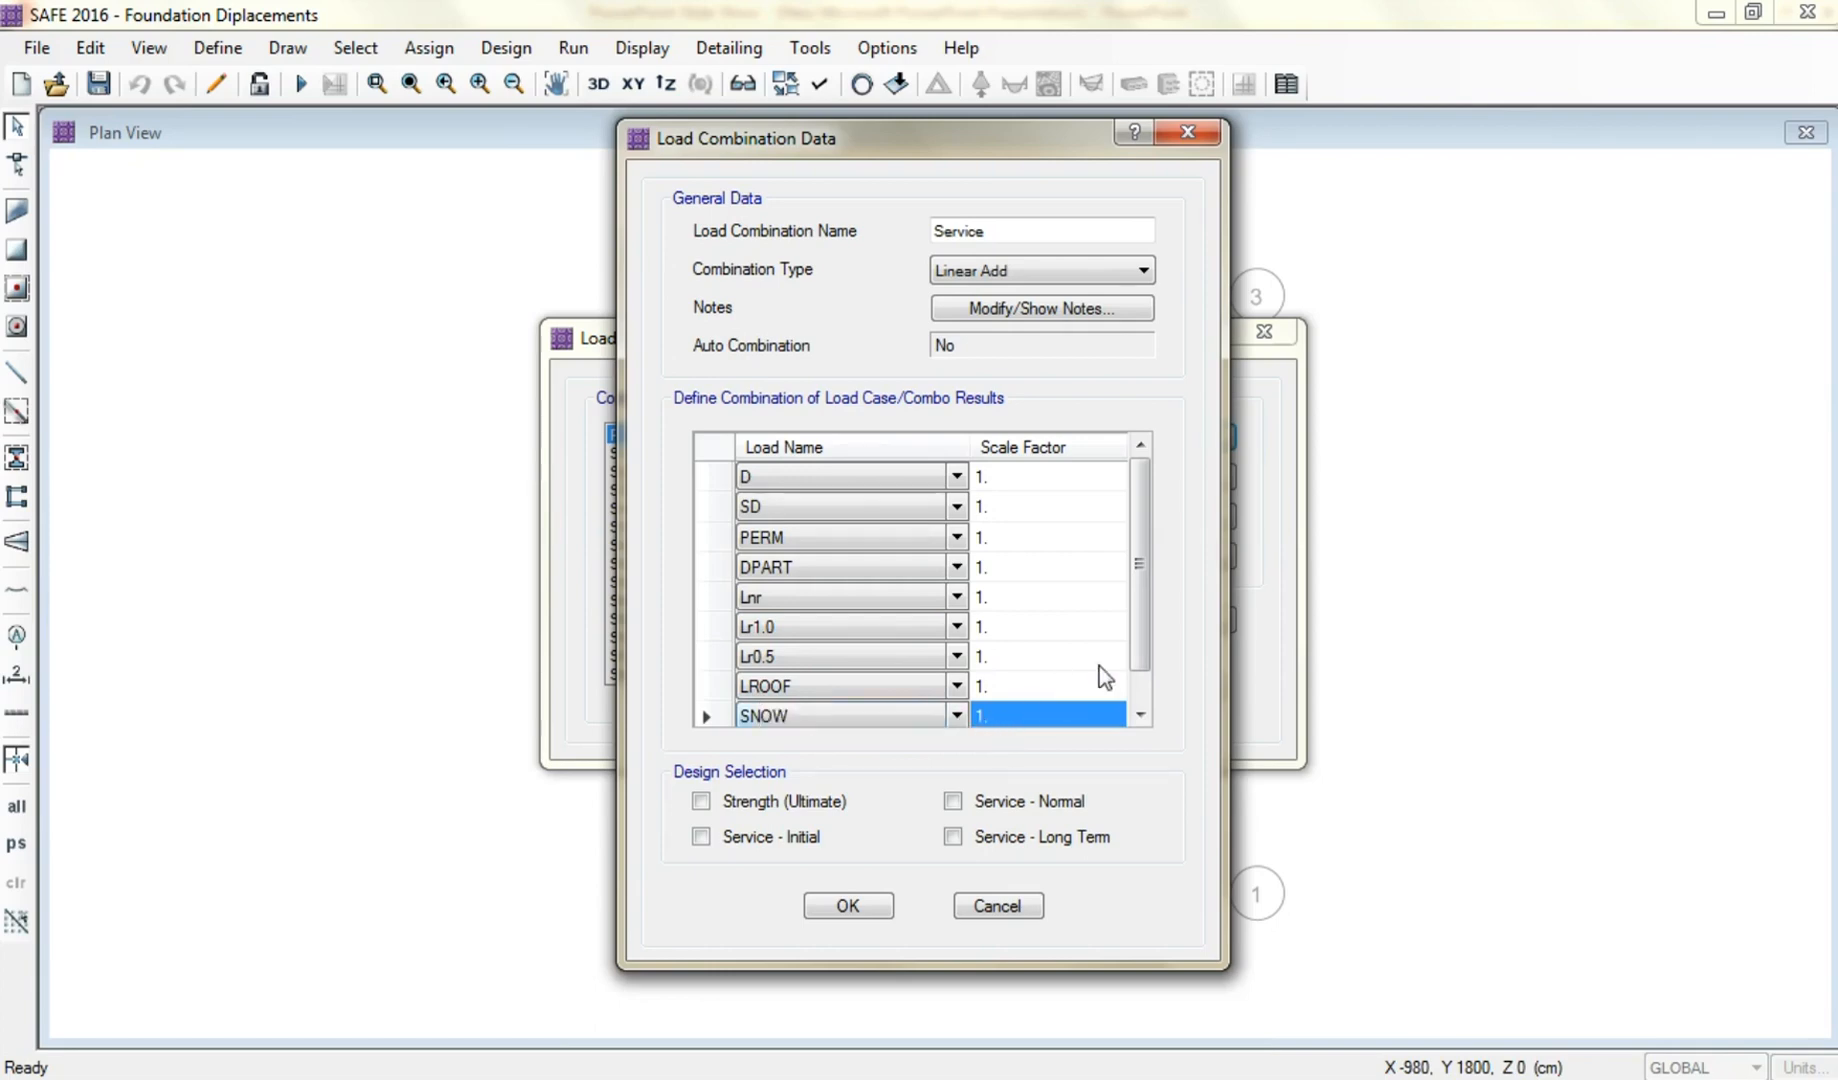
pyautogui.moveTo(1140, 631)
pyautogui.mouseDown()
pyautogui.moveTo(1150, 690)
pyautogui.moveTo(1149, 607)
pyautogui.mouseUp()
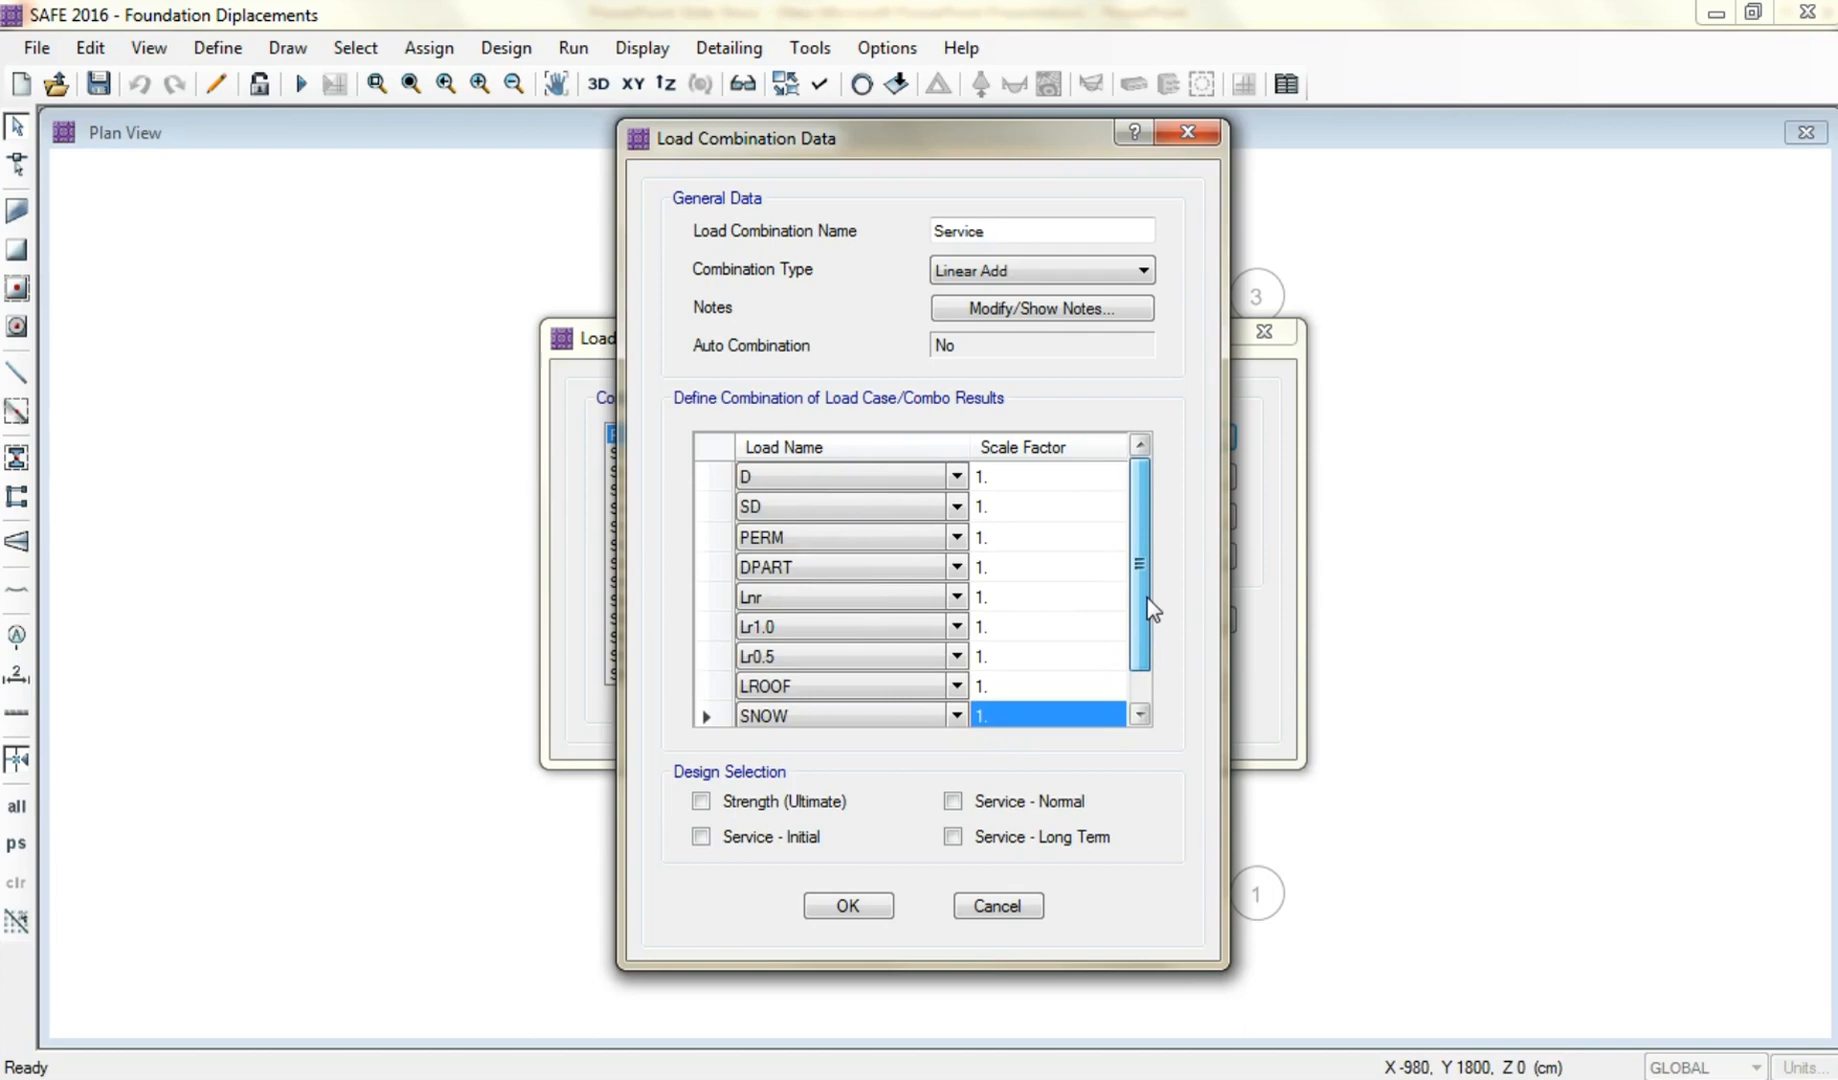
# Assign the Service combination to the Service - Normal design selection and accept the load combination definitions.
pyautogui.click(1075, 800)
pyautogui.click(876, 906)
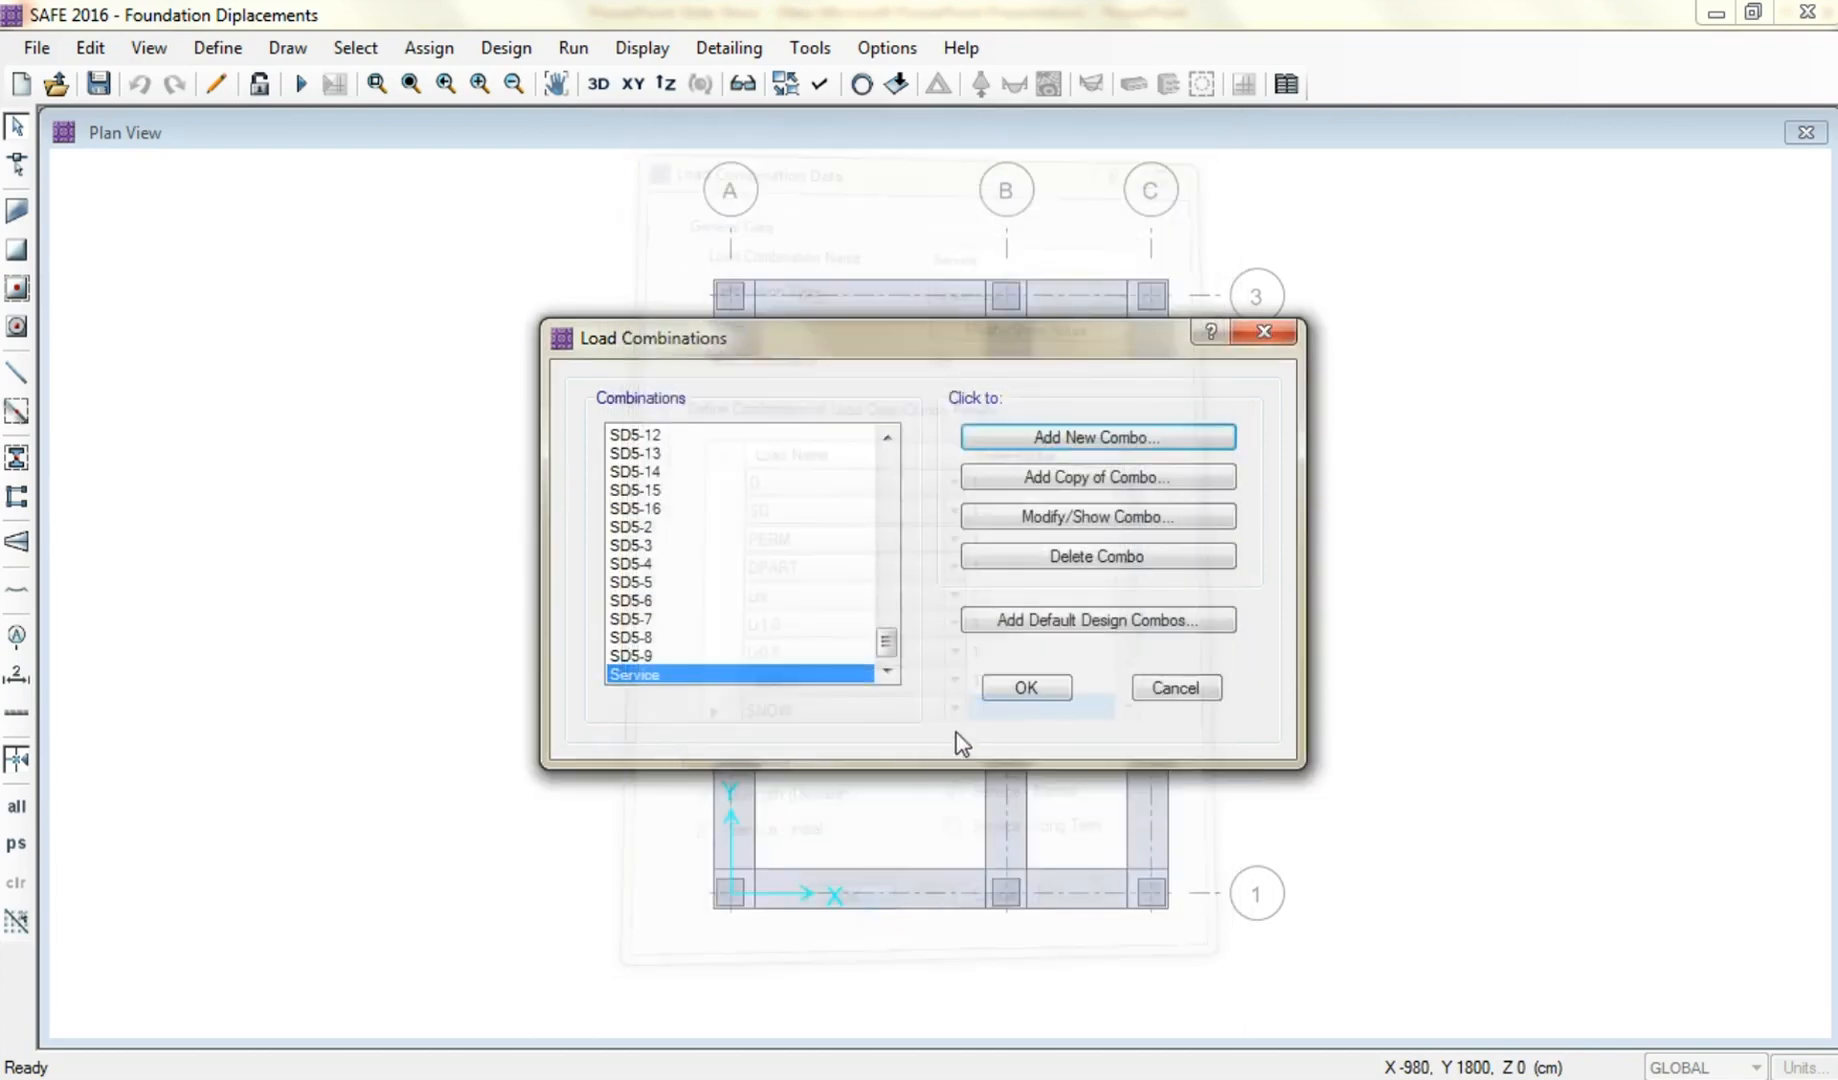
pyautogui.click(1026, 688)
# Check the 2D Plate - UZ, RX, RY Only degrees of freedom setting in the advanced modeling options.
pyautogui.click(573, 47)
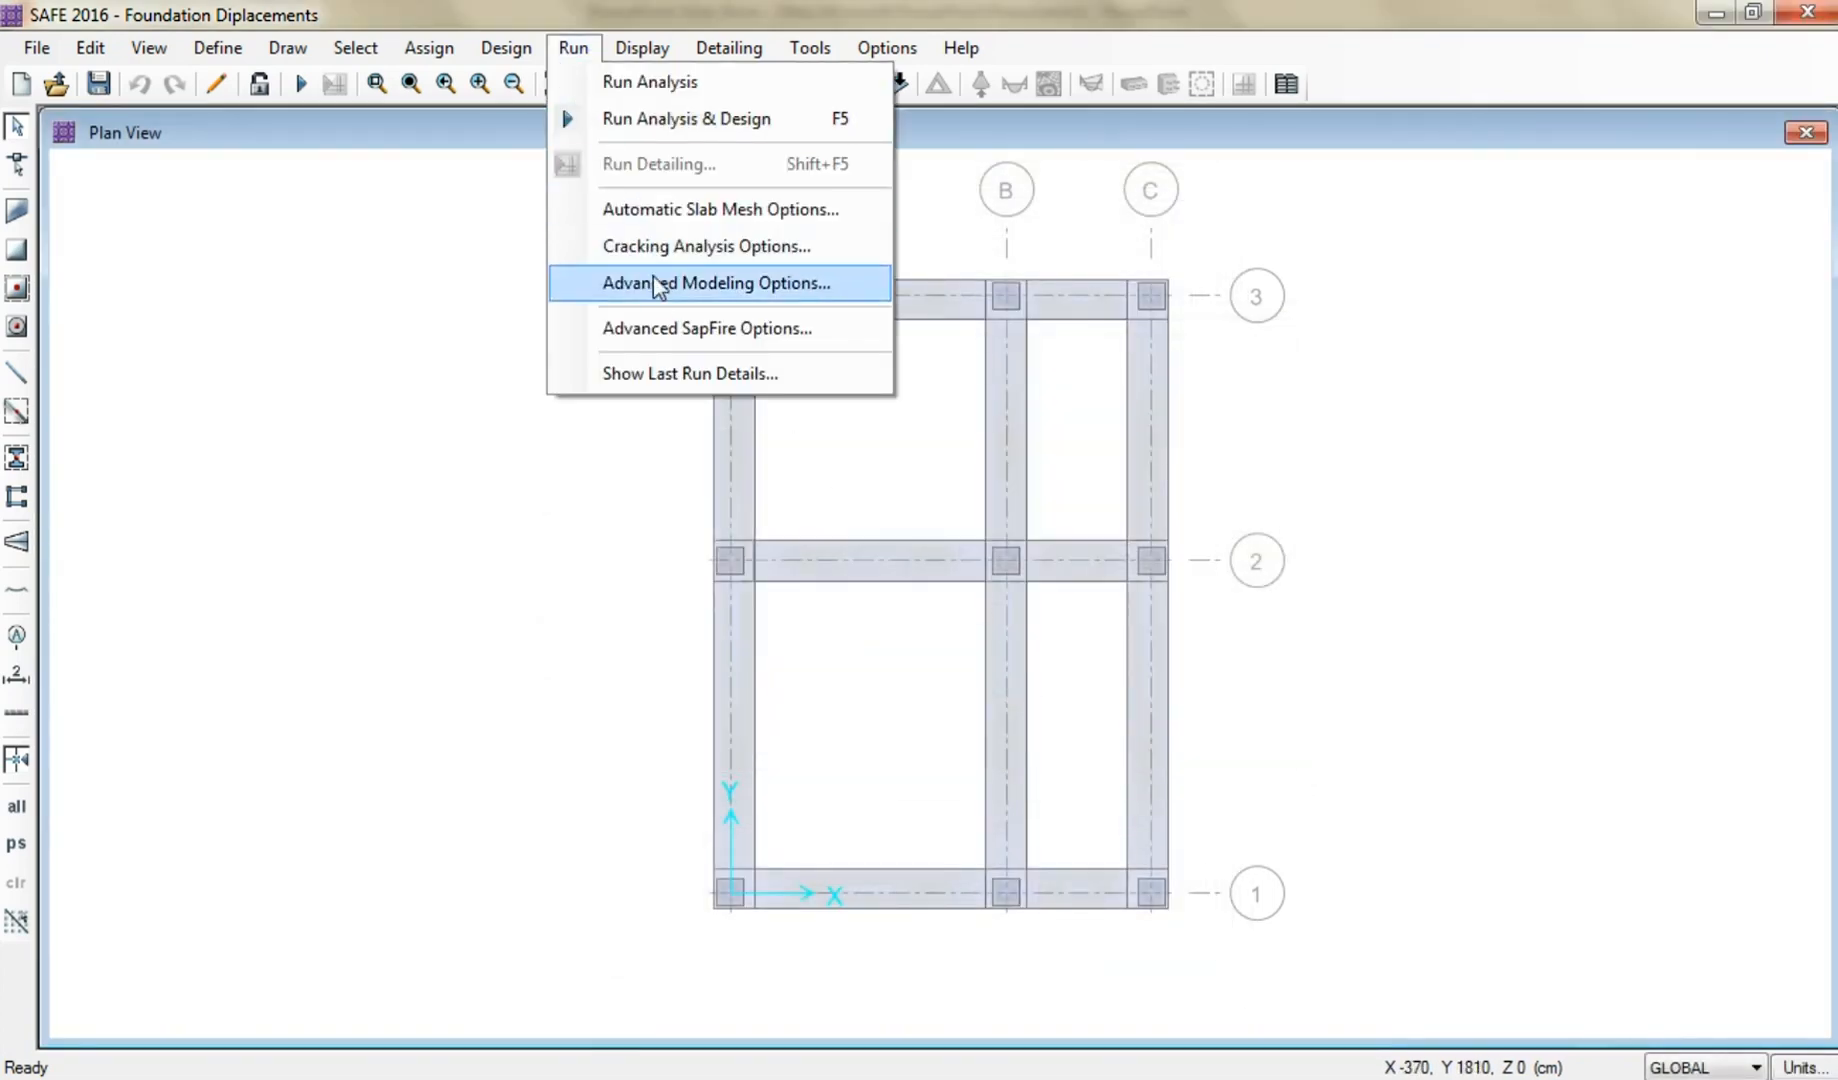
pyautogui.click(657, 290)
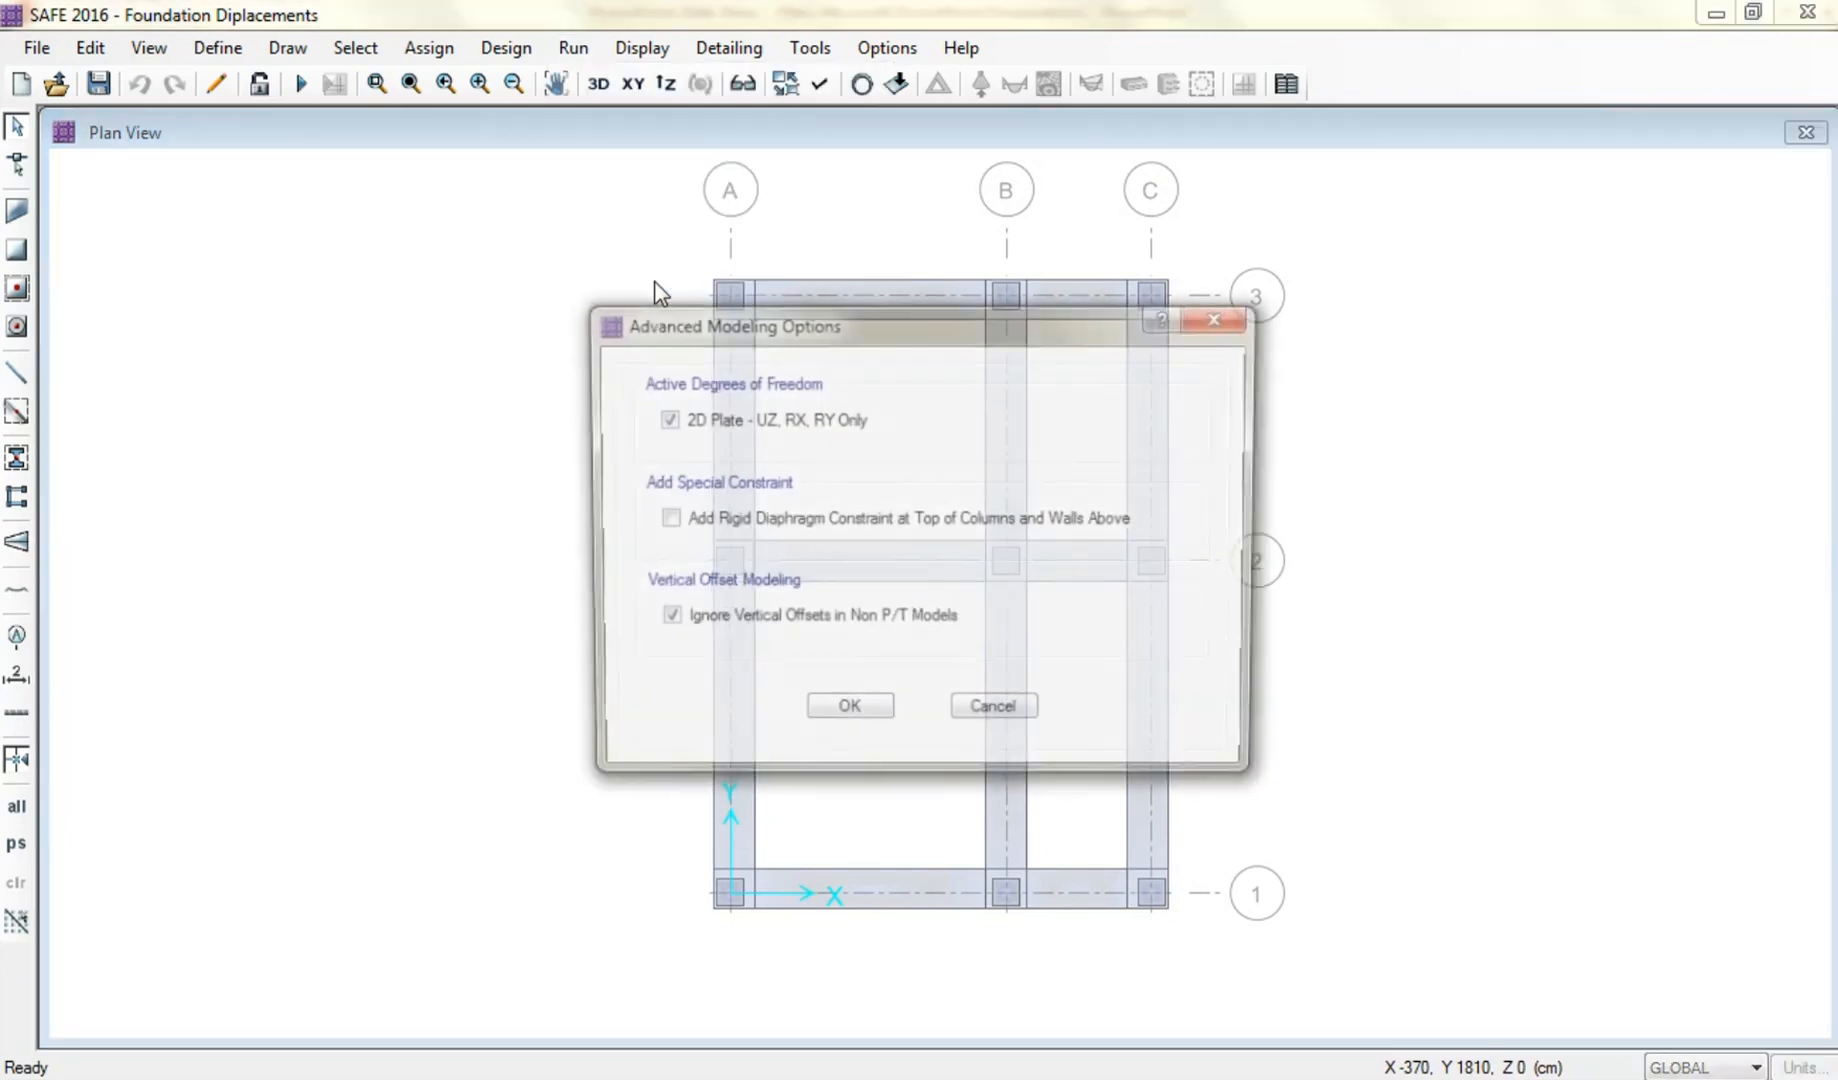
pyautogui.click(698, 416)
pyautogui.click(830, 714)
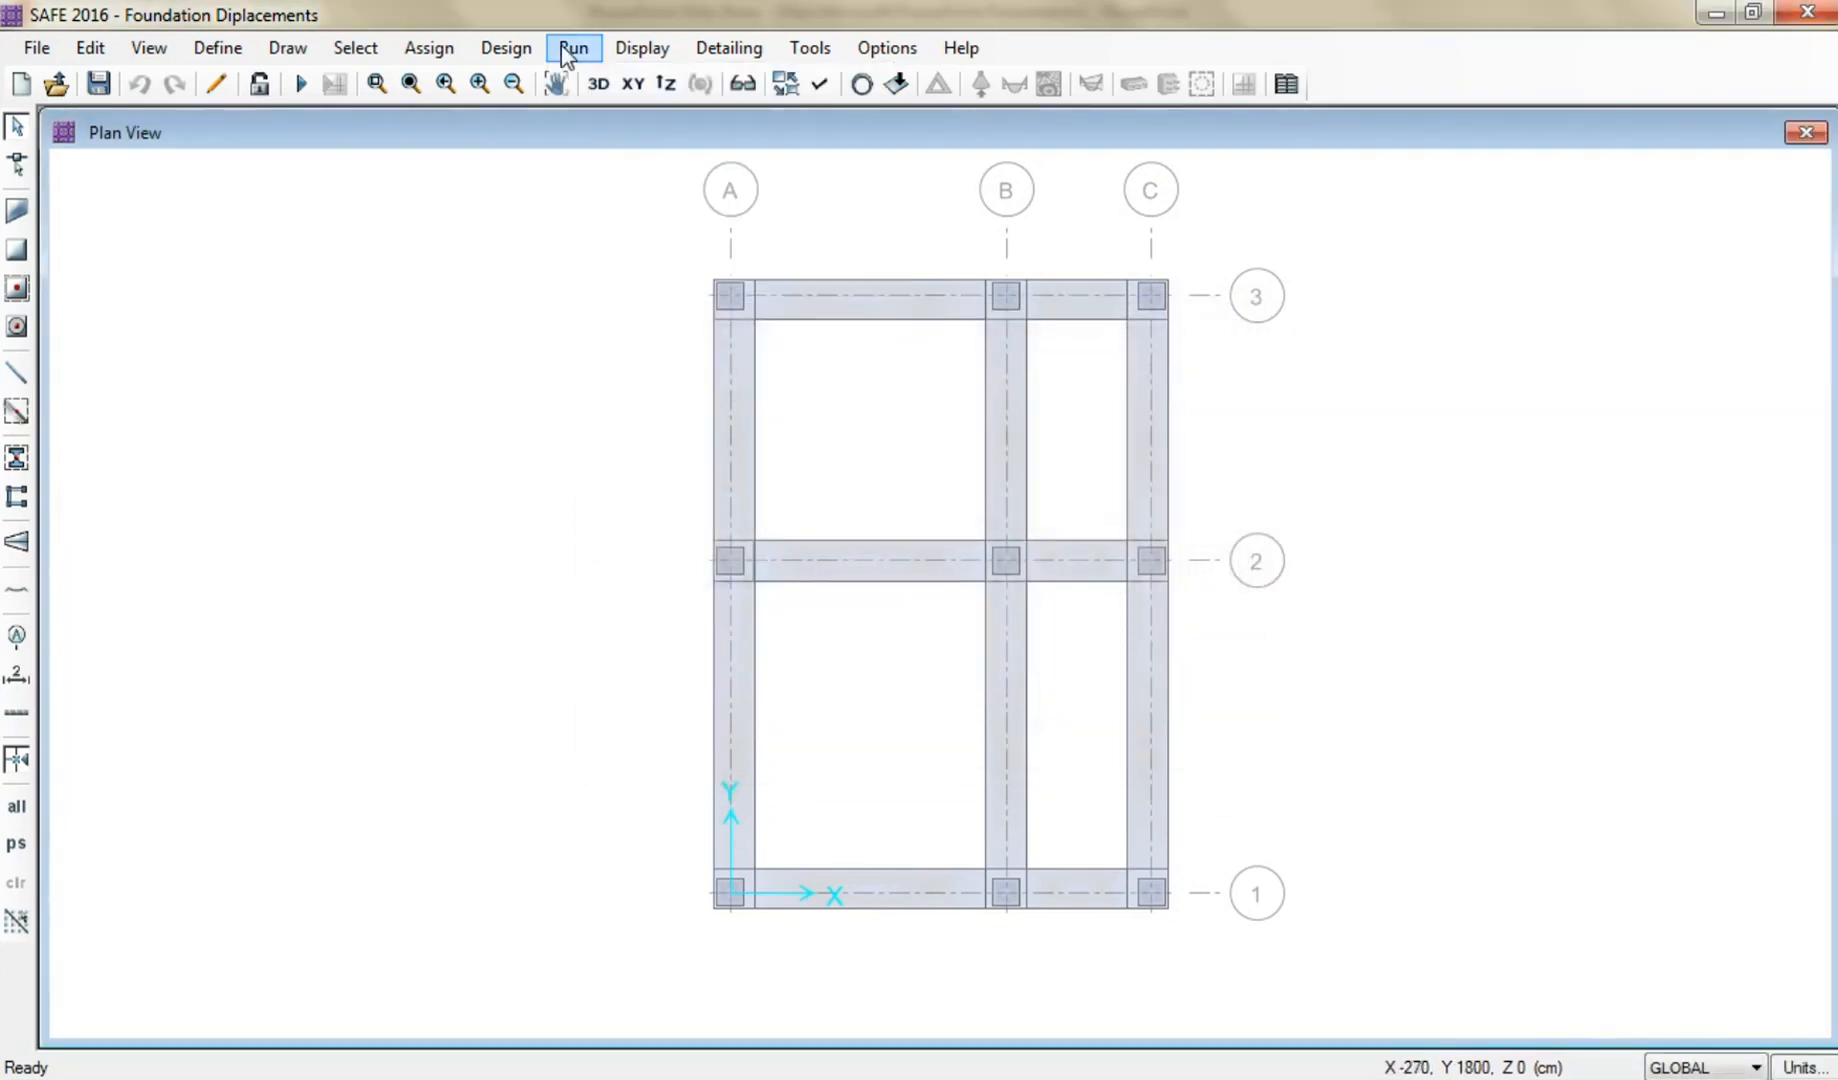
pyautogui.click(573, 47)
pyautogui.click(650, 280)
pyautogui.click(700, 418)
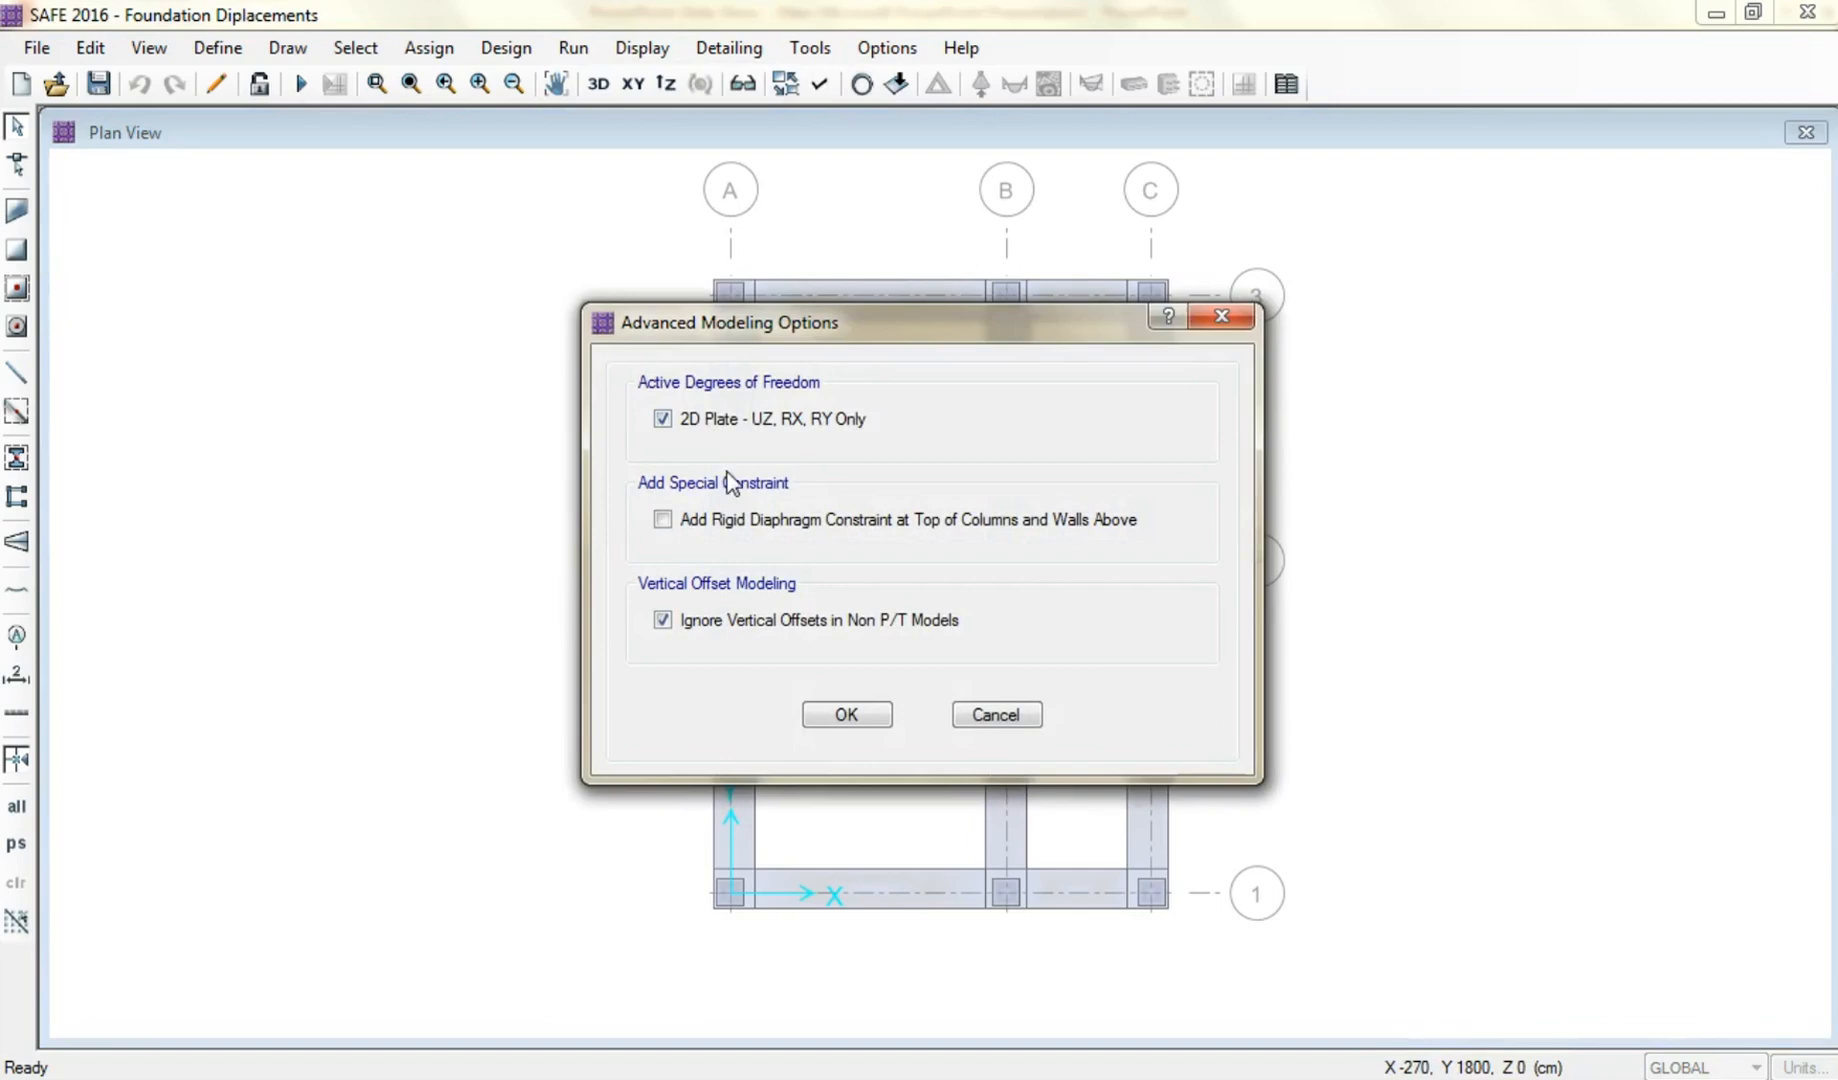
pyautogui.click(843, 714)
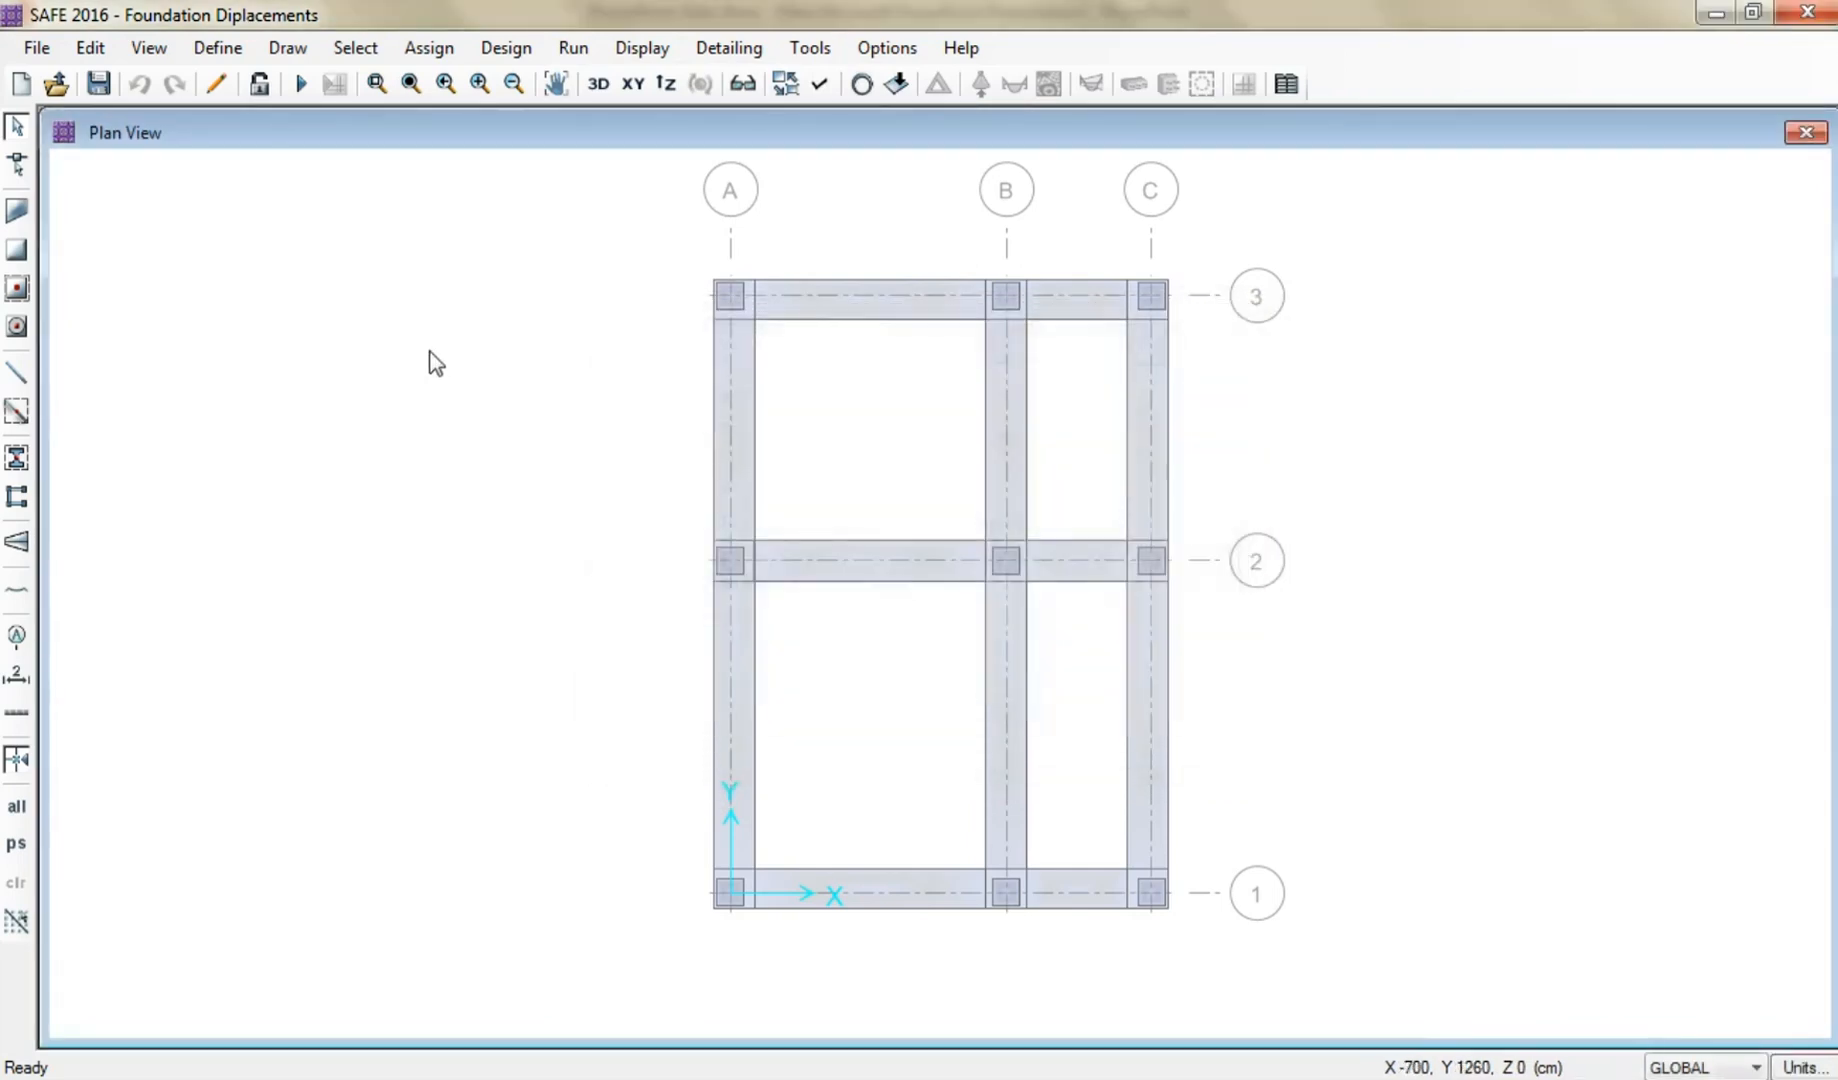
# Run the analysis and design of the foundation model and return the display to the undeformed shape.
pyautogui.click(302, 89)
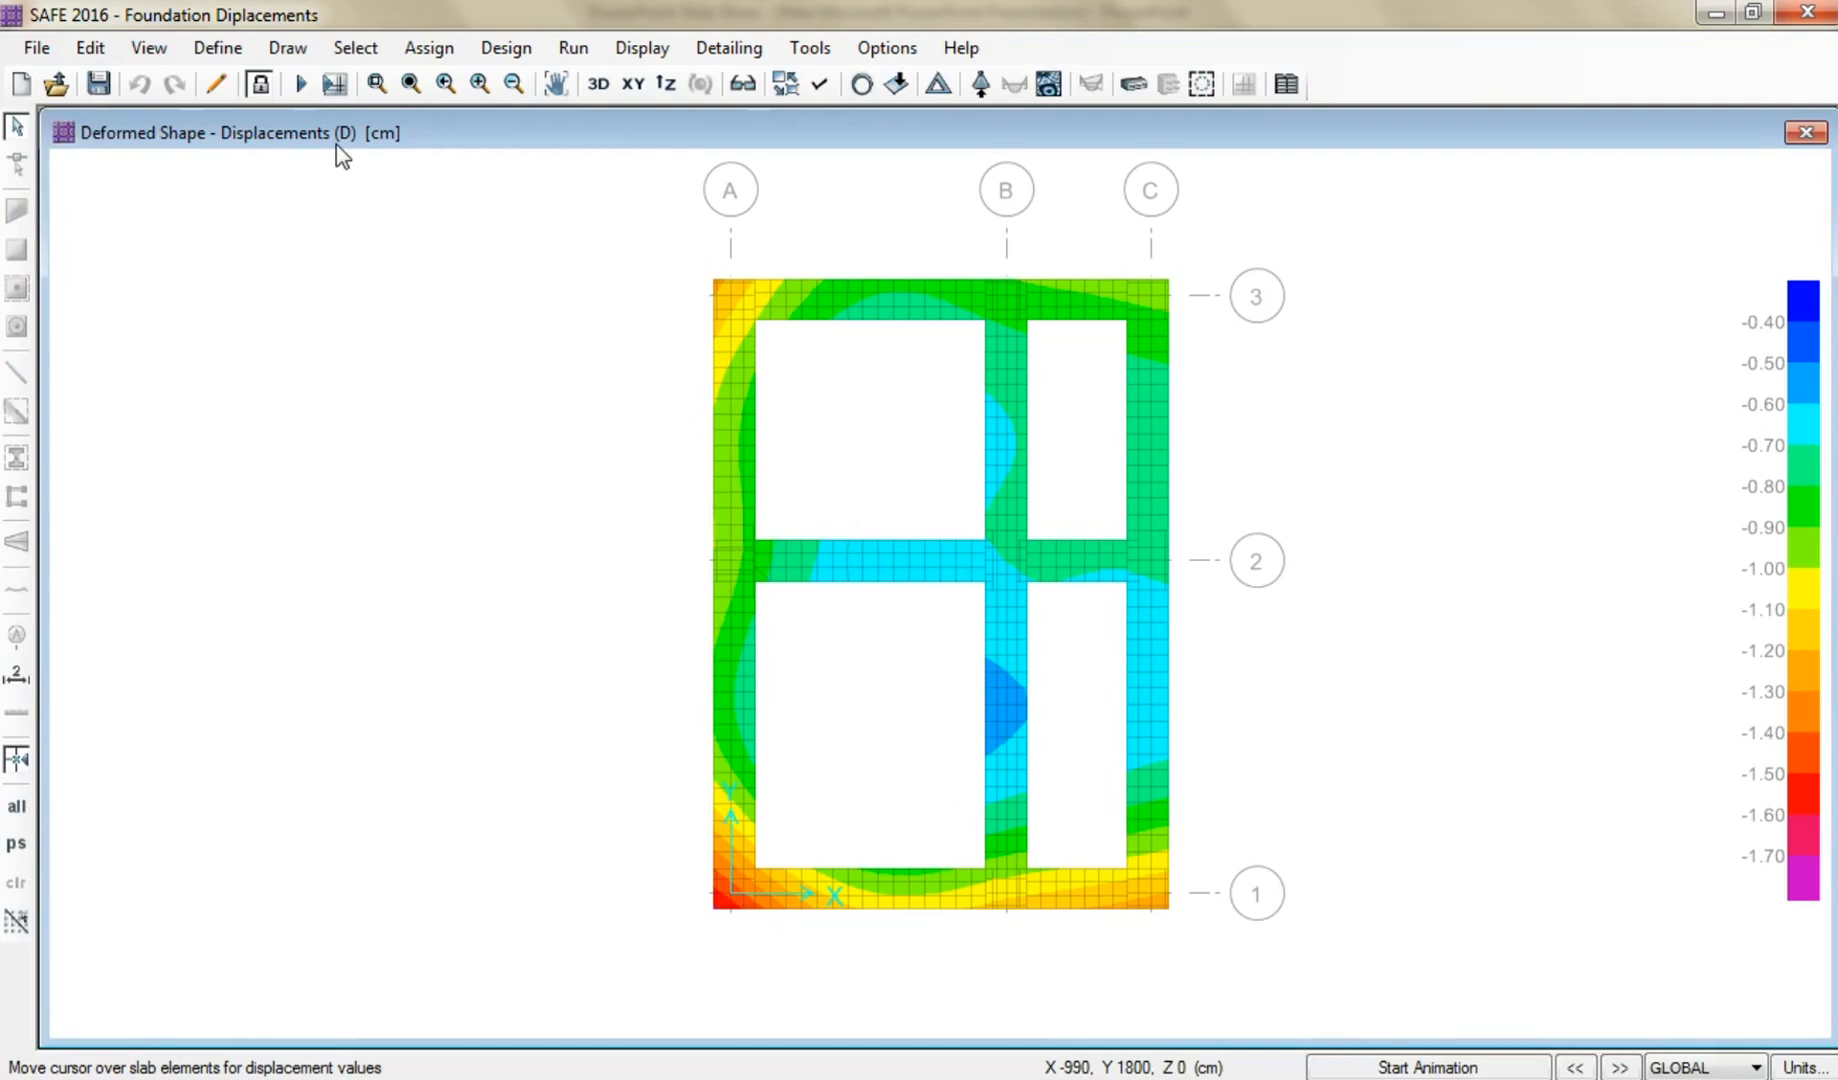
pyautogui.click(862, 85)
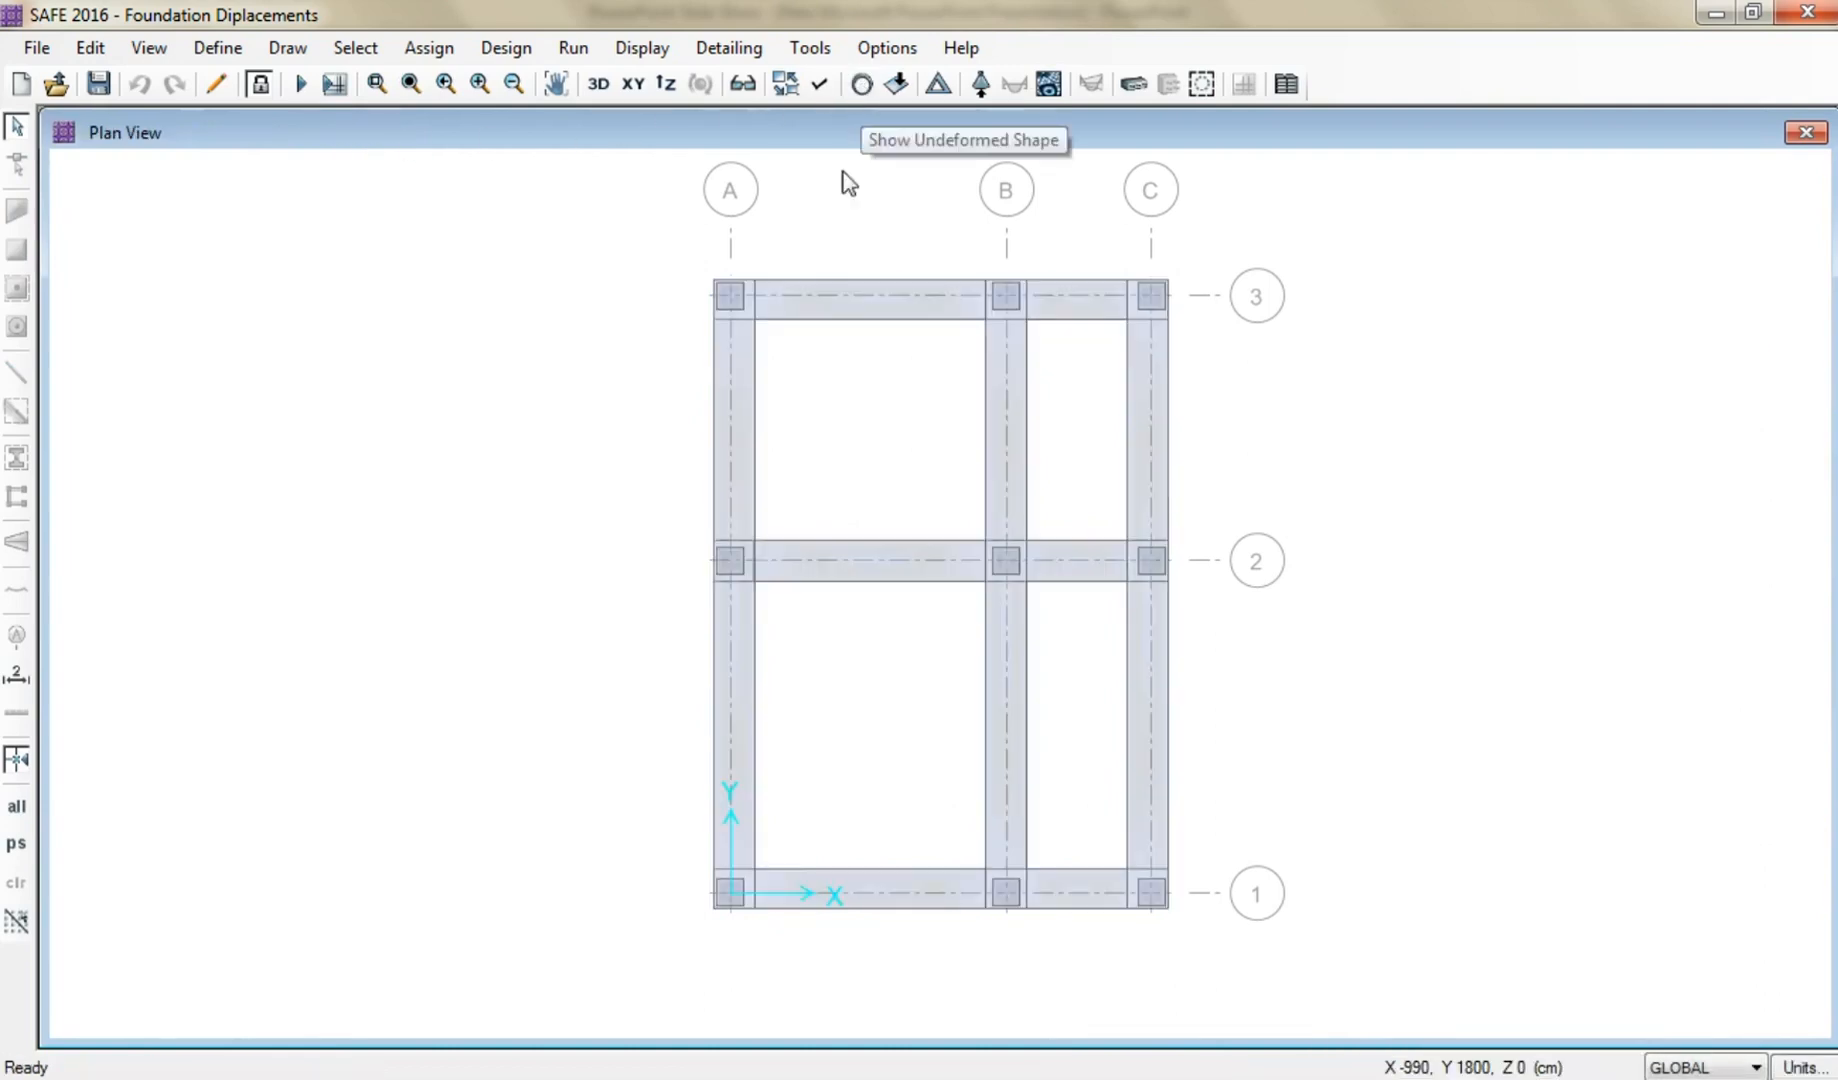
# Select the nodes under all the columns at the grid intersections of axes A, B, C and 1, 2, 3.
pyautogui.click(730, 892)
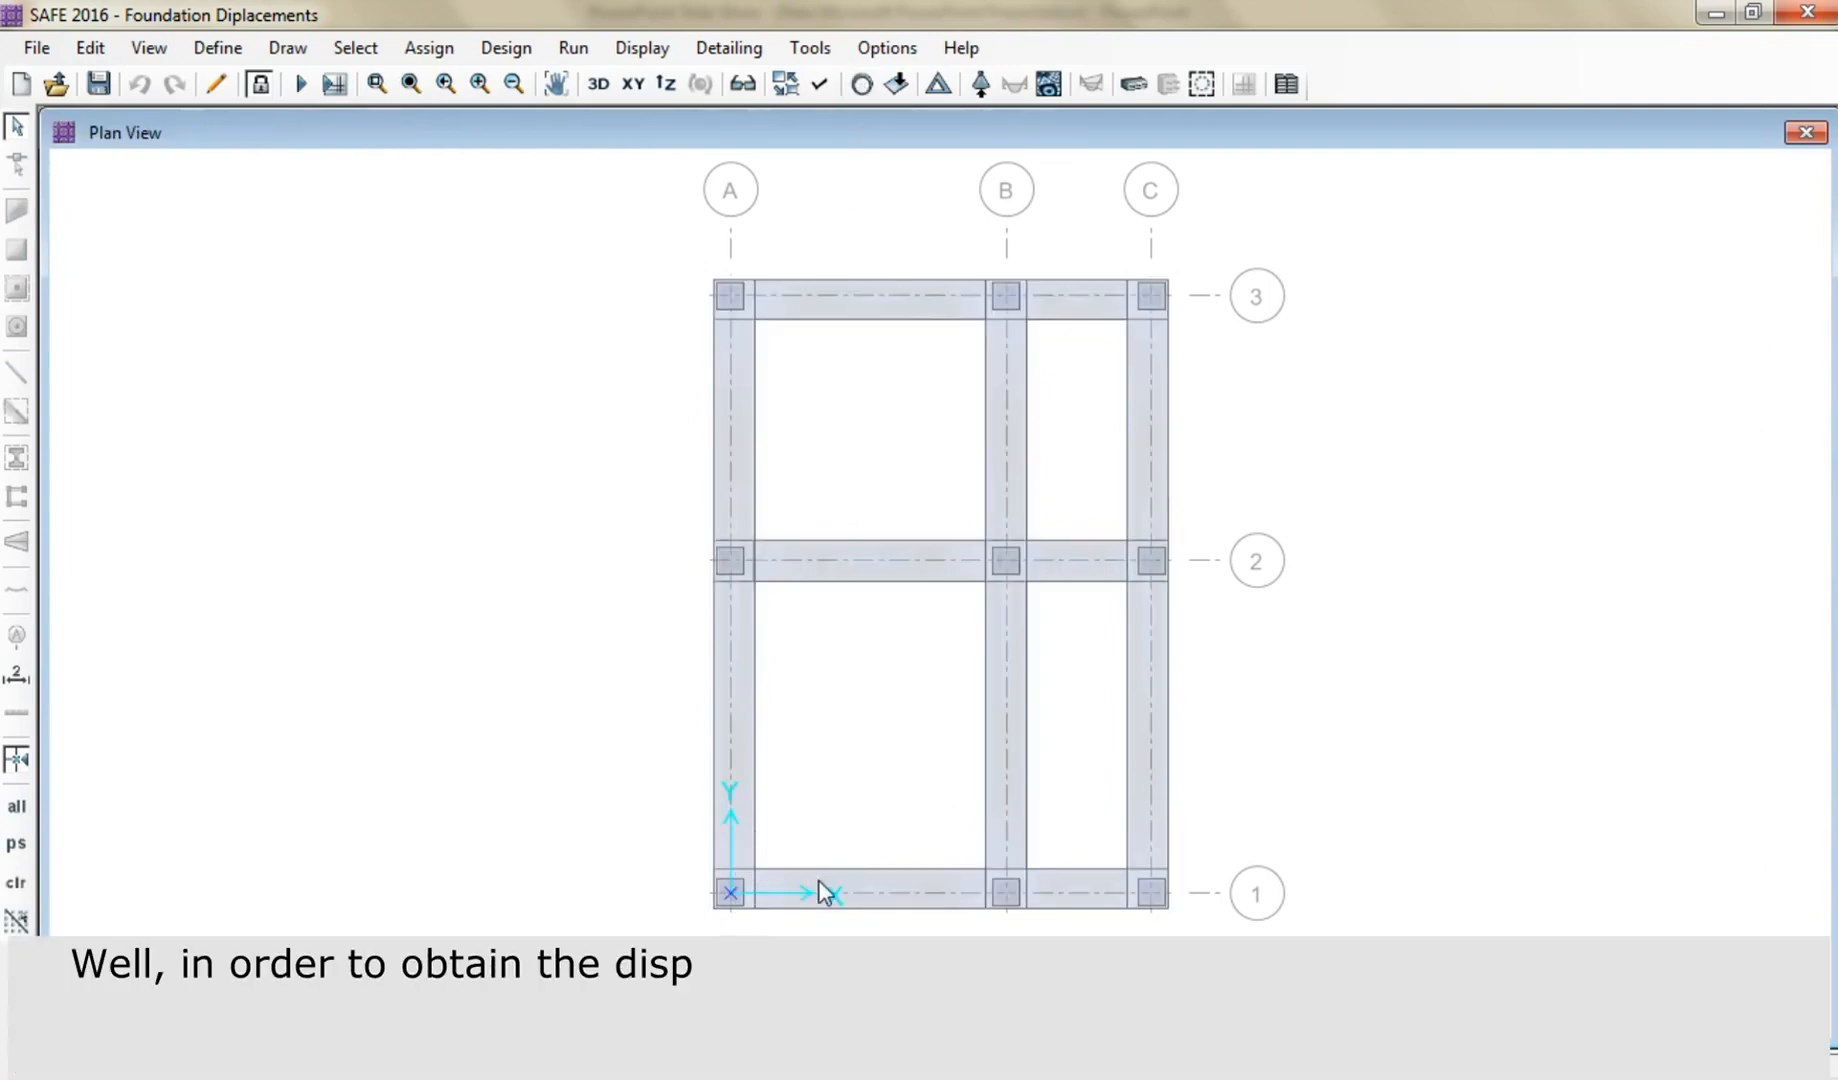
pyautogui.click(1006, 892)
pyautogui.click(1150, 892)
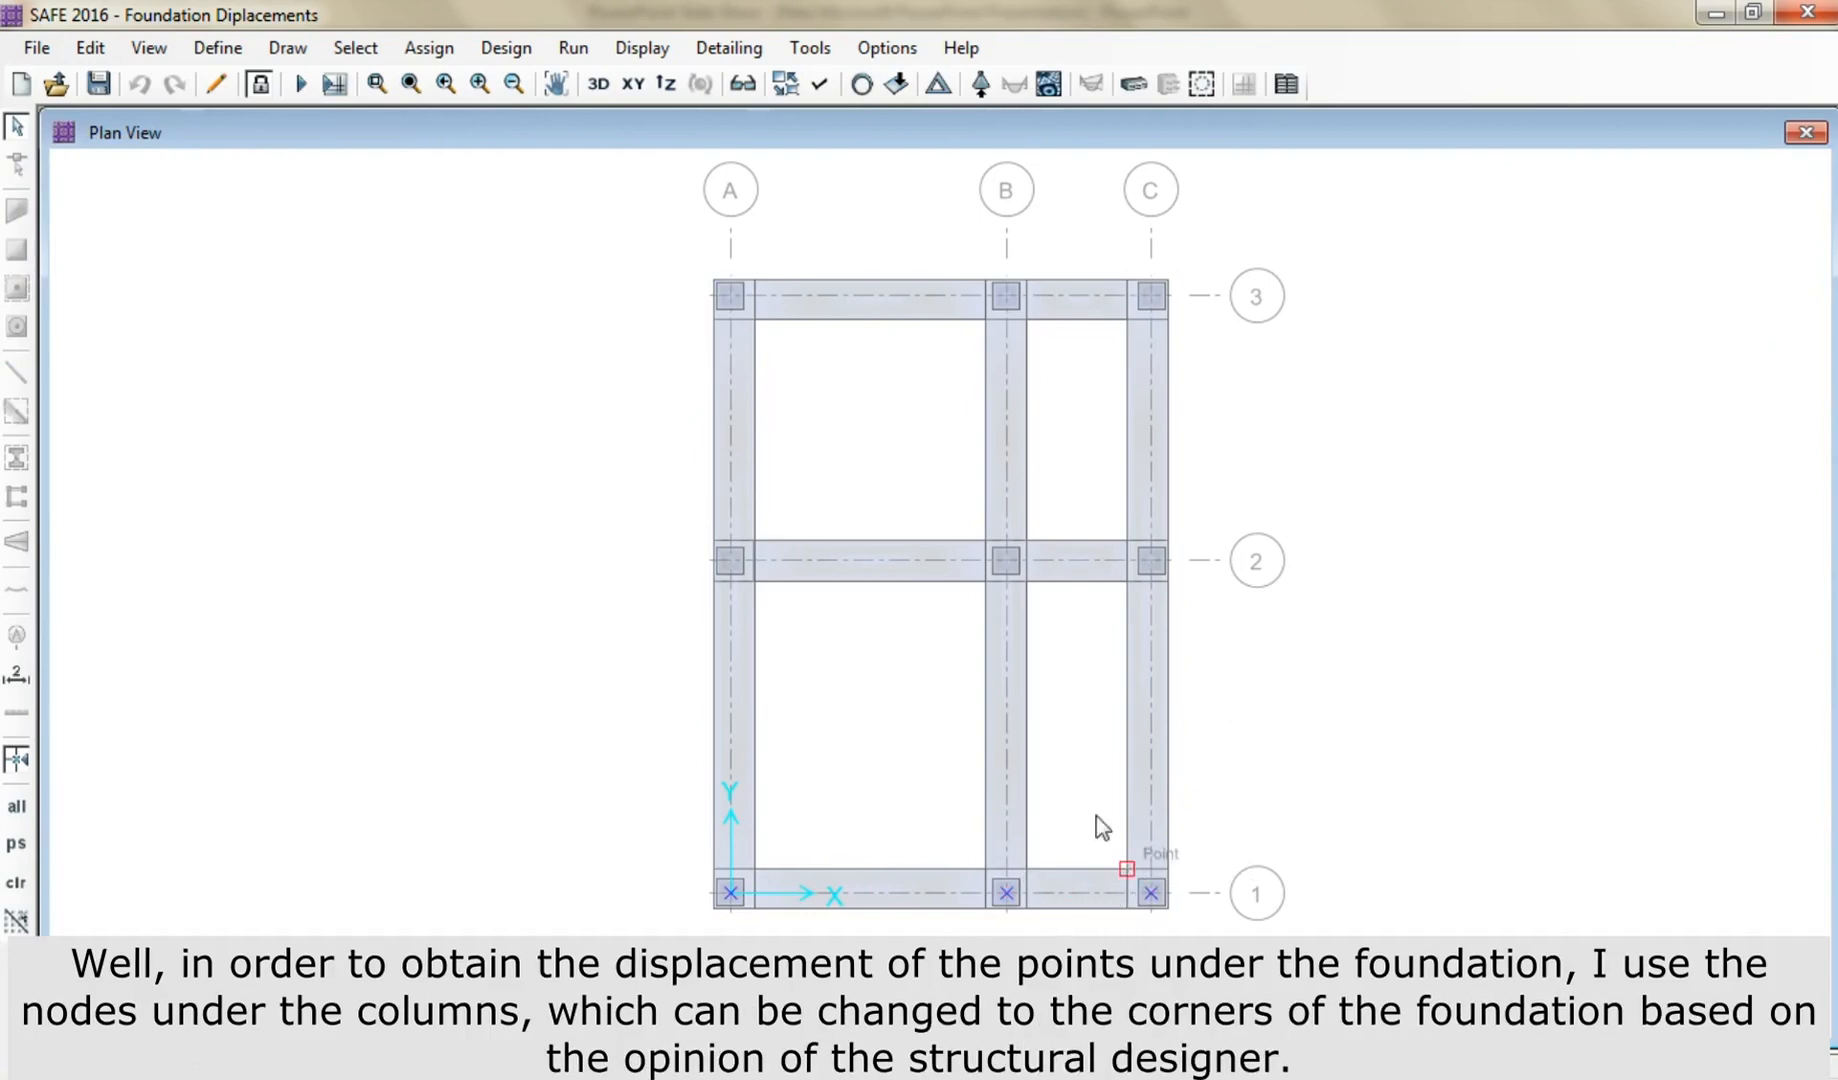
pyautogui.click(1005, 561)
pyautogui.click(1150, 561)
pyautogui.click(730, 296)
pyautogui.click(1006, 296)
# Choose the Nodal Displacements table within the nodal analysis results for display.
pyautogui.moveTo(1083, 476); pyautogui.dragTo(463, 517, button='middle')
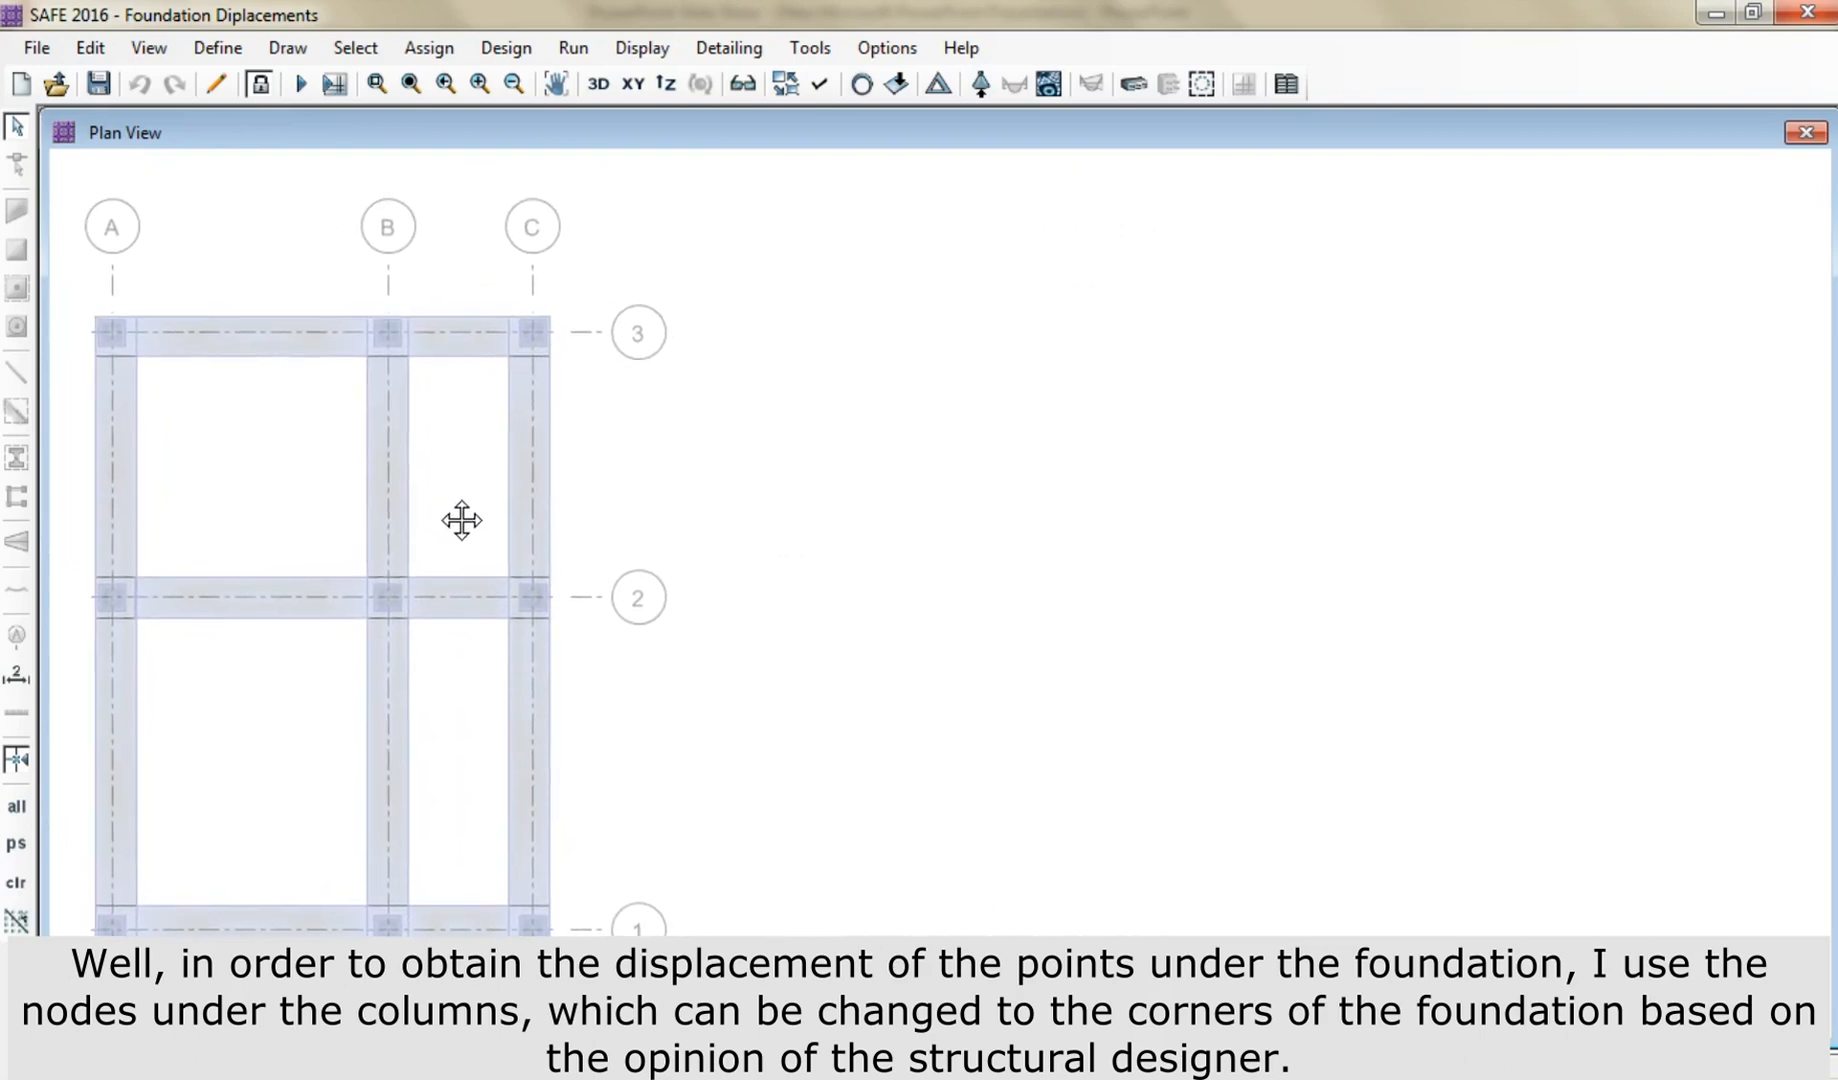
pyautogui.click(640, 52)
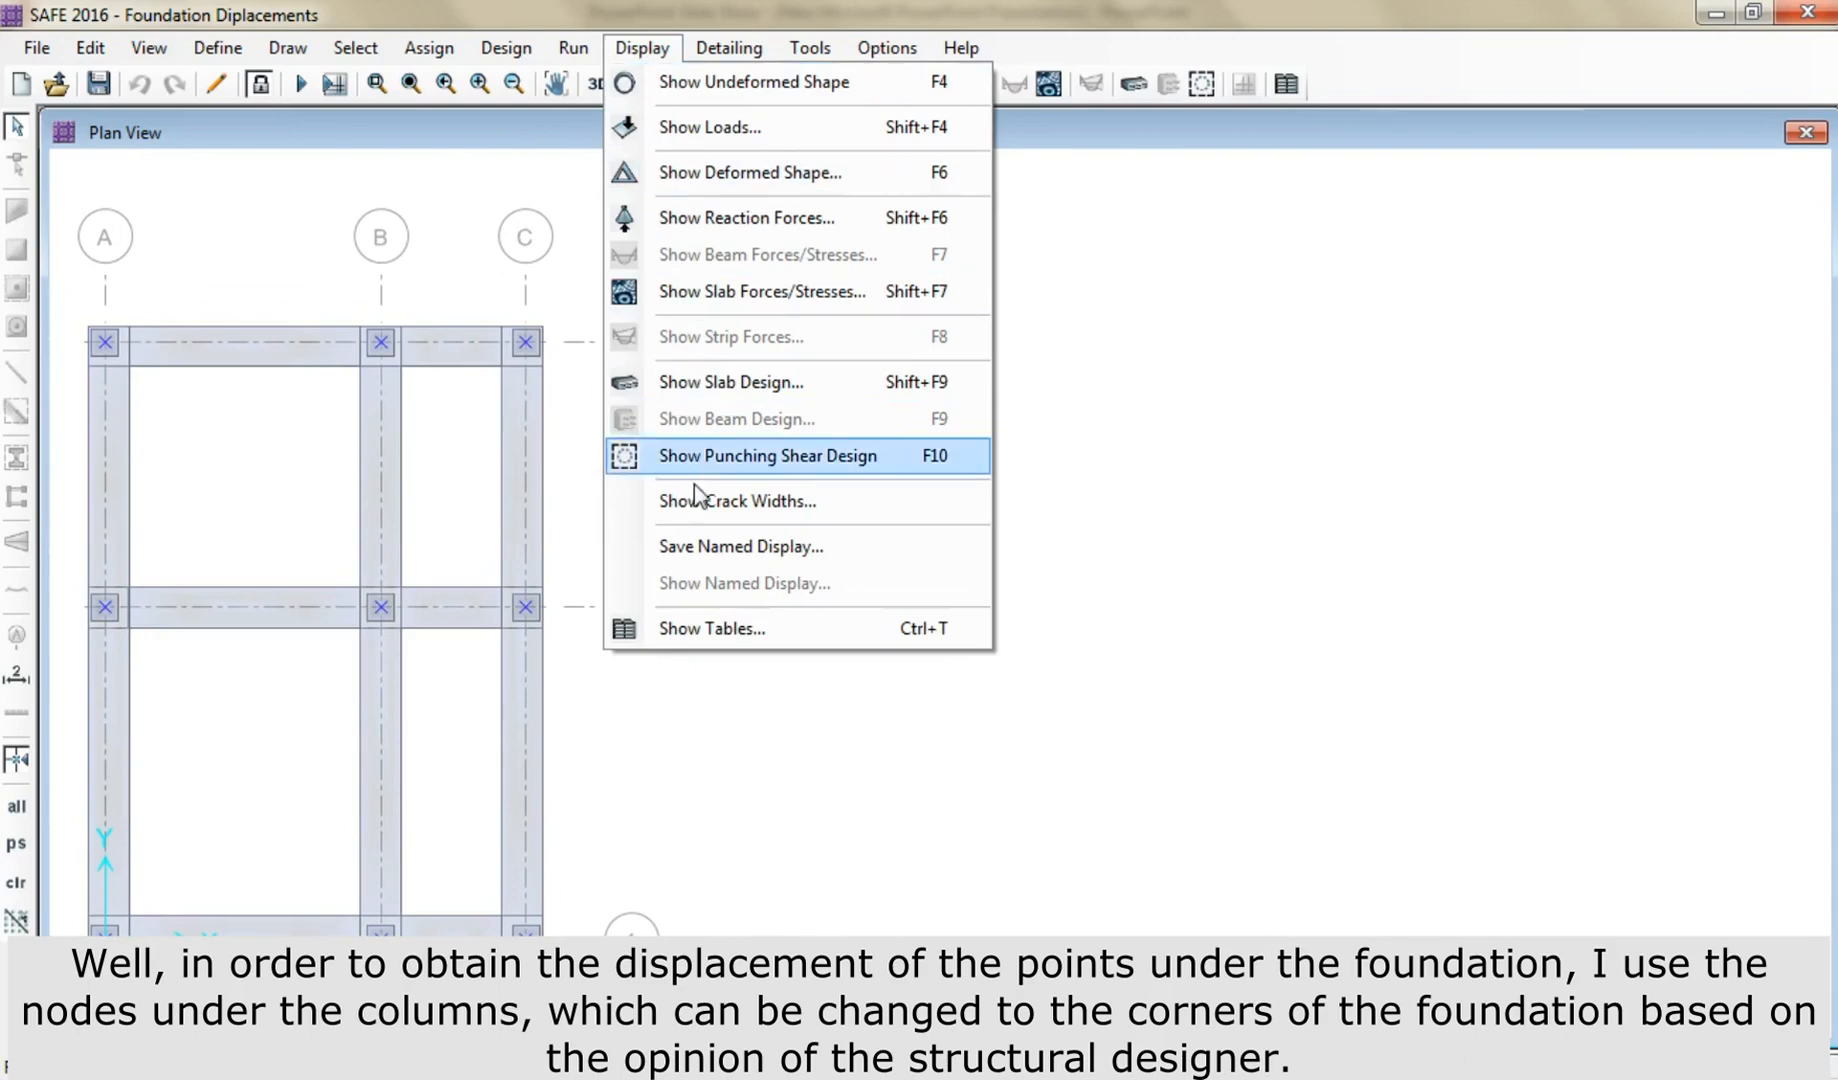
pyautogui.click(632, 630)
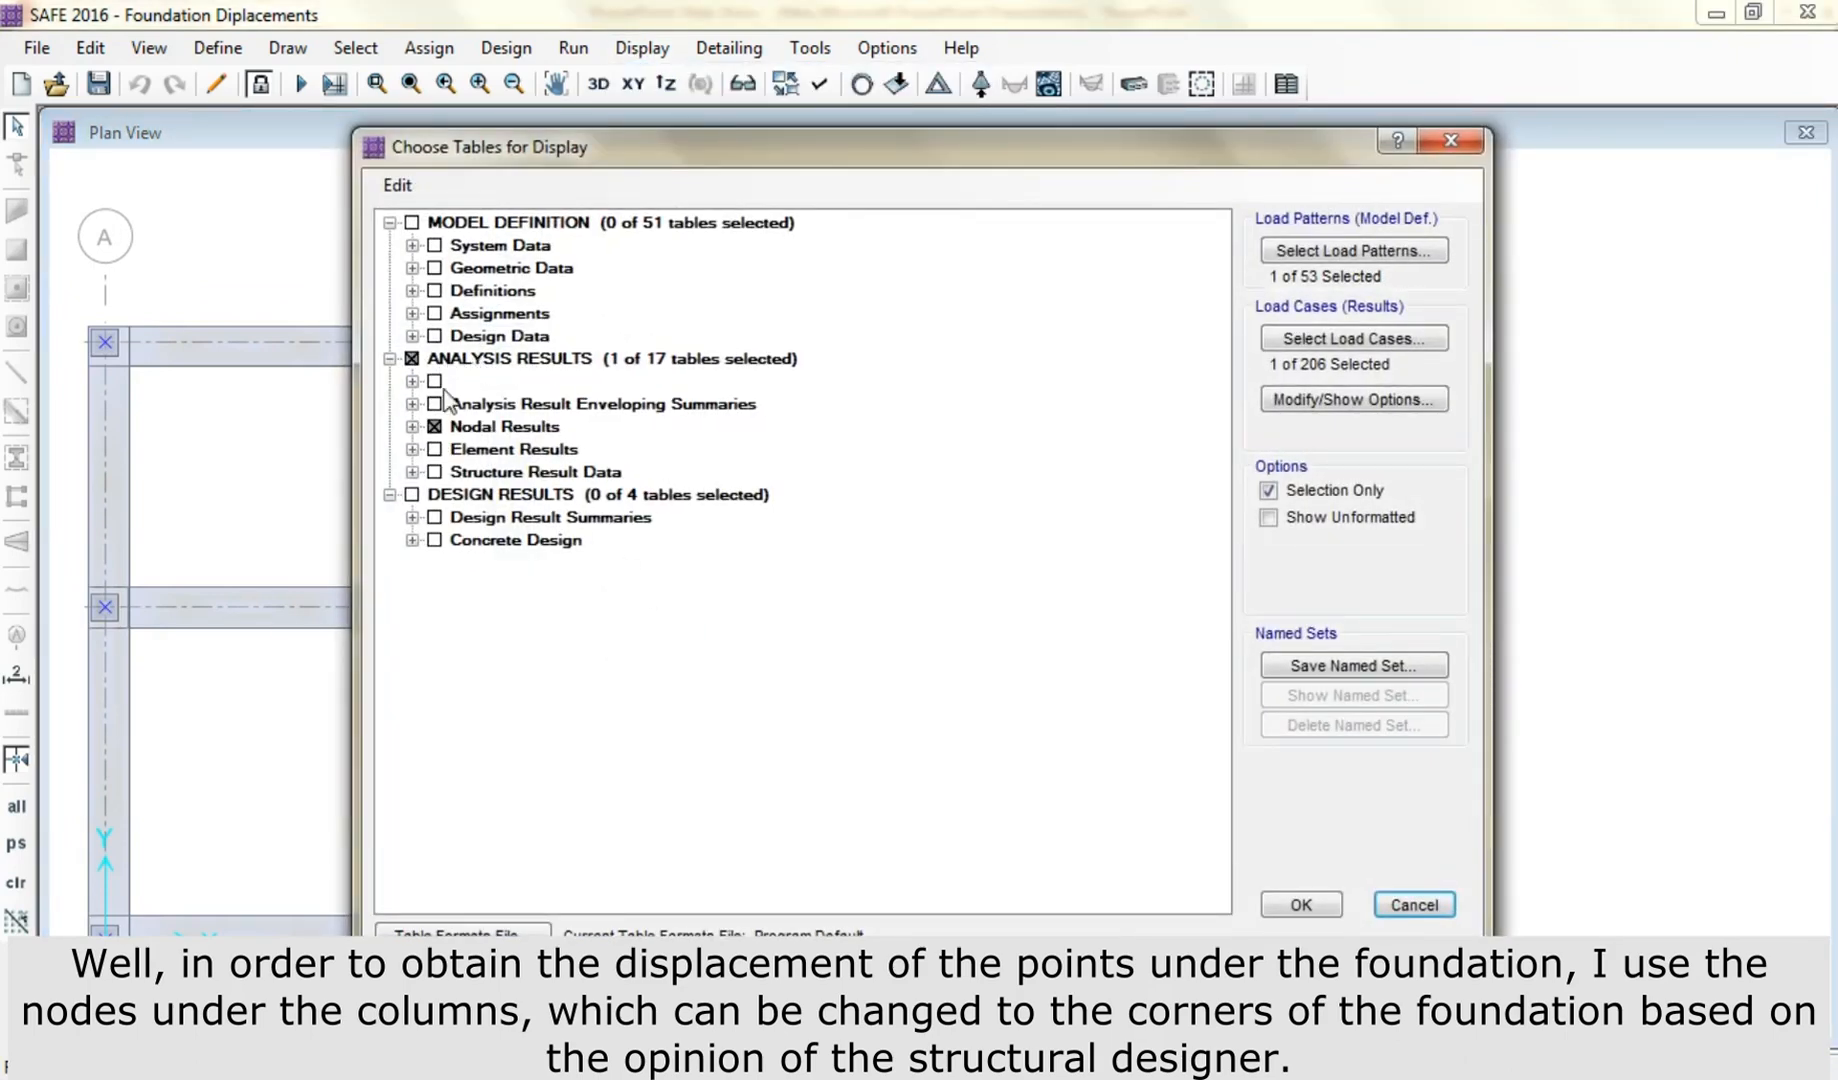
pyautogui.click(412, 426)
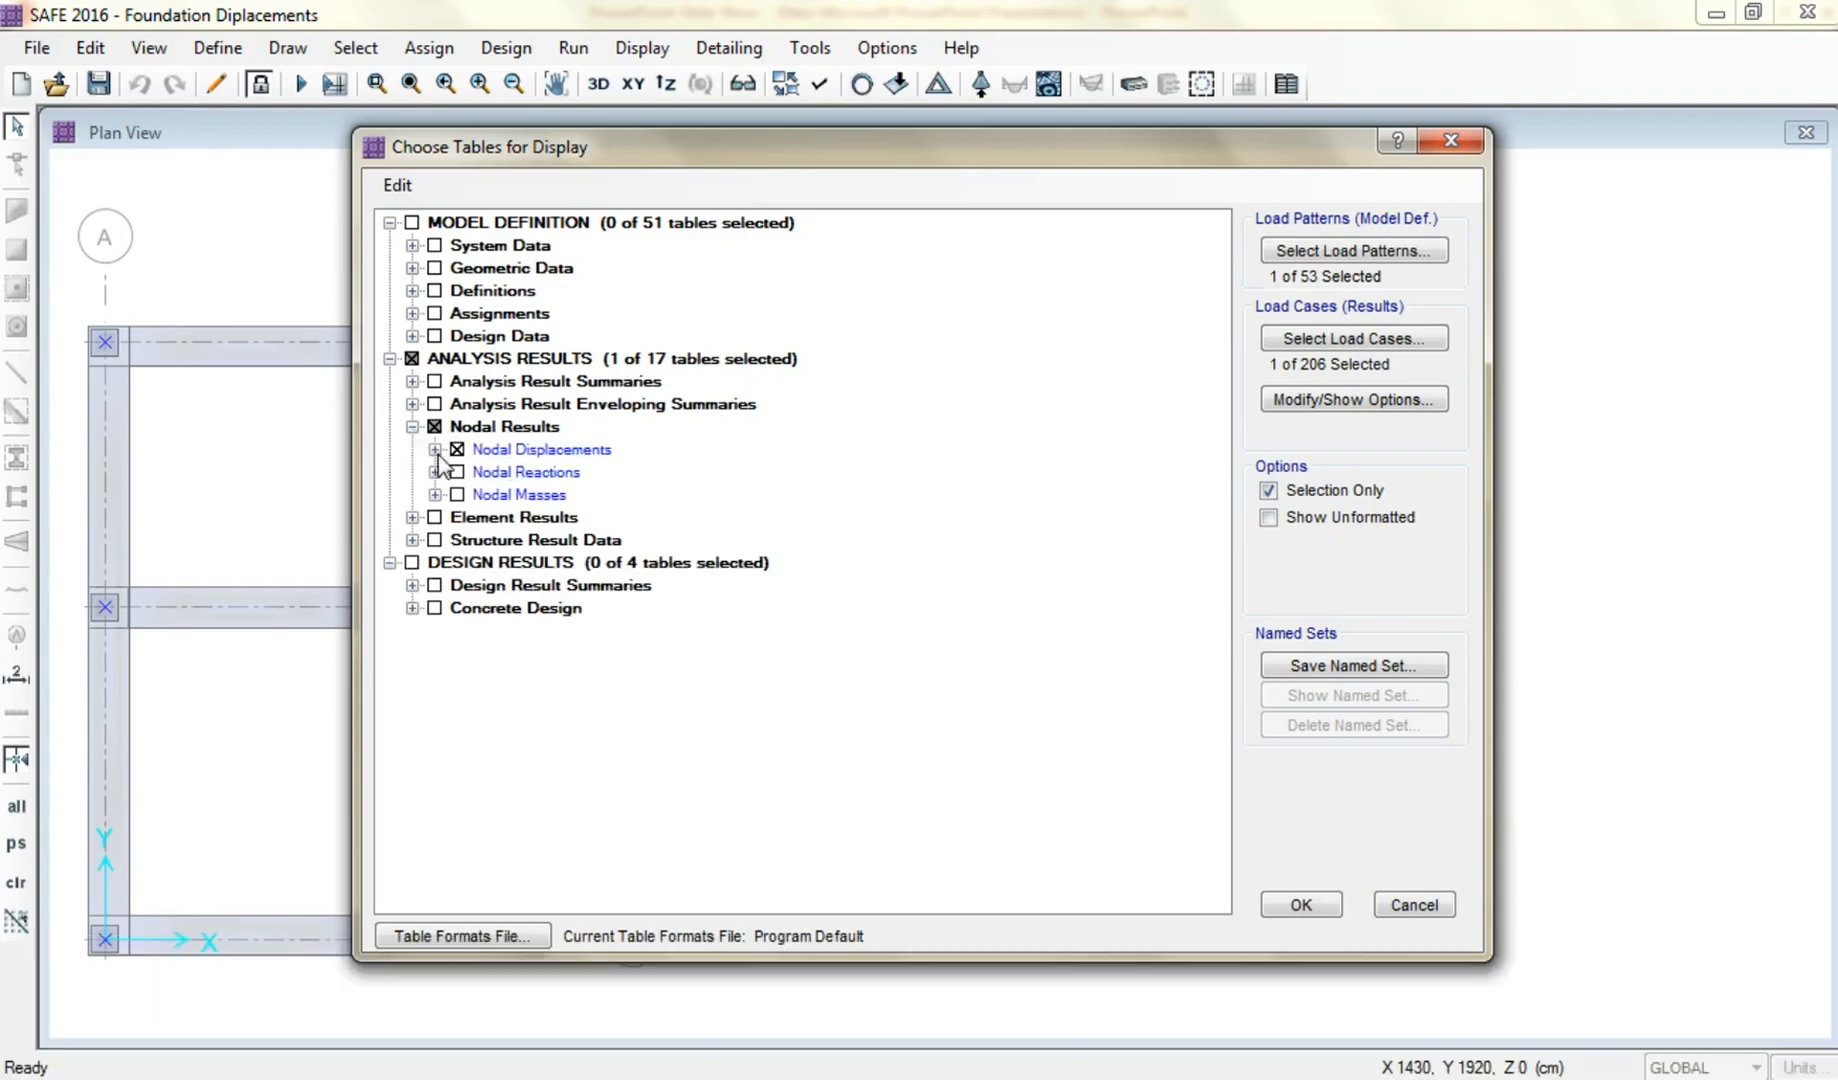
pyautogui.click(435, 449)
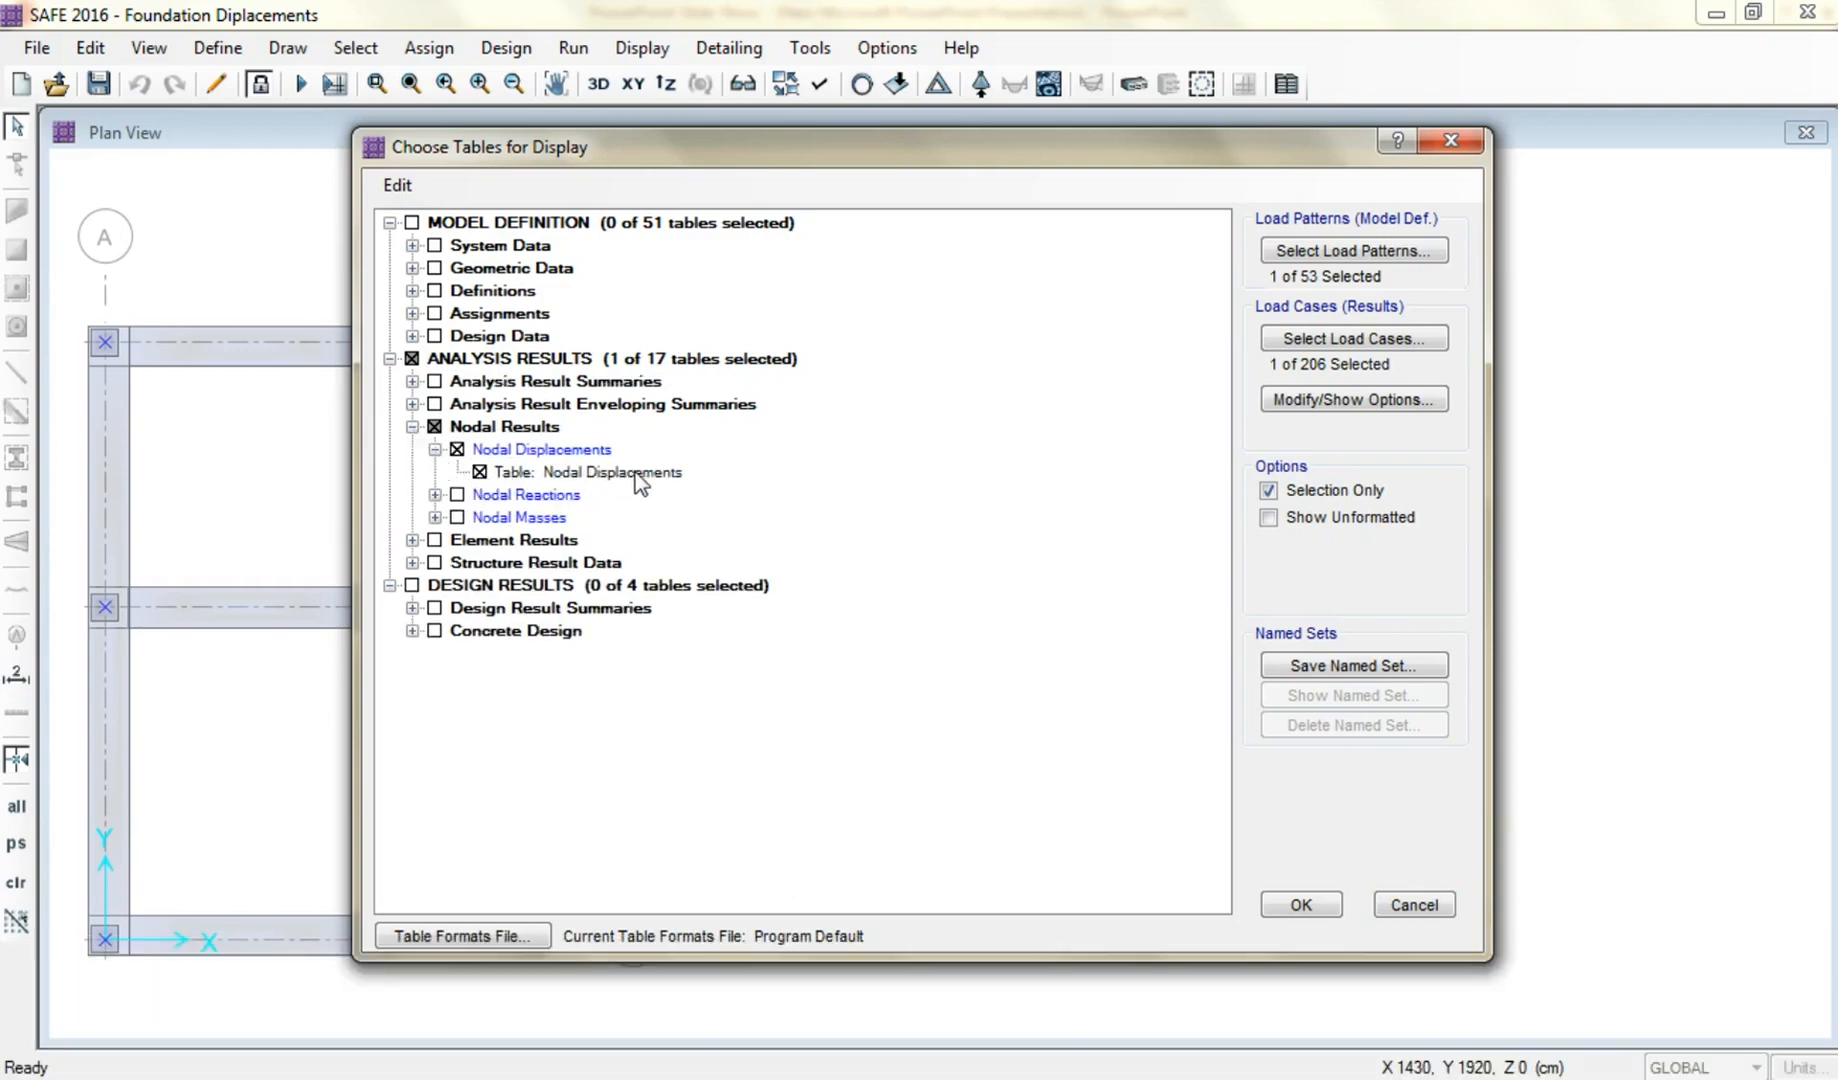
# Choose the Service combination as output case and display the Nodal Displacements table beside the foundation plan.
pyautogui.click(1410, 340)
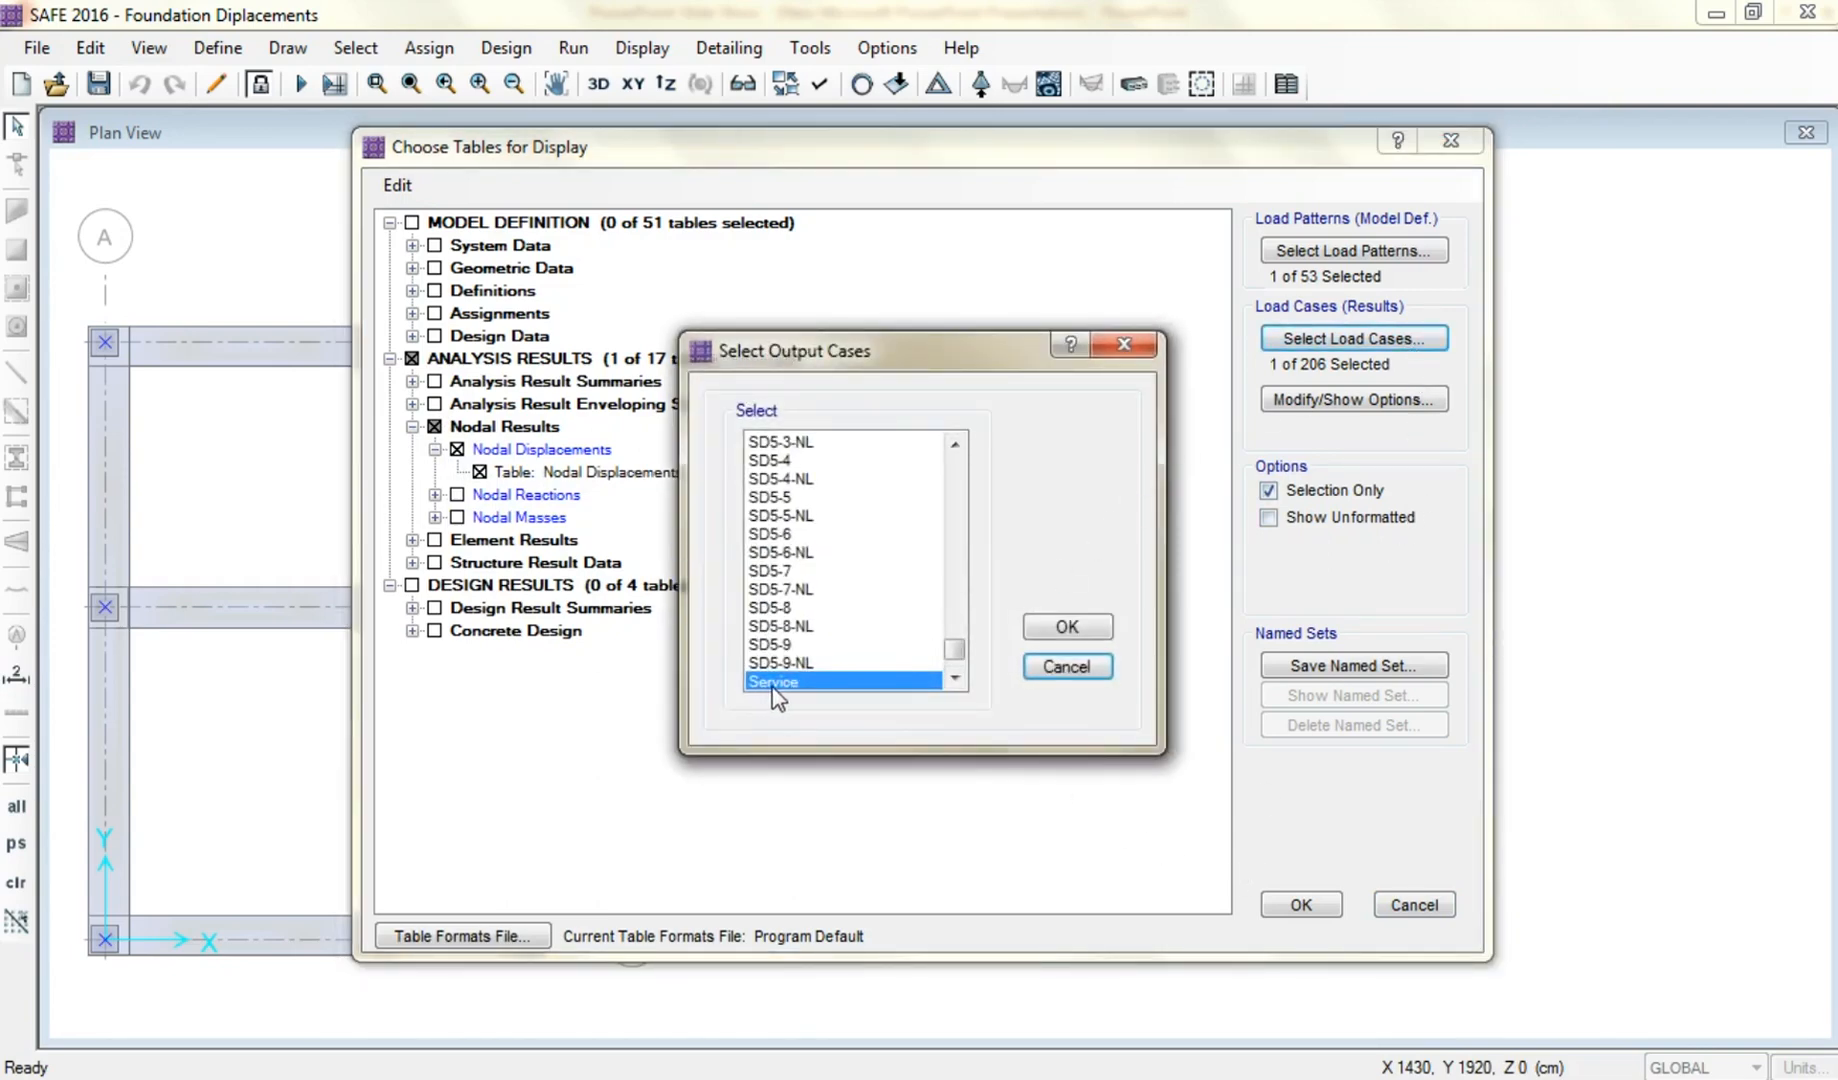
pyautogui.click(1050, 626)
pyautogui.click(1301, 905)
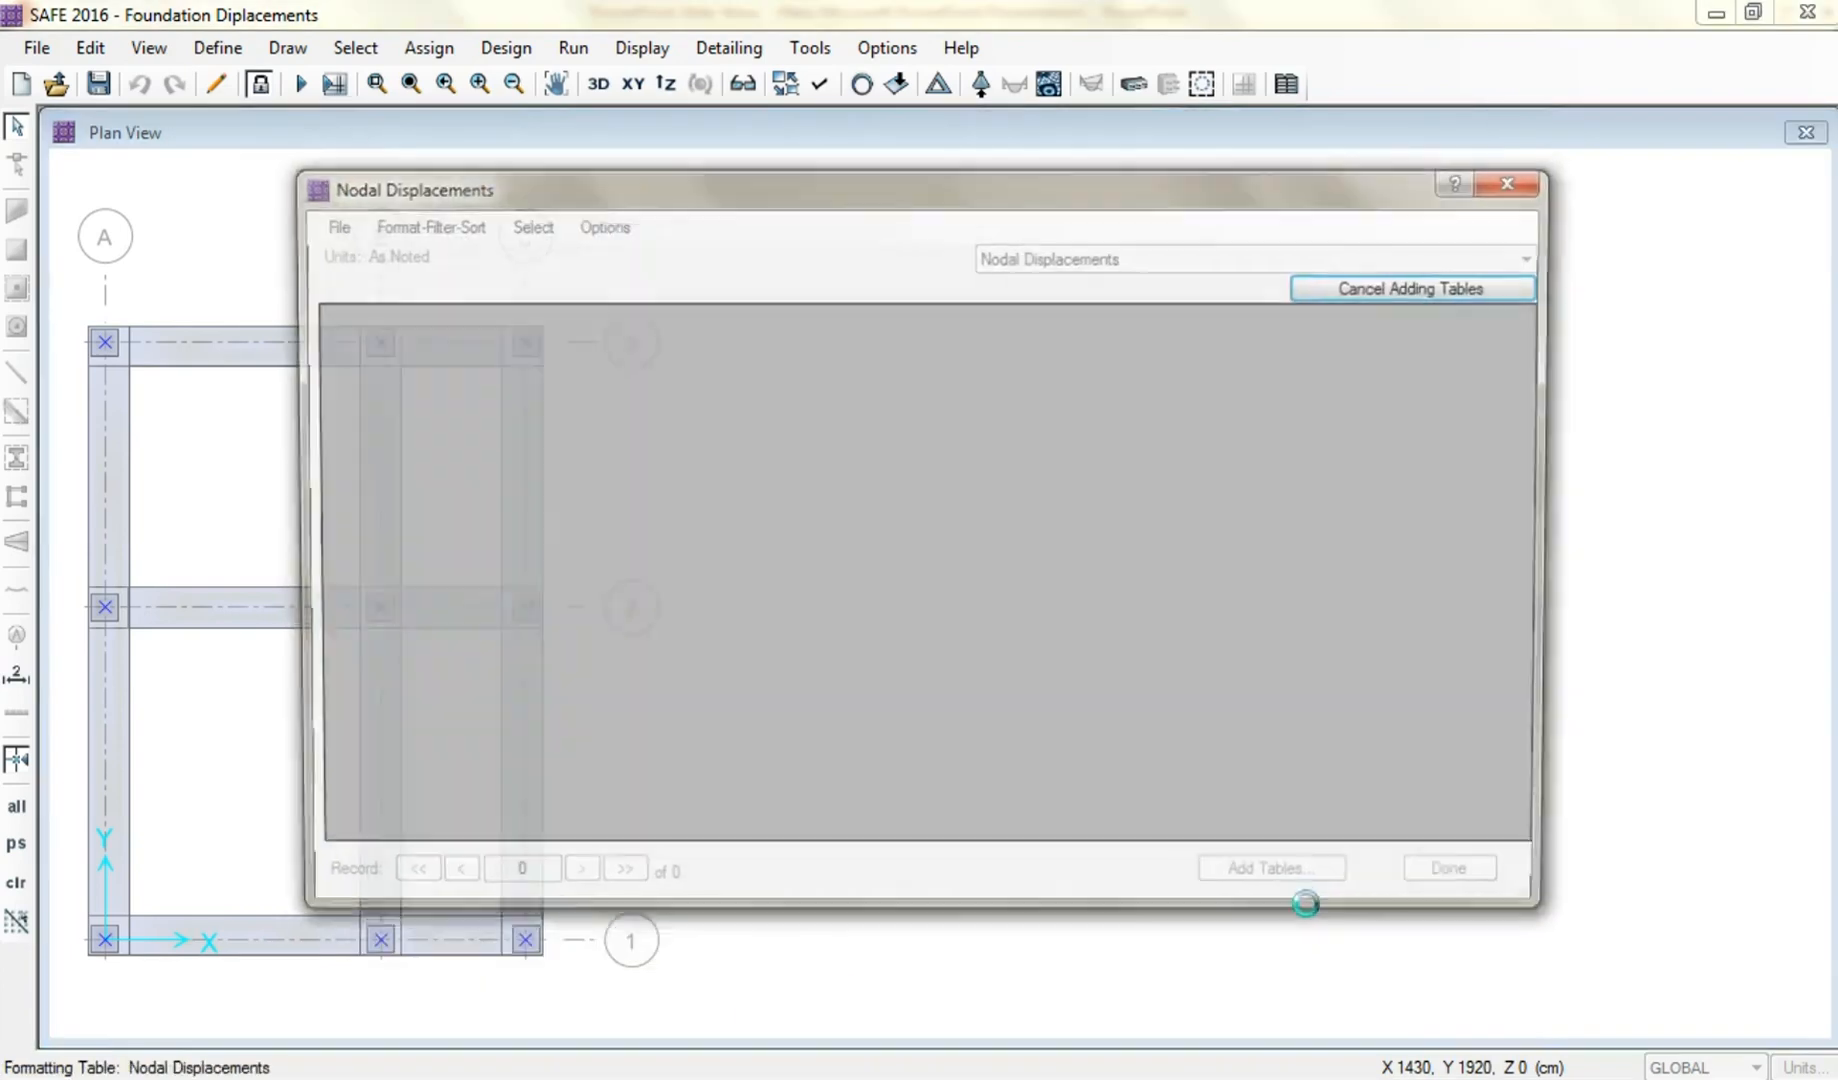
pyautogui.moveTo(841, 197); pyautogui.dragTo(1293, 208)
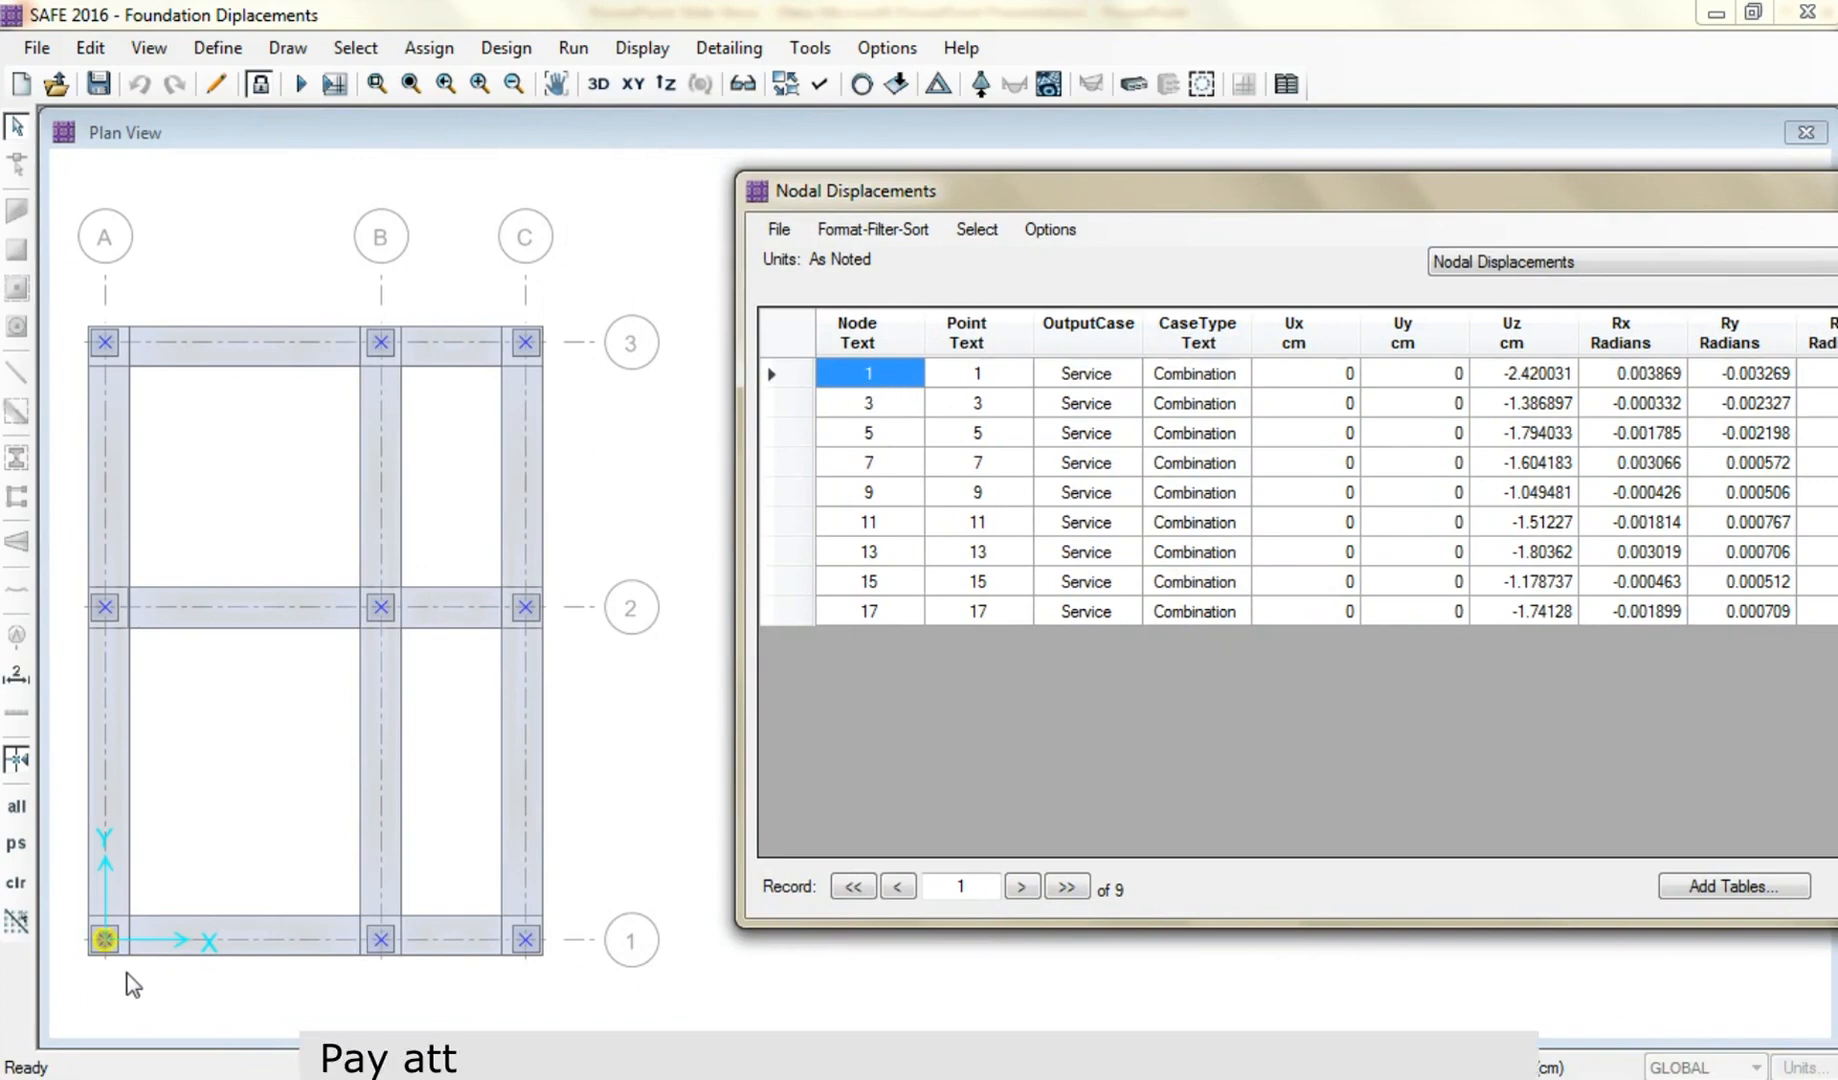
# Examine where each listed node lies under the columns in plan and check its Uz displacement.
pyautogui.click(877, 410)
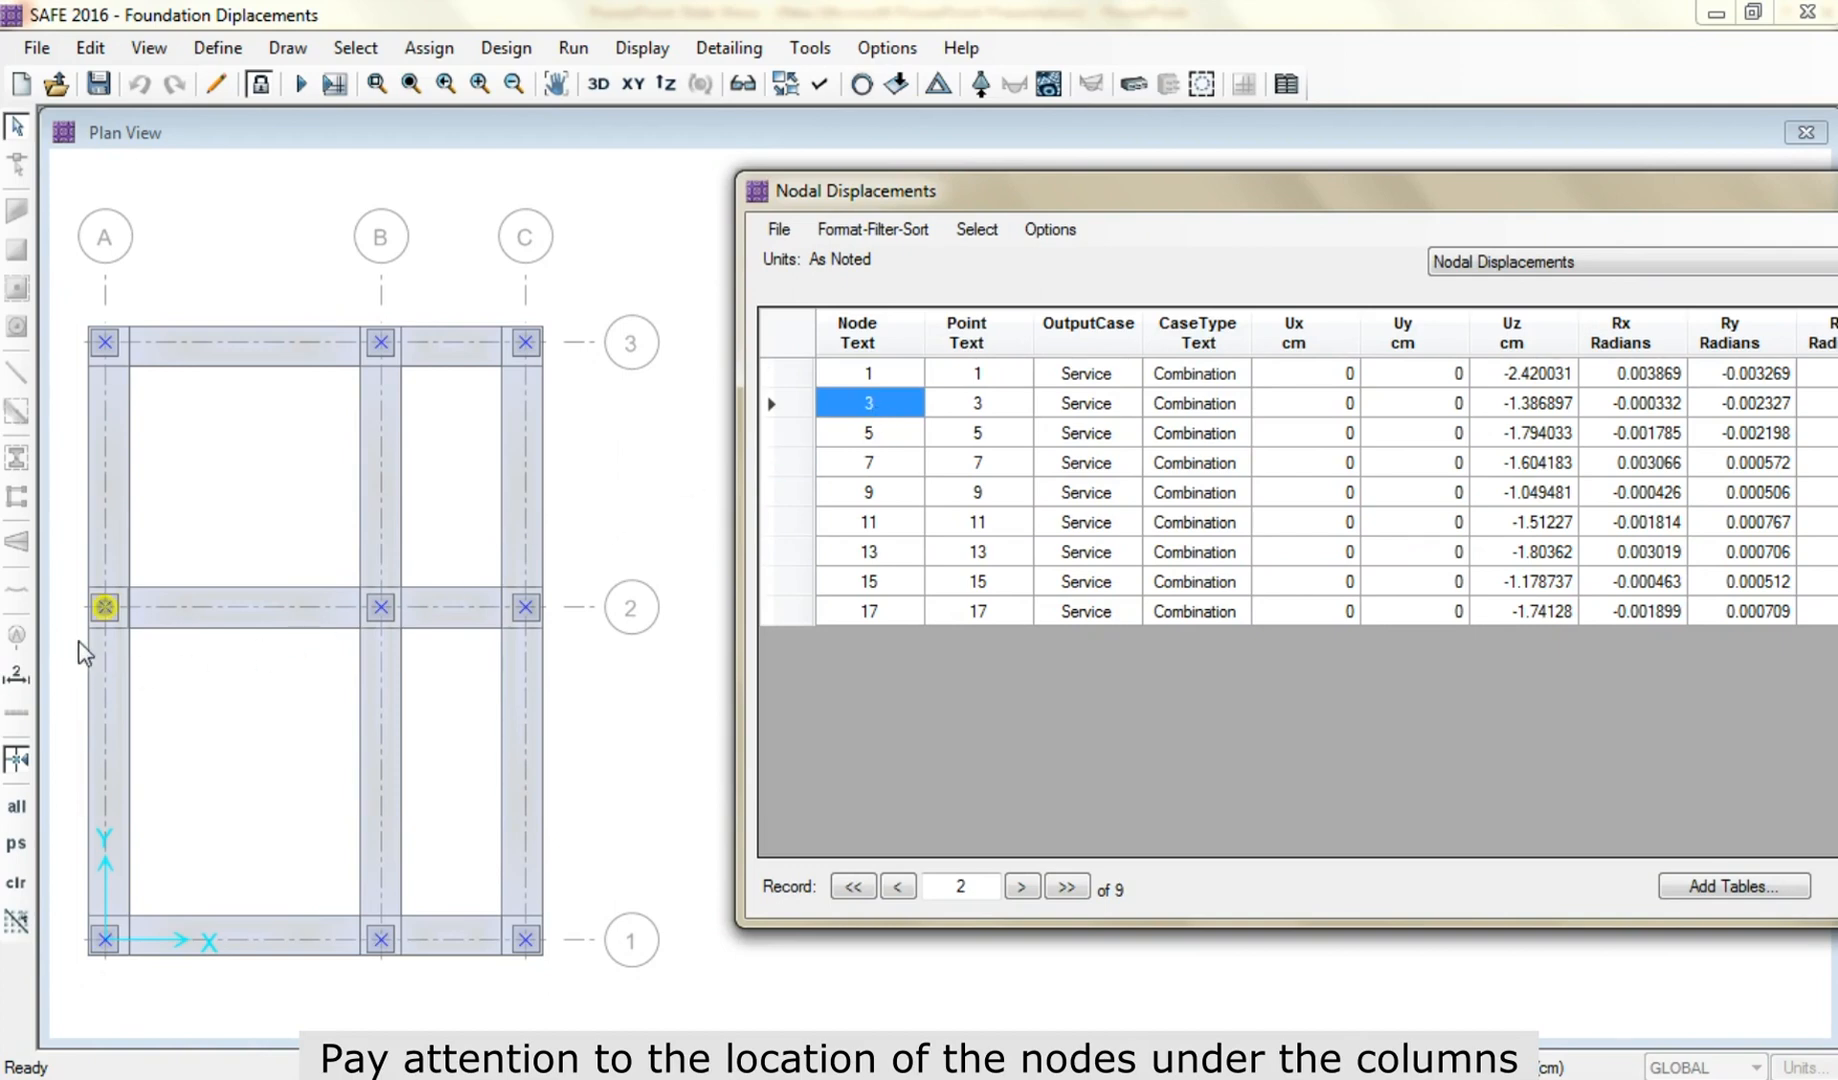
pyautogui.click(868, 437)
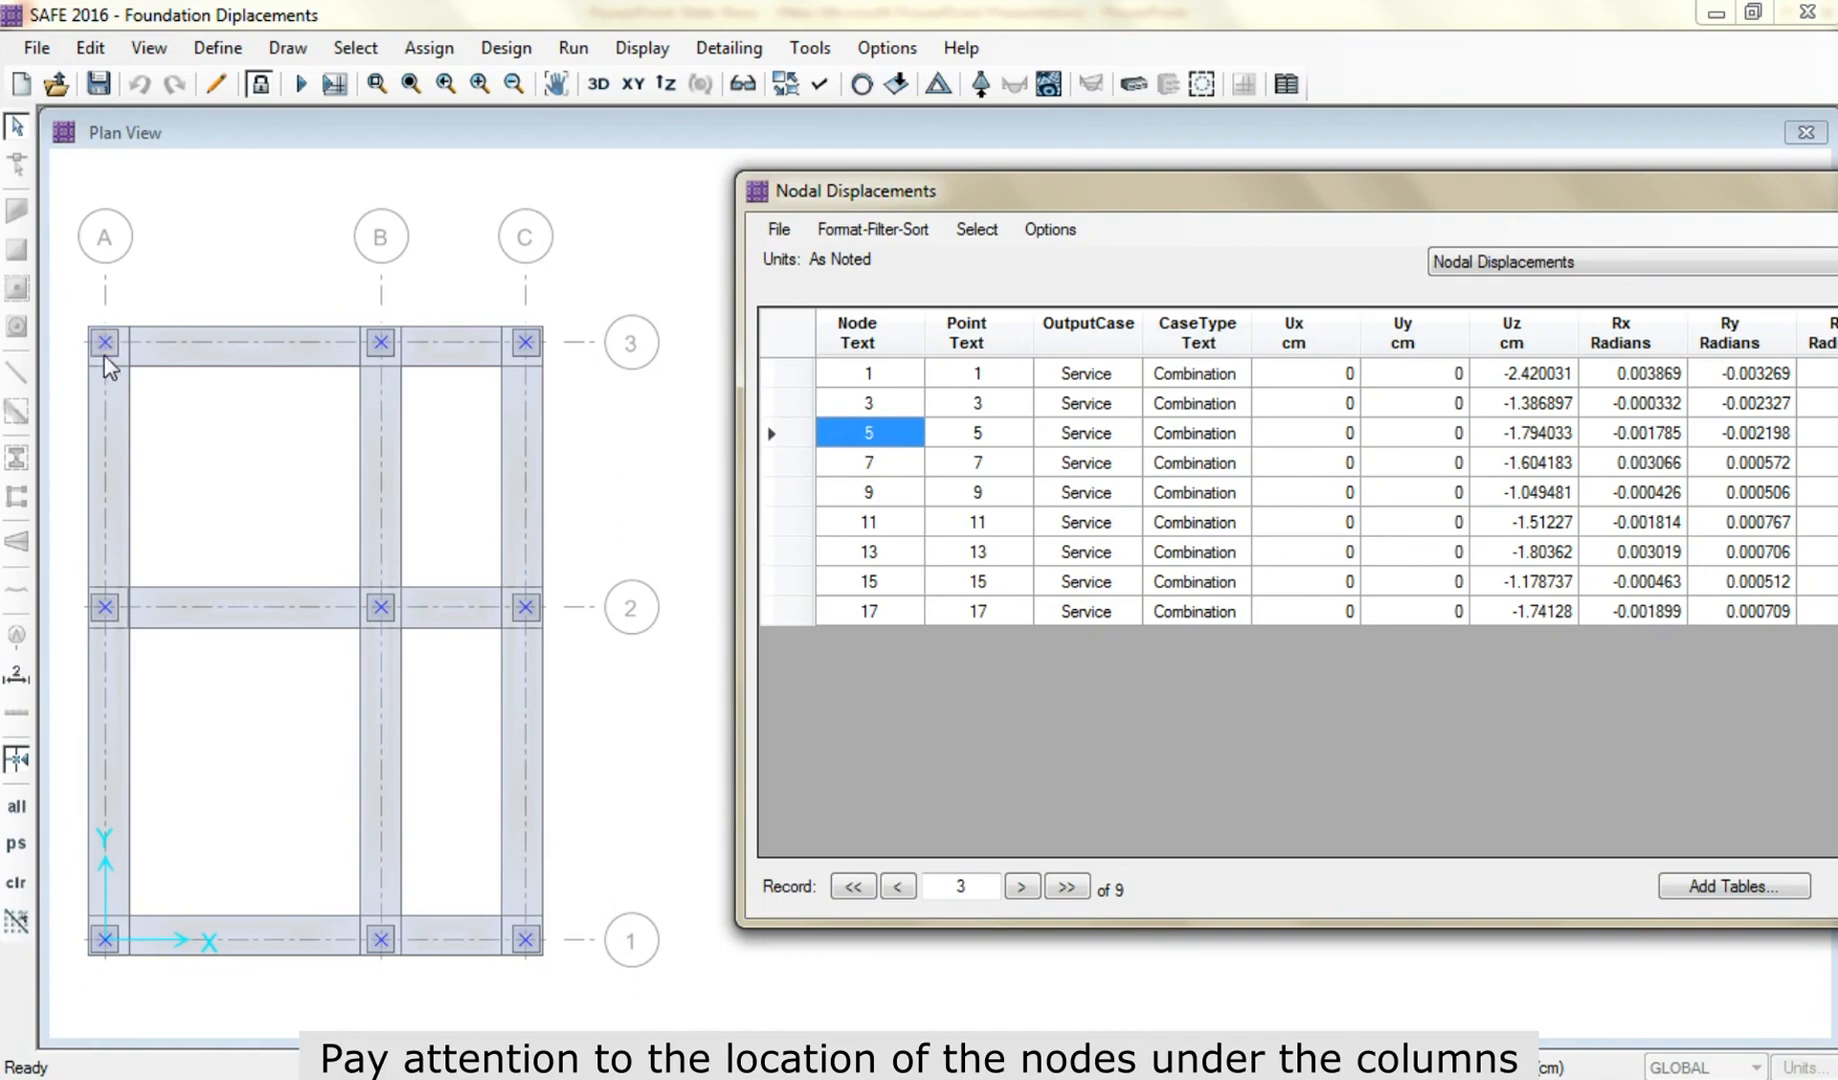
pyautogui.click(866, 462)
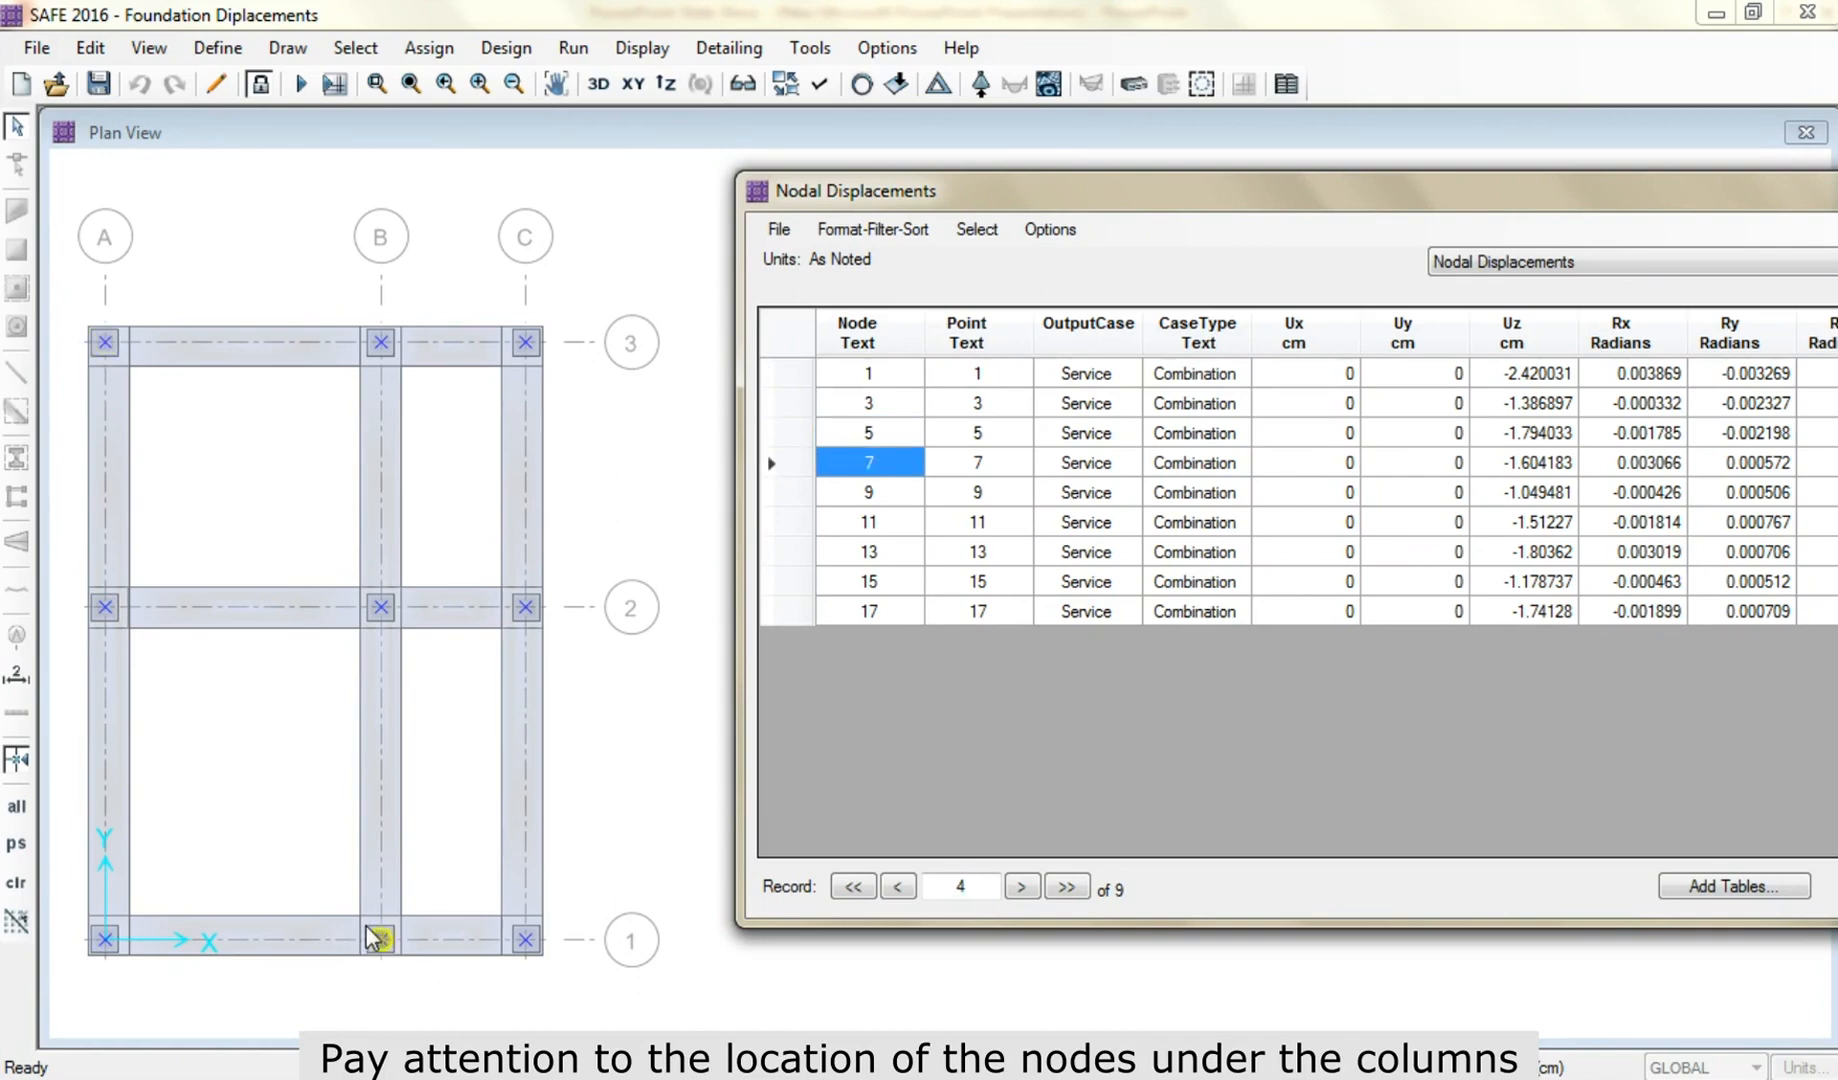
pyautogui.click(864, 494)
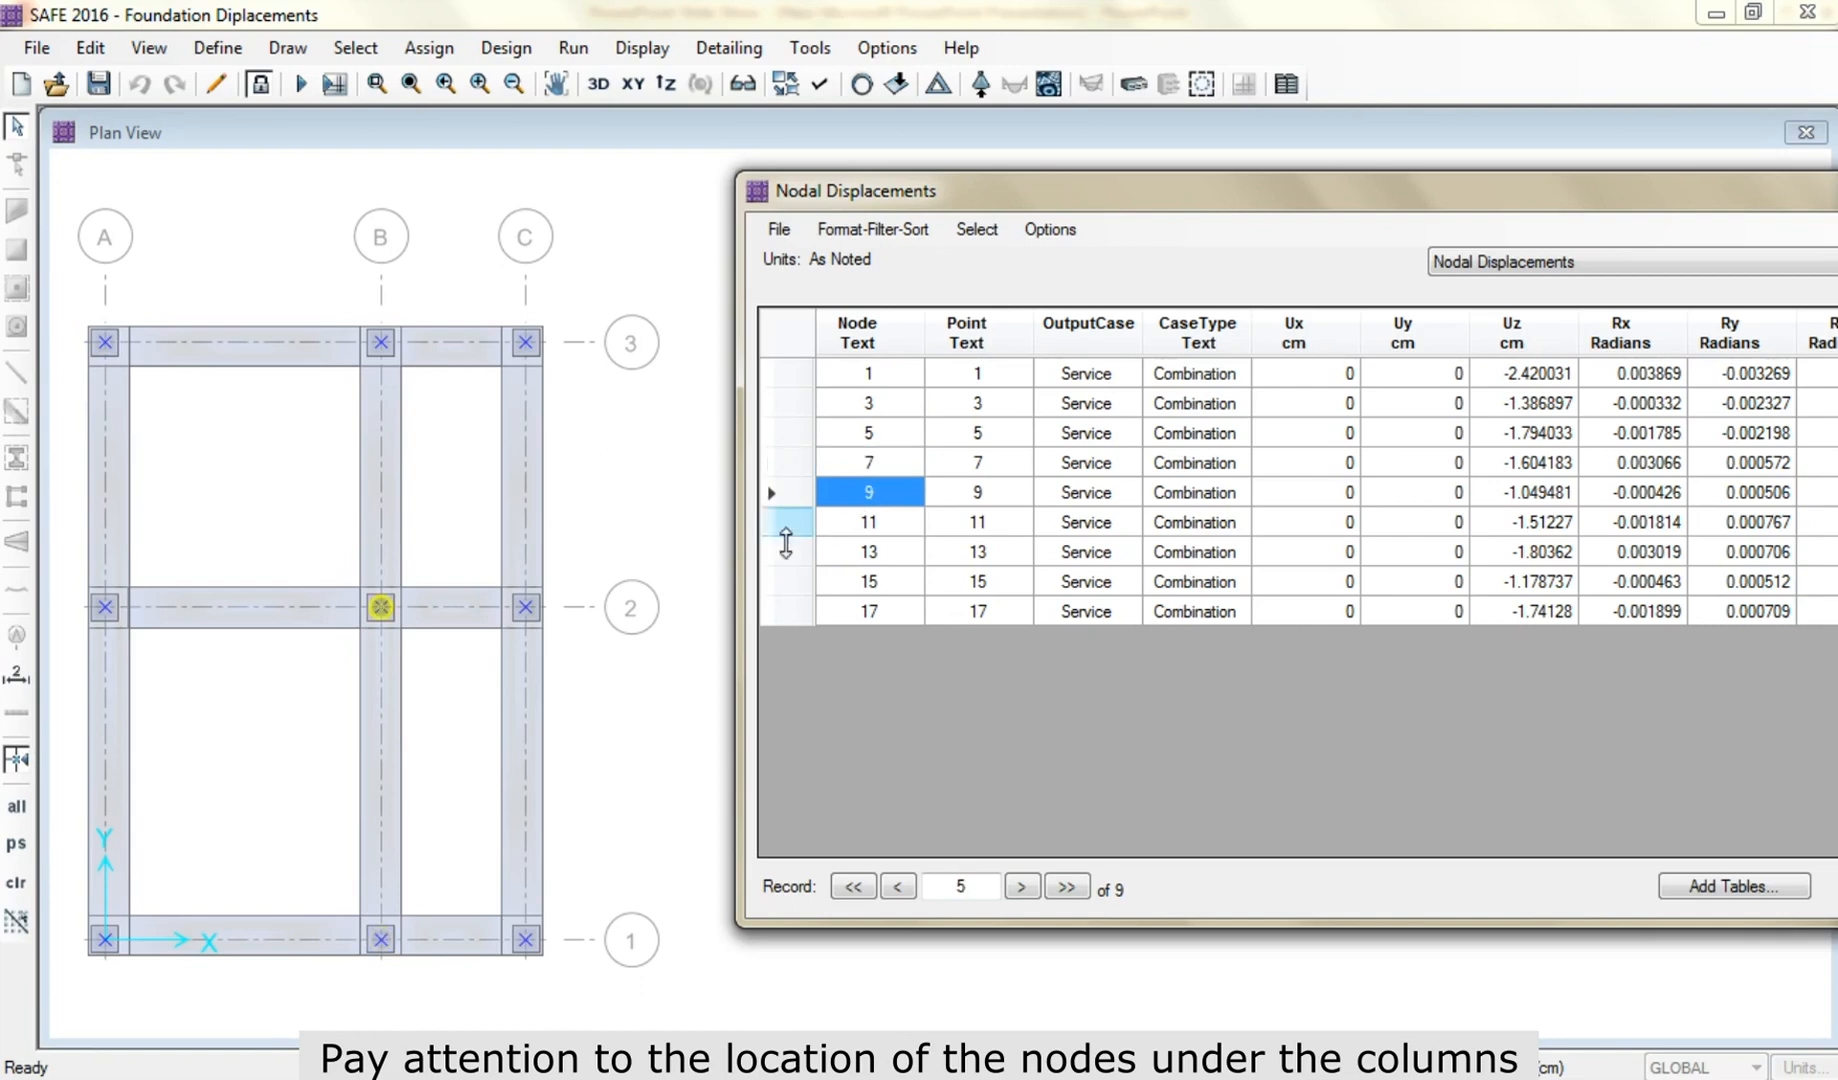
pyautogui.click(847, 533)
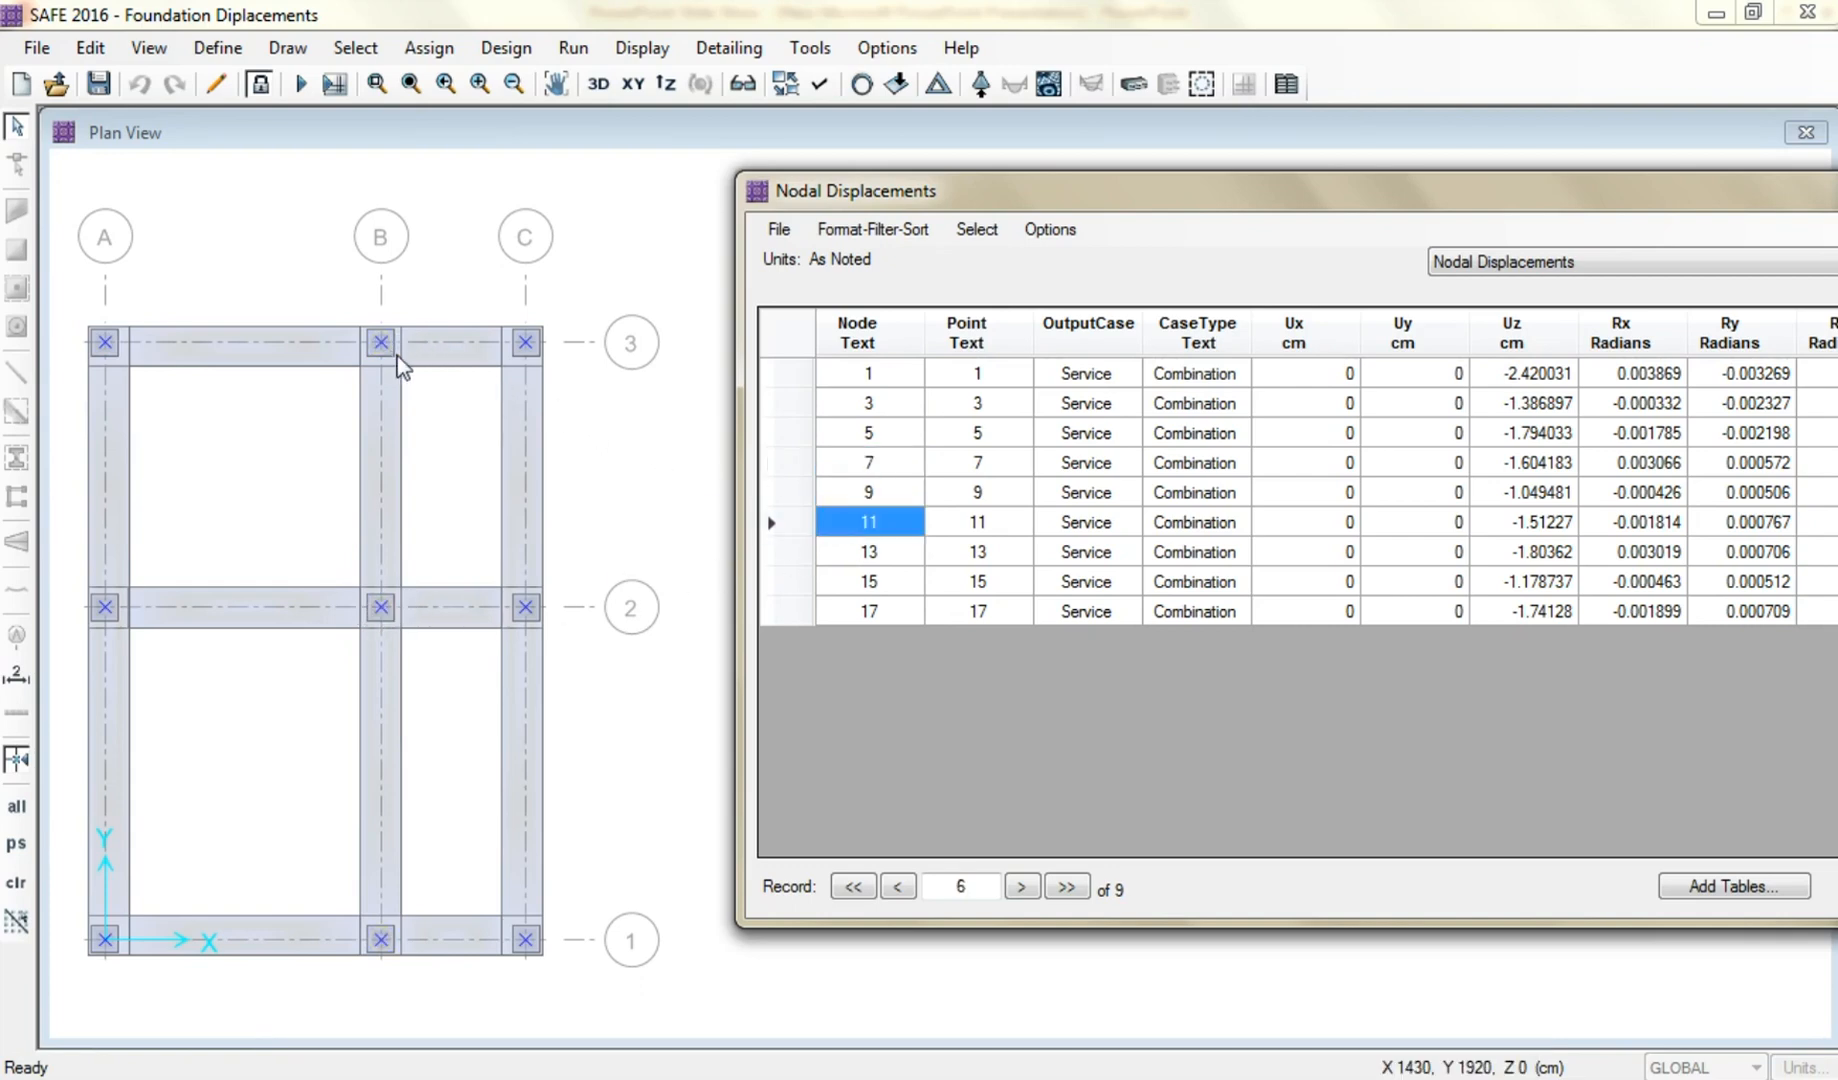
pyautogui.click(847, 552)
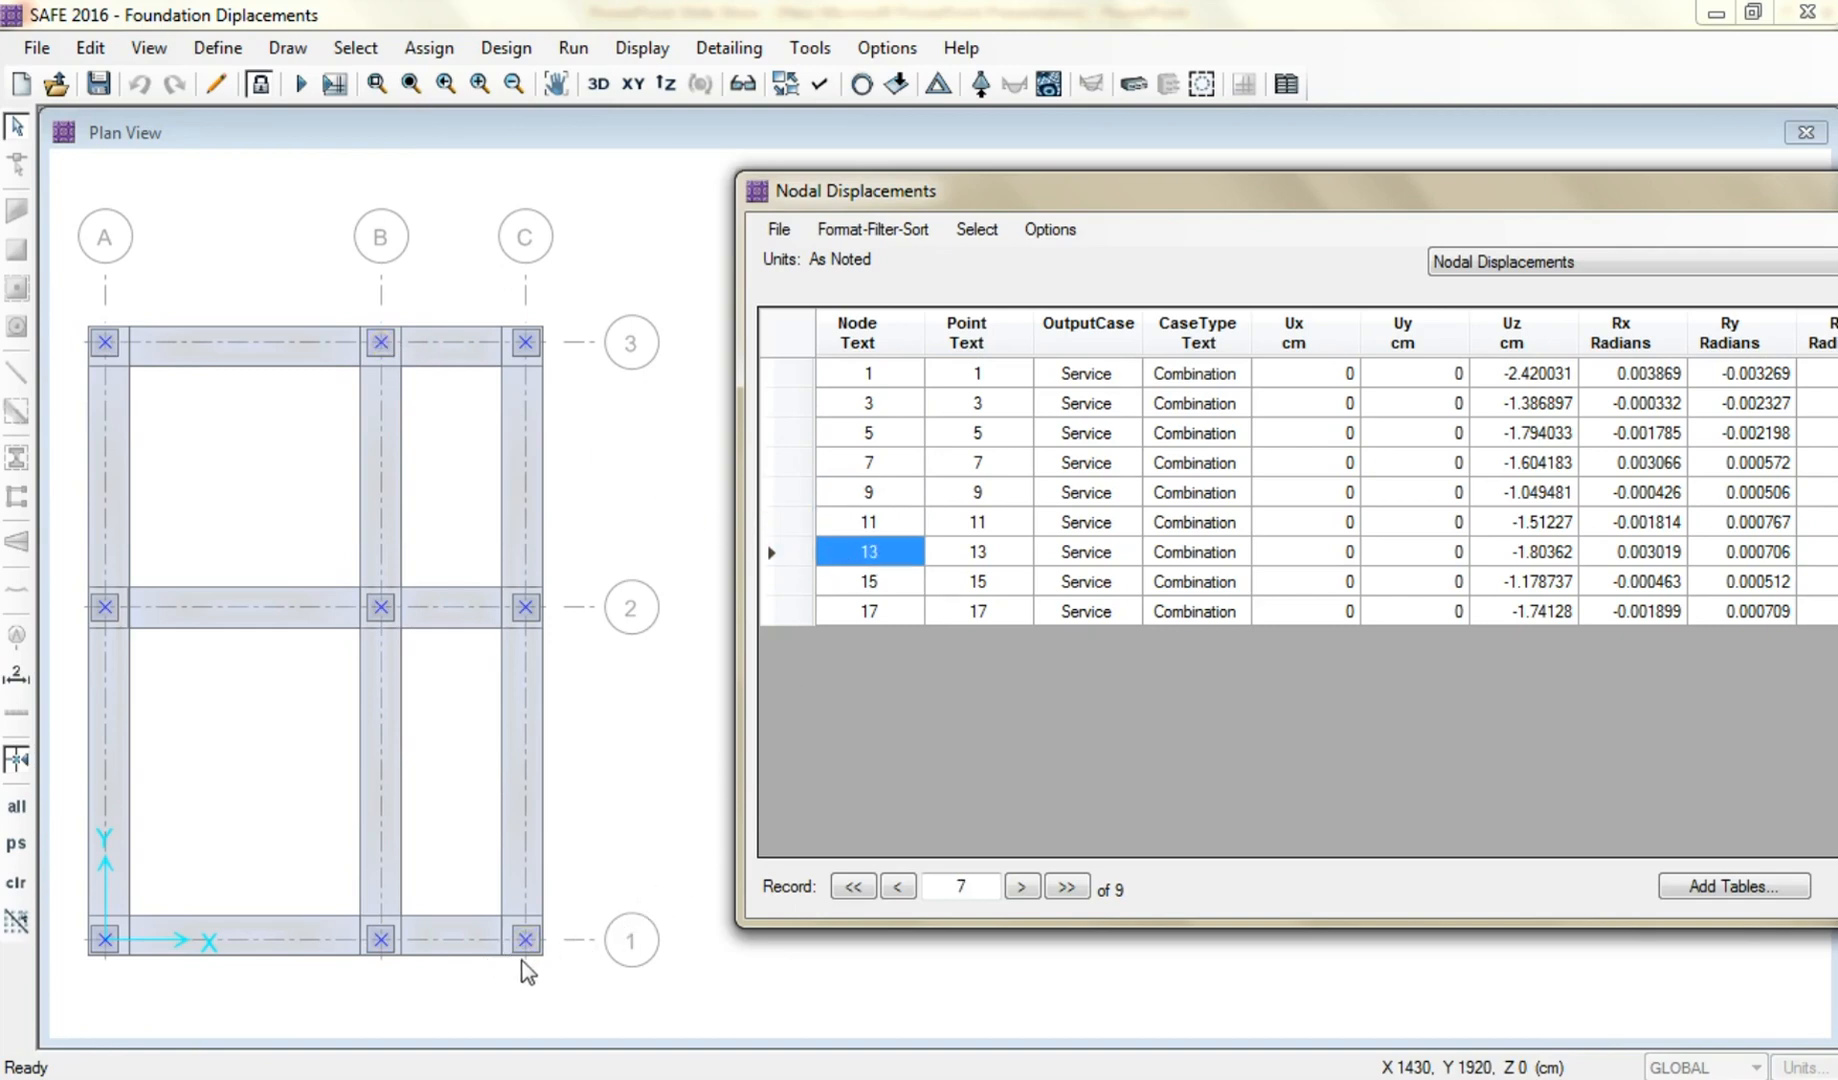
pyautogui.click(855, 583)
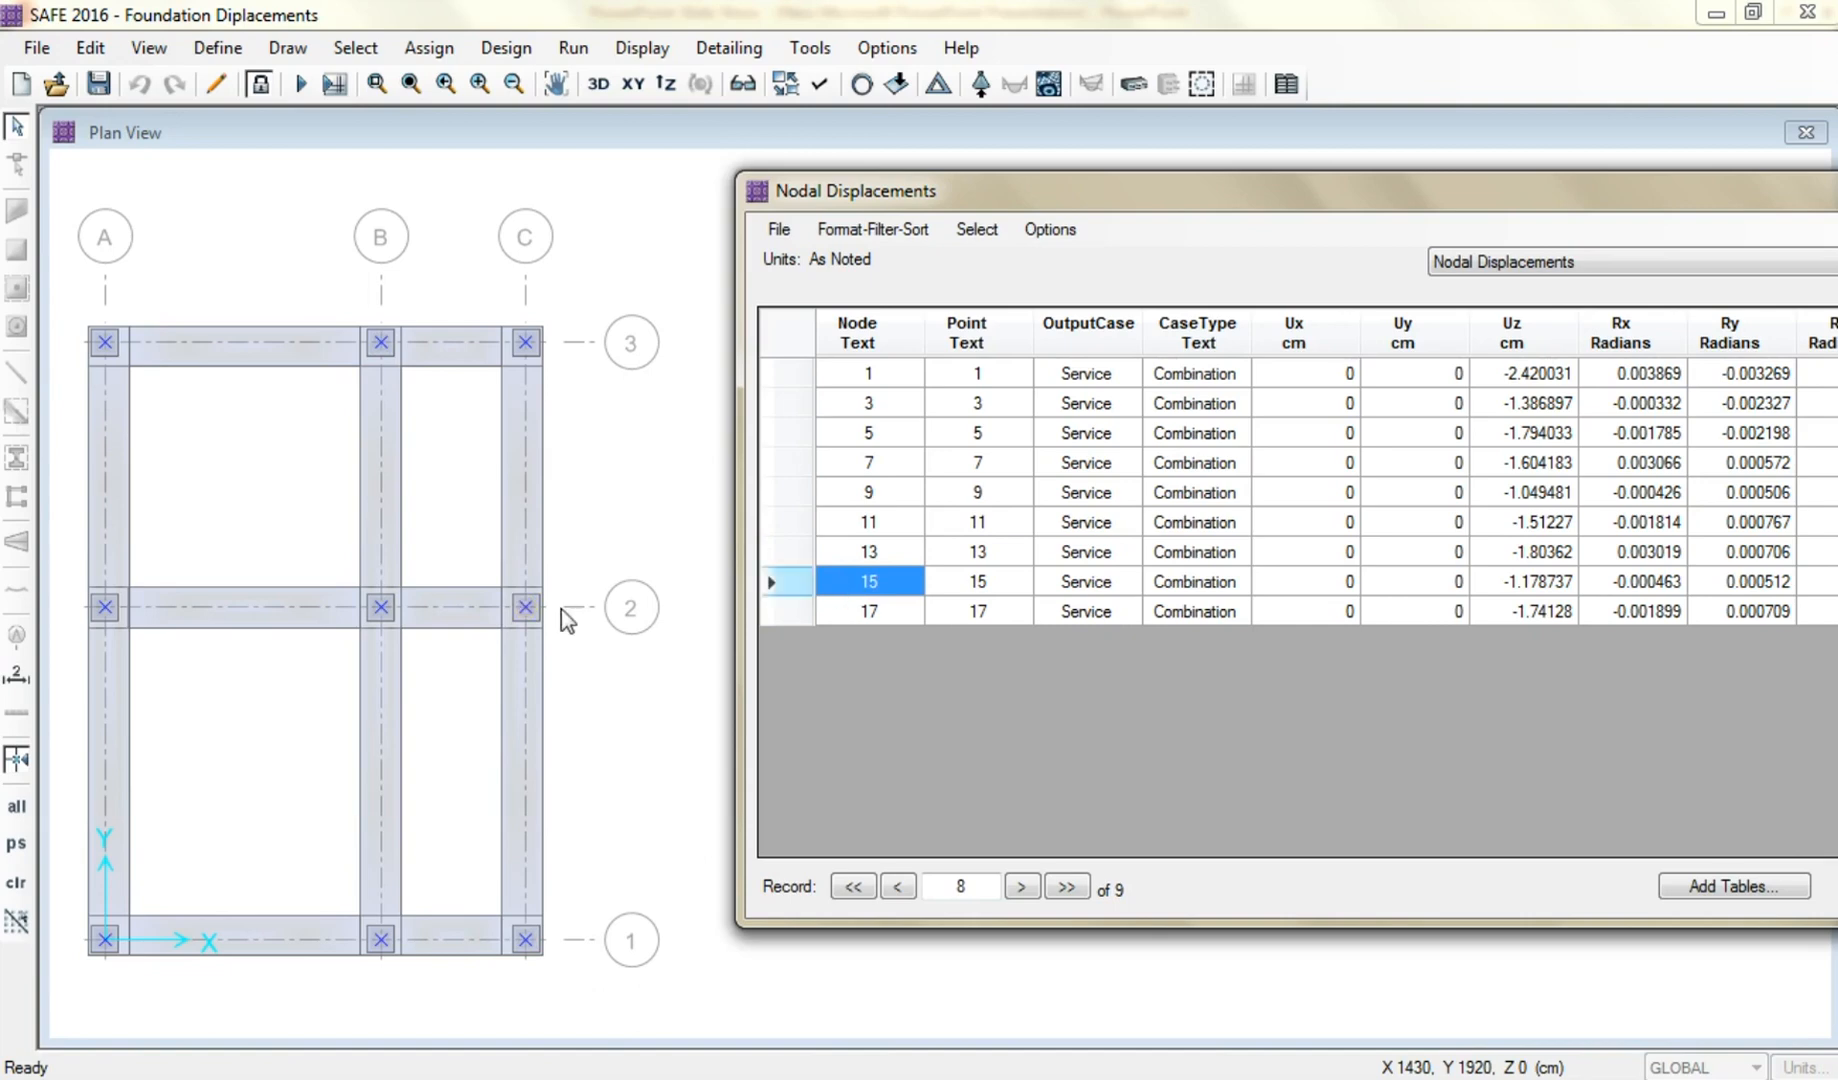
pyautogui.click(872, 613)
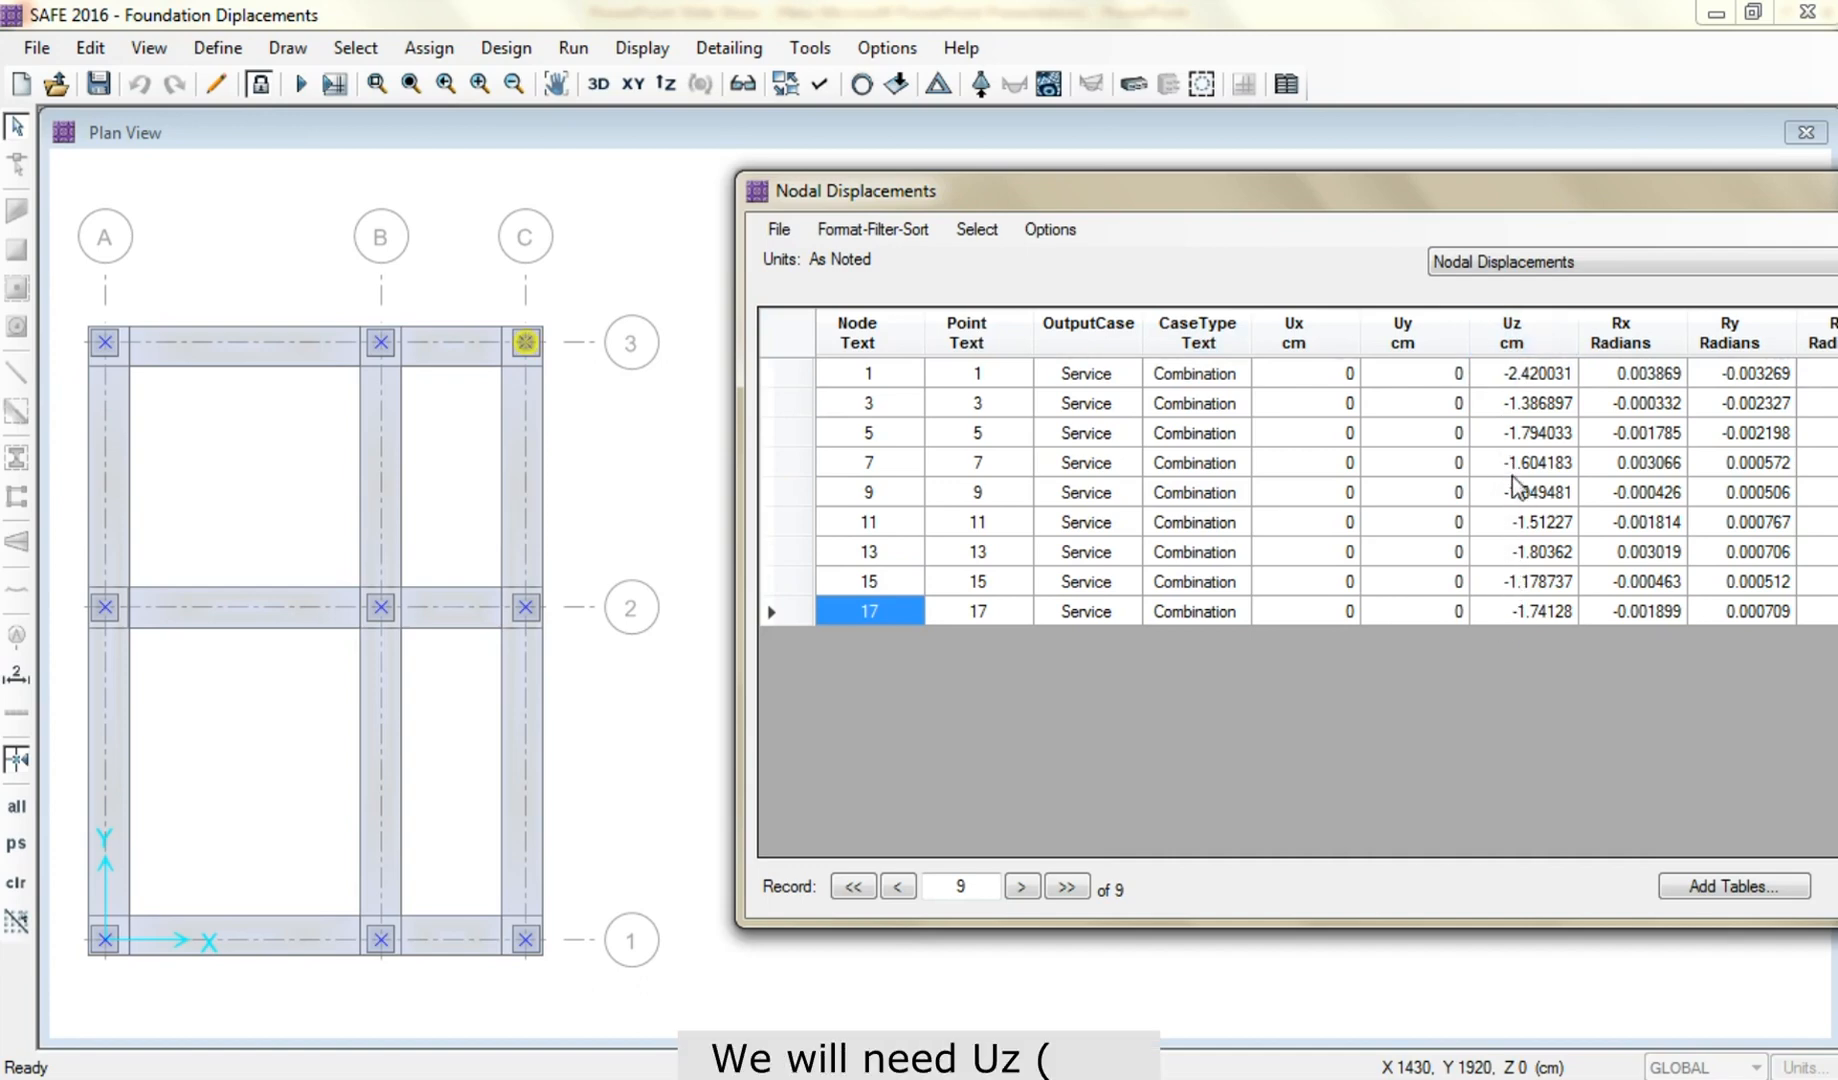
pyautogui.click(1516, 380)
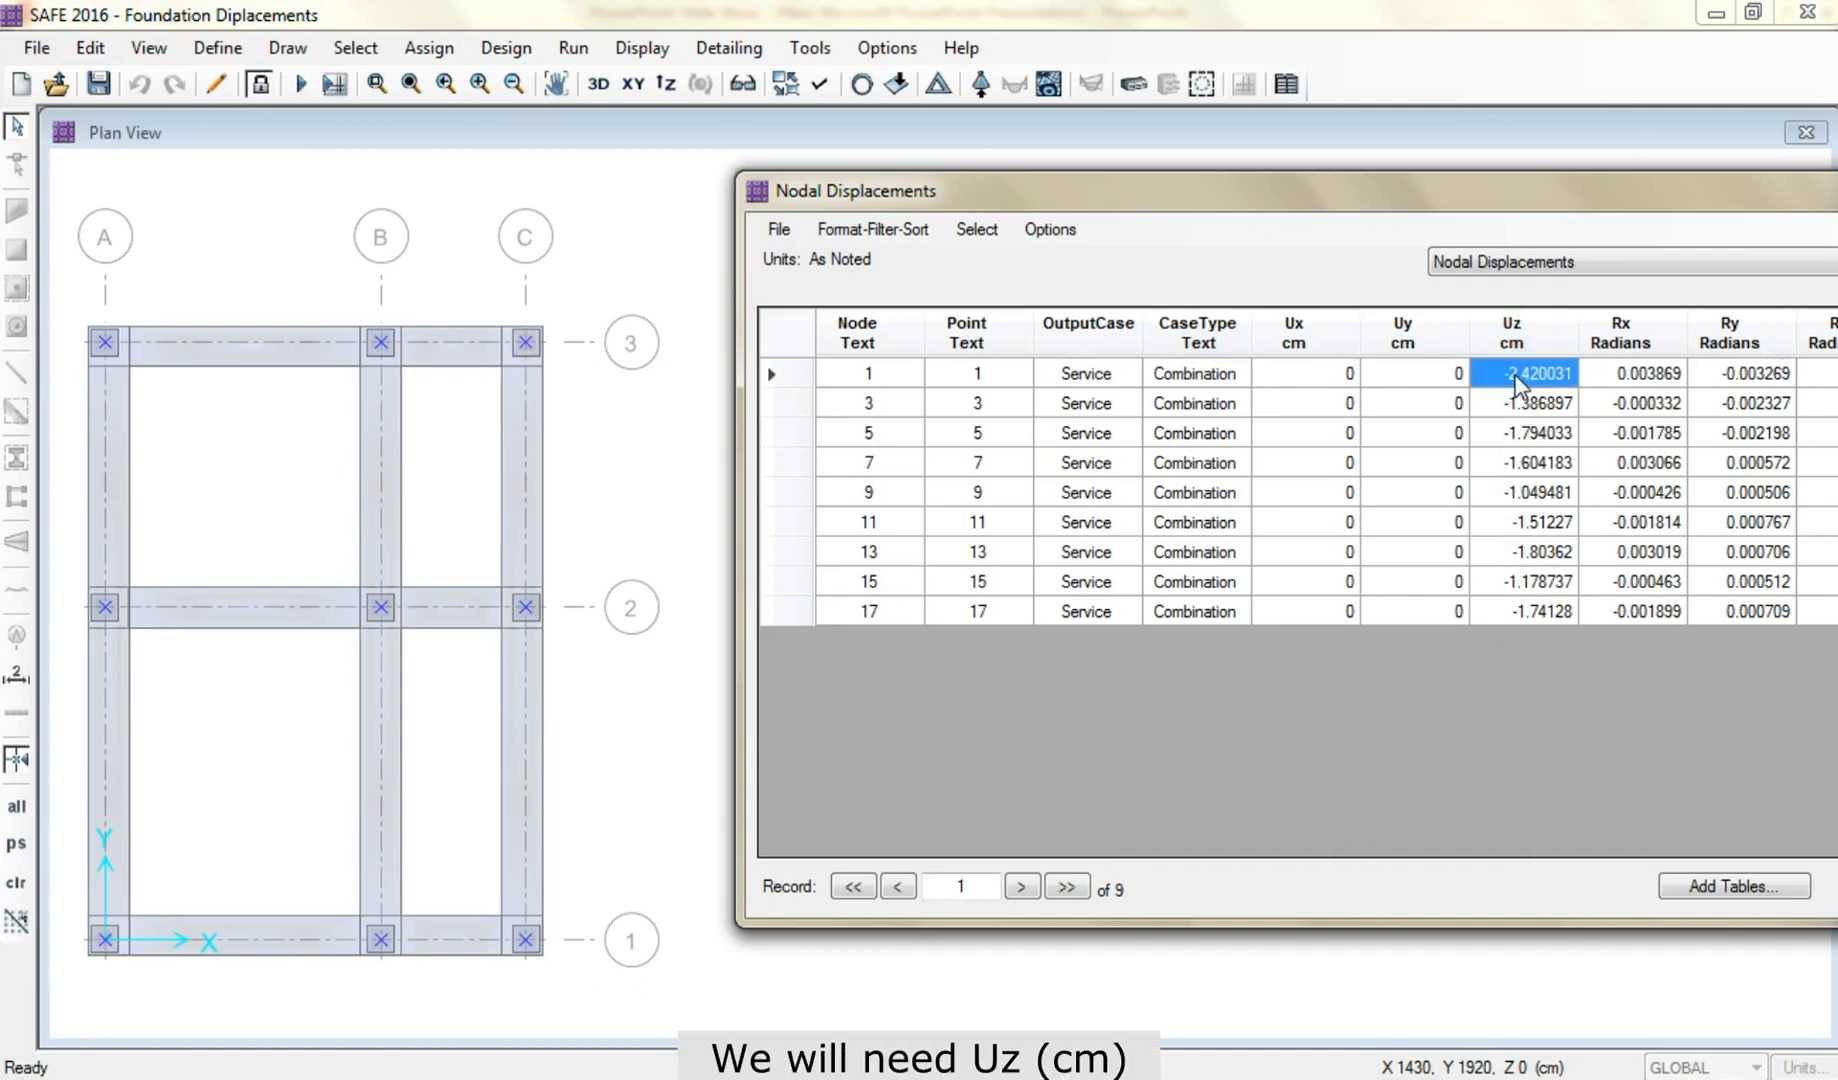
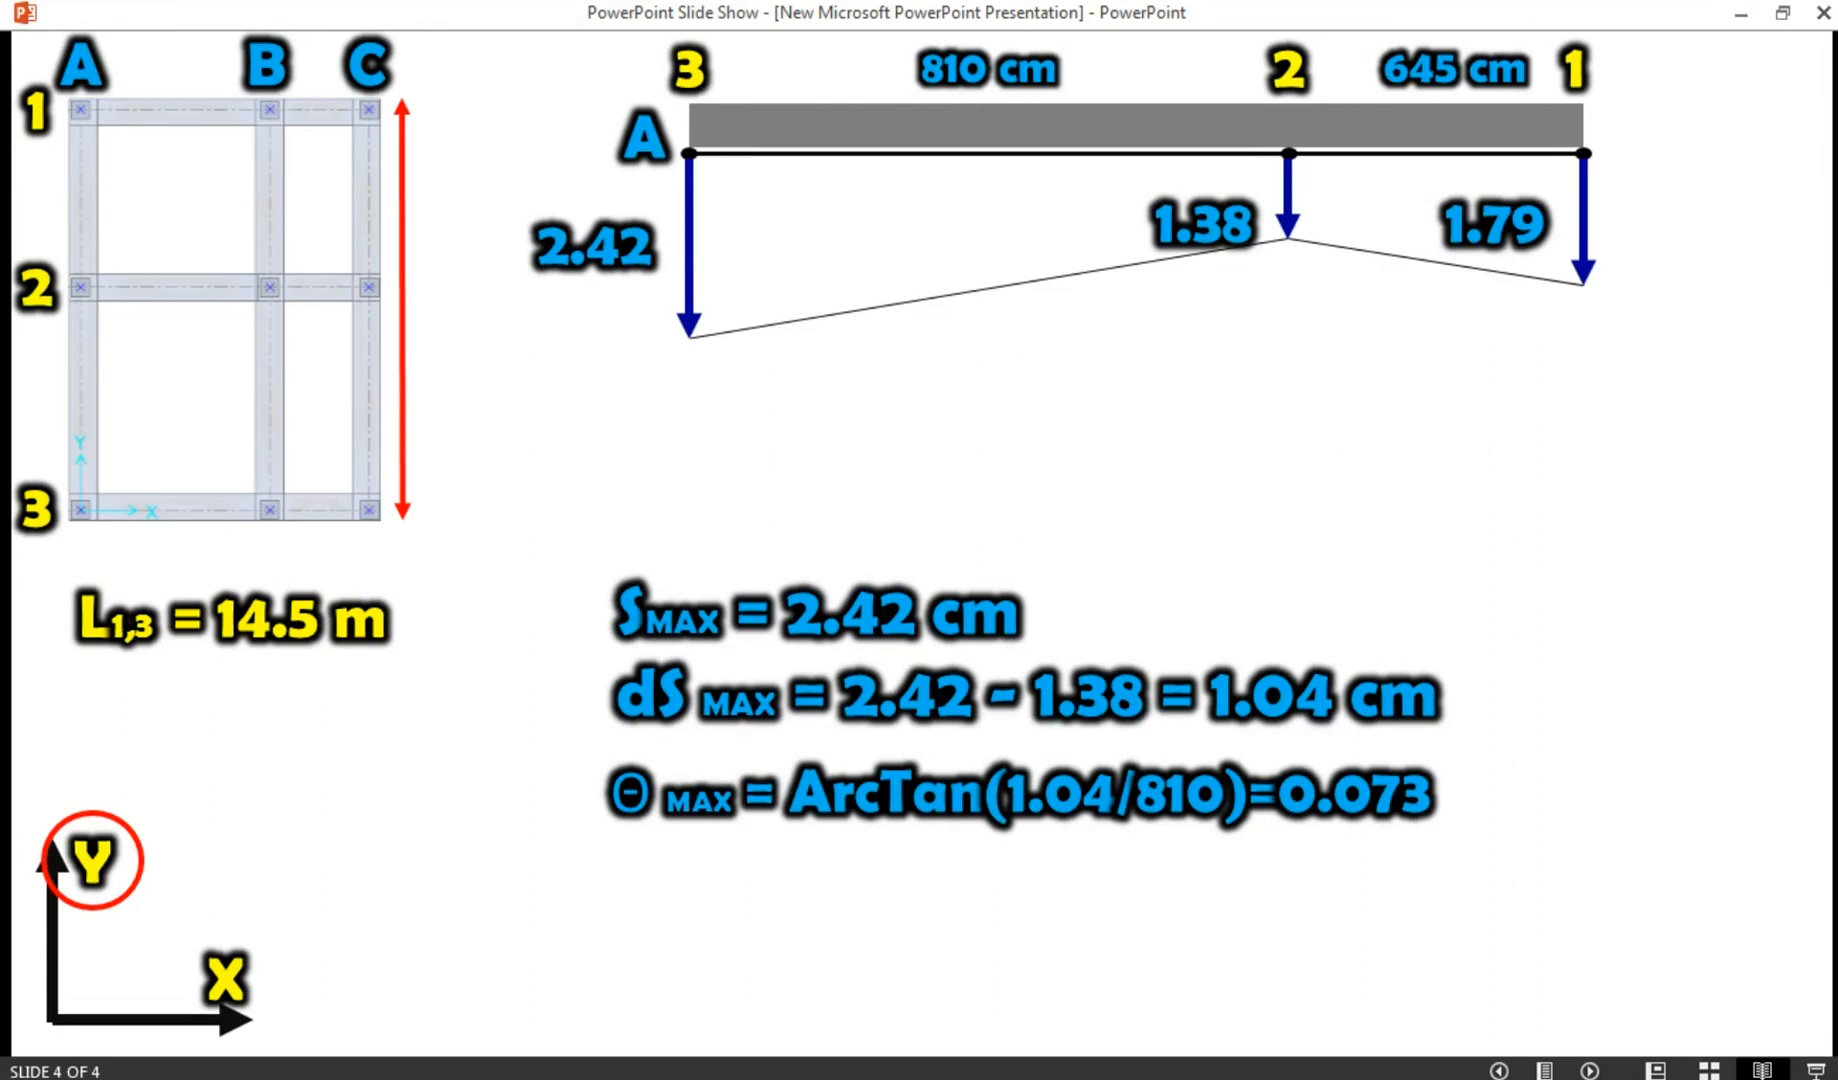
pyautogui.click(1500, 1071)
pyautogui.click(1500, 1071)
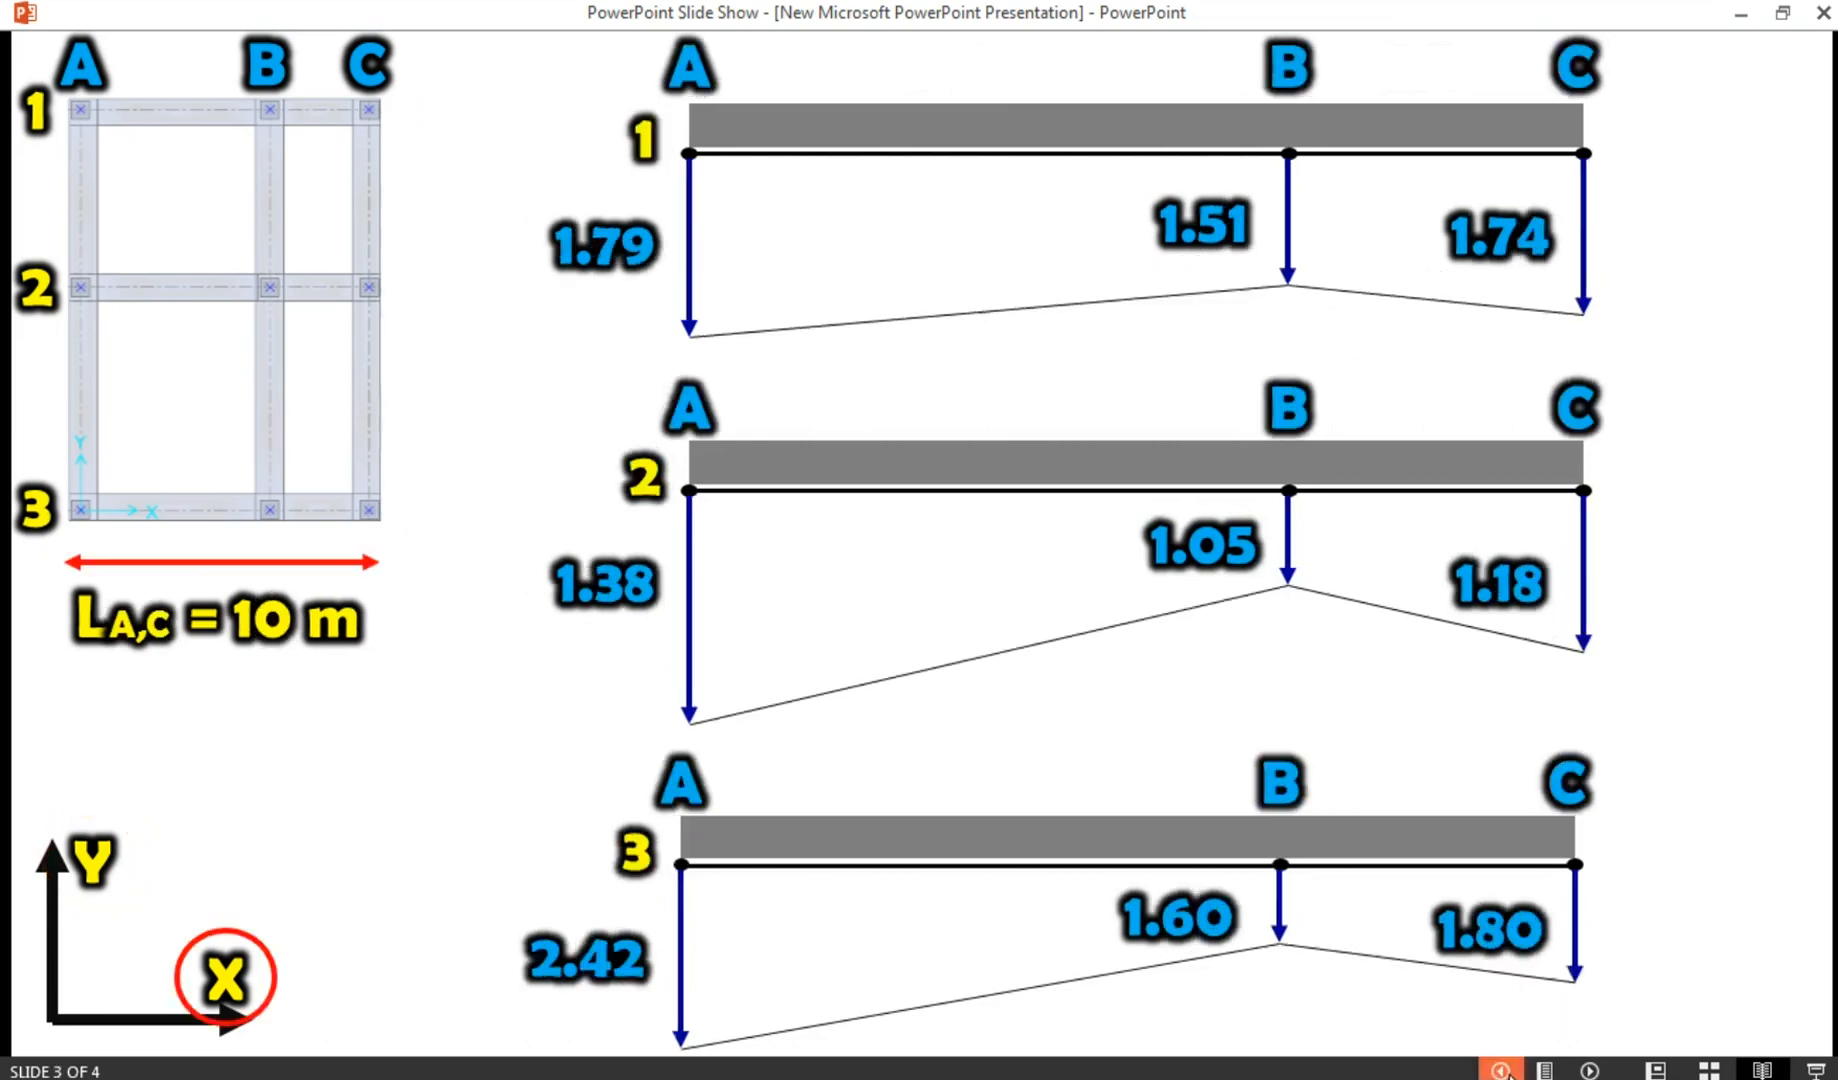
pyautogui.click(1502, 1071)
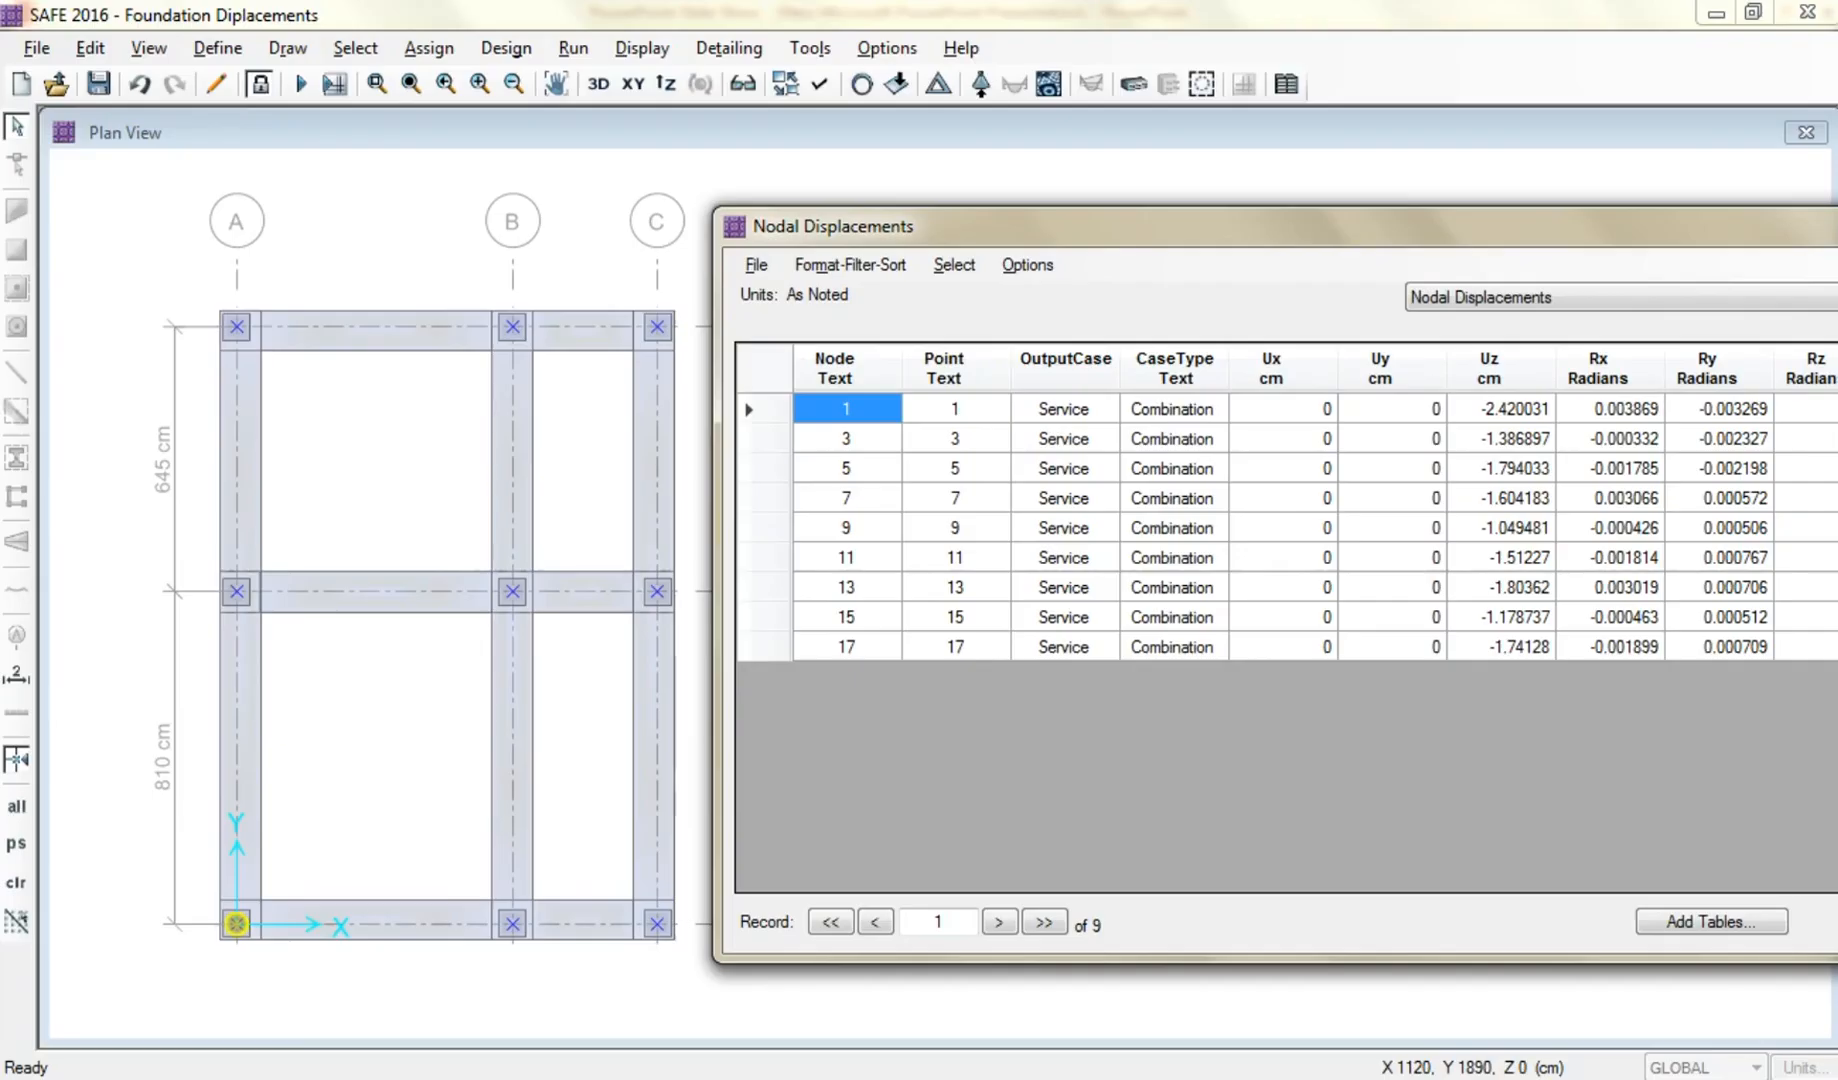
# Close the Nodal Displacements table and unlock the analyzed foundation model for editing.
pyautogui.moveTo(1588, 232); pyautogui.dragTo(1137, 212)
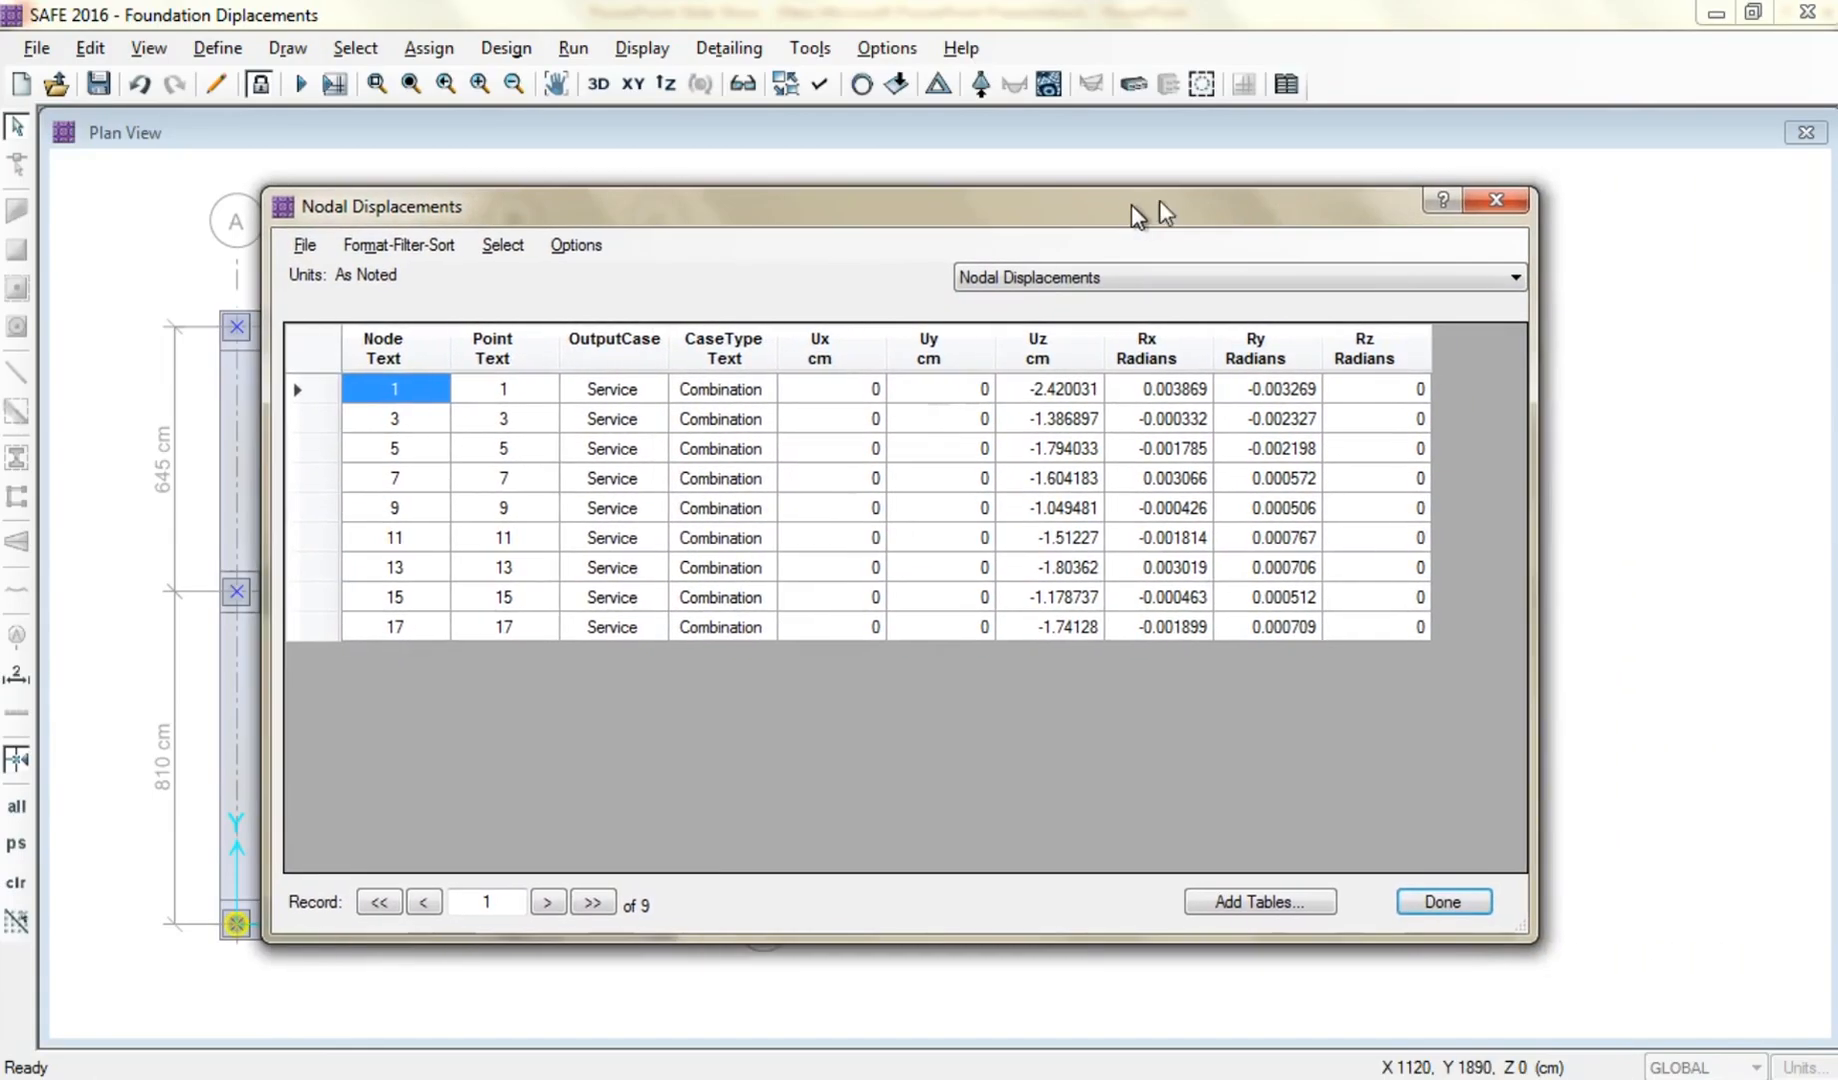
pyautogui.click(1470, 200)
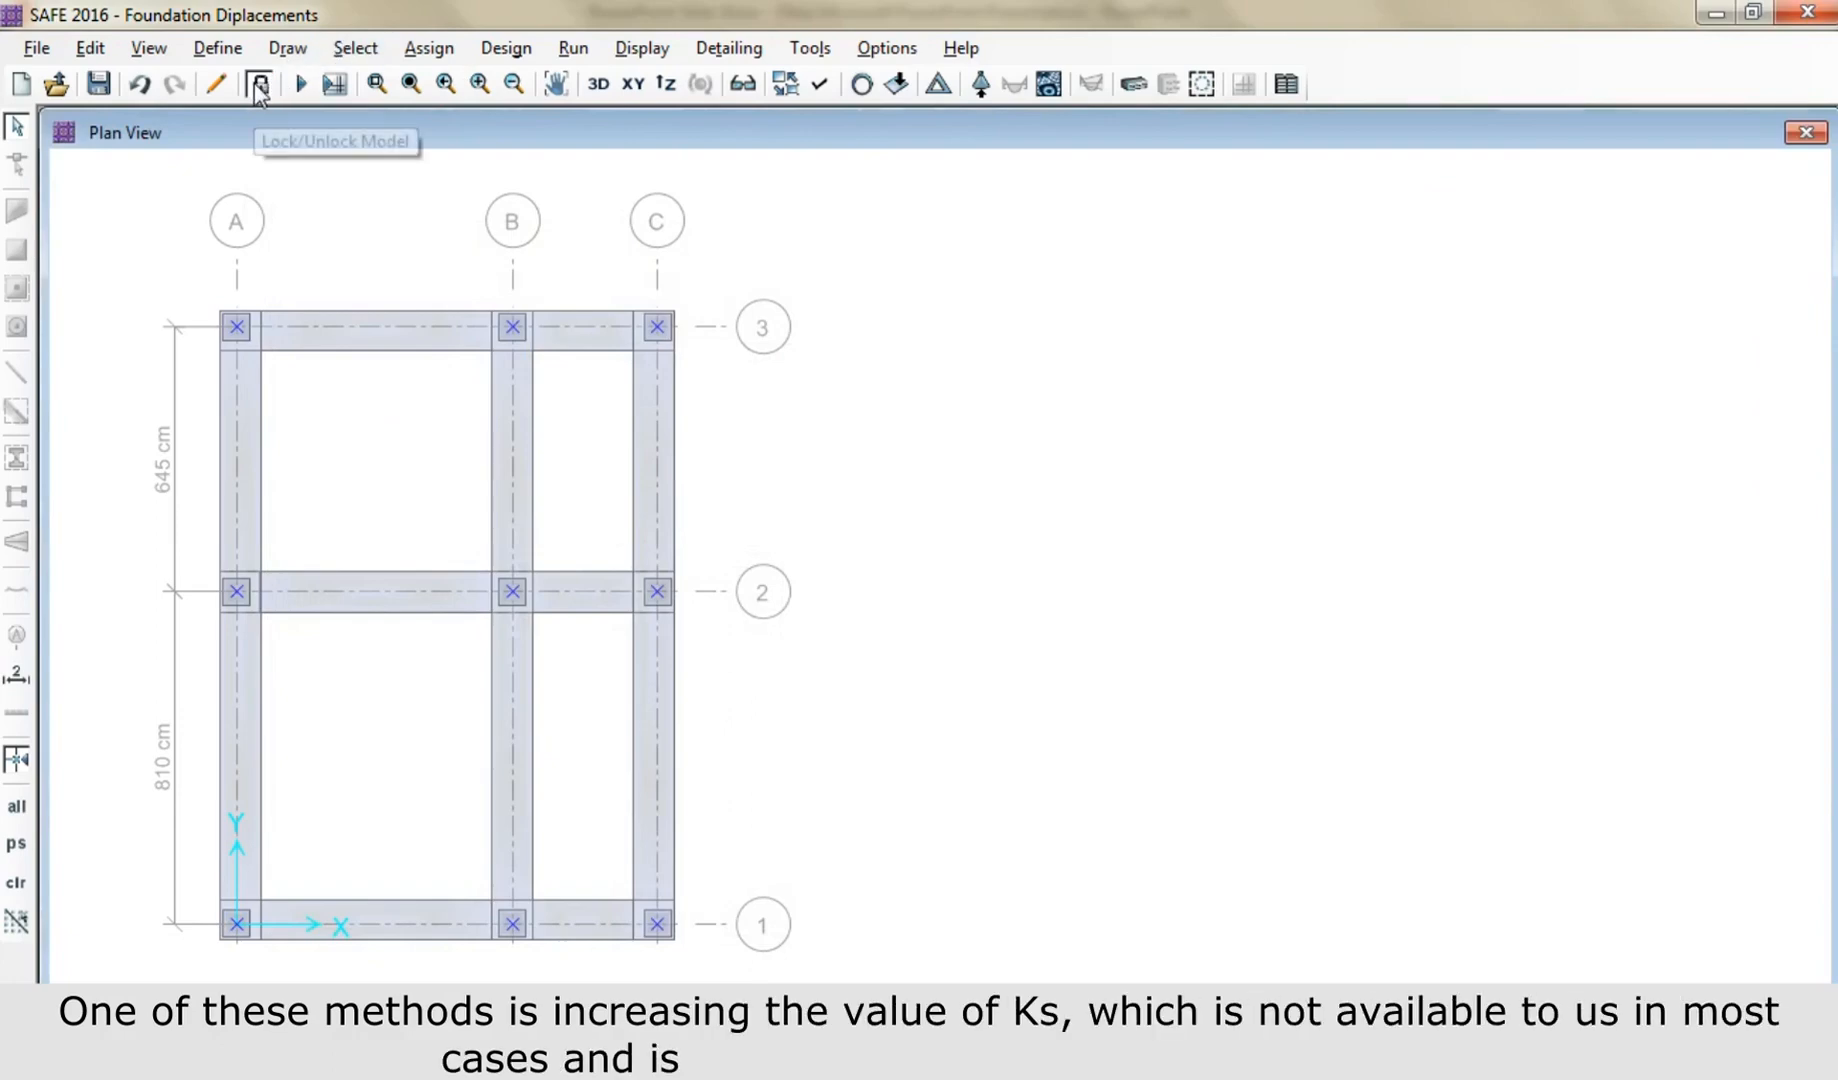
pyautogui.click(258, 86)
pyautogui.click(968, 675)
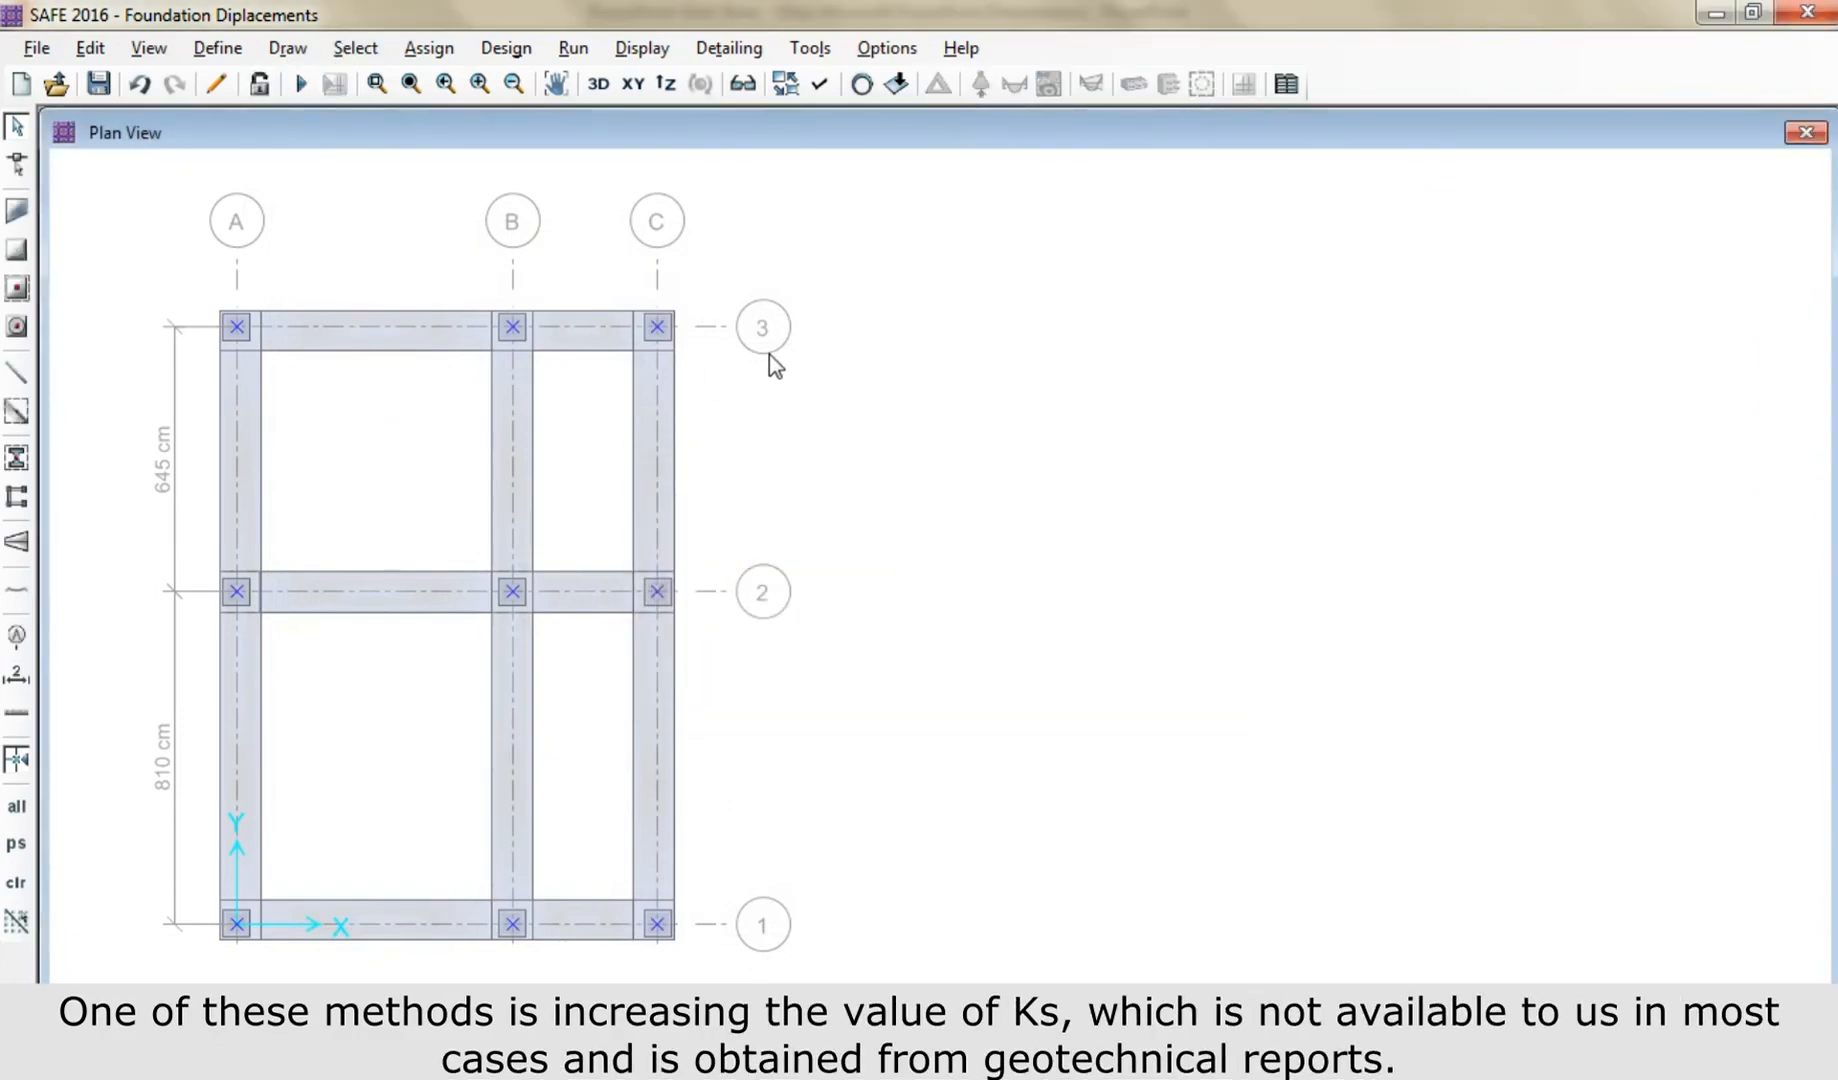
# Rename the Ks=1.8 soil subgrade property to Ks=1 and reduce its subgrade modulus to match.
pyautogui.click(216, 50)
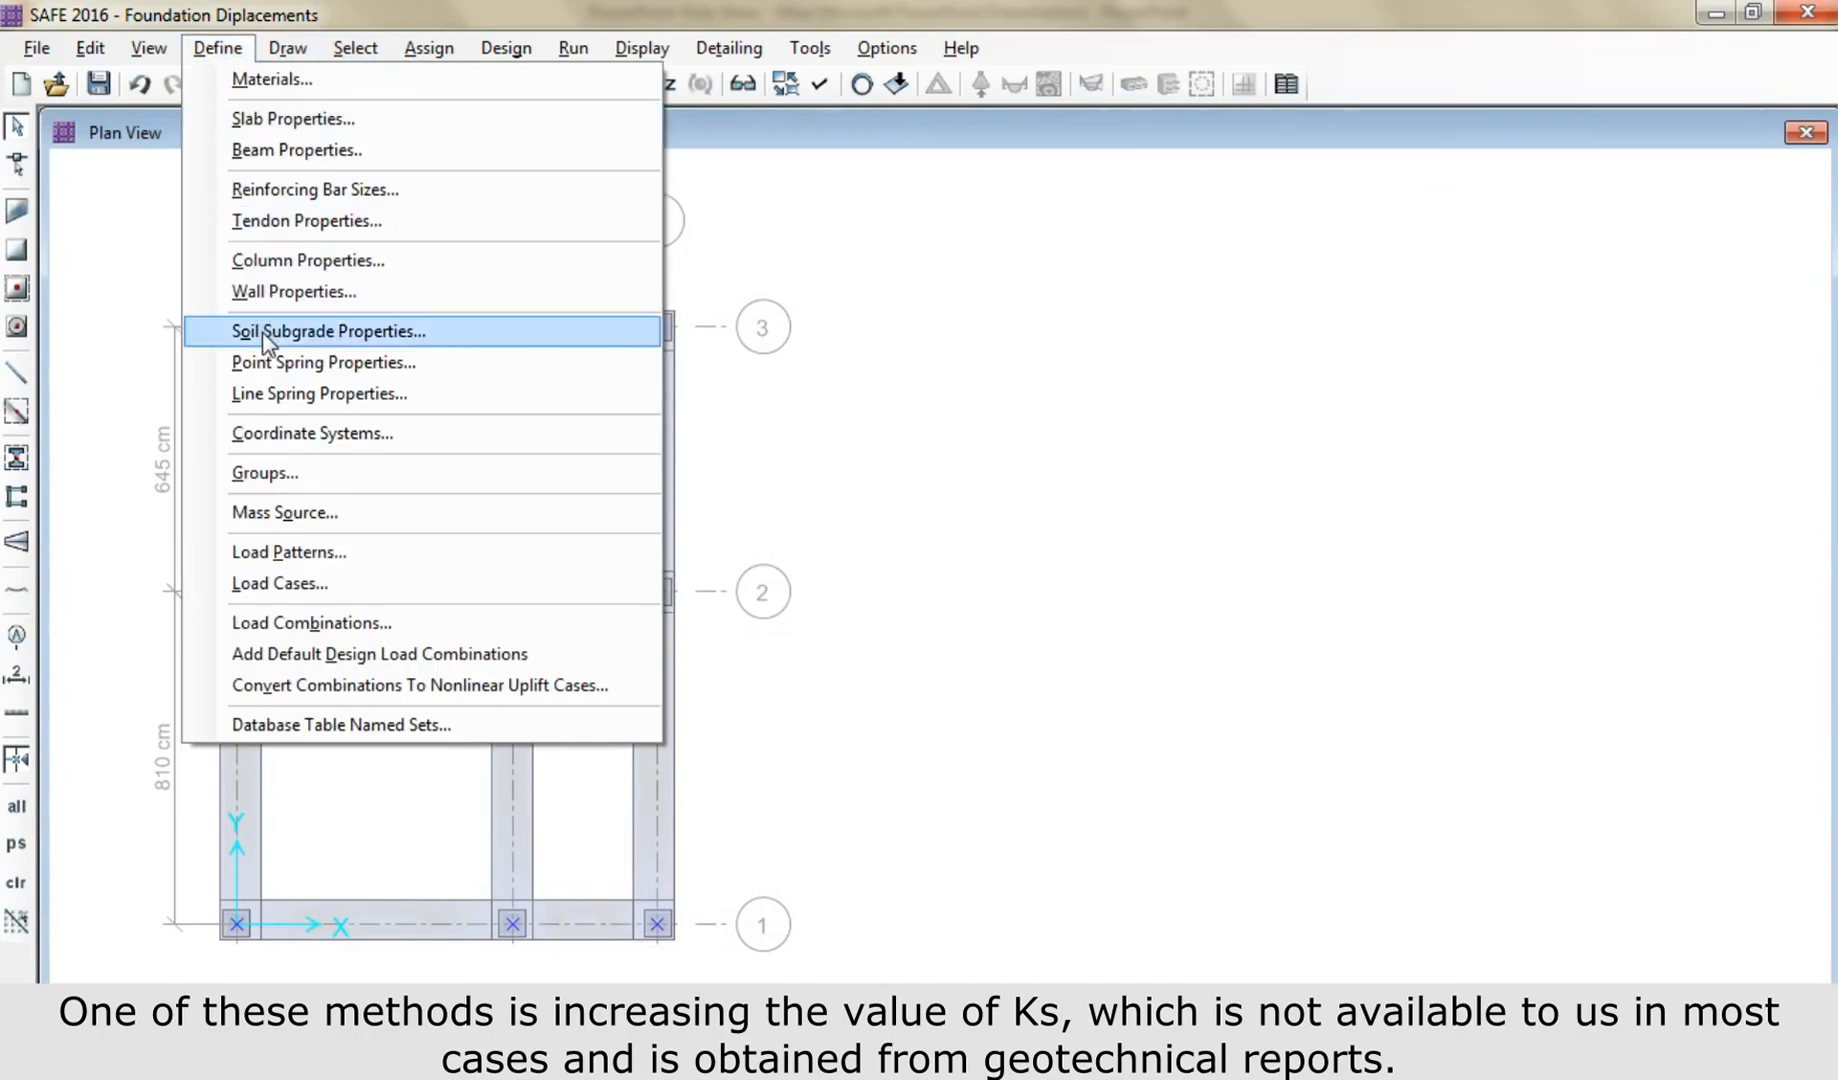
pyautogui.click(360, 340)
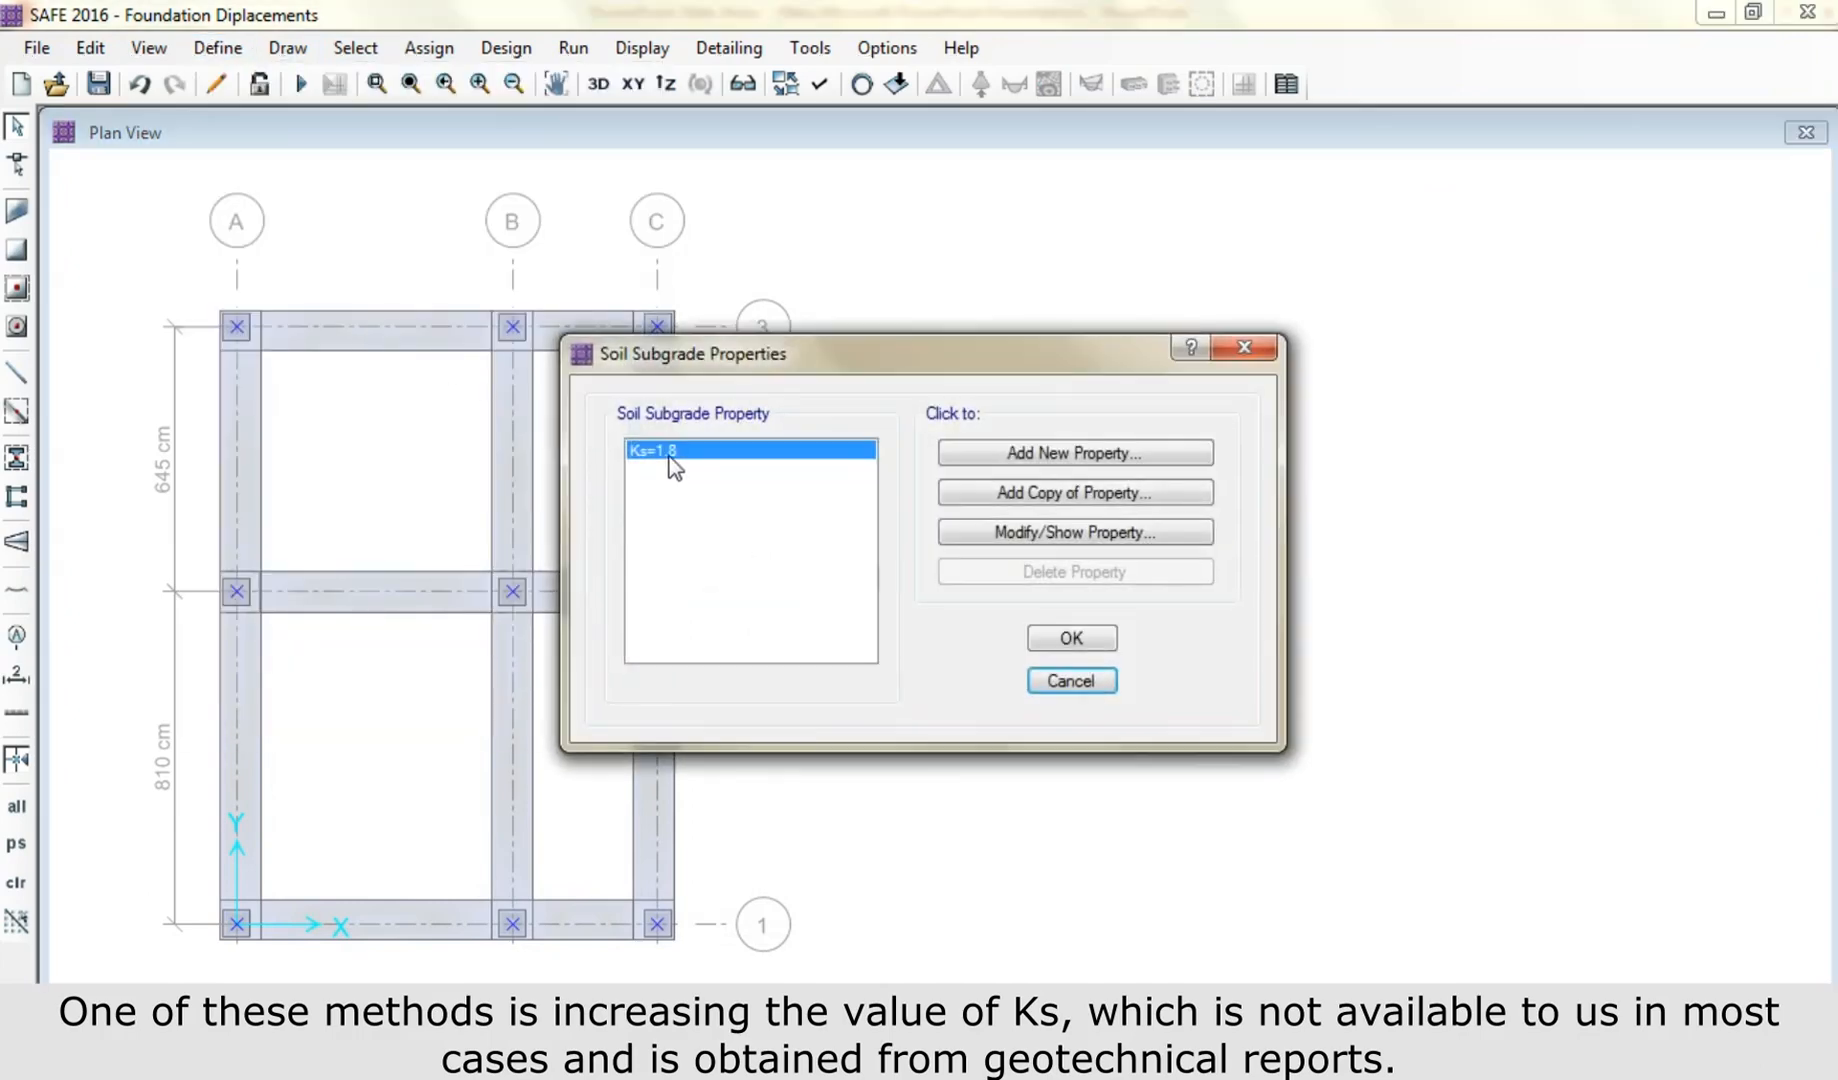
pyautogui.click(1025, 535)
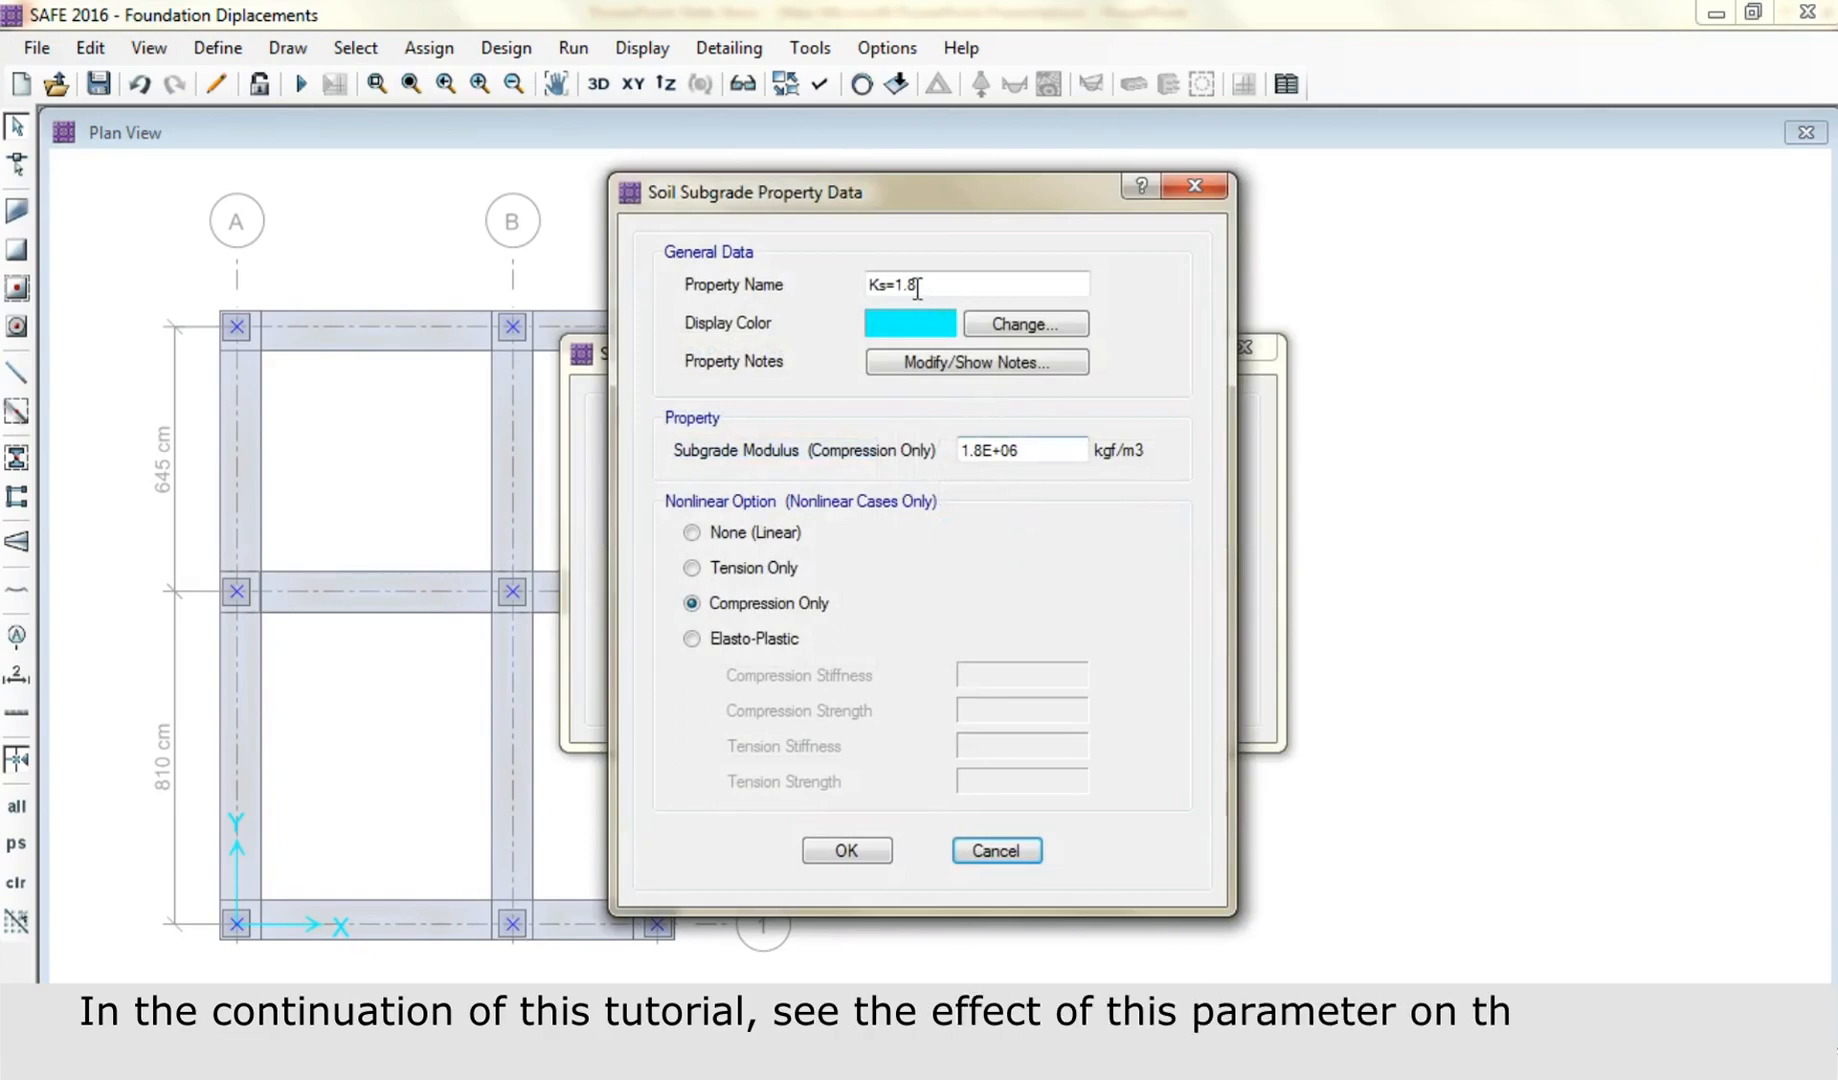
pyautogui.moveTo(896, 284); pyautogui.dragTo(915, 282)
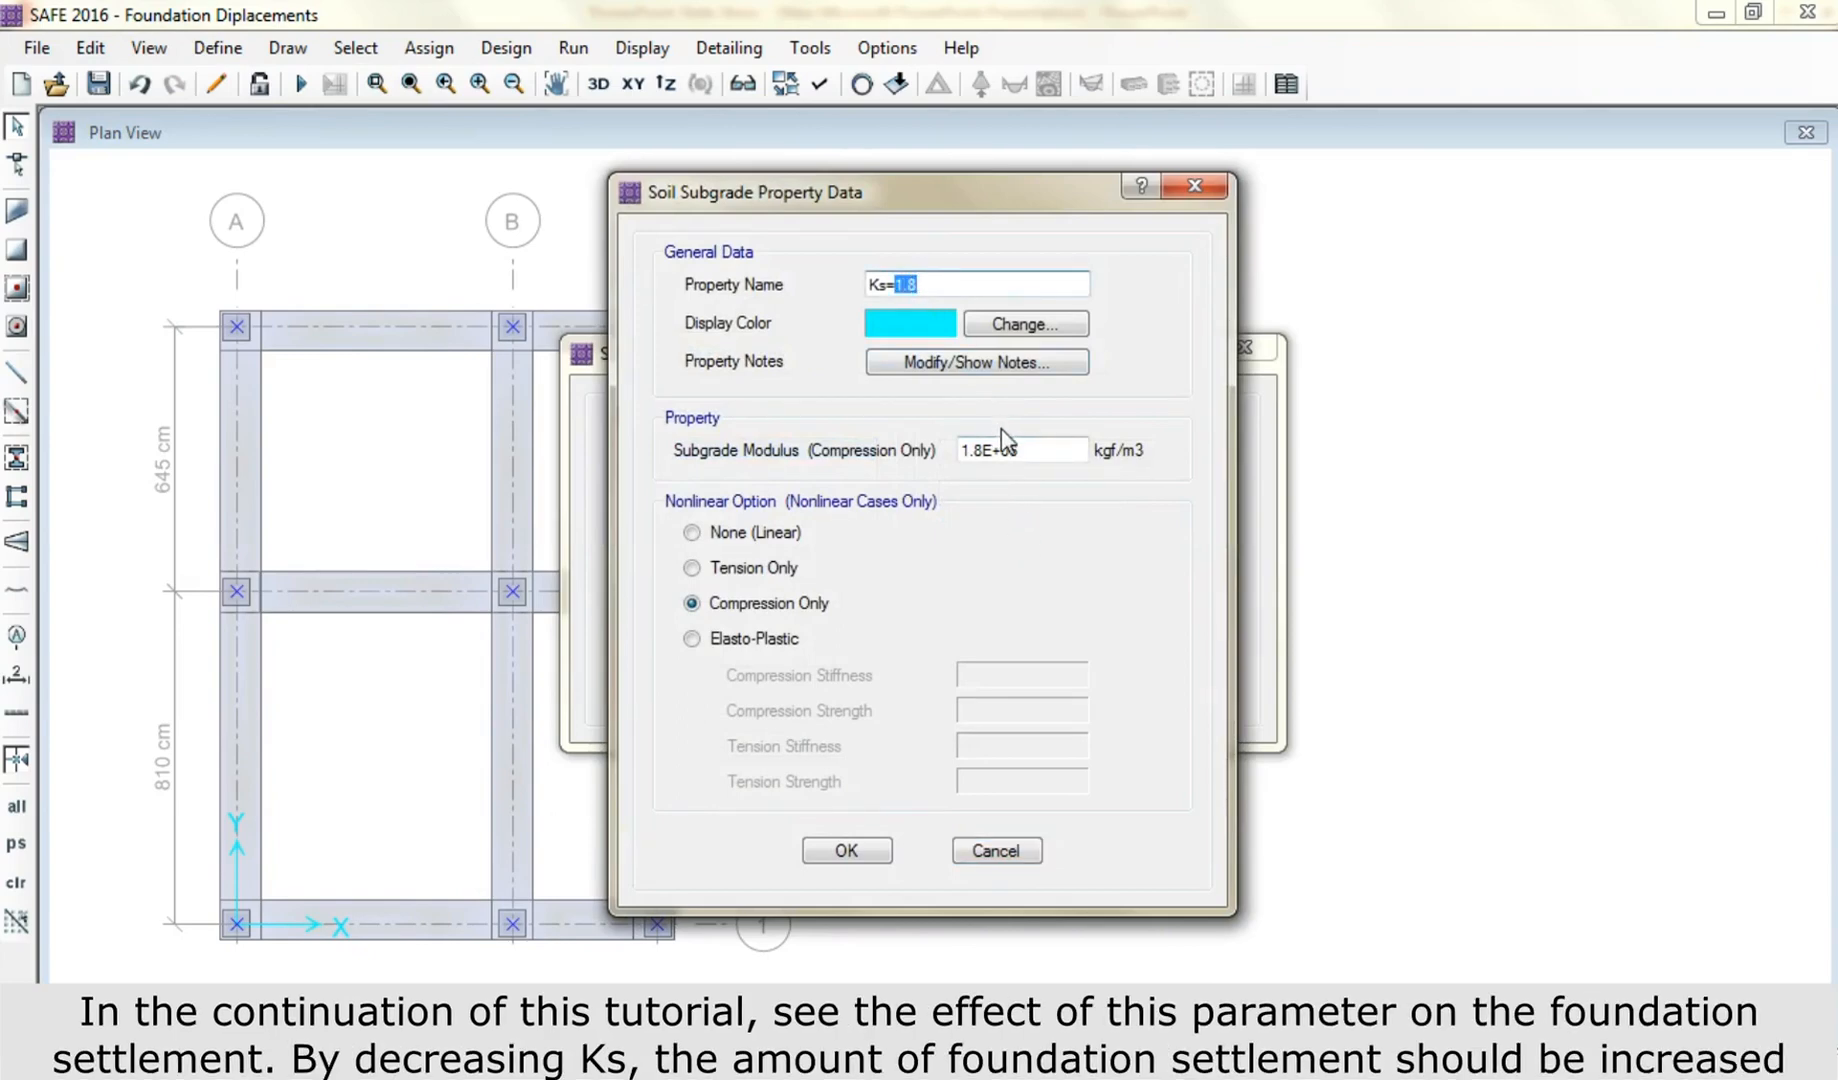
pyautogui.write('1')
pyautogui.moveTo(981, 452); pyautogui.dragTo(974, 452)
pyautogui.click(868, 850)
pyautogui.click(1071, 638)
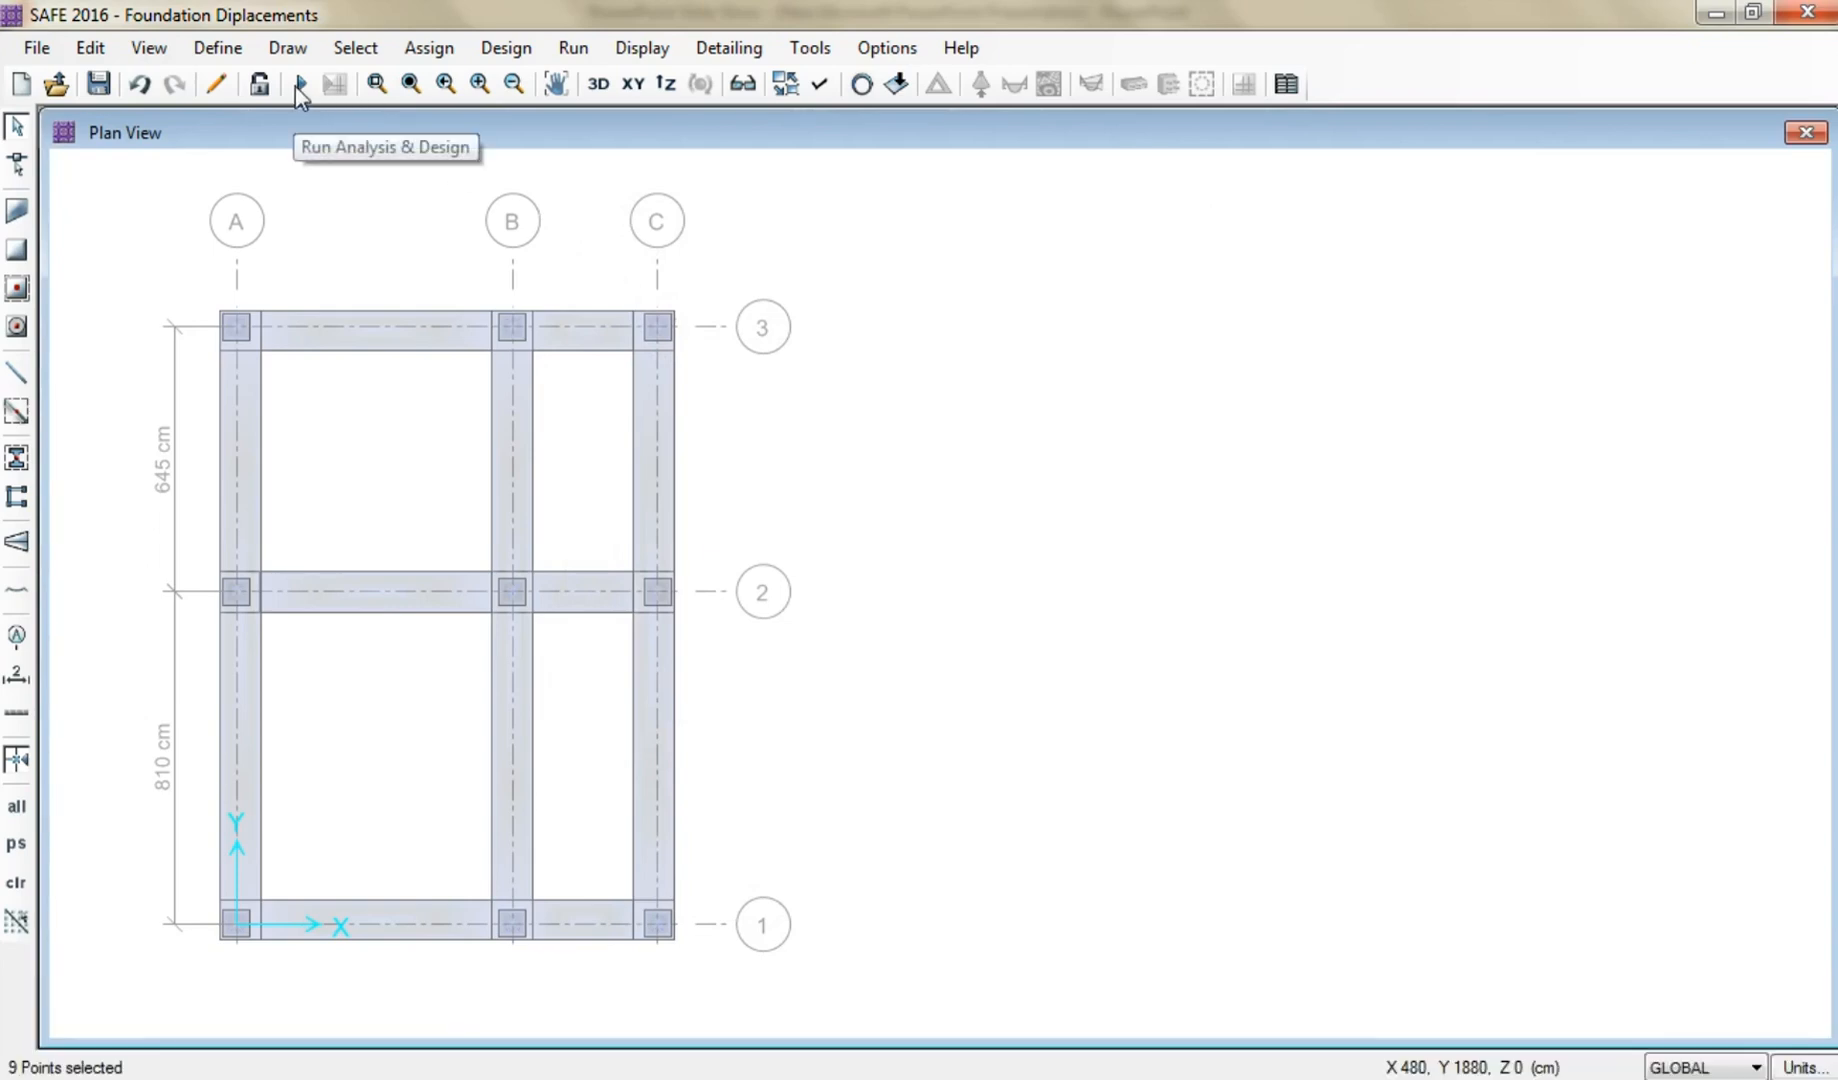
# Rerun the analysis and design of the foundation and return the display to the undeformed plan.
pyautogui.click(297, 88)
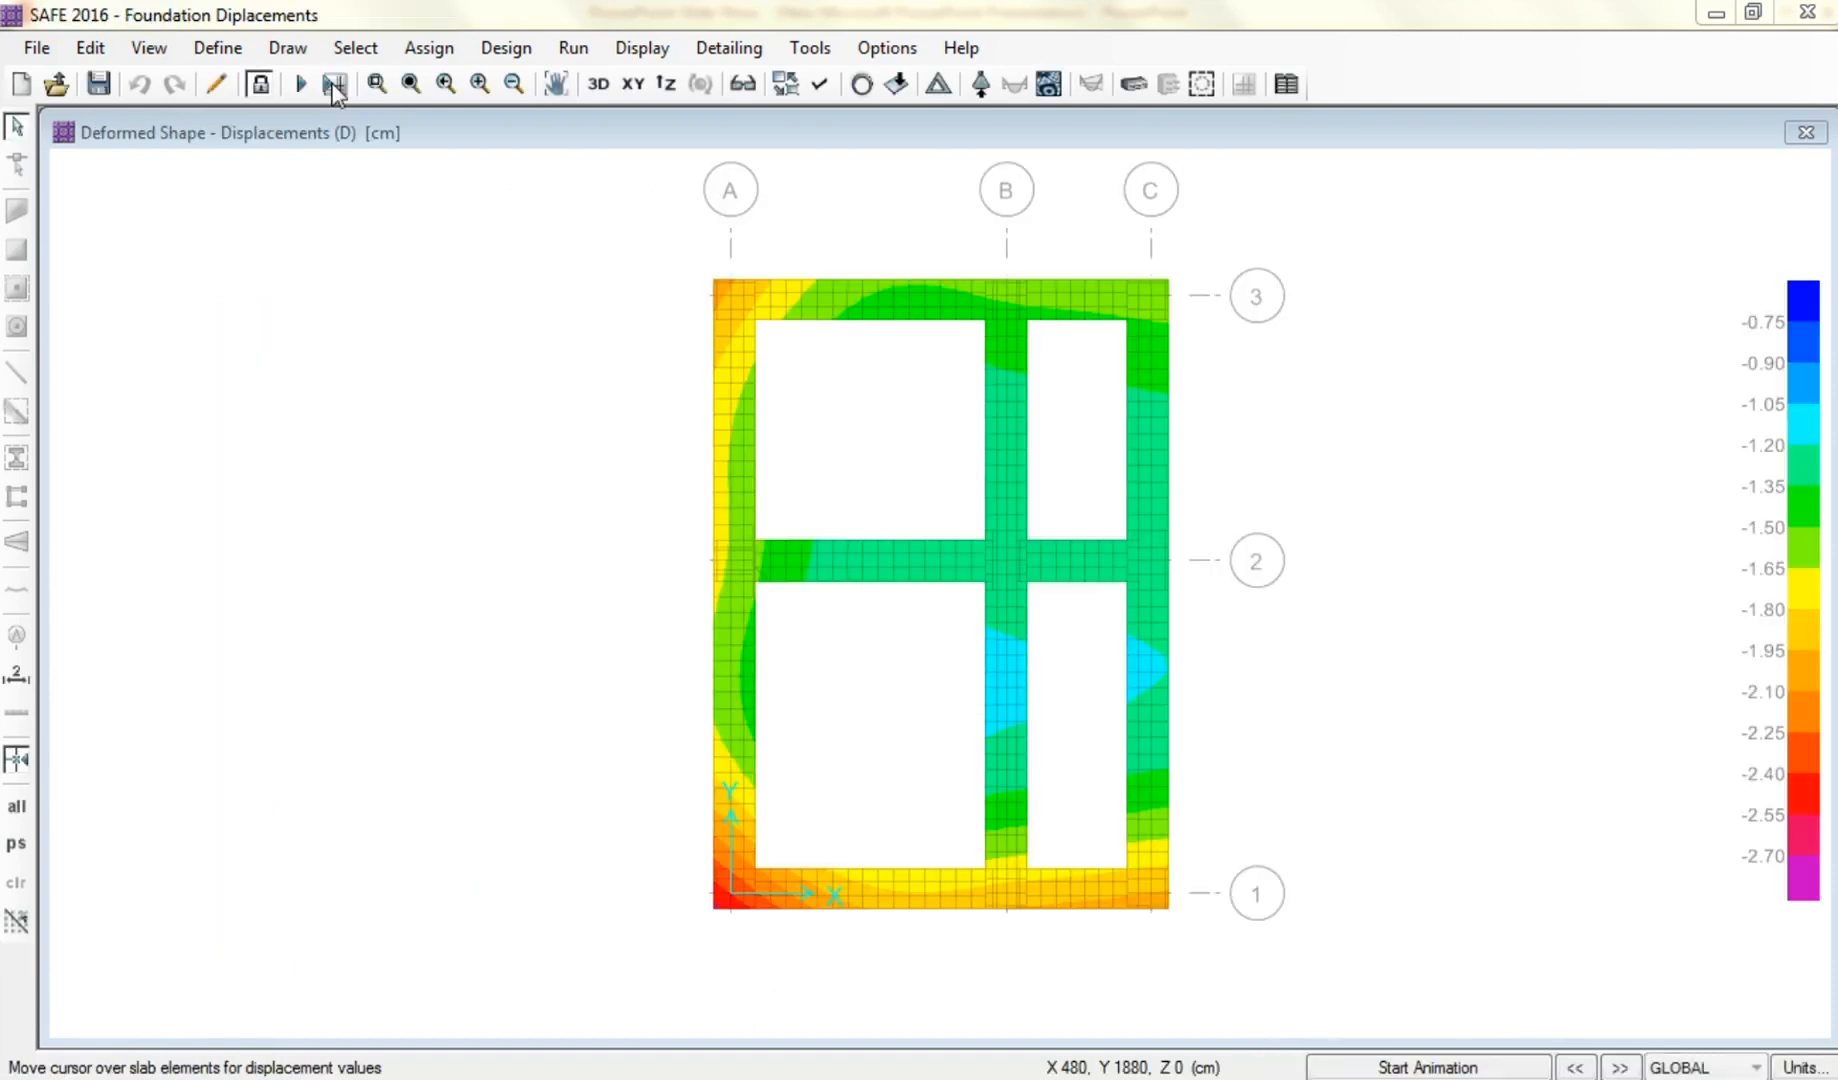
pyautogui.click(860, 85)
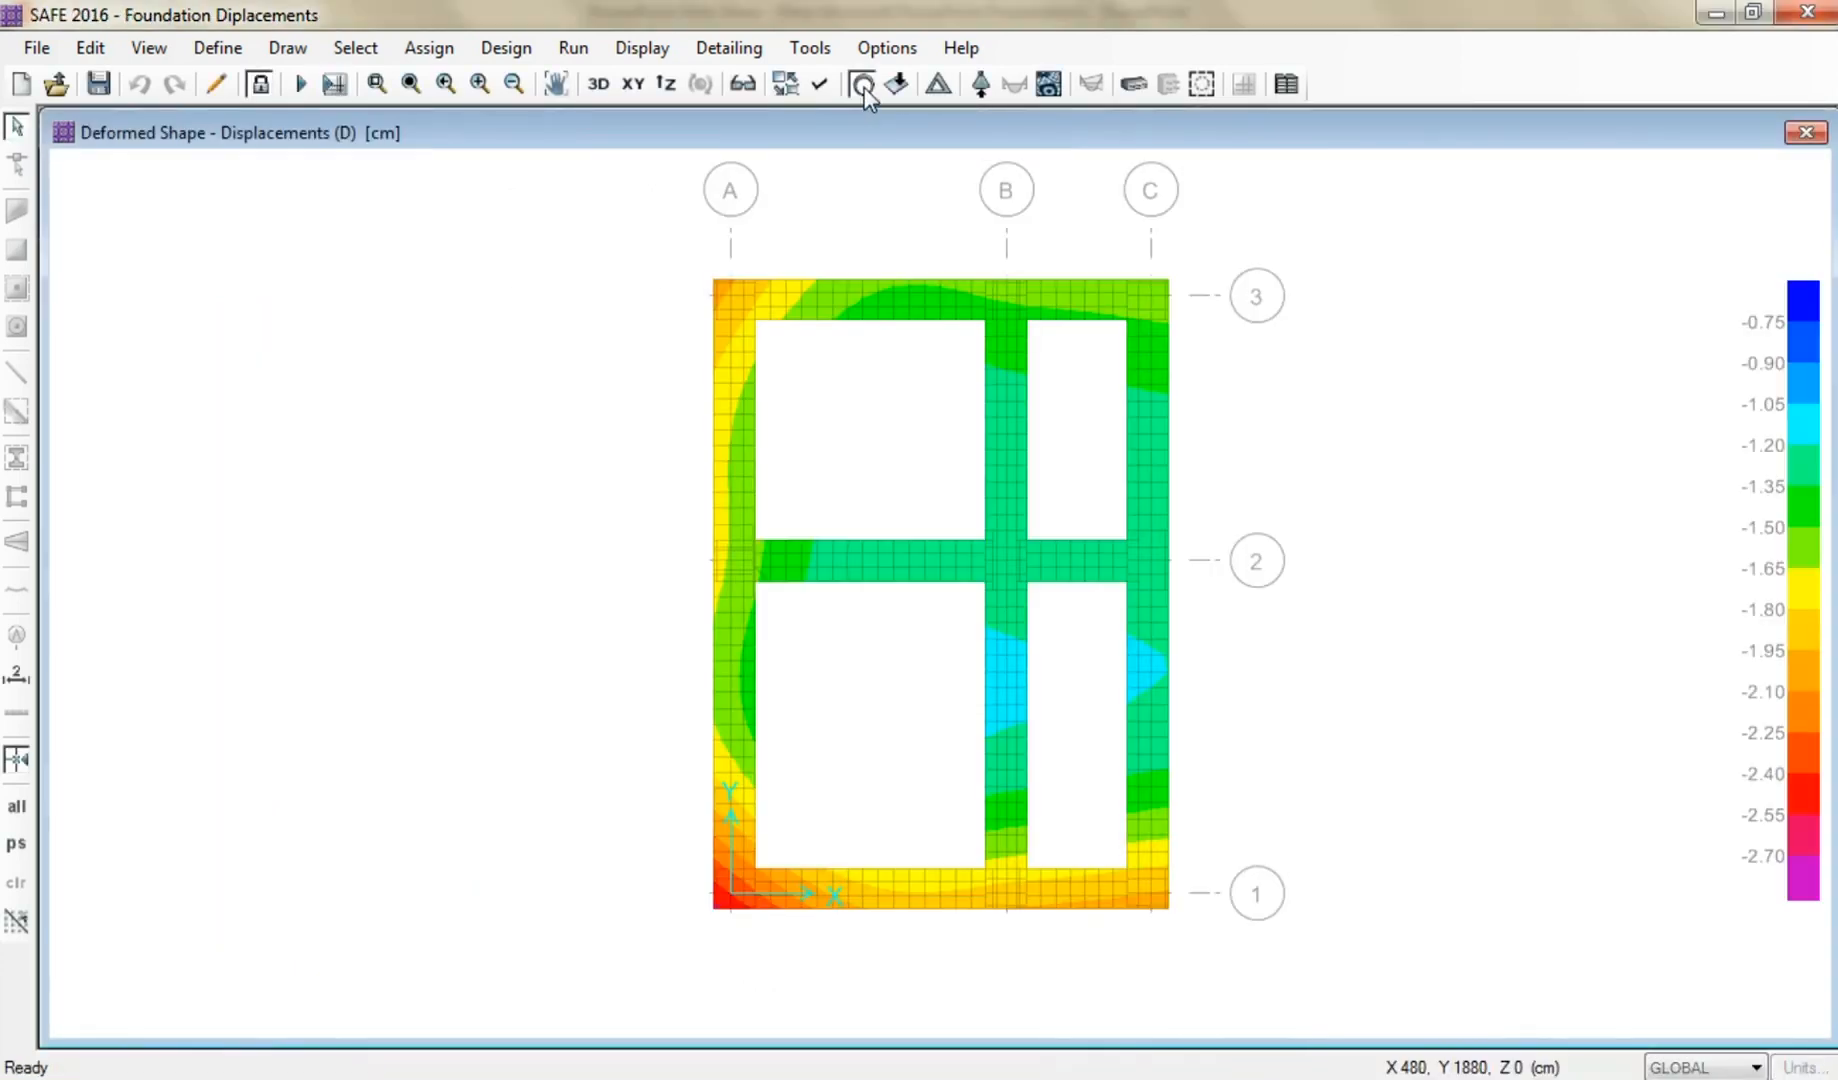
pyautogui.moveTo(591, 242)
pyautogui.mouseDown()
pyautogui.moveTo(398, 238)
pyautogui.moveTo(267, 283)
pyautogui.mouseUp()
# Clear the restored previous selection and select only the nine column nodes where axes A, B, C cross axes 1, 2, 3.
pyautogui.click(16, 845)
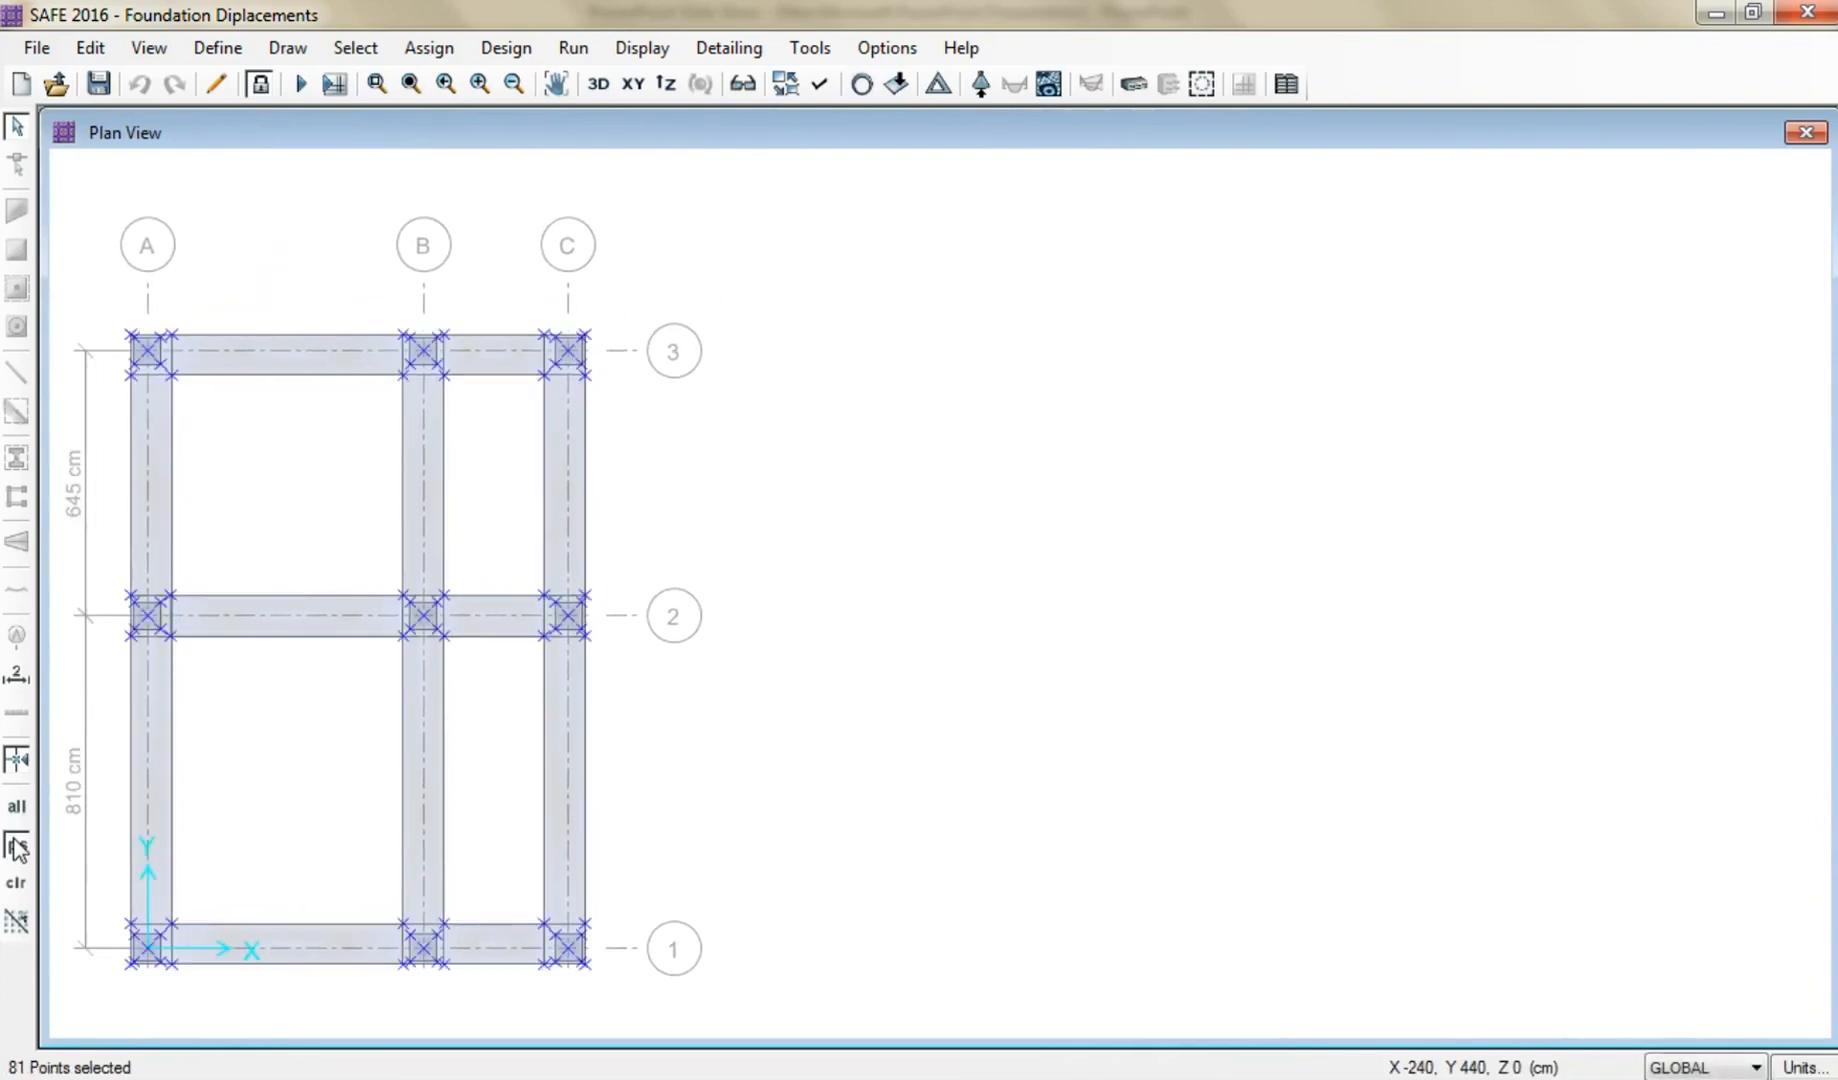
pyautogui.click(16, 882)
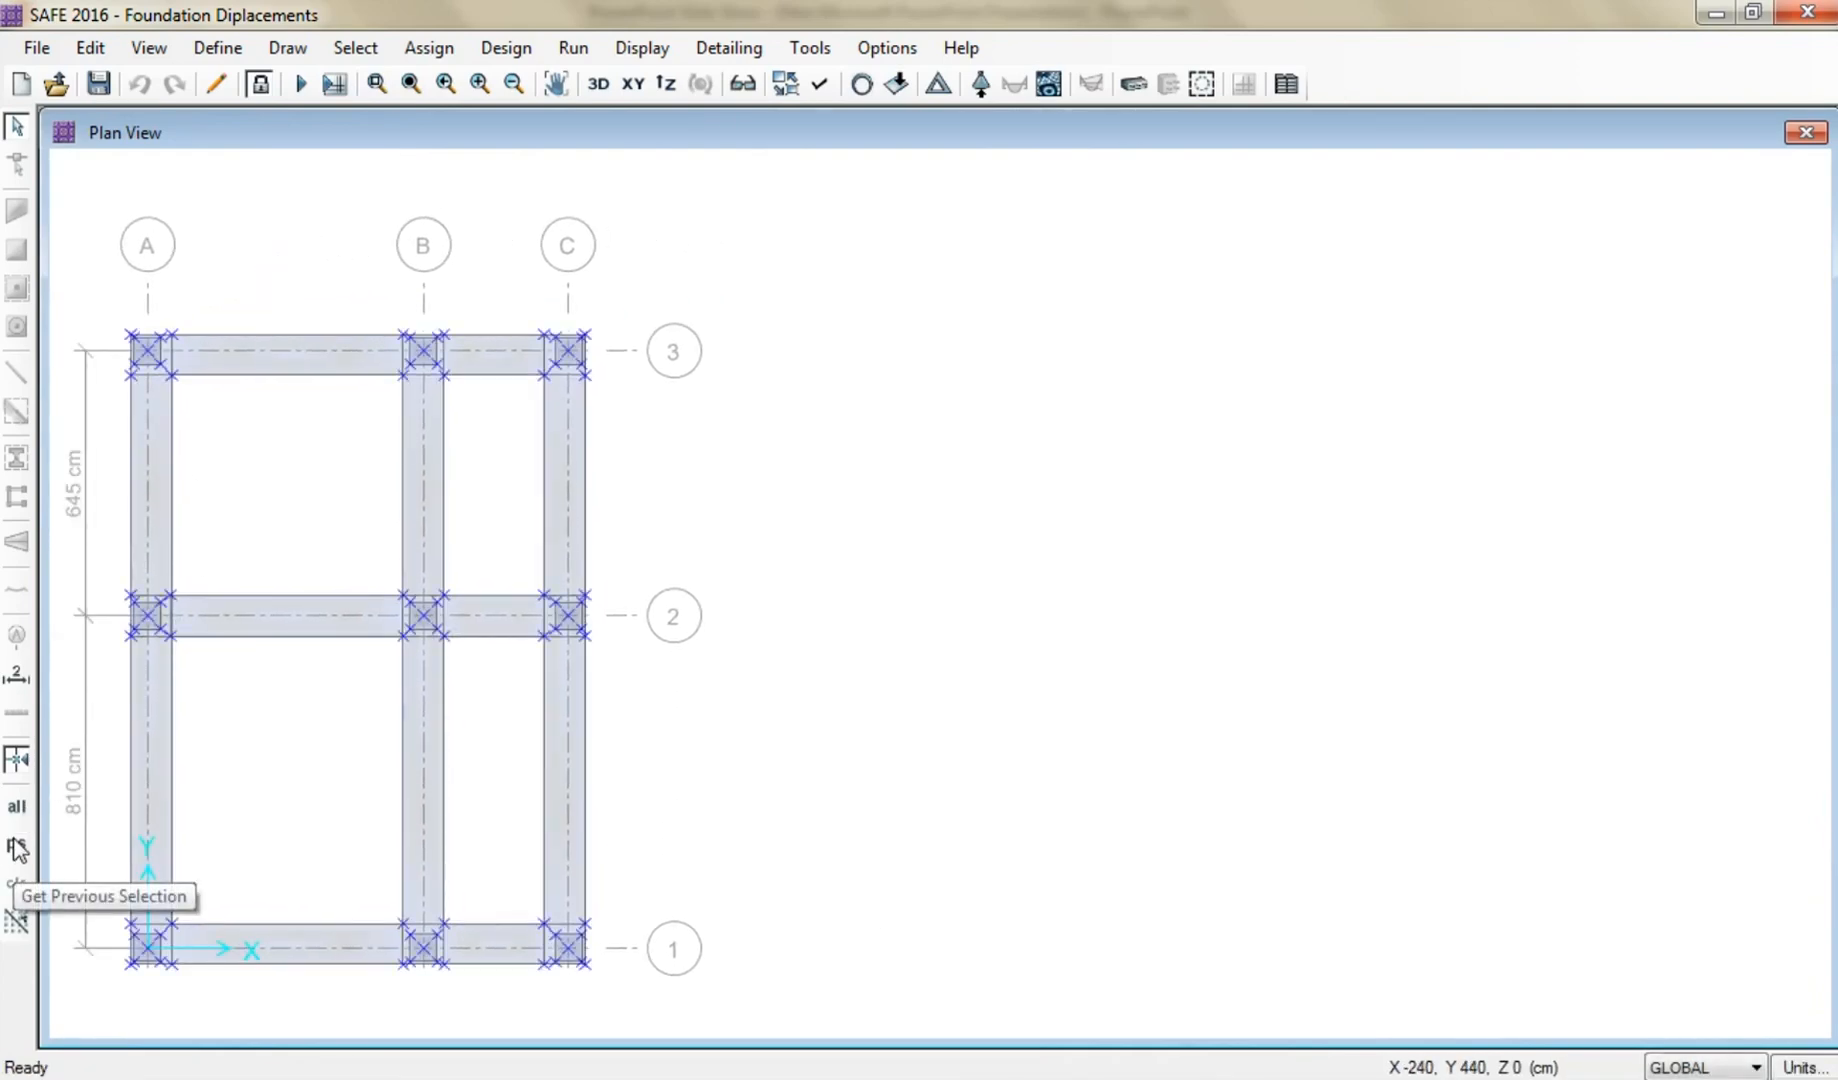
pyautogui.click(148, 949)
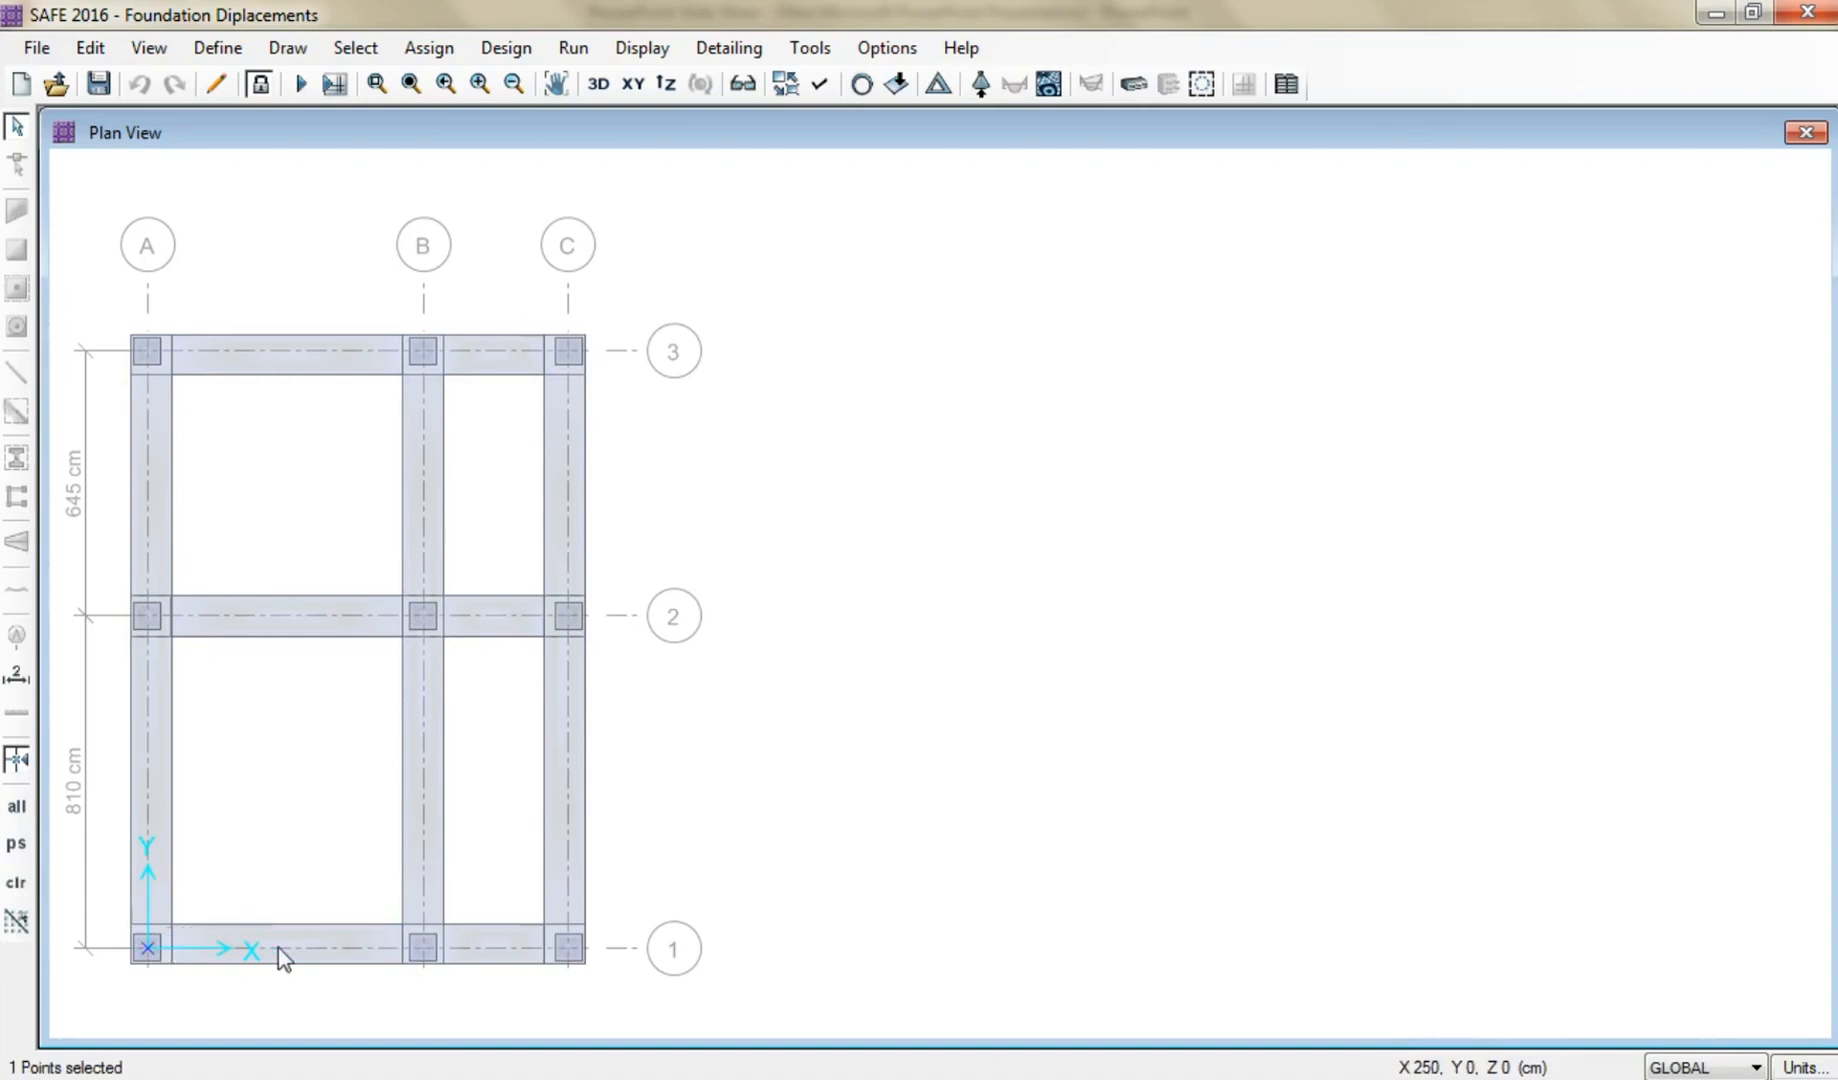
pyautogui.click(423, 949)
pyautogui.click(566, 949)
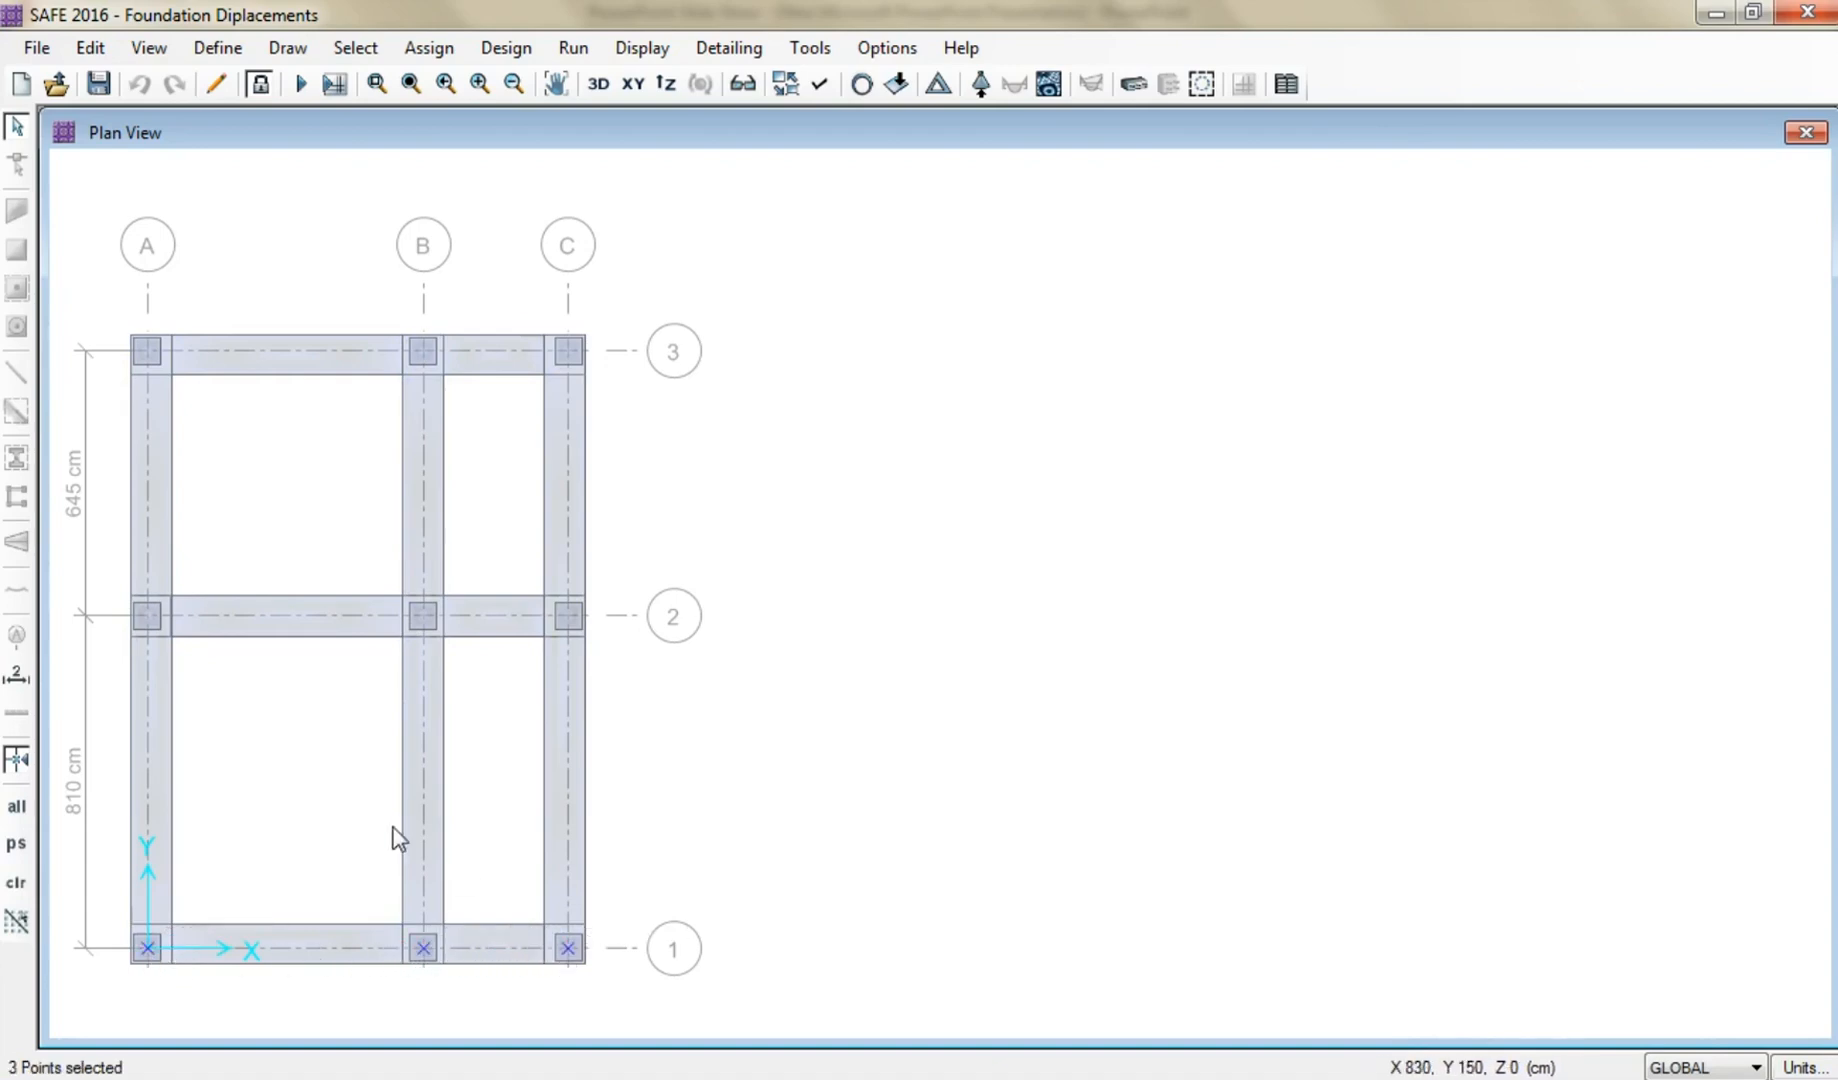
pyautogui.click(148, 616)
pyautogui.click(423, 616)
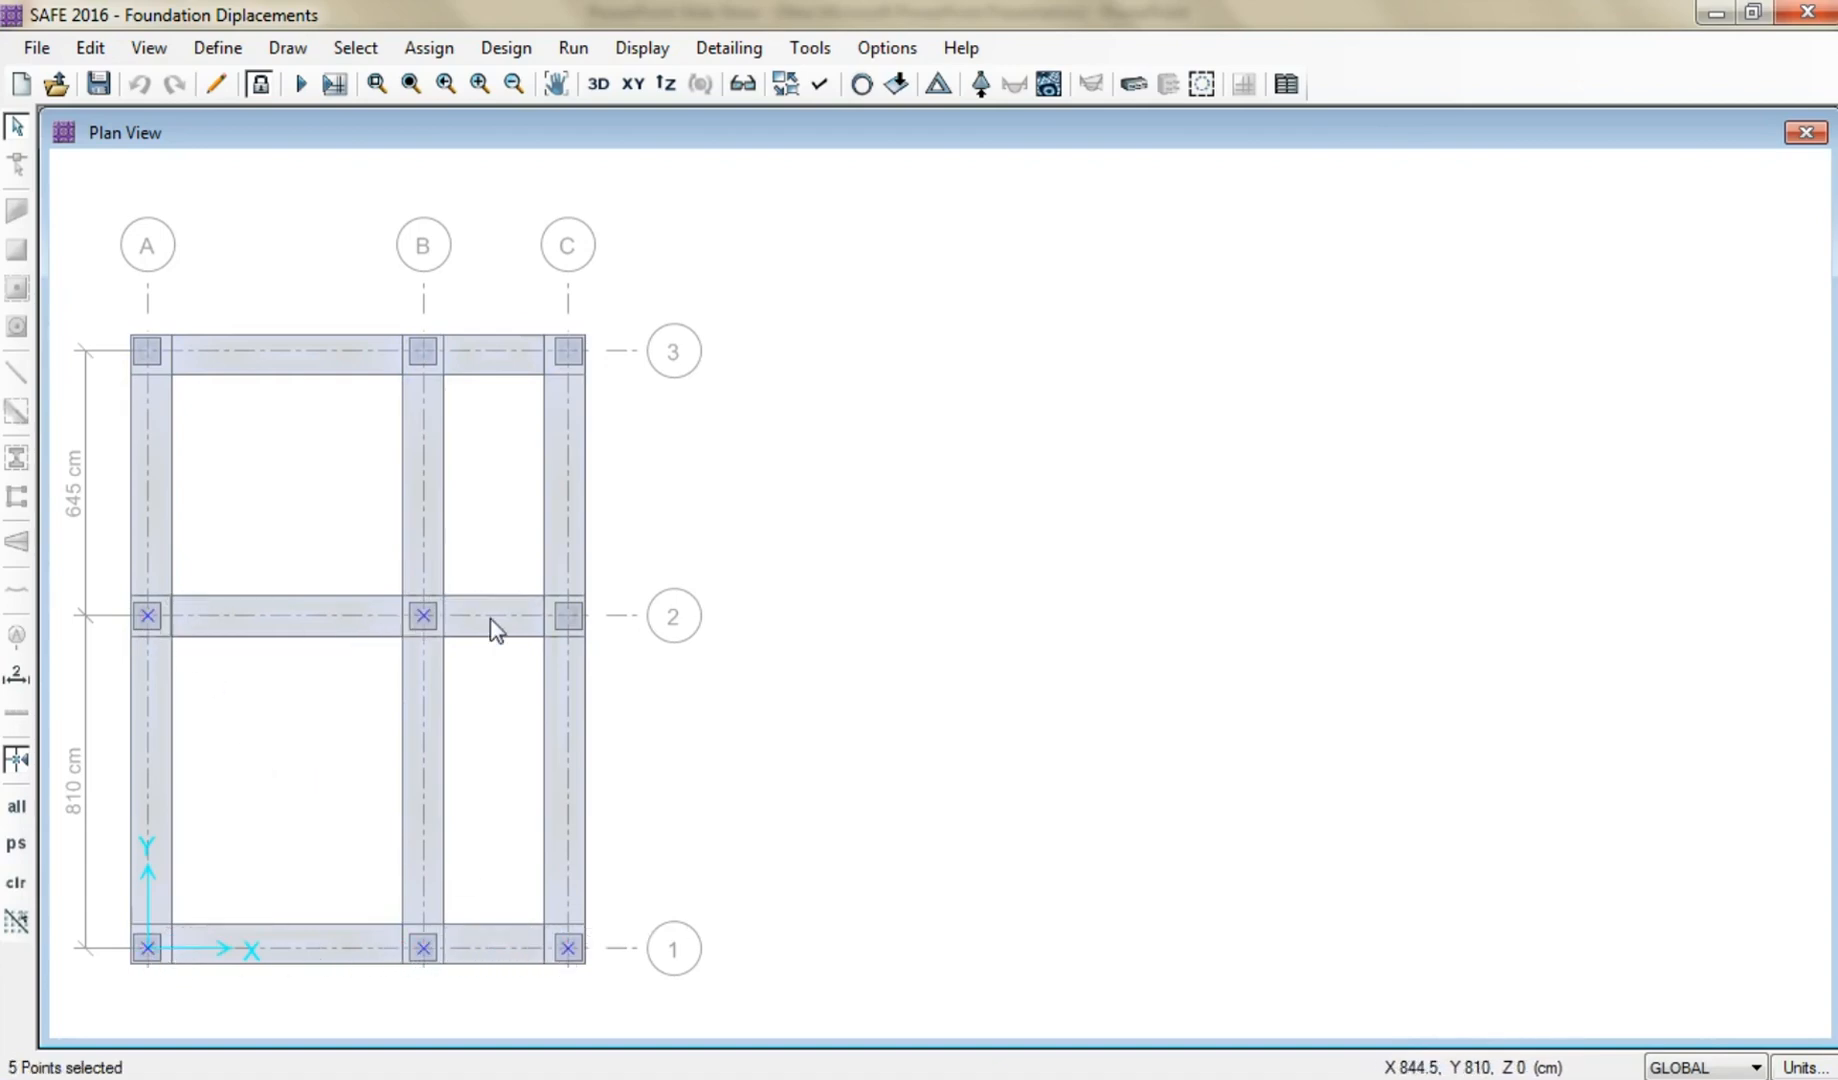
pyautogui.click(568, 616)
pyautogui.click(148, 351)
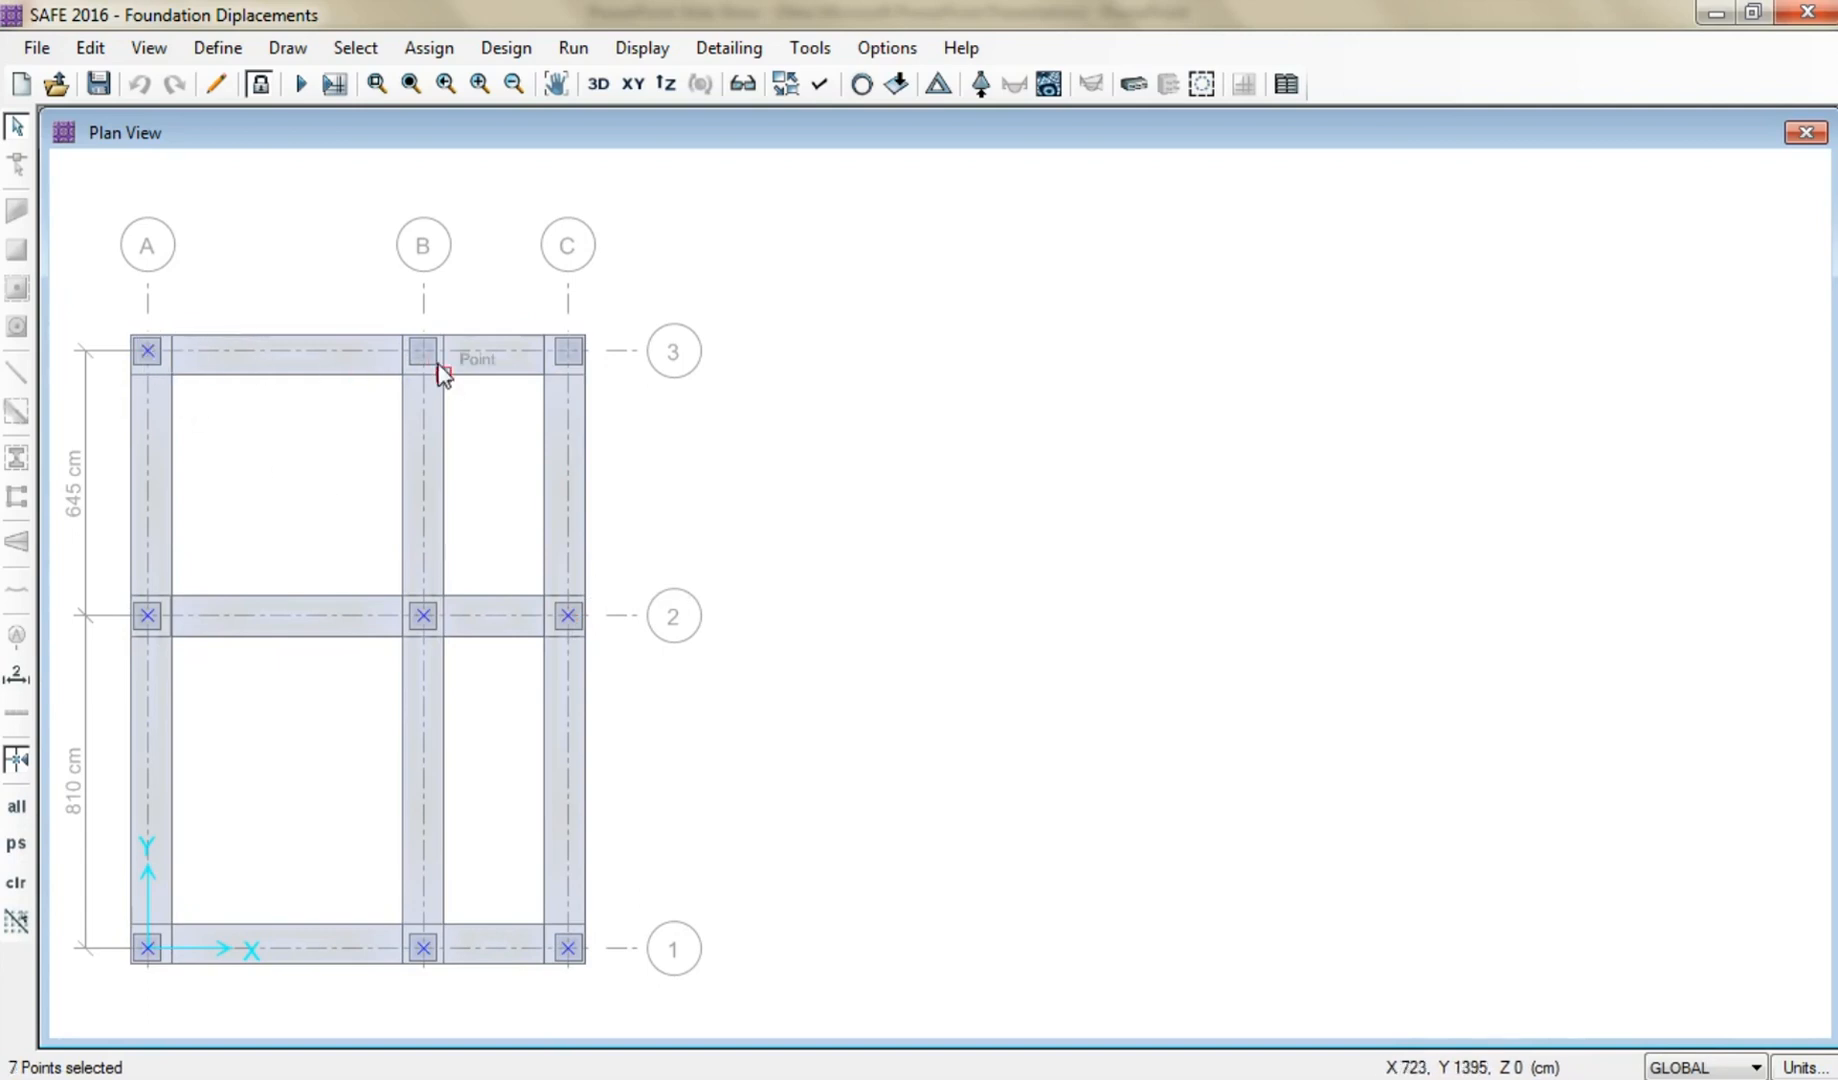
pyautogui.click(423, 351)
pyautogui.click(568, 351)
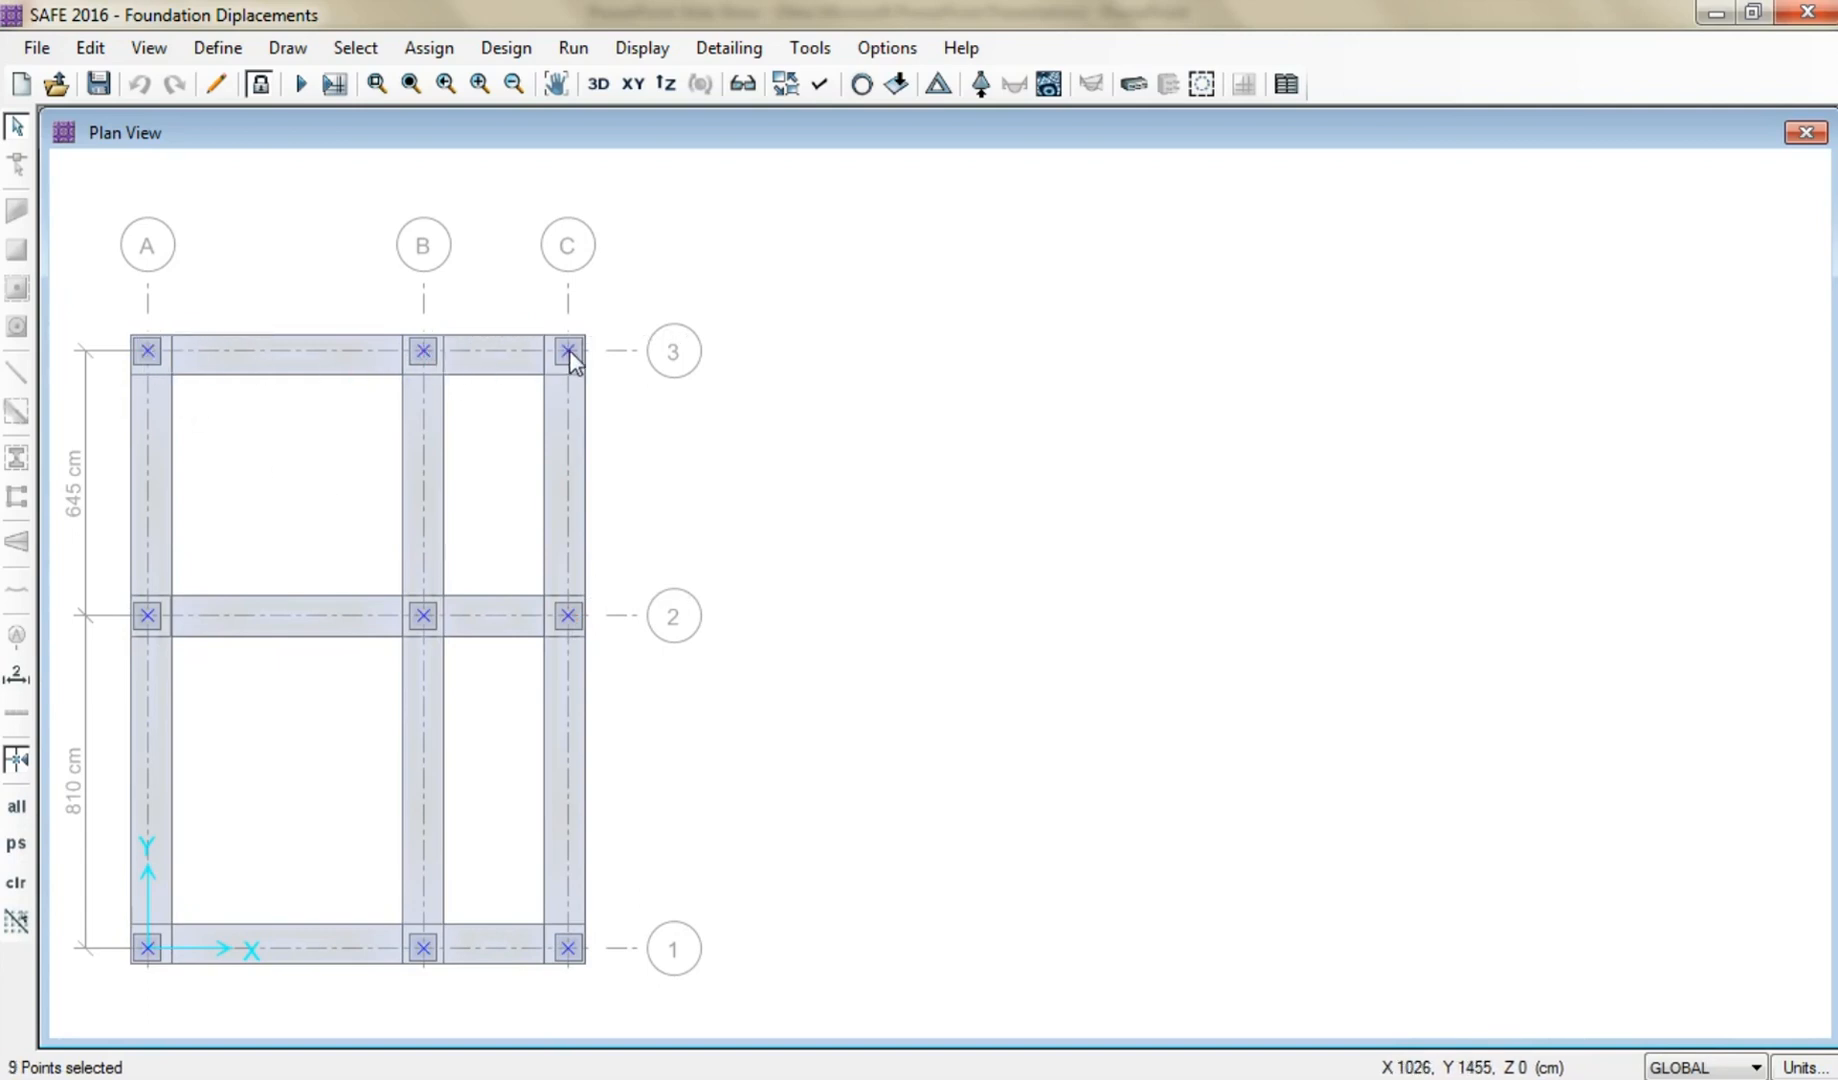
# Display the Nodal Displacements table for the selected column nodes and place it beside the plan.
pyautogui.click(642, 48)
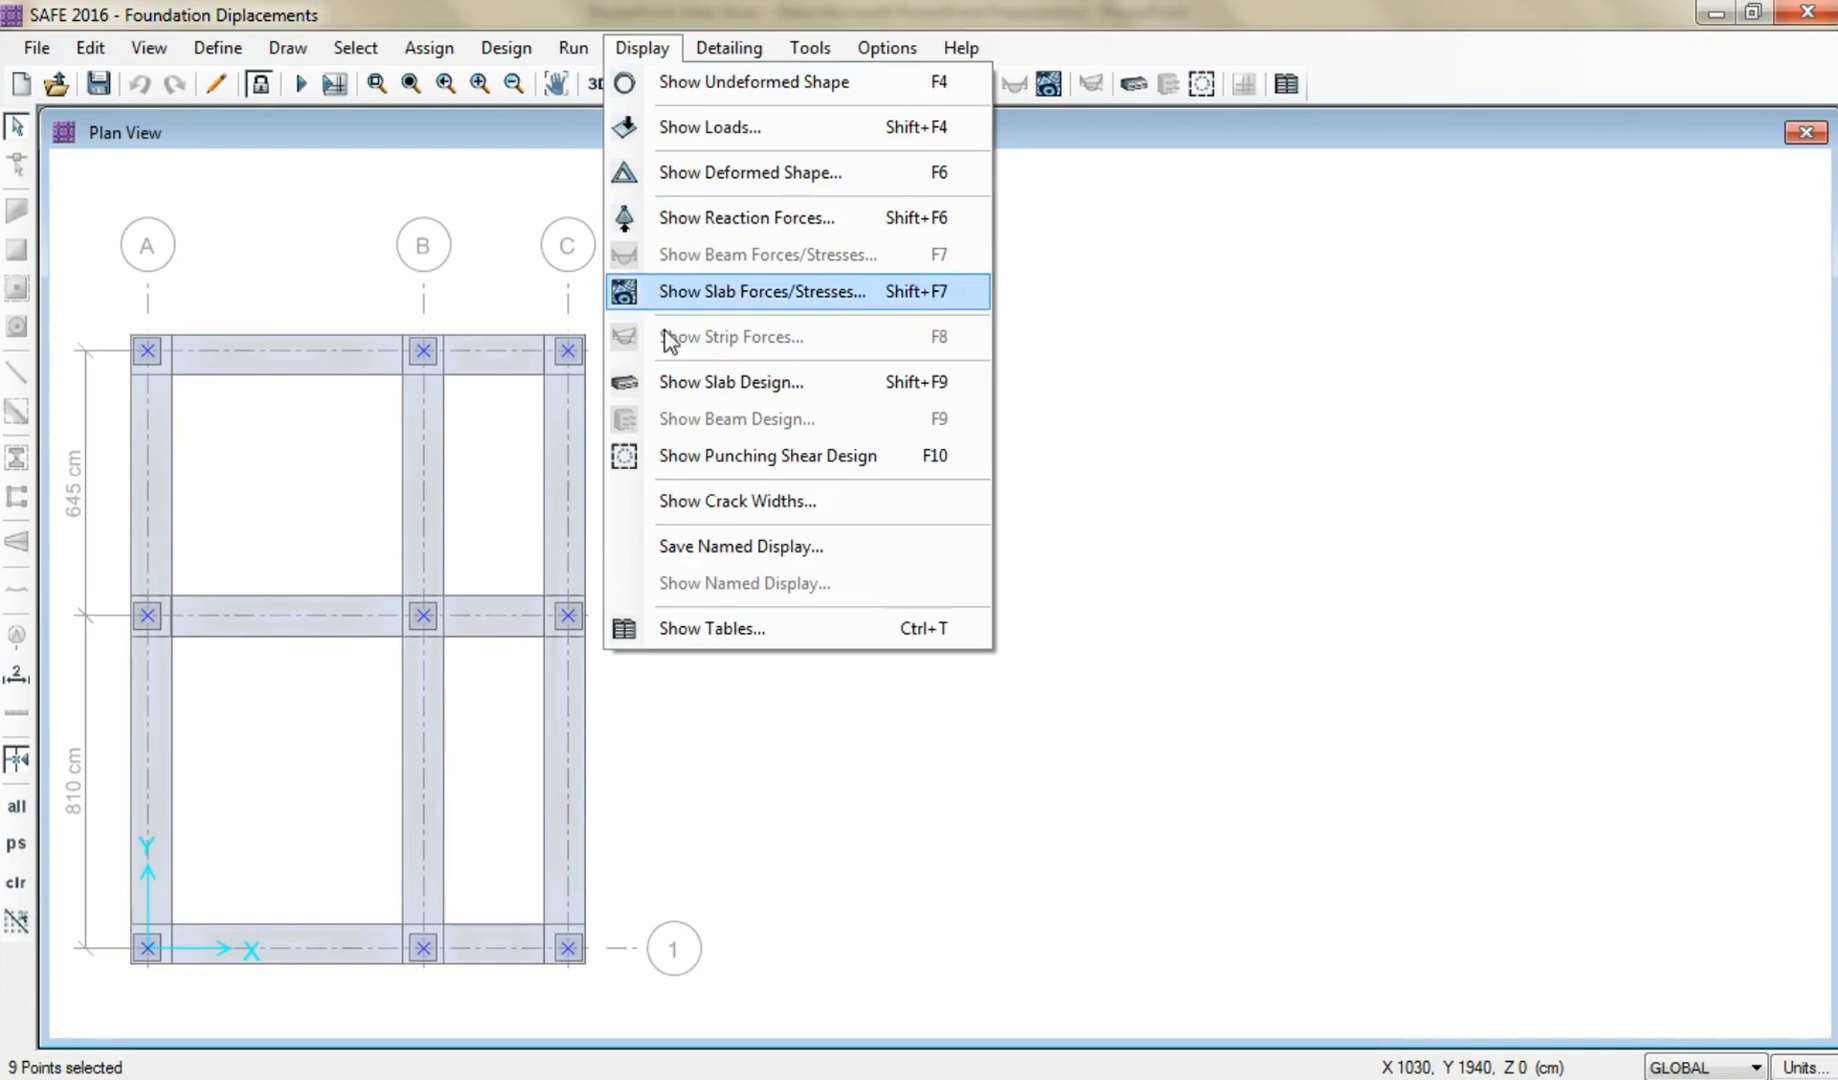
pyautogui.click(672, 636)
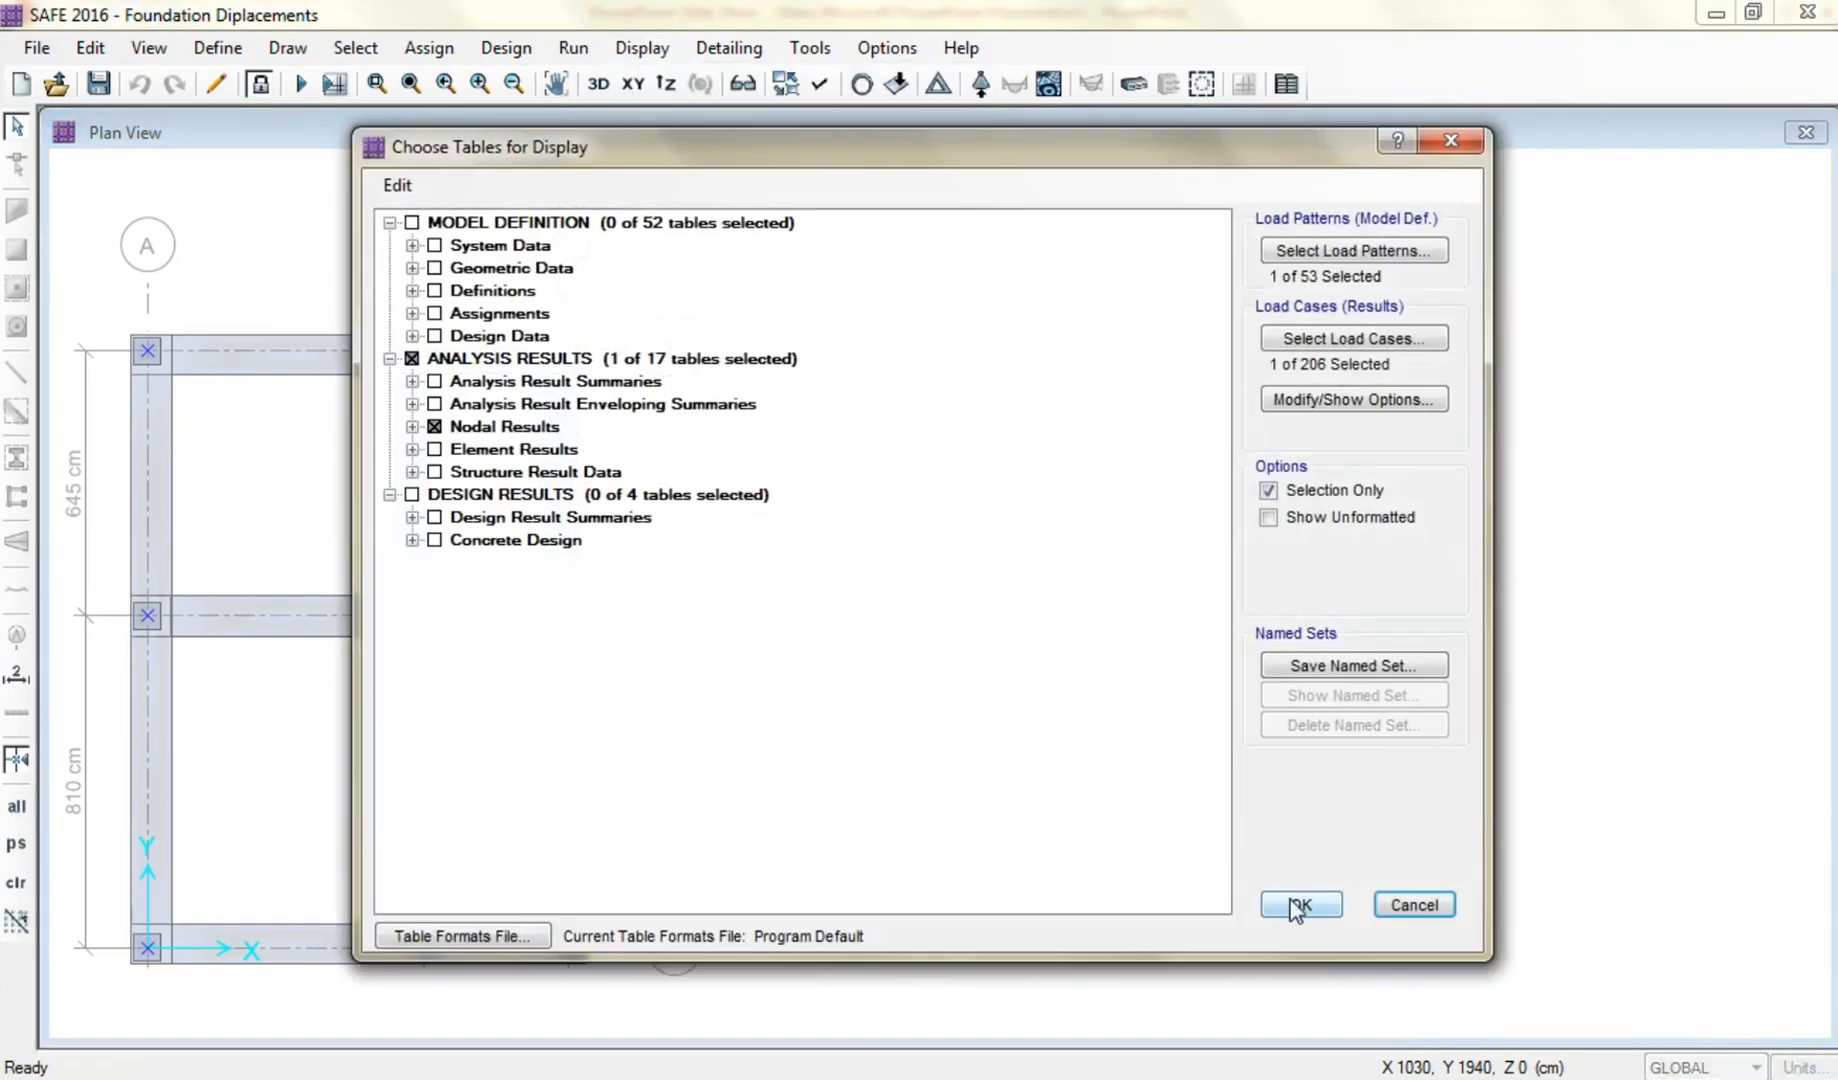
pyautogui.click(1300, 904)
pyautogui.moveTo(728, 193); pyautogui.dragTo(1115, 244)
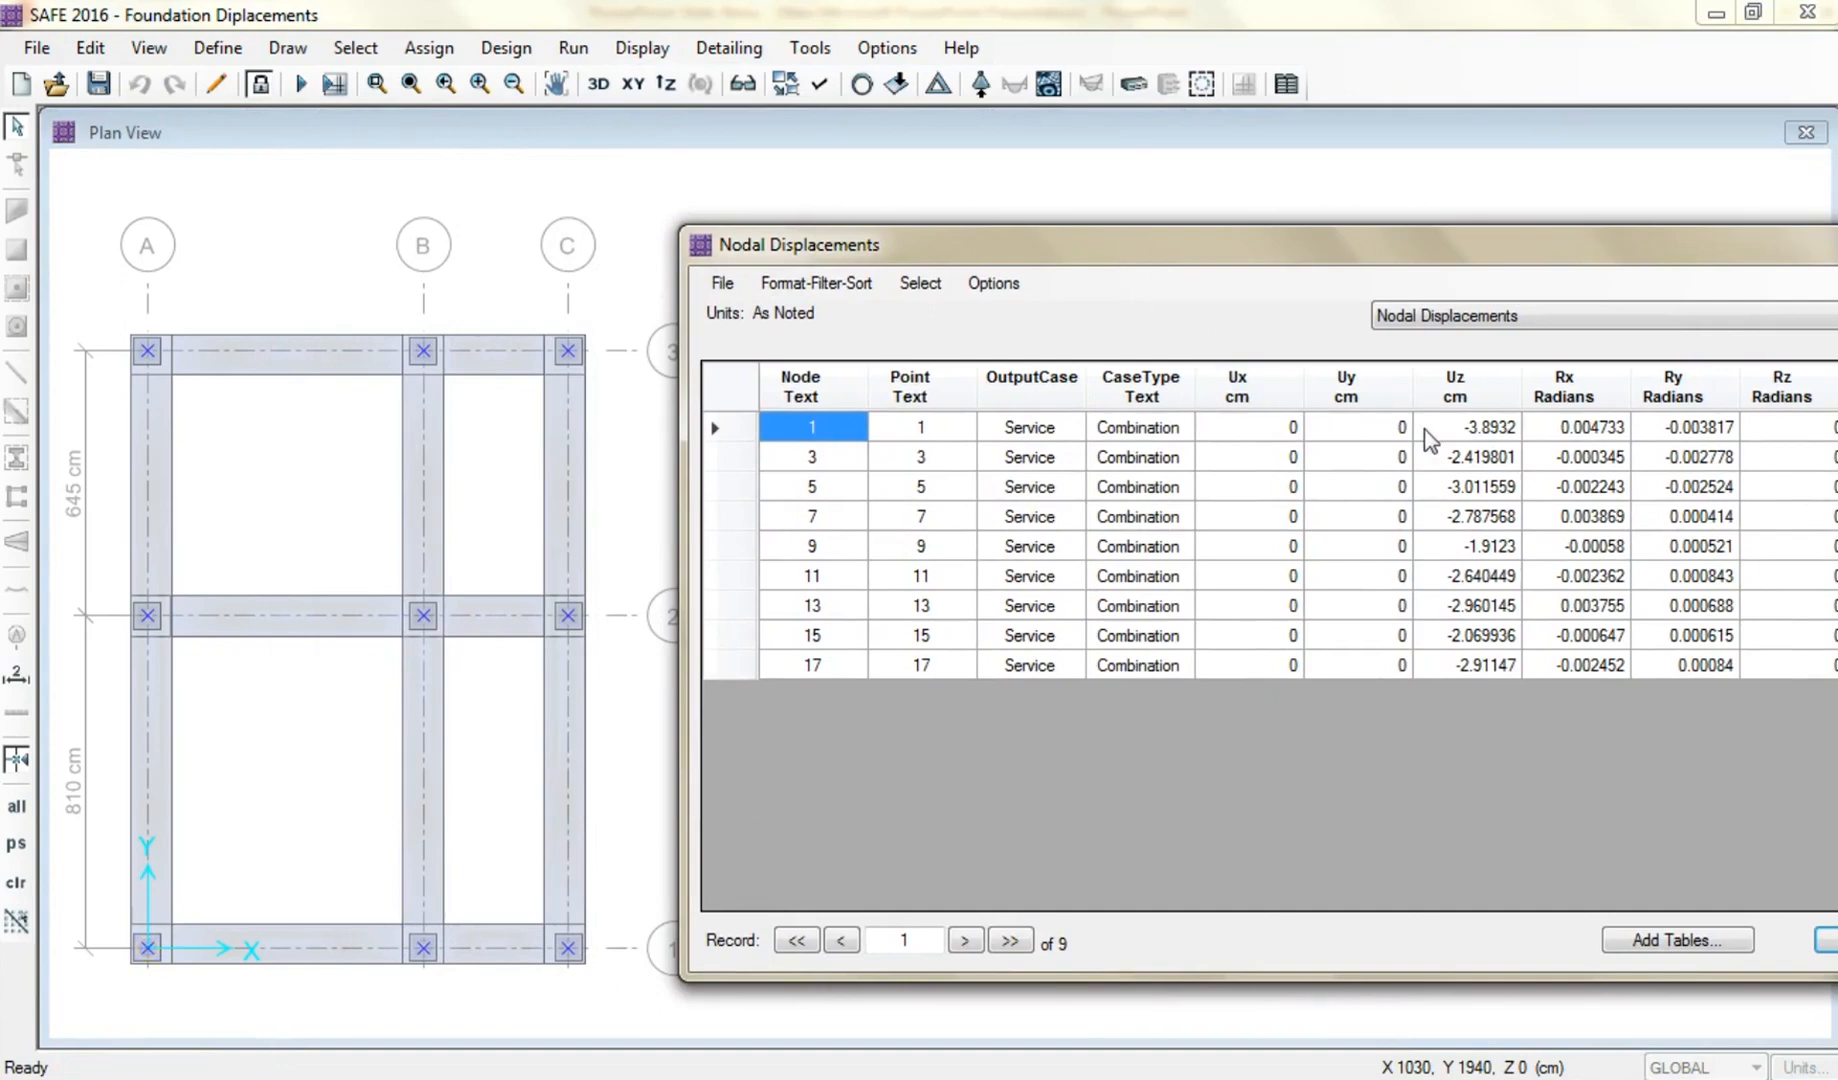
# Select node 1's Uz displacement and compare it with the column settlement values on the PowerPoint slides.
pyautogui.click(1494, 431)
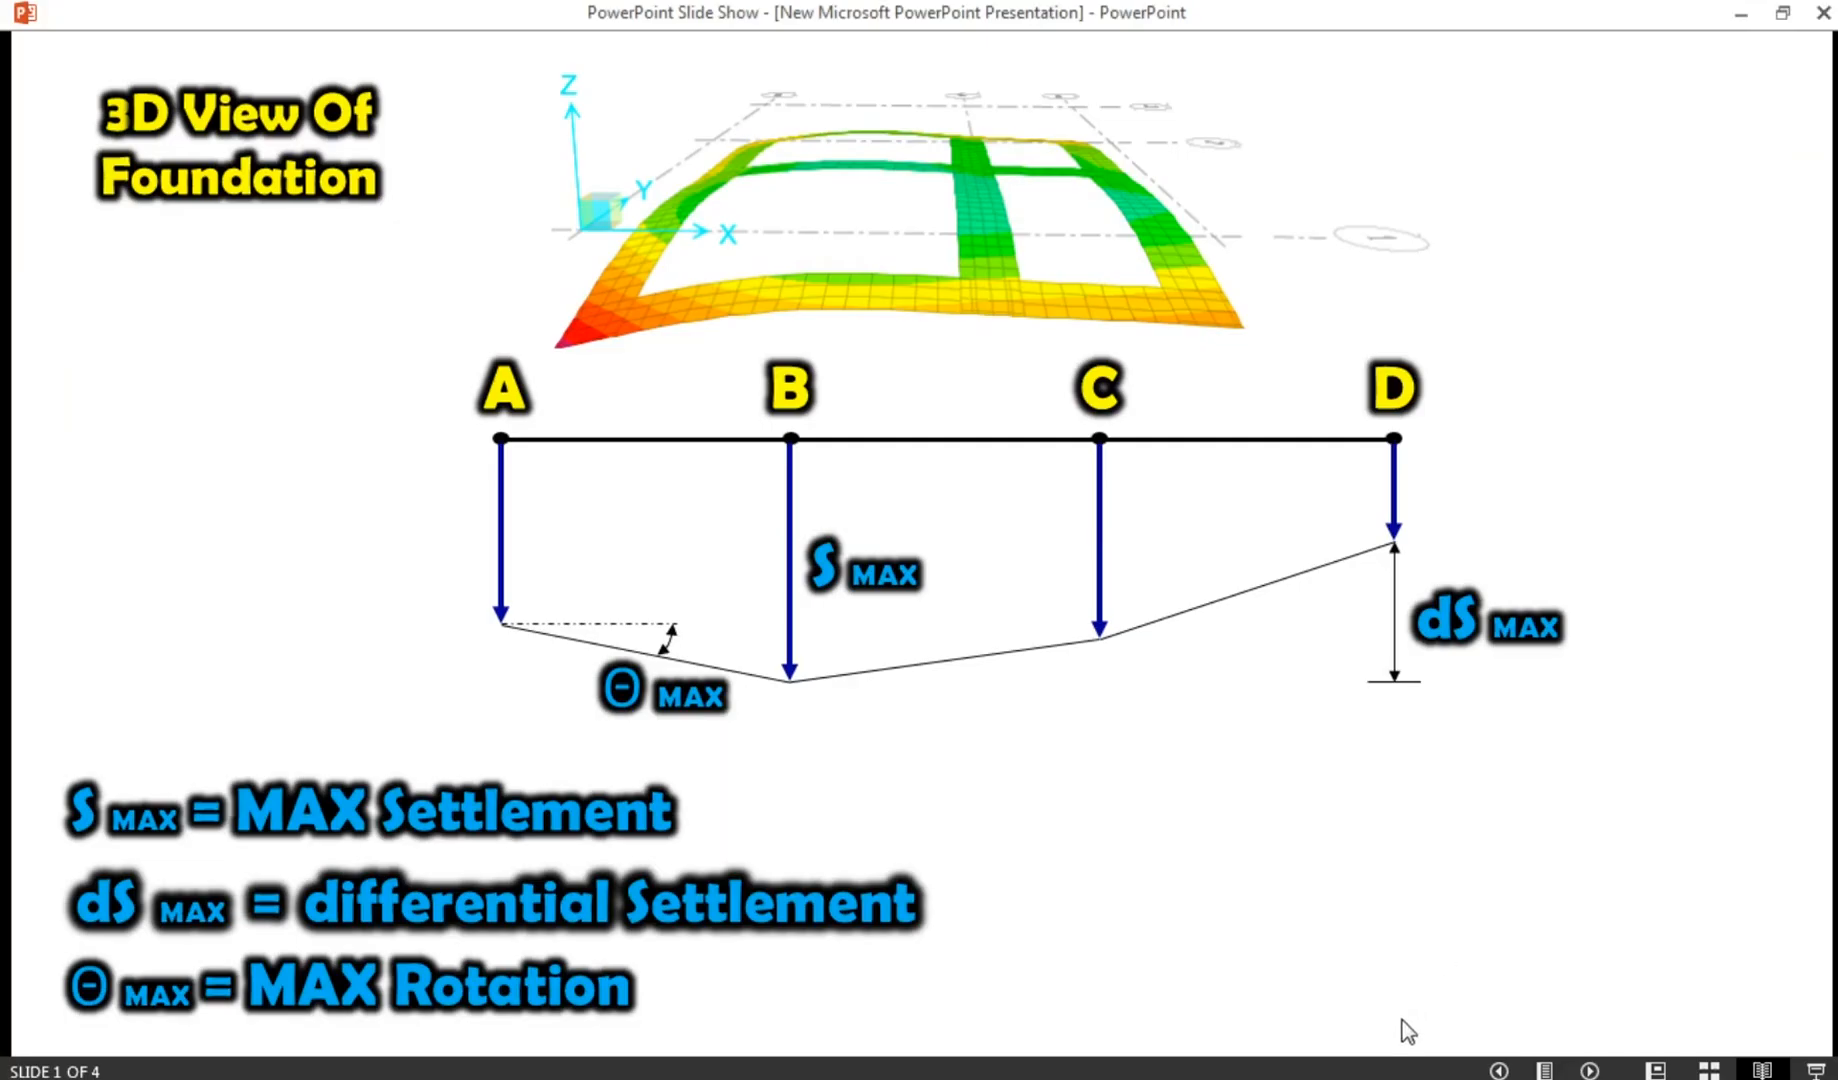
pyautogui.click(1590, 1070)
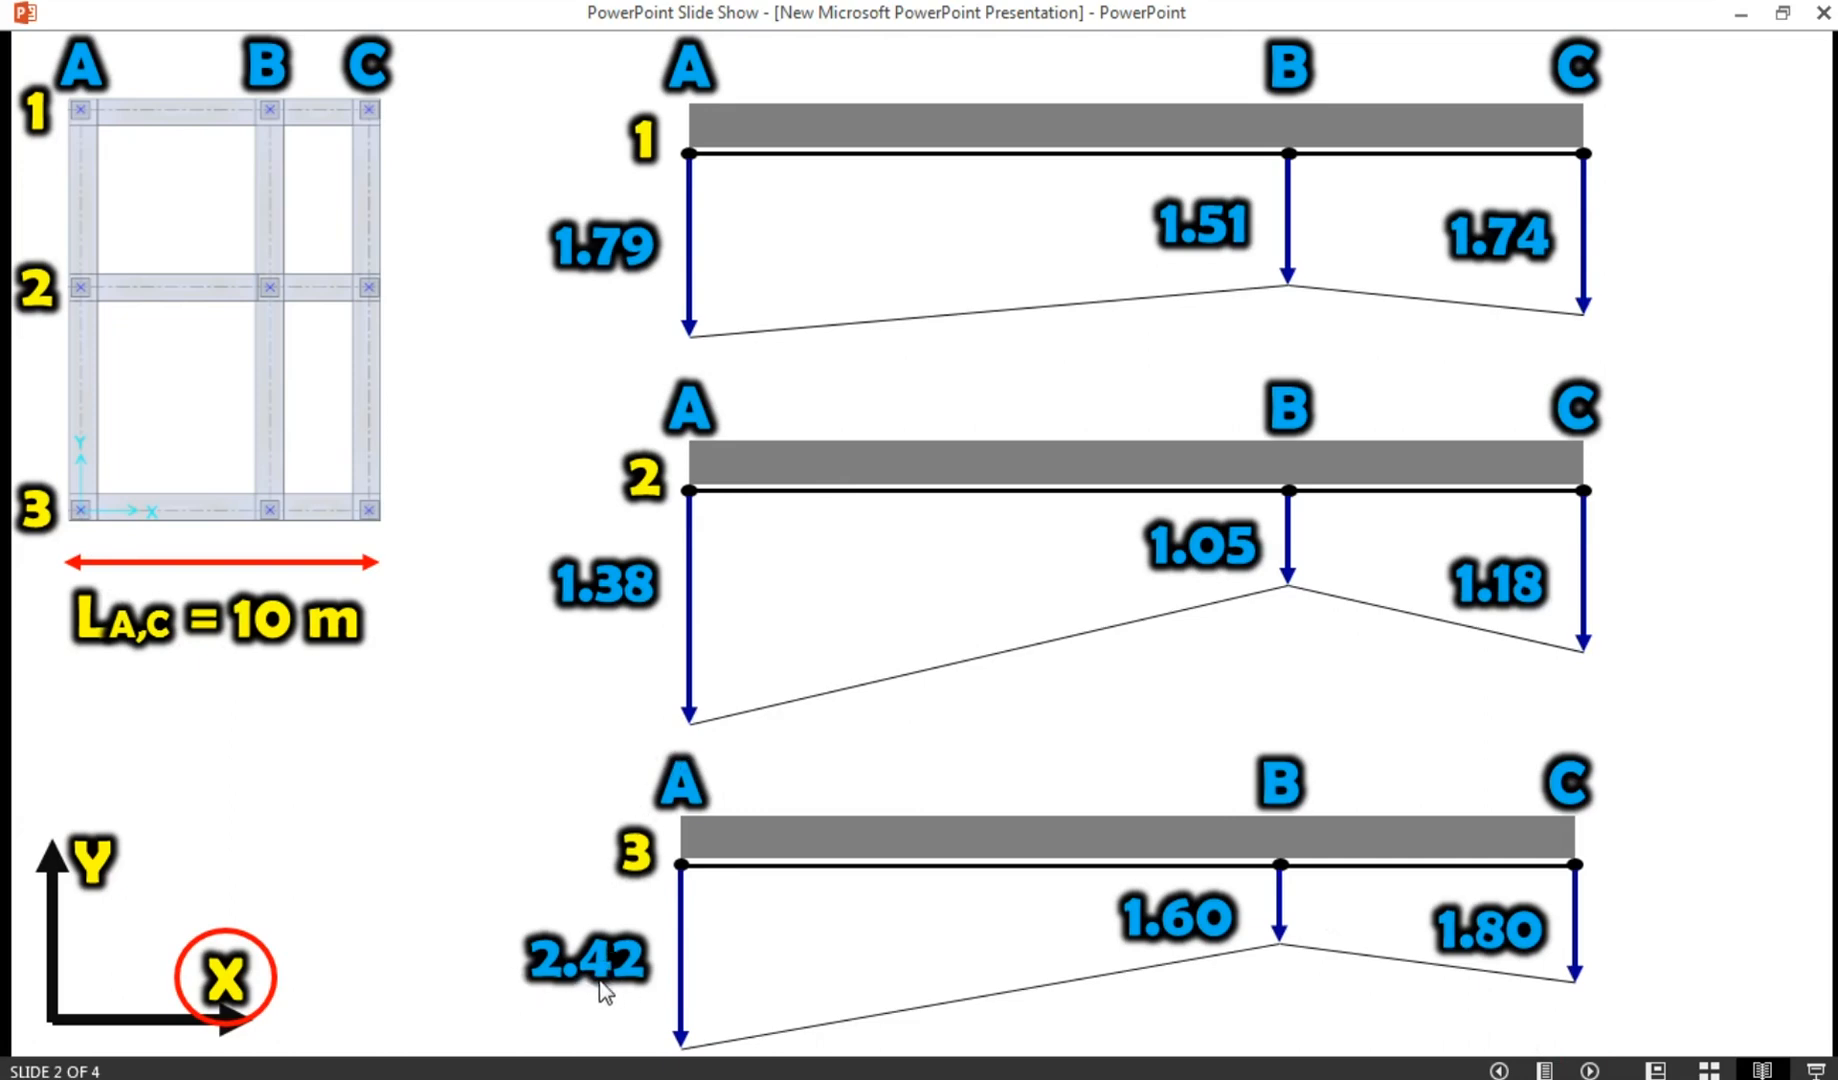
pyautogui.hotkey('alt', 'Tab')
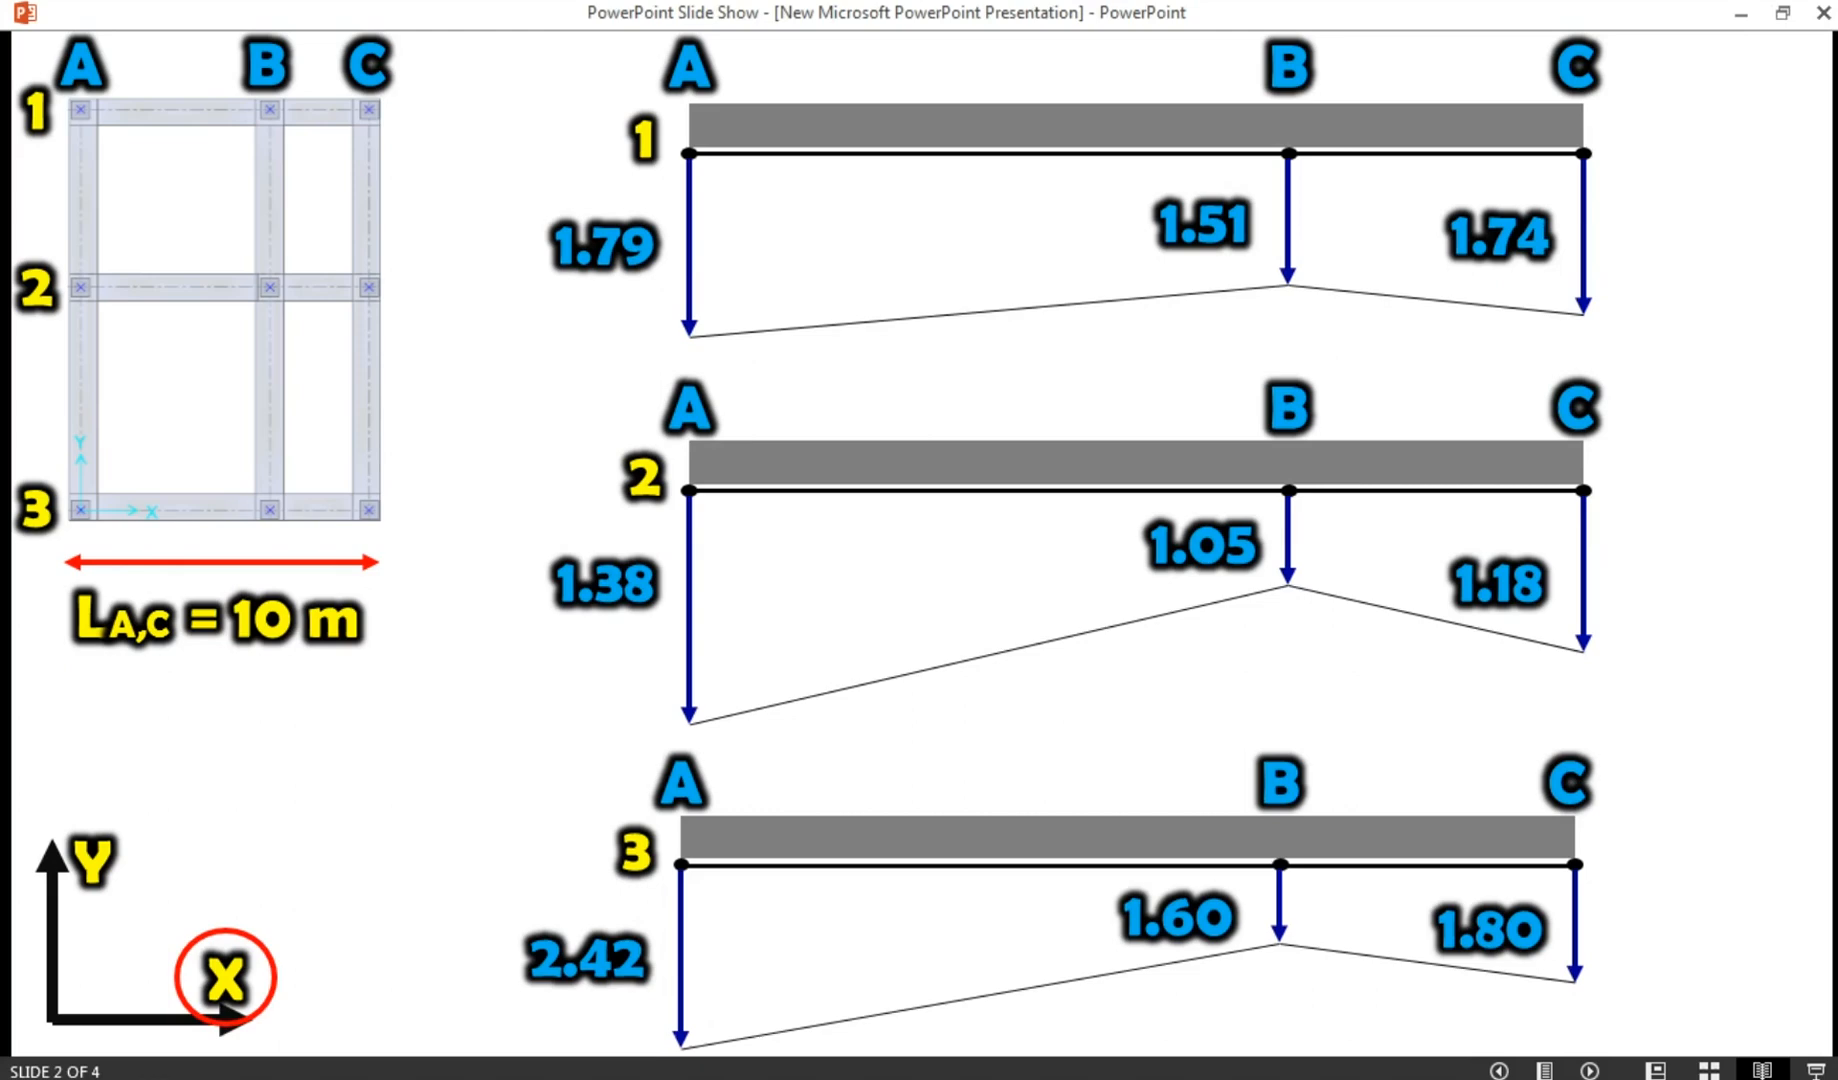
pyautogui.click(1590, 1070)
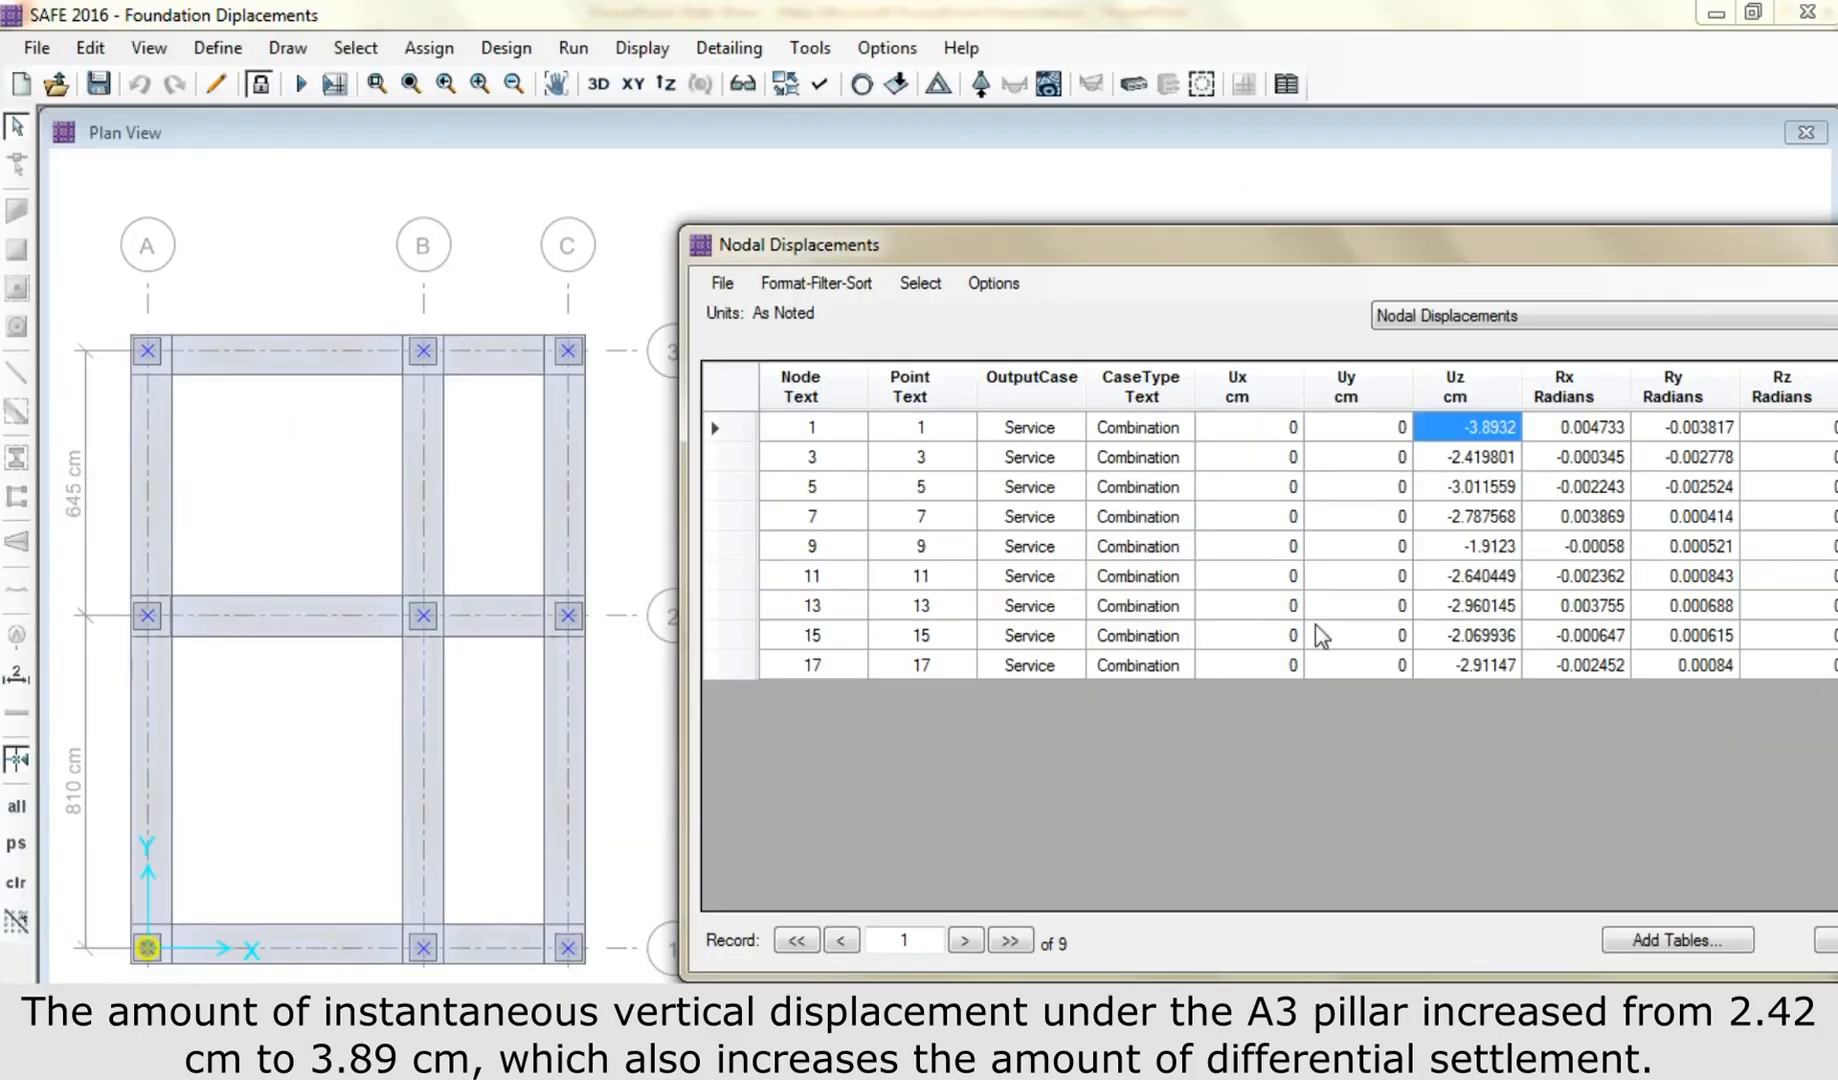
# Select node 3's Uz displacement and calculate 3.89 - 2.42 in Calculator.
pyautogui.click(1470, 460)
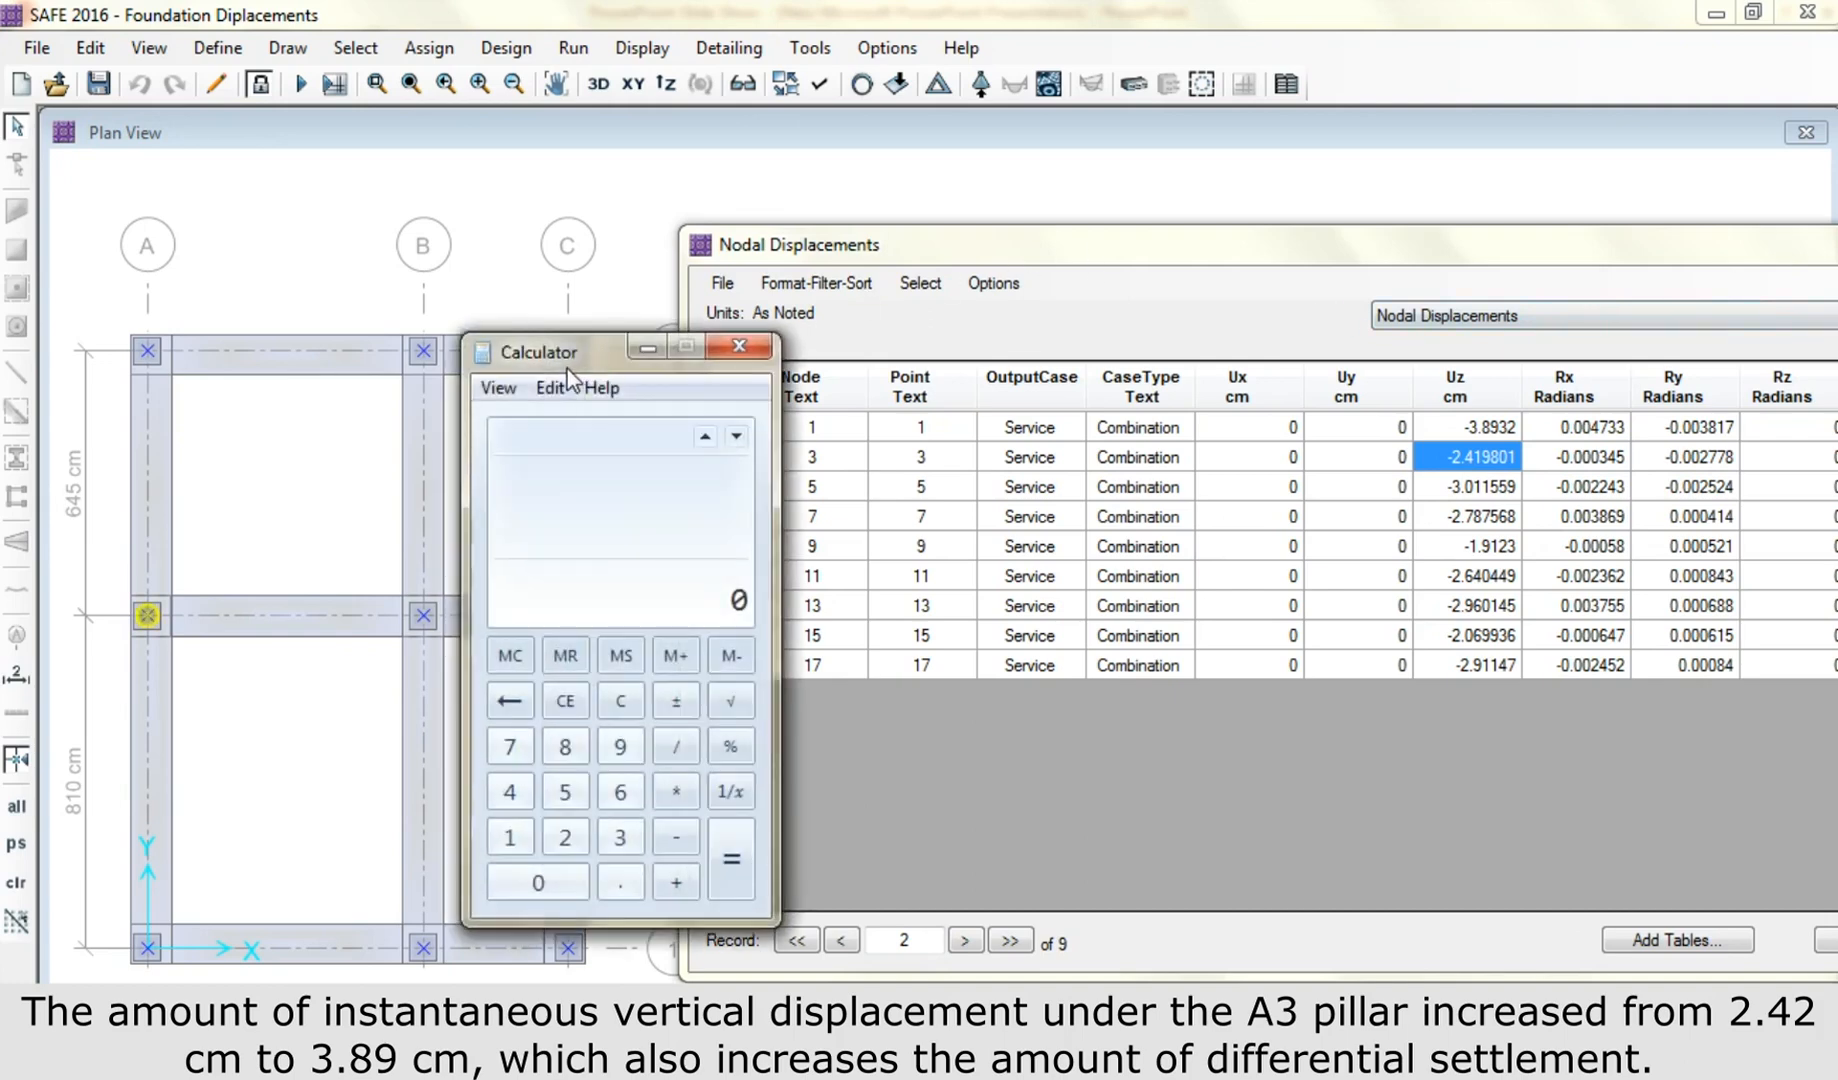
pyautogui.moveTo(578, 368); pyautogui.dragTo(561, 369)
pyautogui.write('3.89')
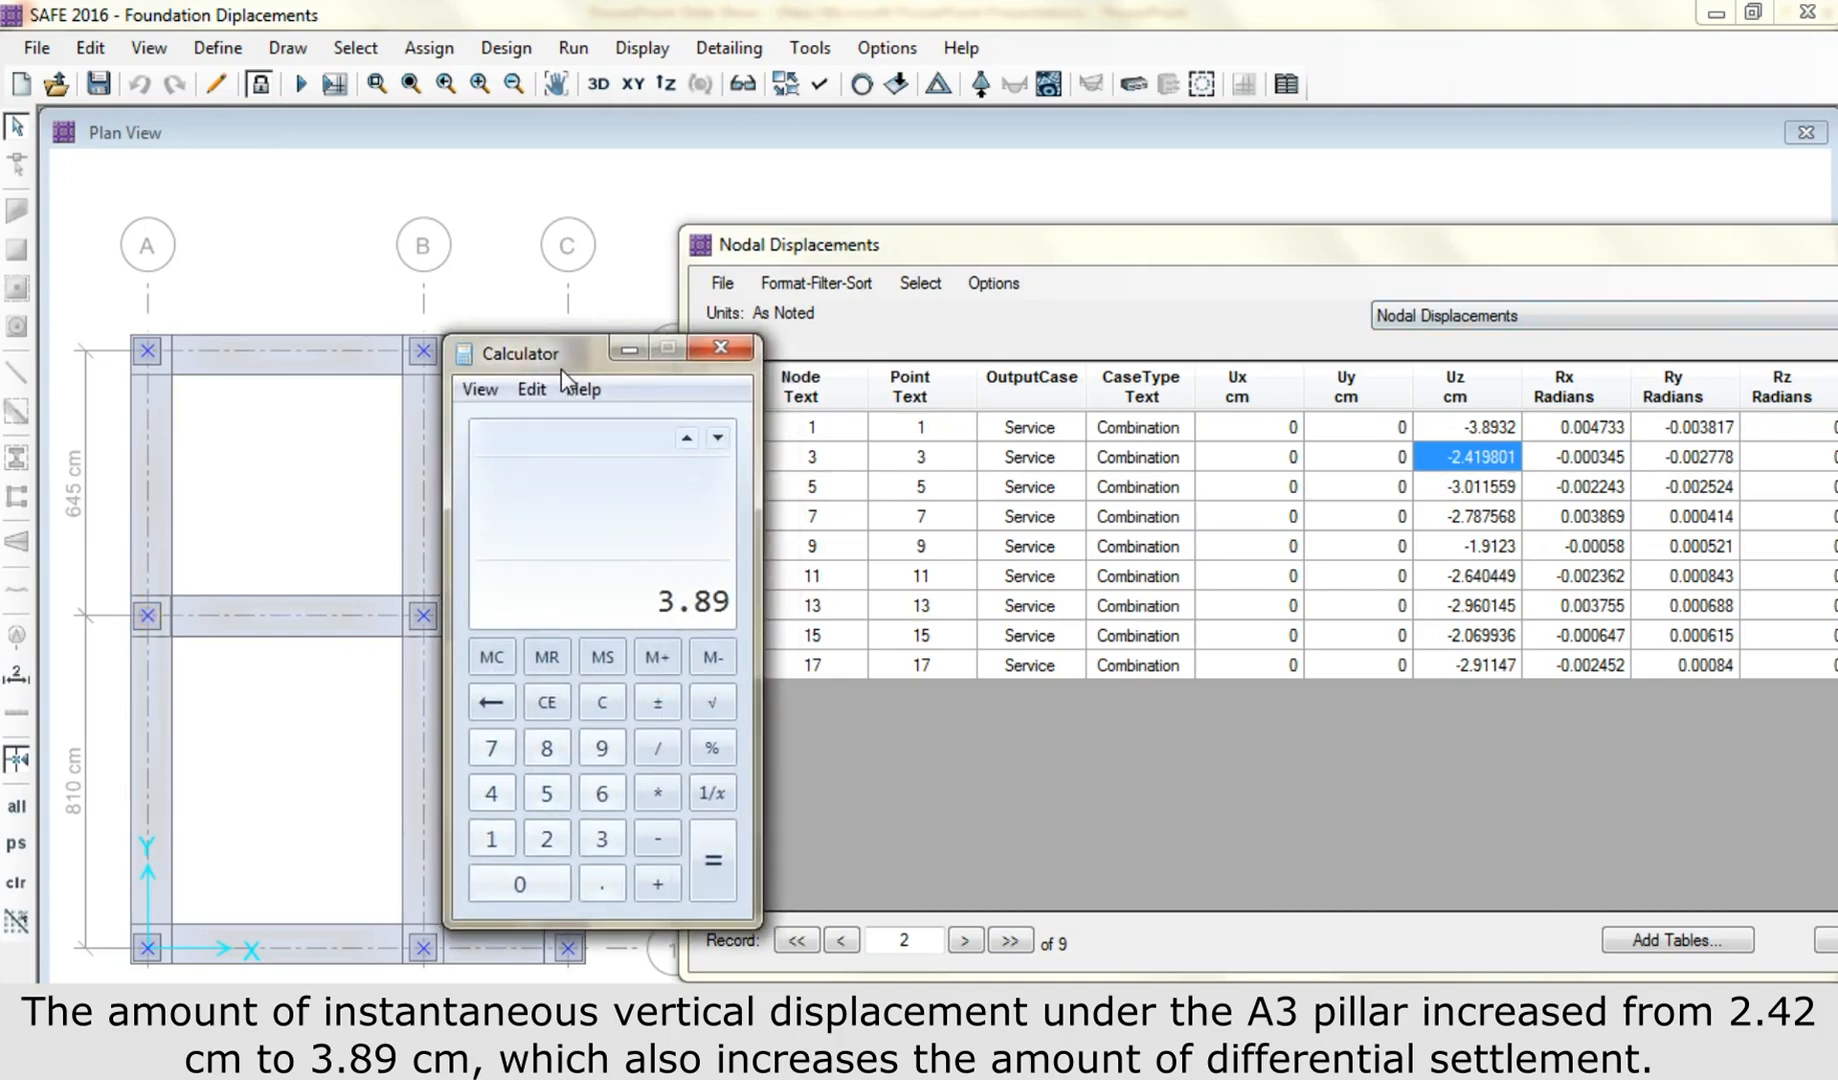
pyautogui.press('-')
pyautogui.write('2.42')
pyautogui.press('Return')
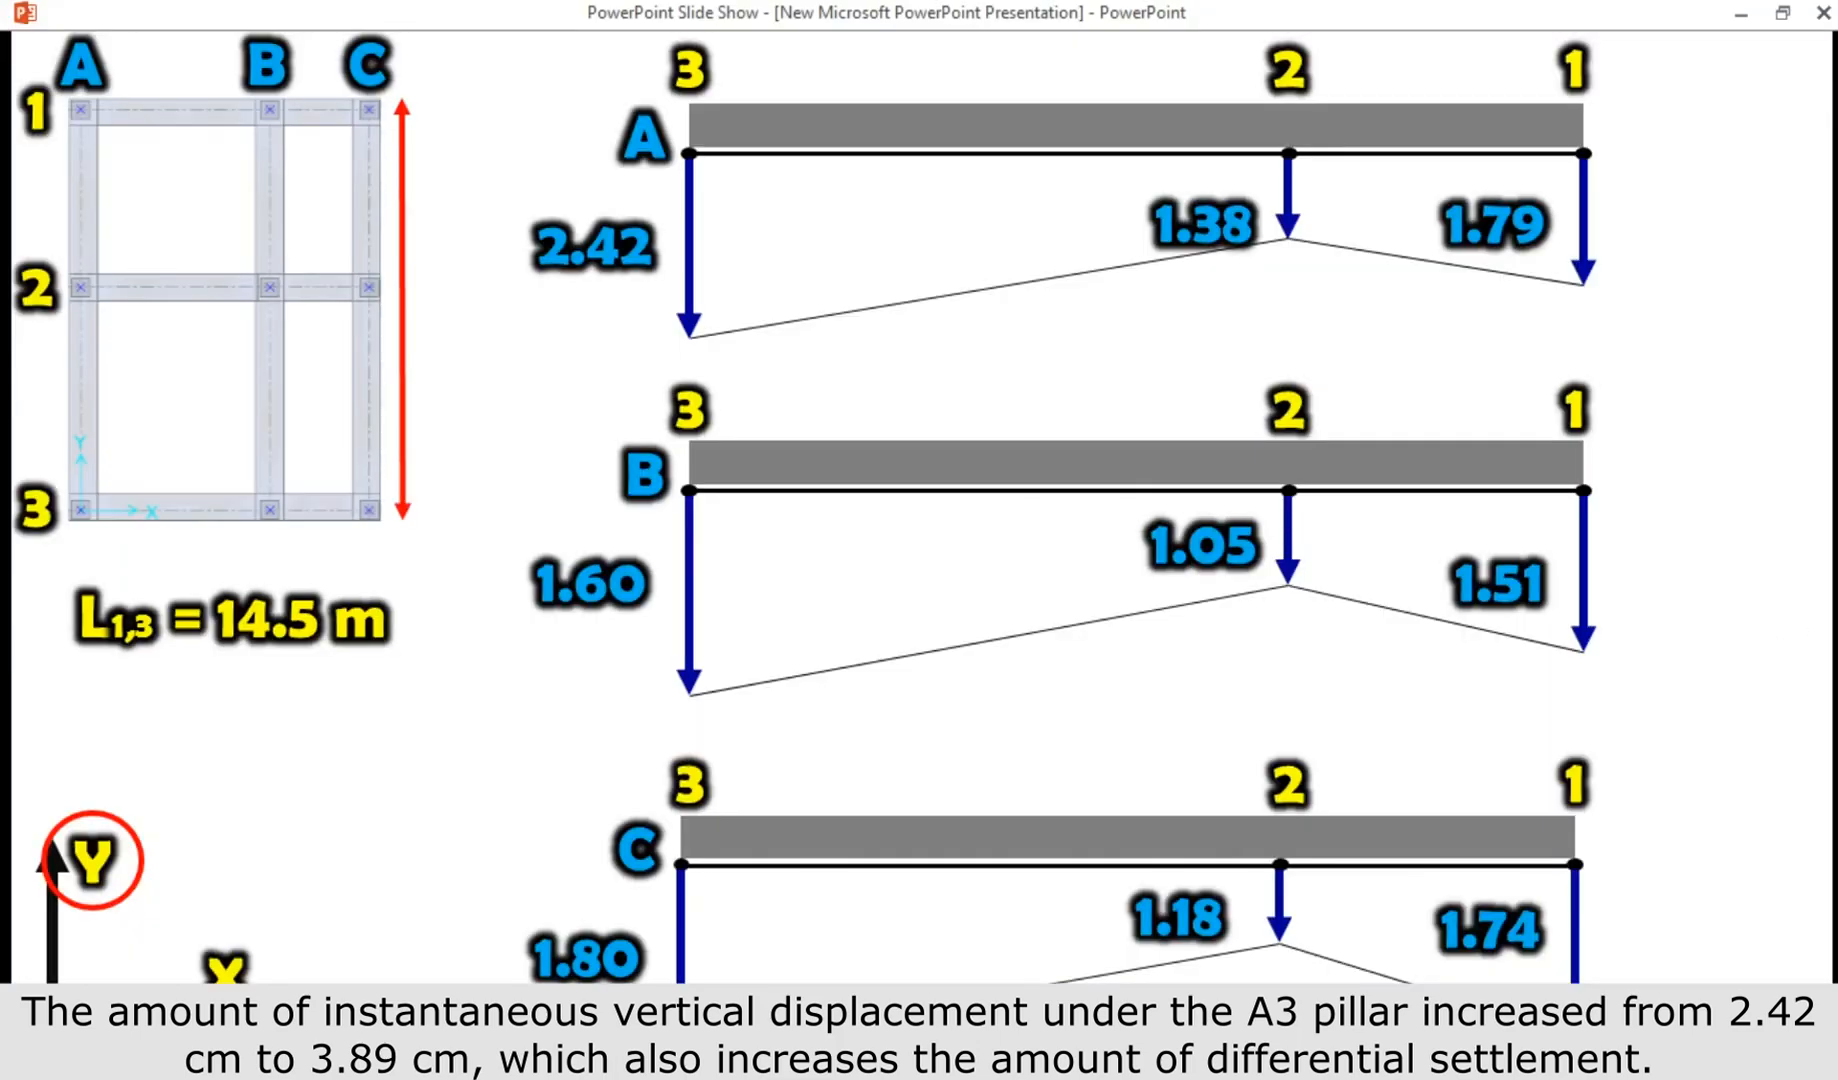
# Review the axis A settlement and rotation calculations on the last PowerPoint slide, then minimize Calculator and return to SAFE.
pyautogui.press('Right')
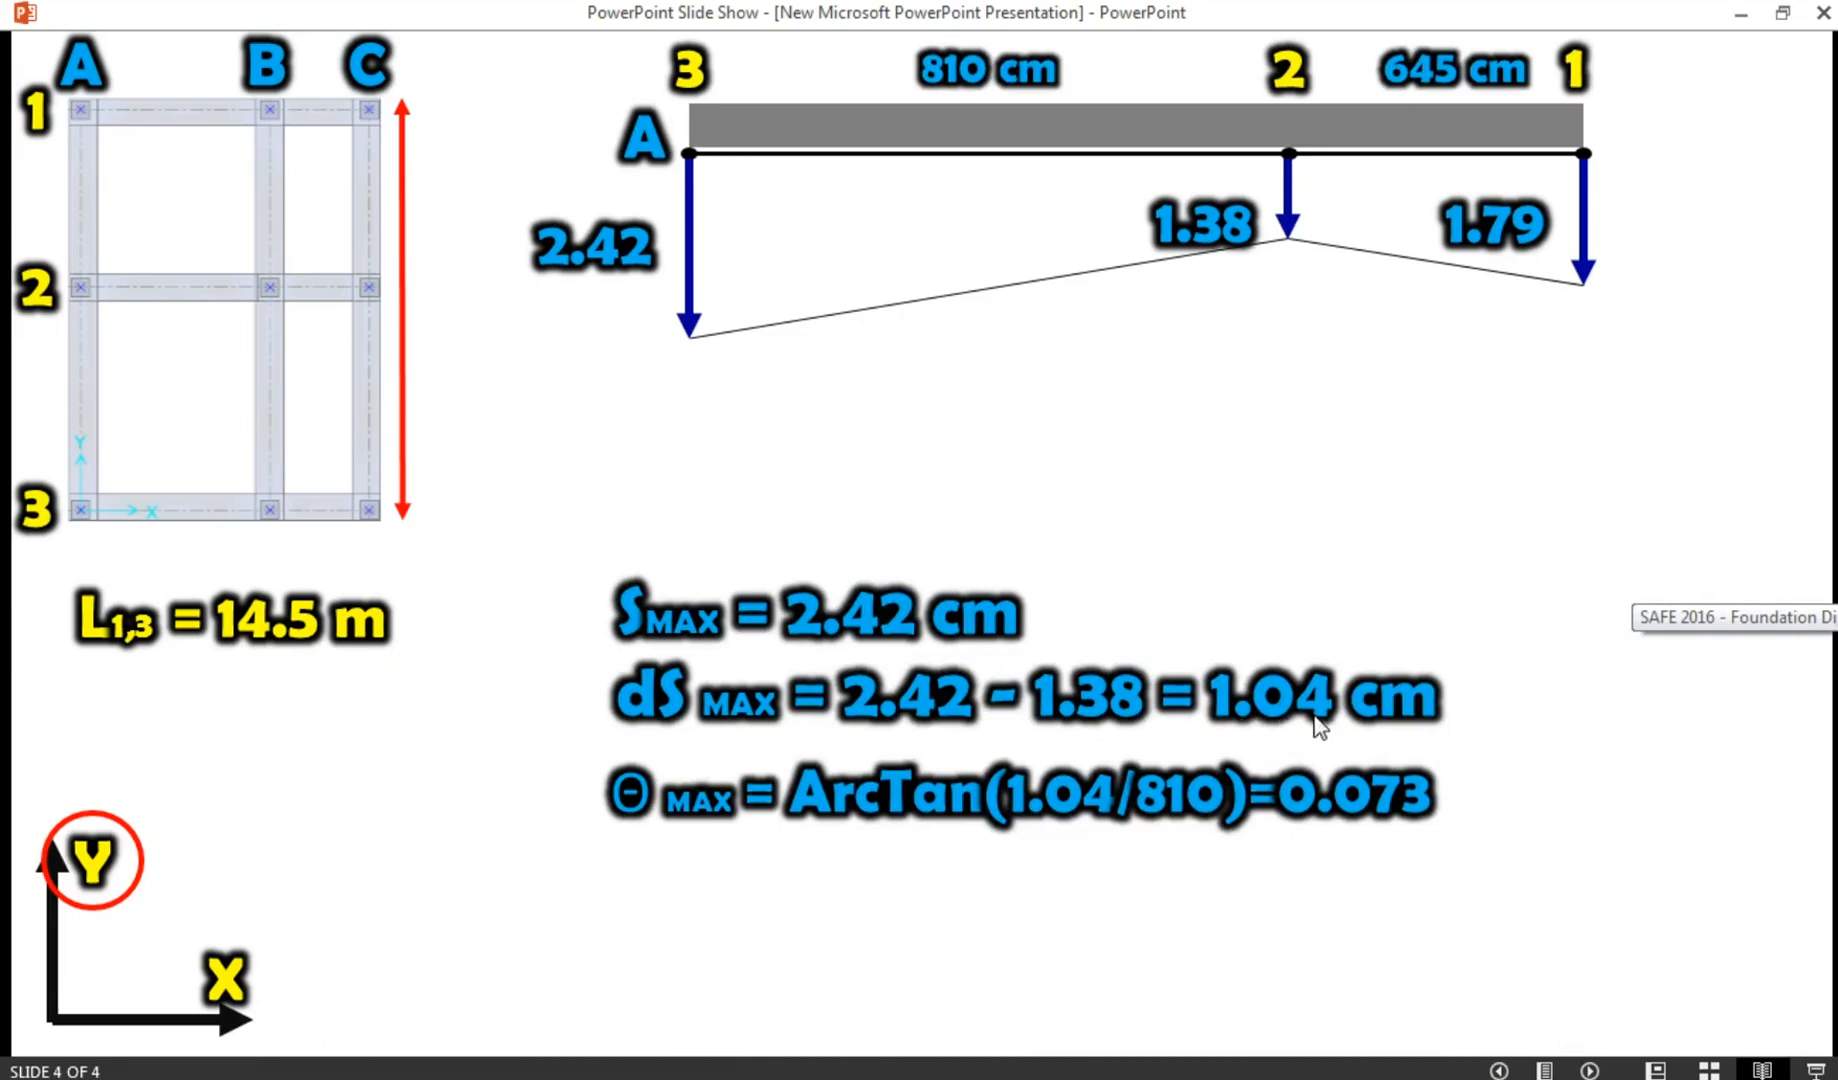
pyautogui.click(1837, 640)
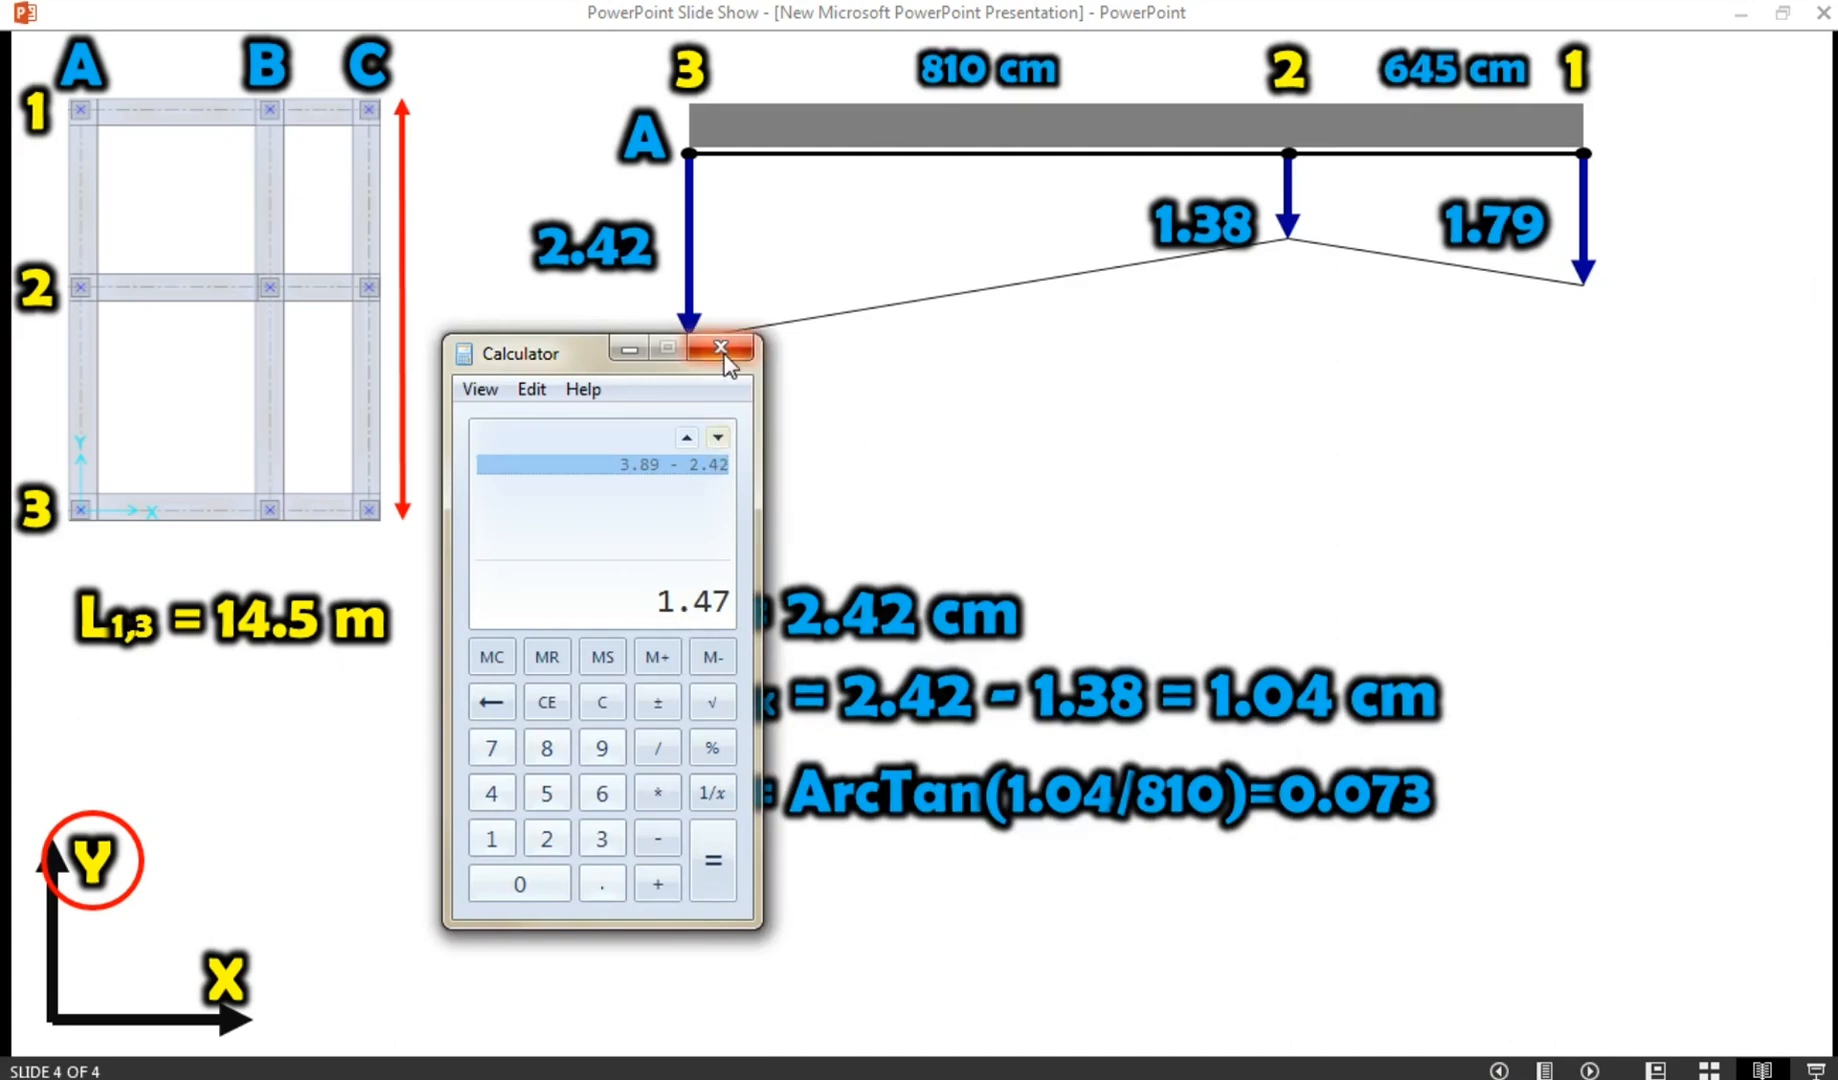
pyautogui.click(630, 350)
pyautogui.click(1837, 510)
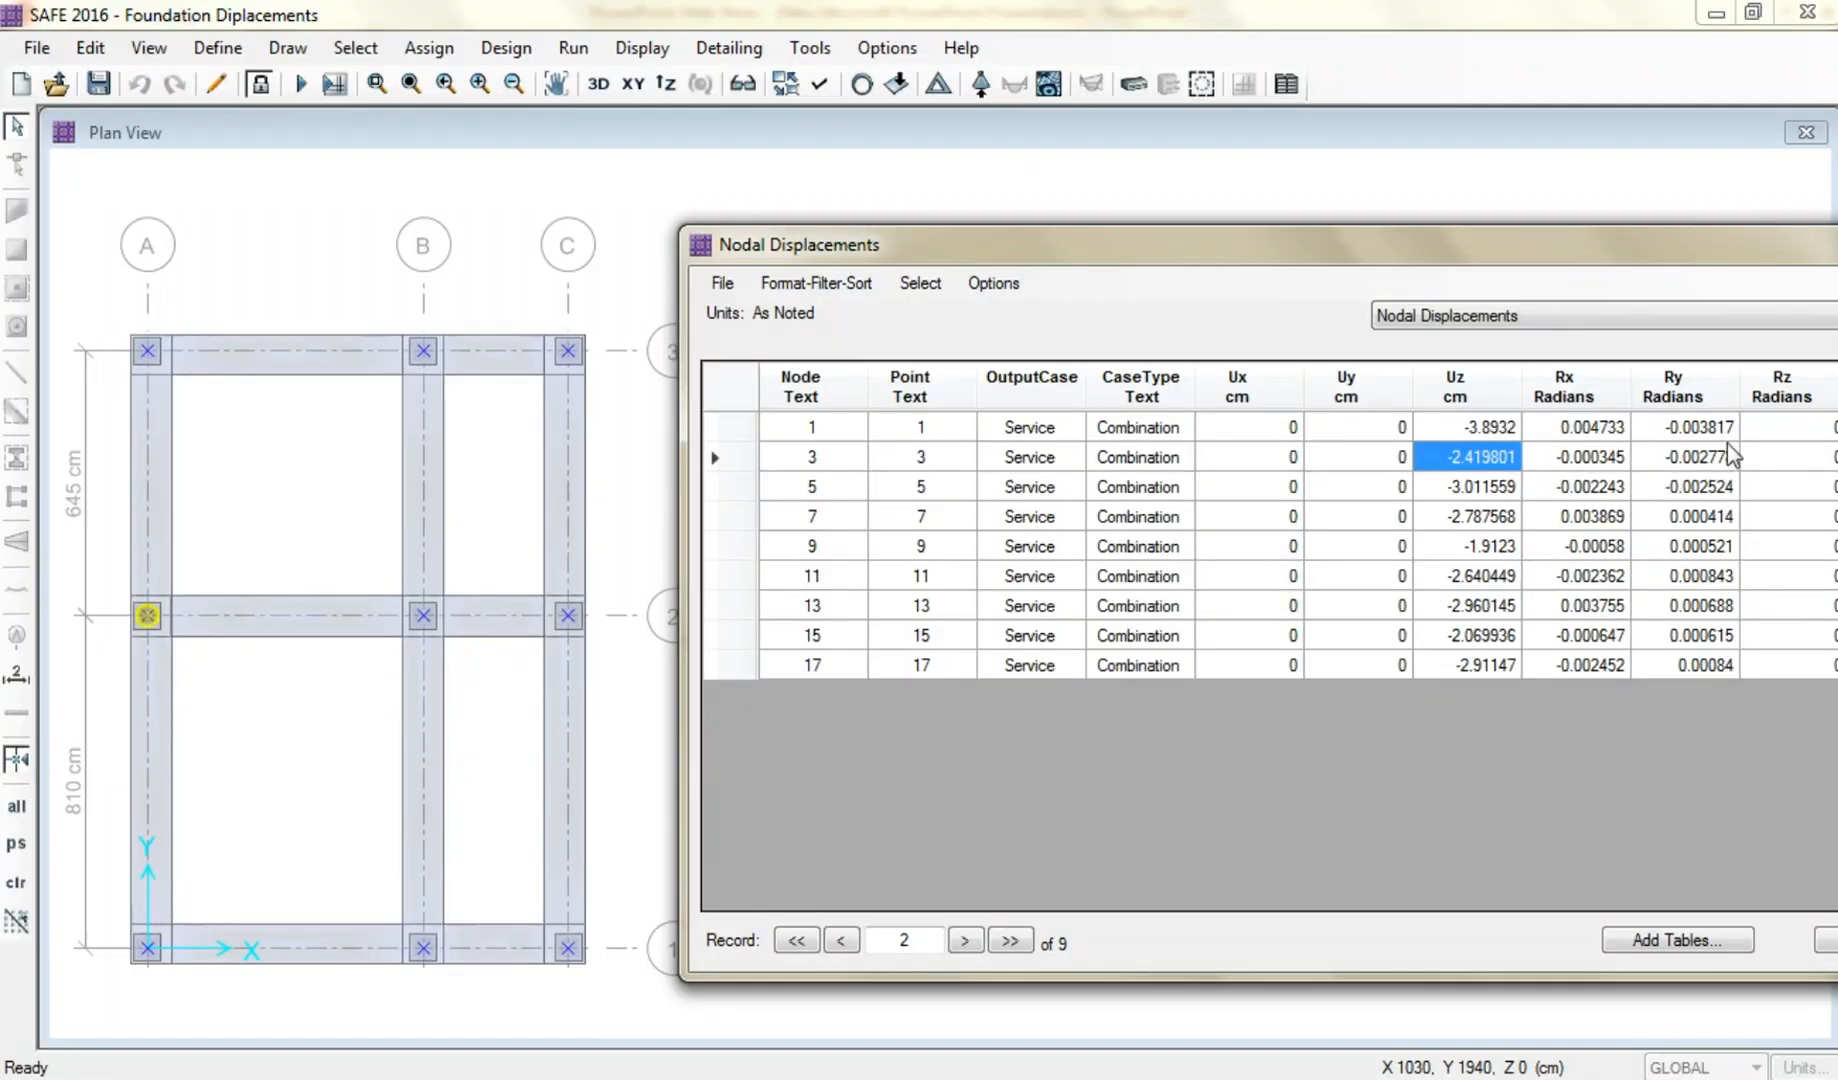
# Close the Nodal Displacements table and unlock the analysed model for editing.
pyautogui.moveTo(1650, 265); pyautogui.dragTo(1388, 280)
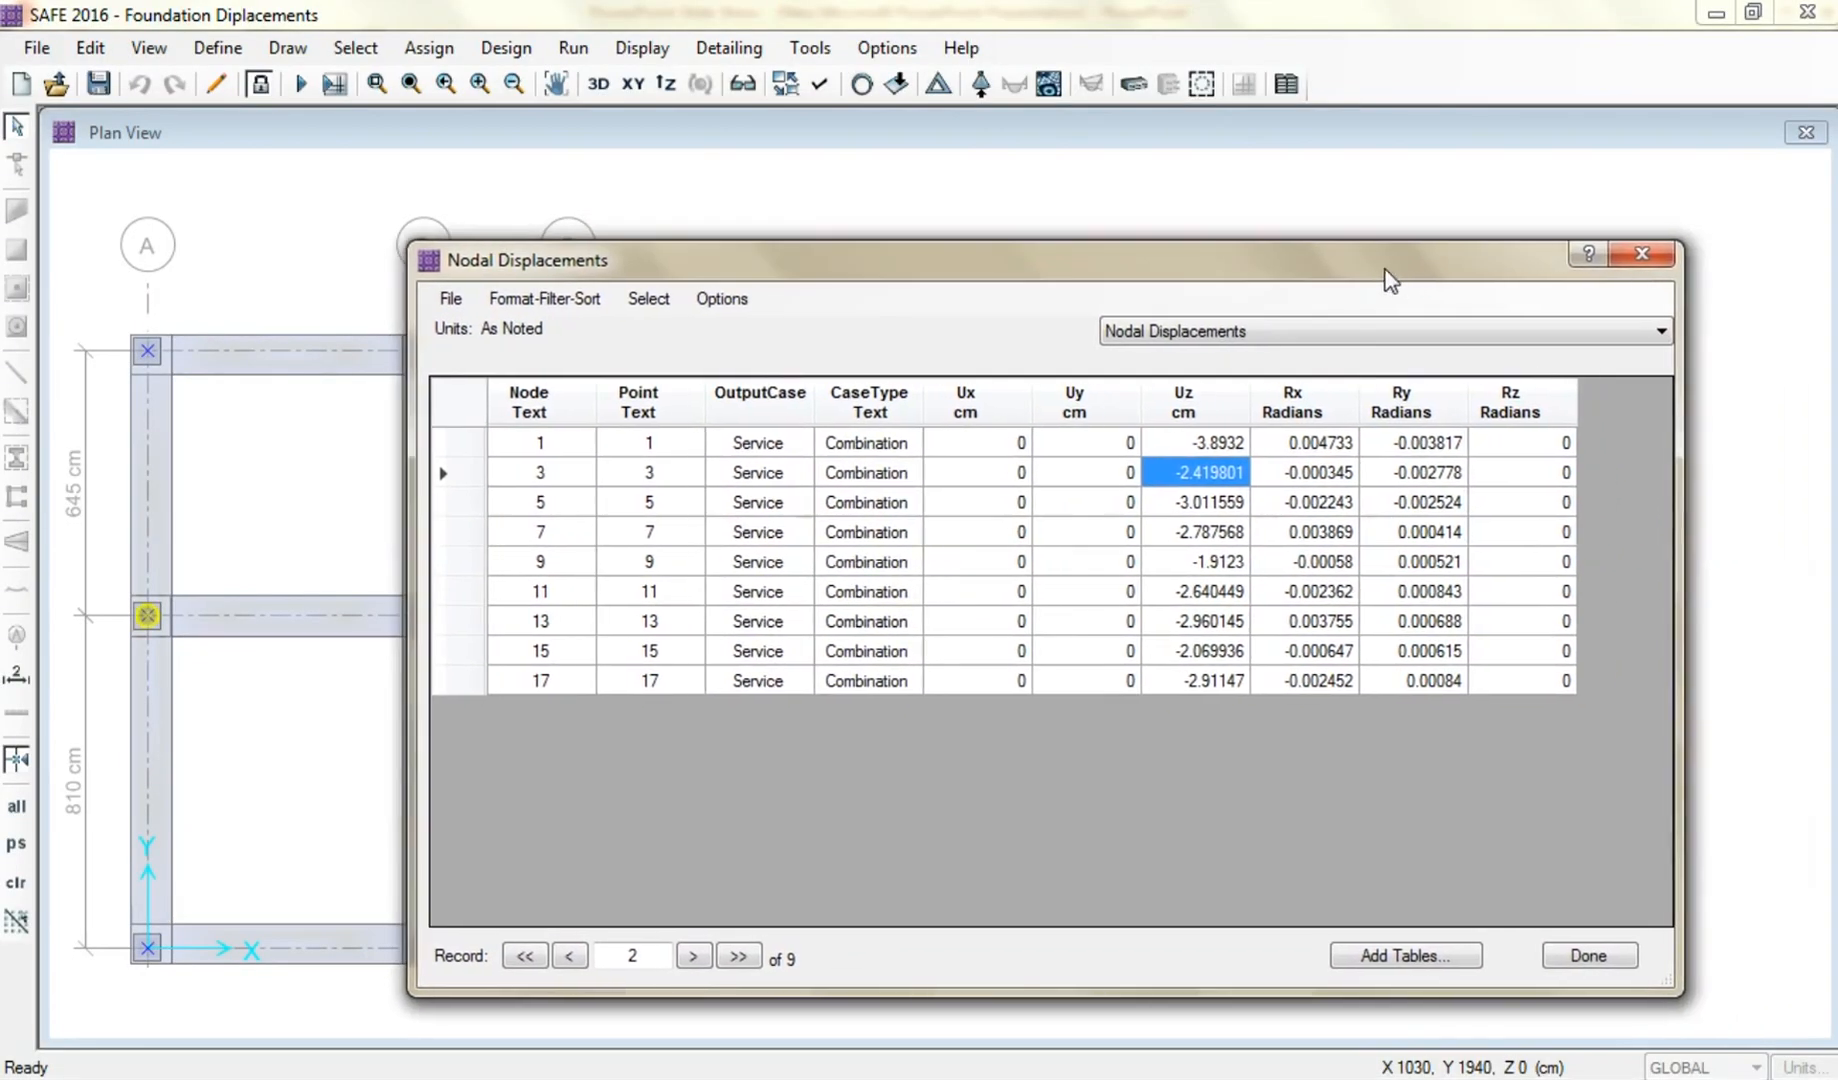
pyautogui.click(1619, 260)
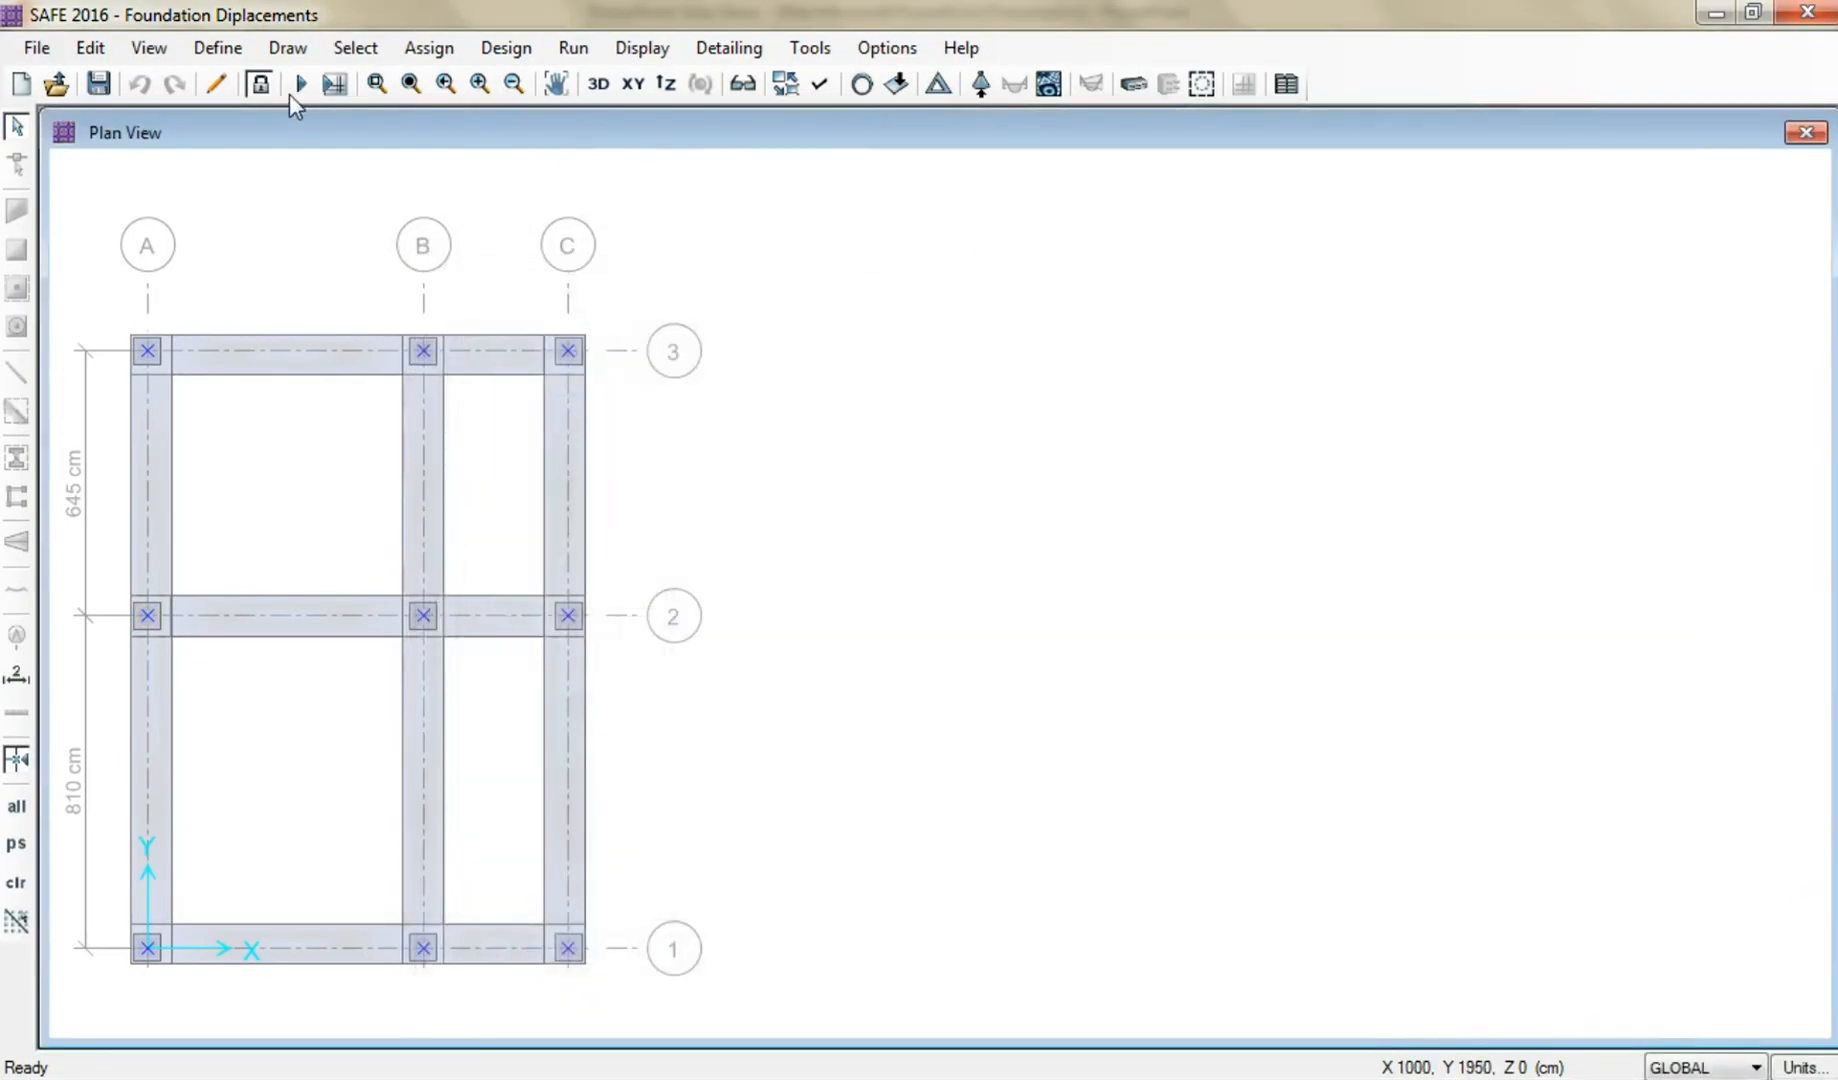
pyautogui.click(260, 83)
pyautogui.click(975, 668)
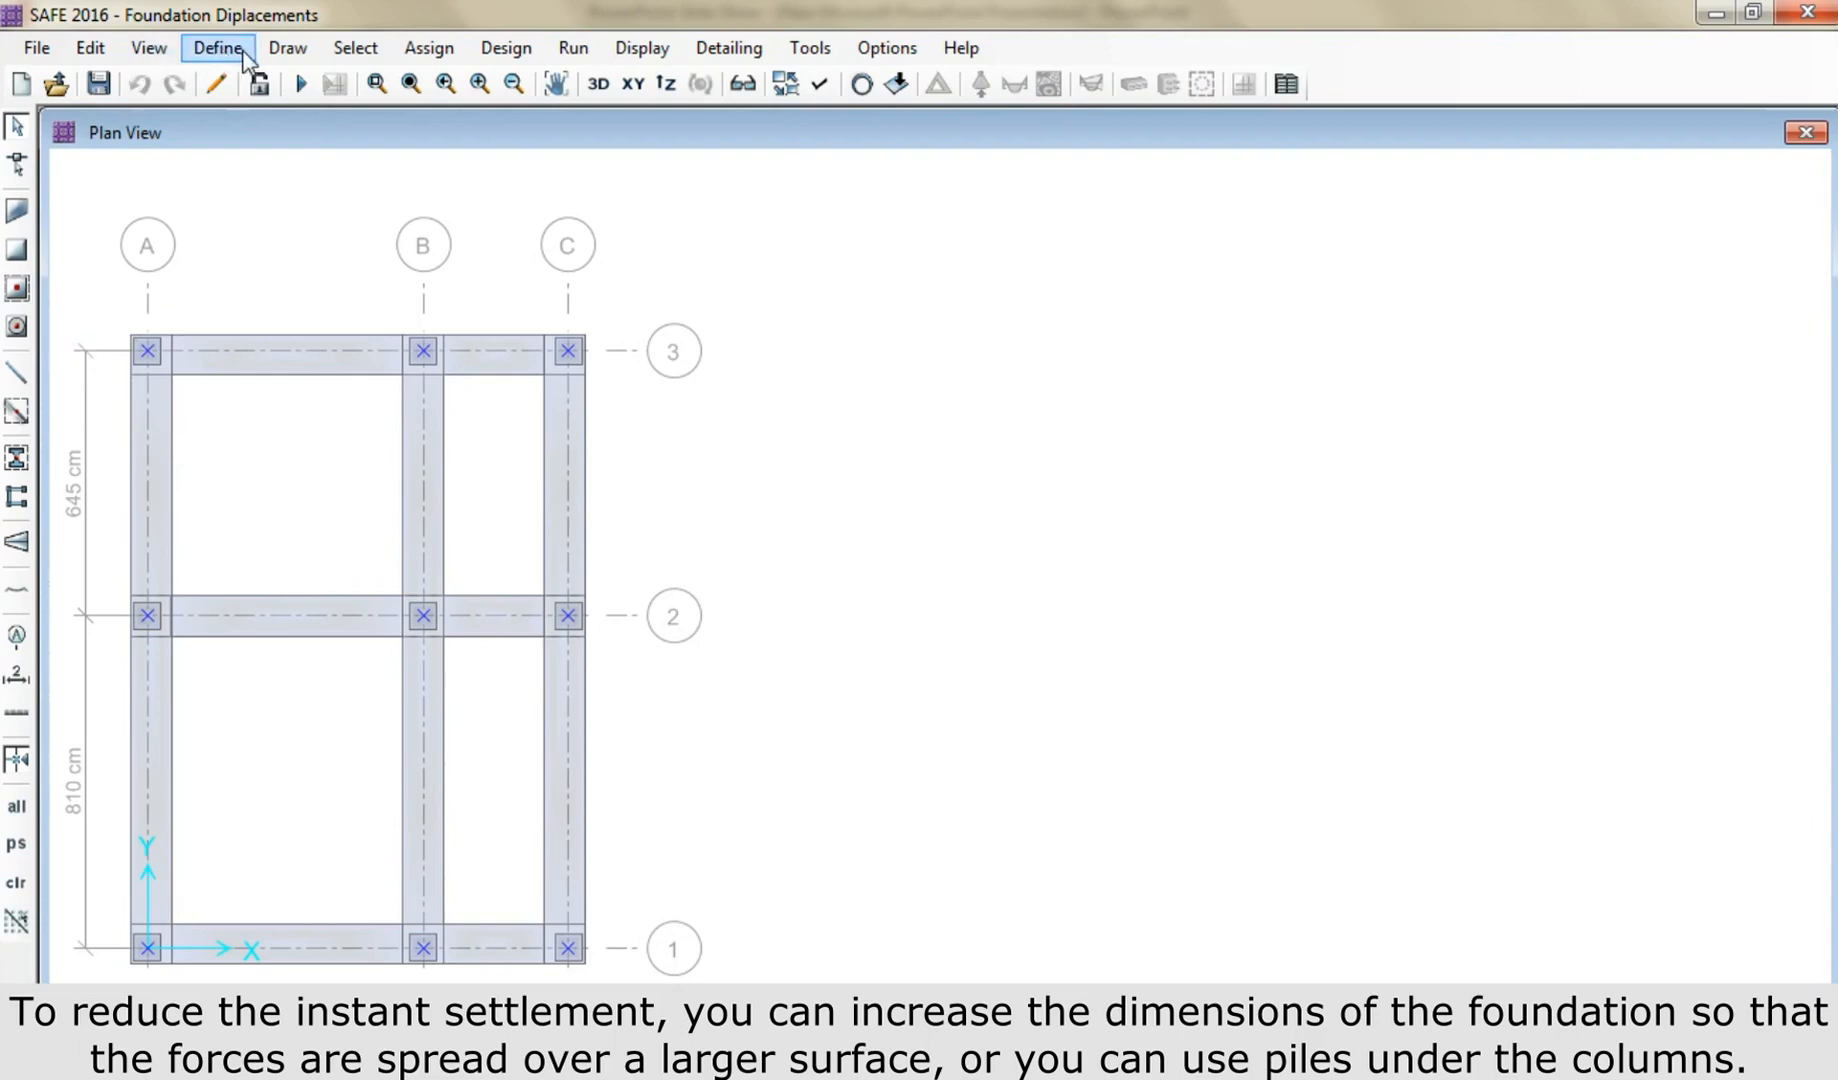
# Reshape the axis 1 footing strip between axes A and B so it fills the bay up to the axis 2 strip.
pyautogui.click(17, 166)
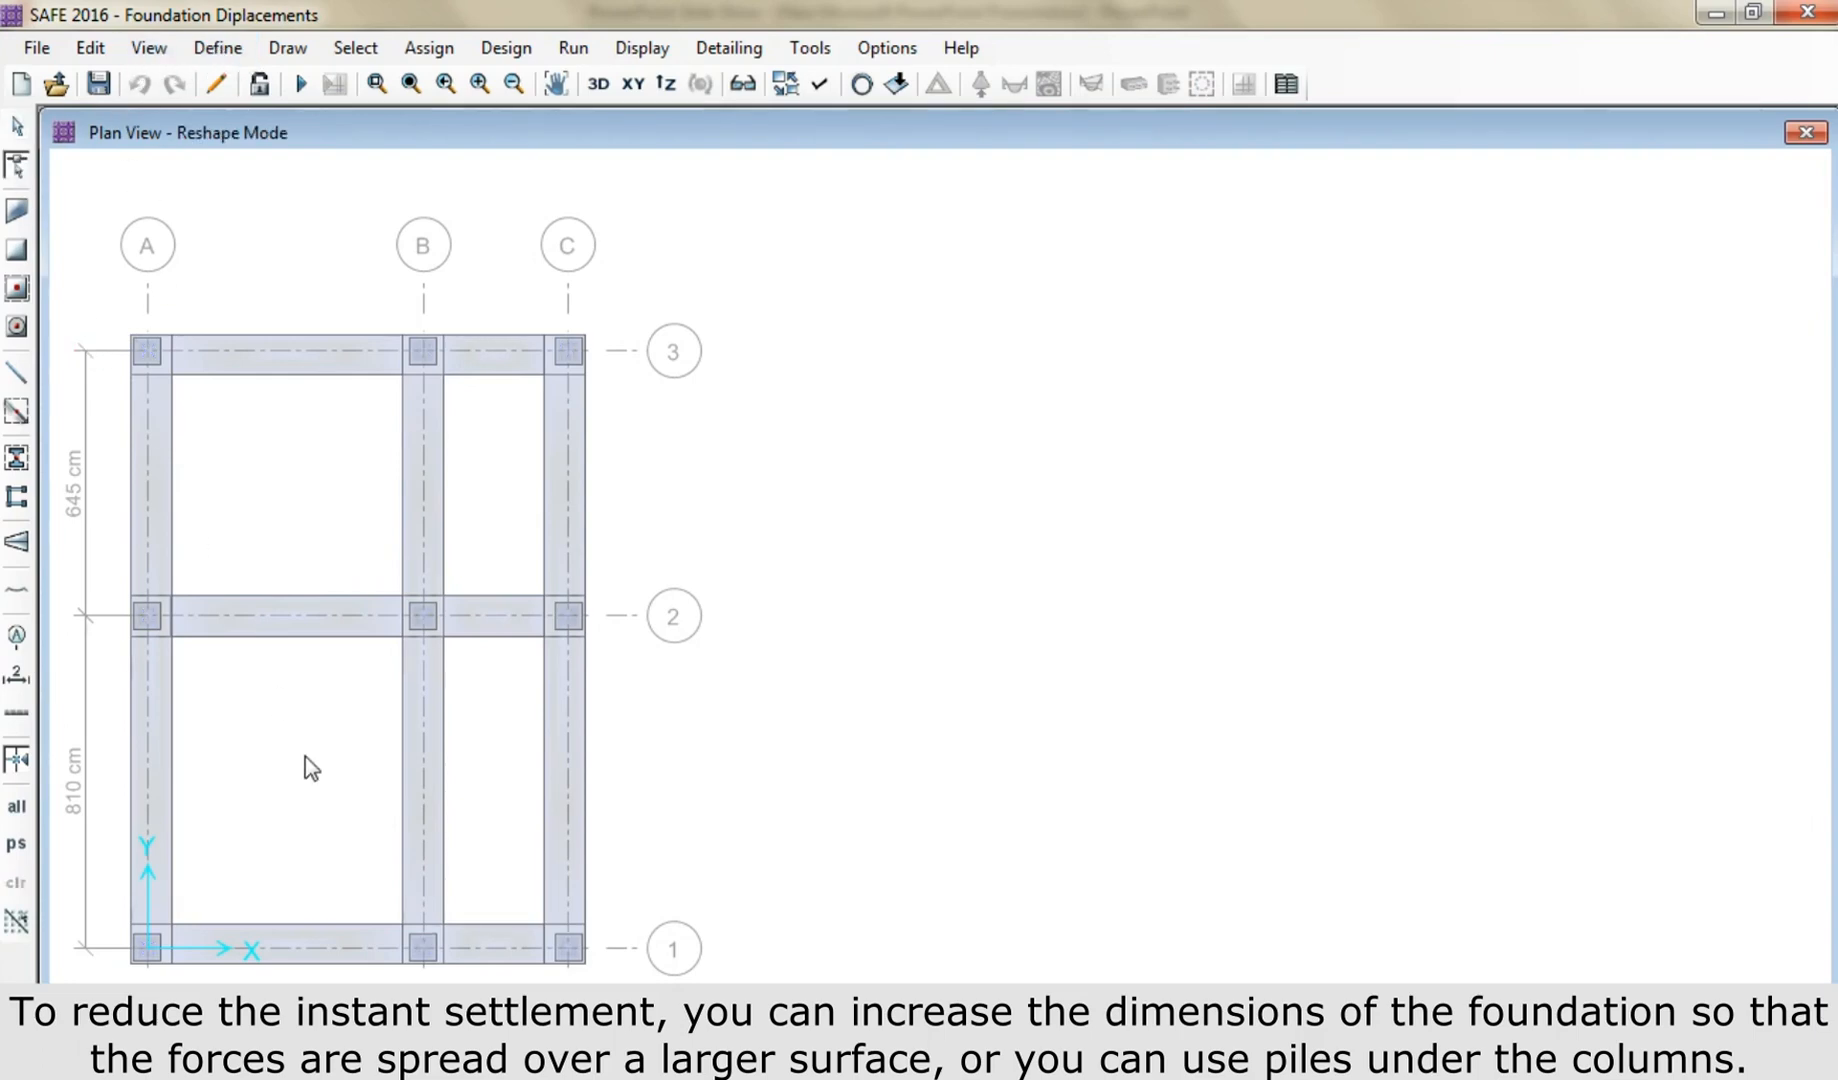
pyautogui.click(330, 668)
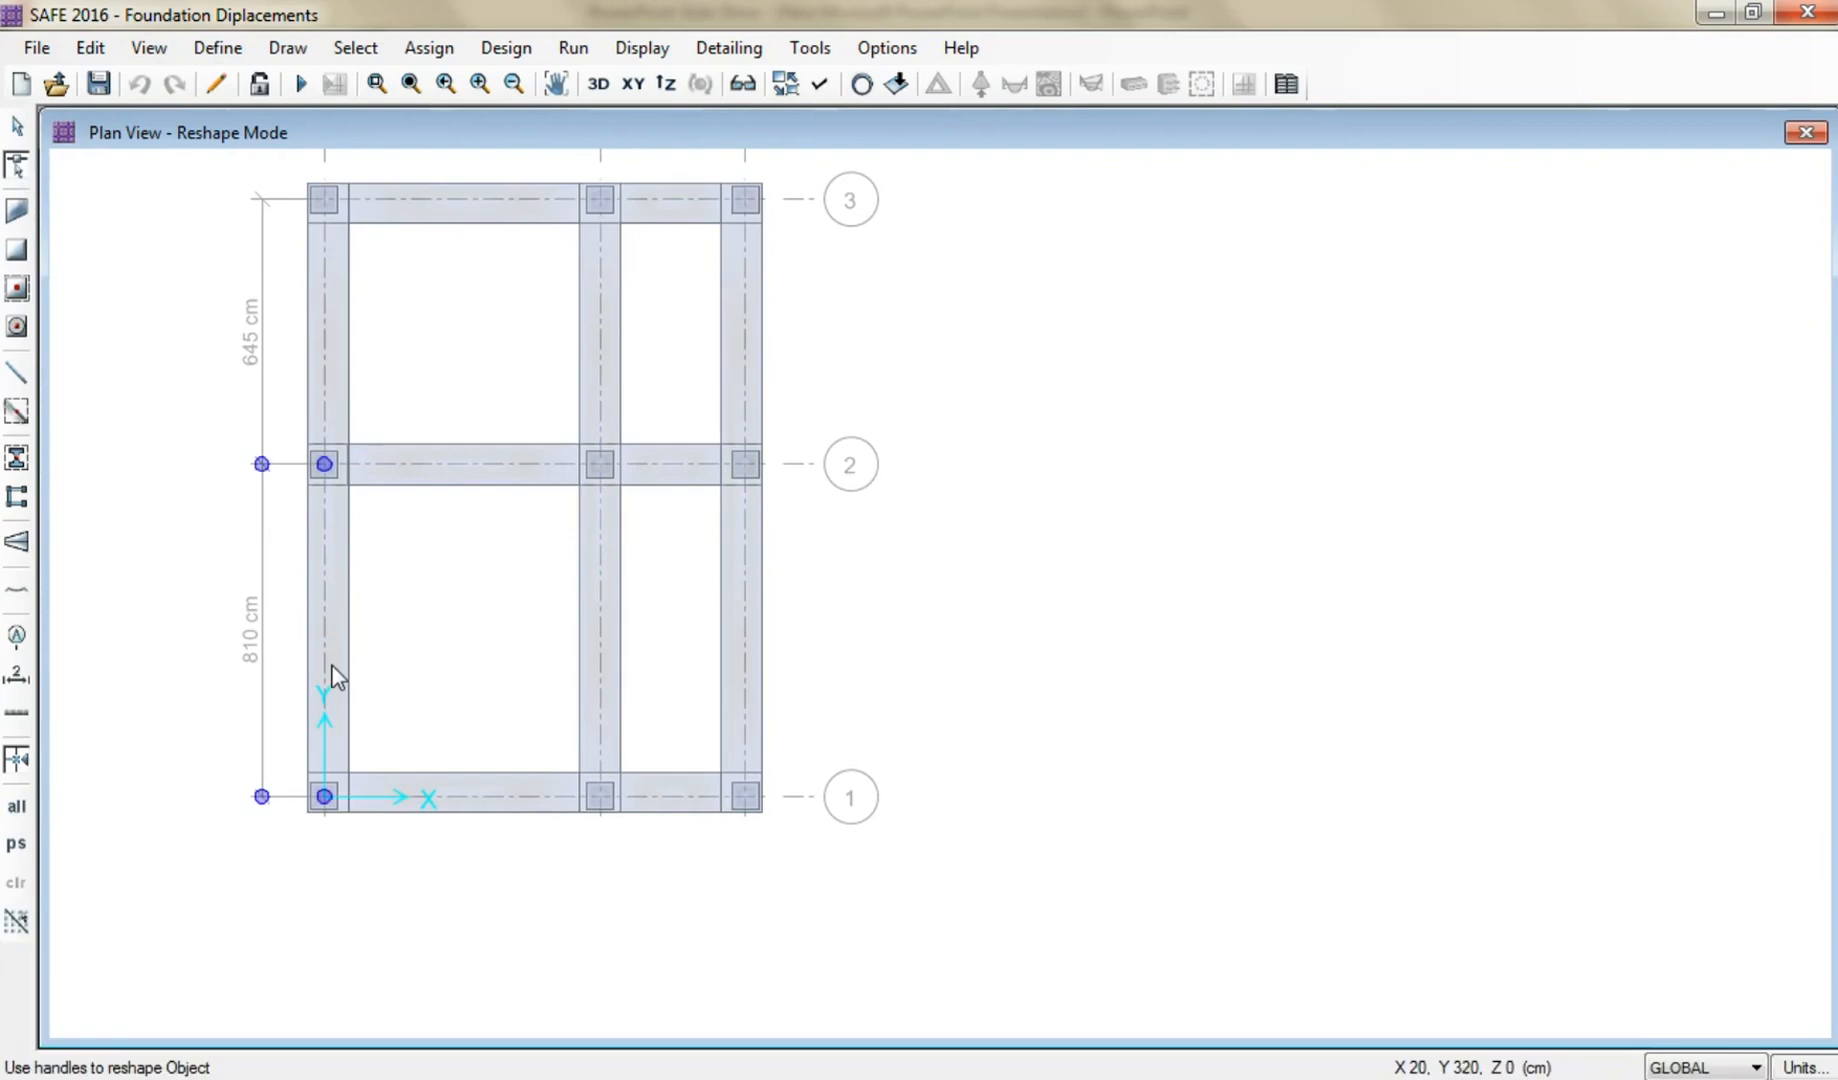
pyautogui.scroll(3, 334, 655)
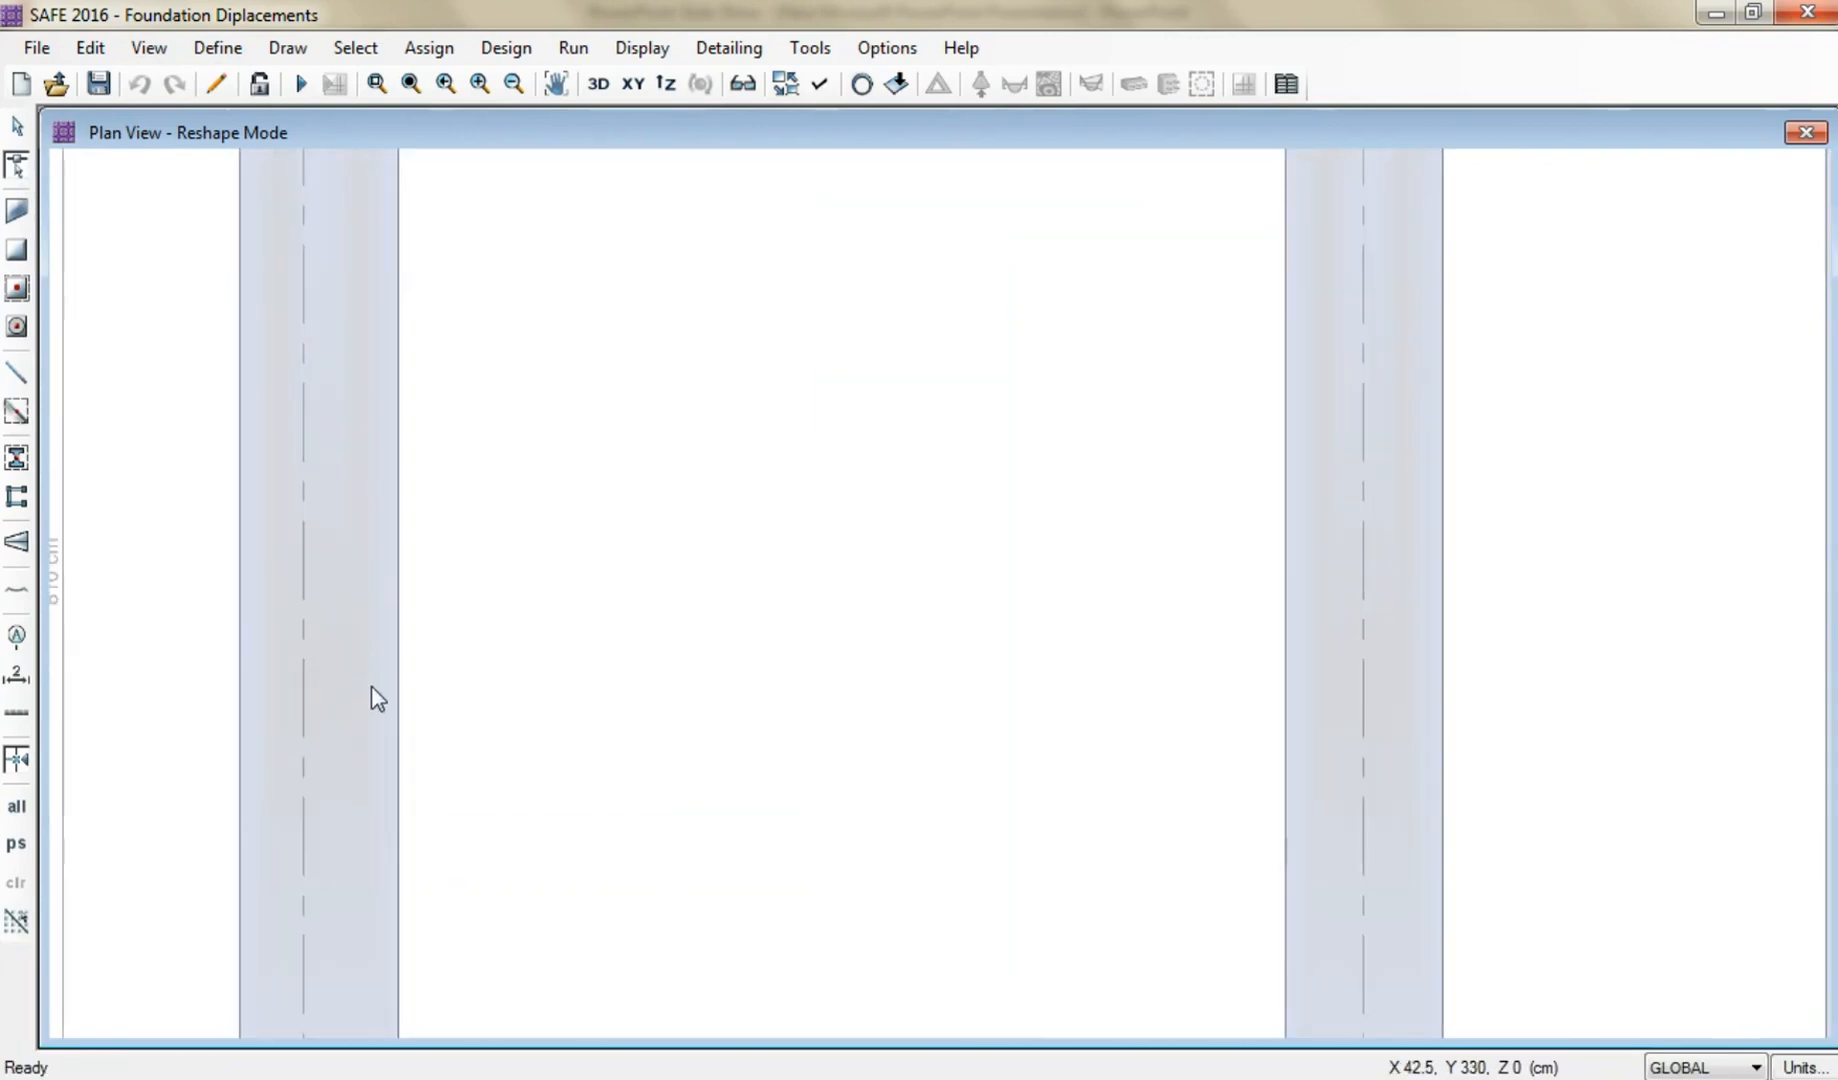
pyautogui.scroll(-3, 337, 612)
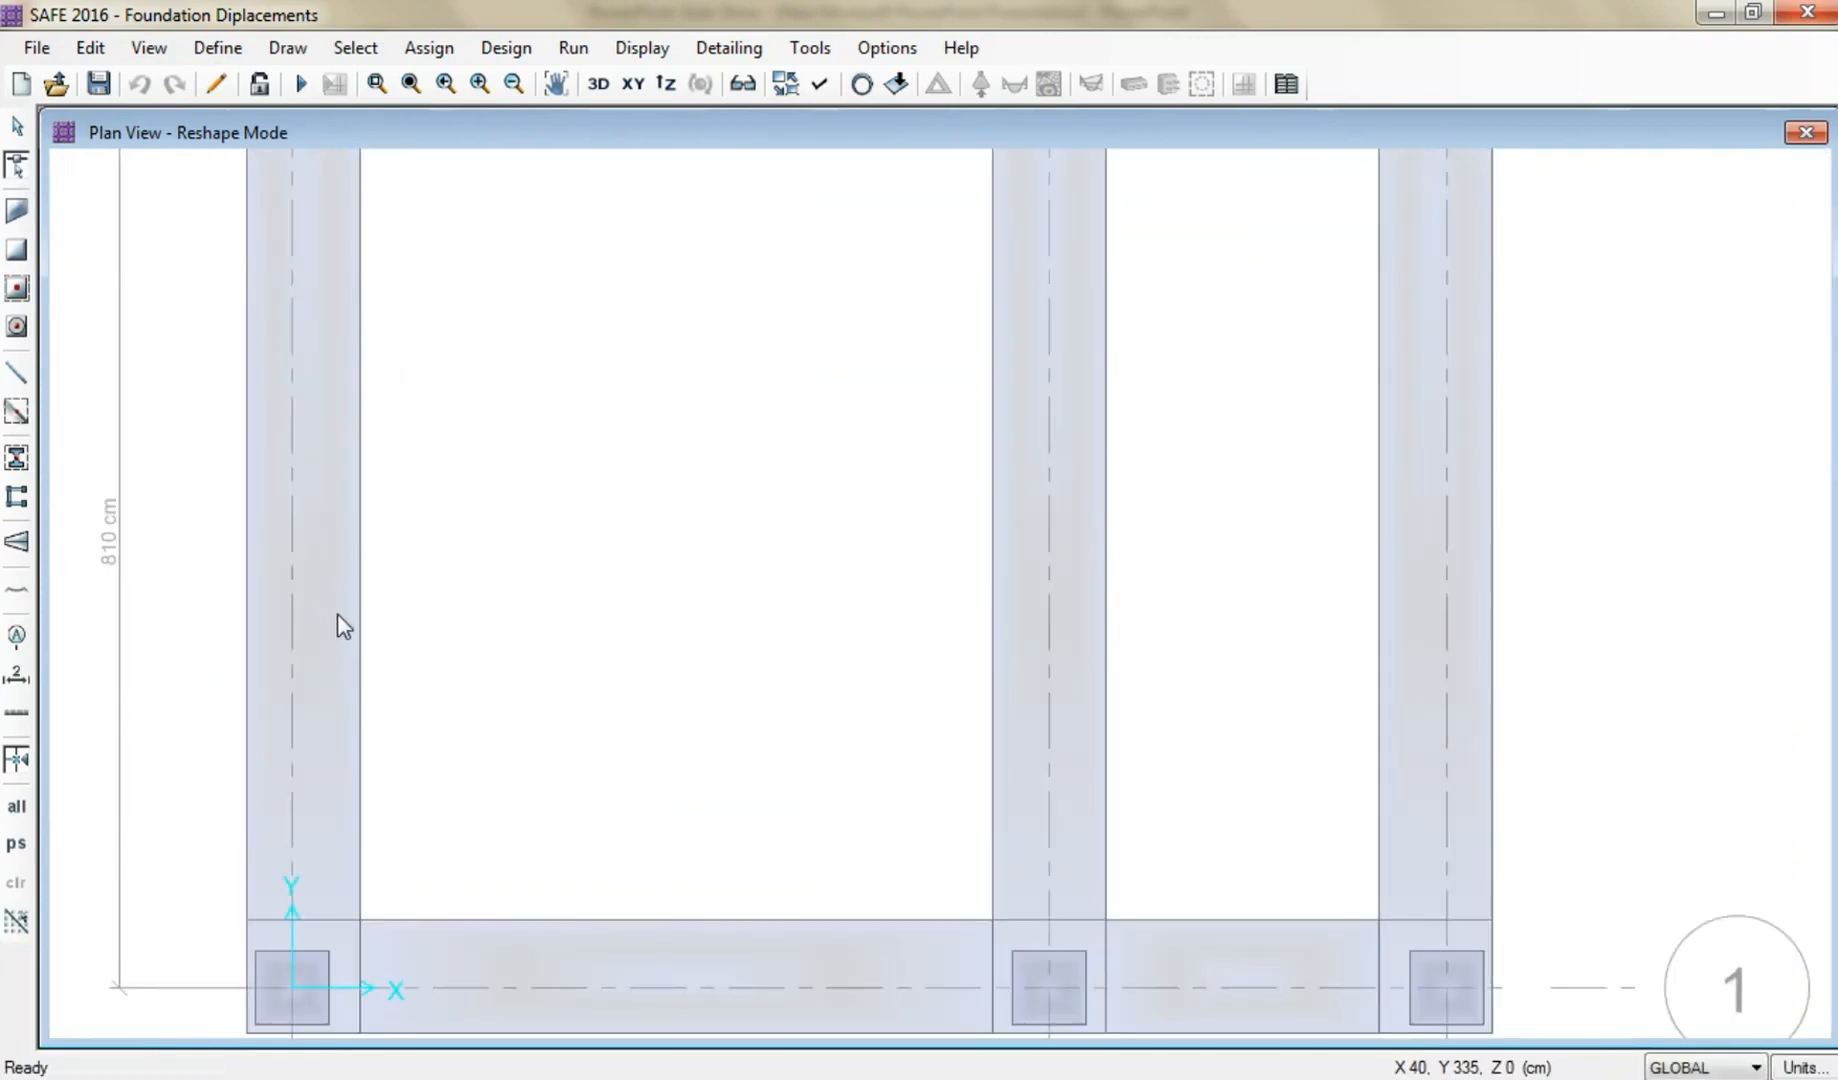
pyautogui.click(337, 613)
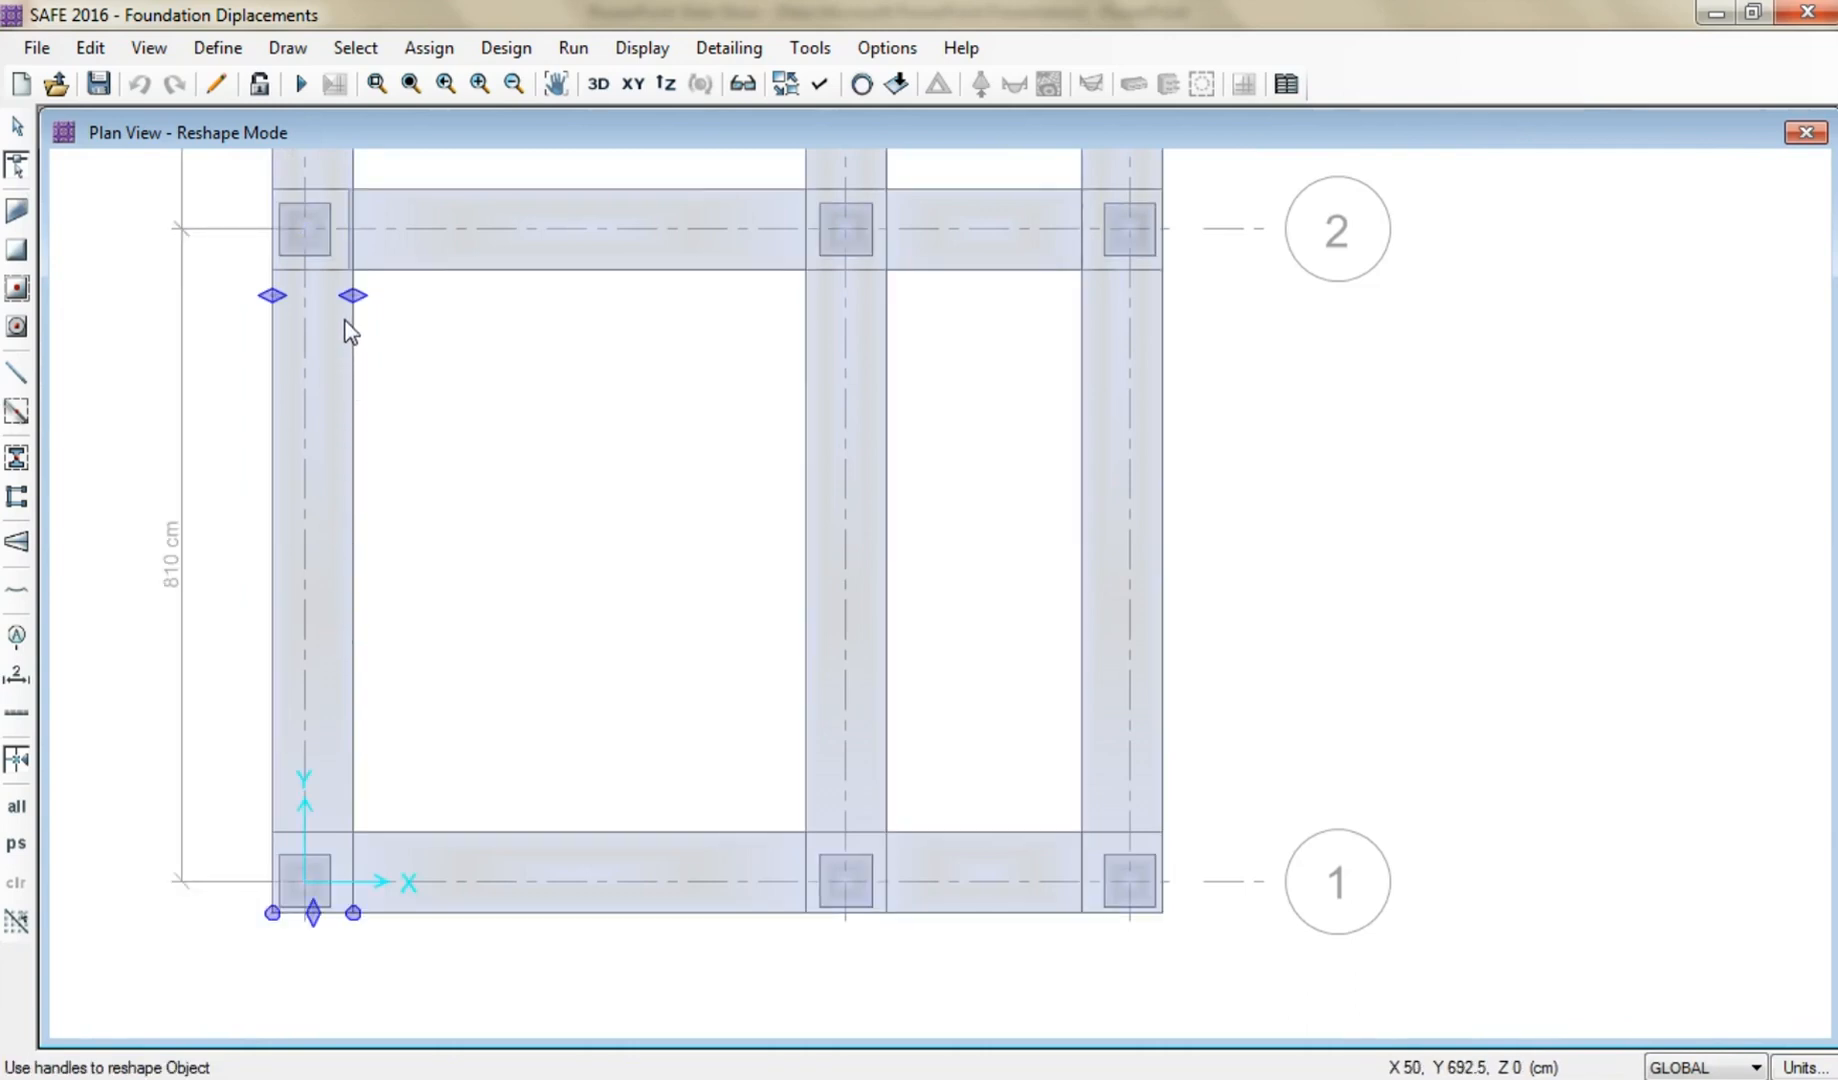
pyautogui.click(560, 857)
pyautogui.moveTo(578, 834); pyautogui.dragTo(583, 311)
pyautogui.click(581, 314)
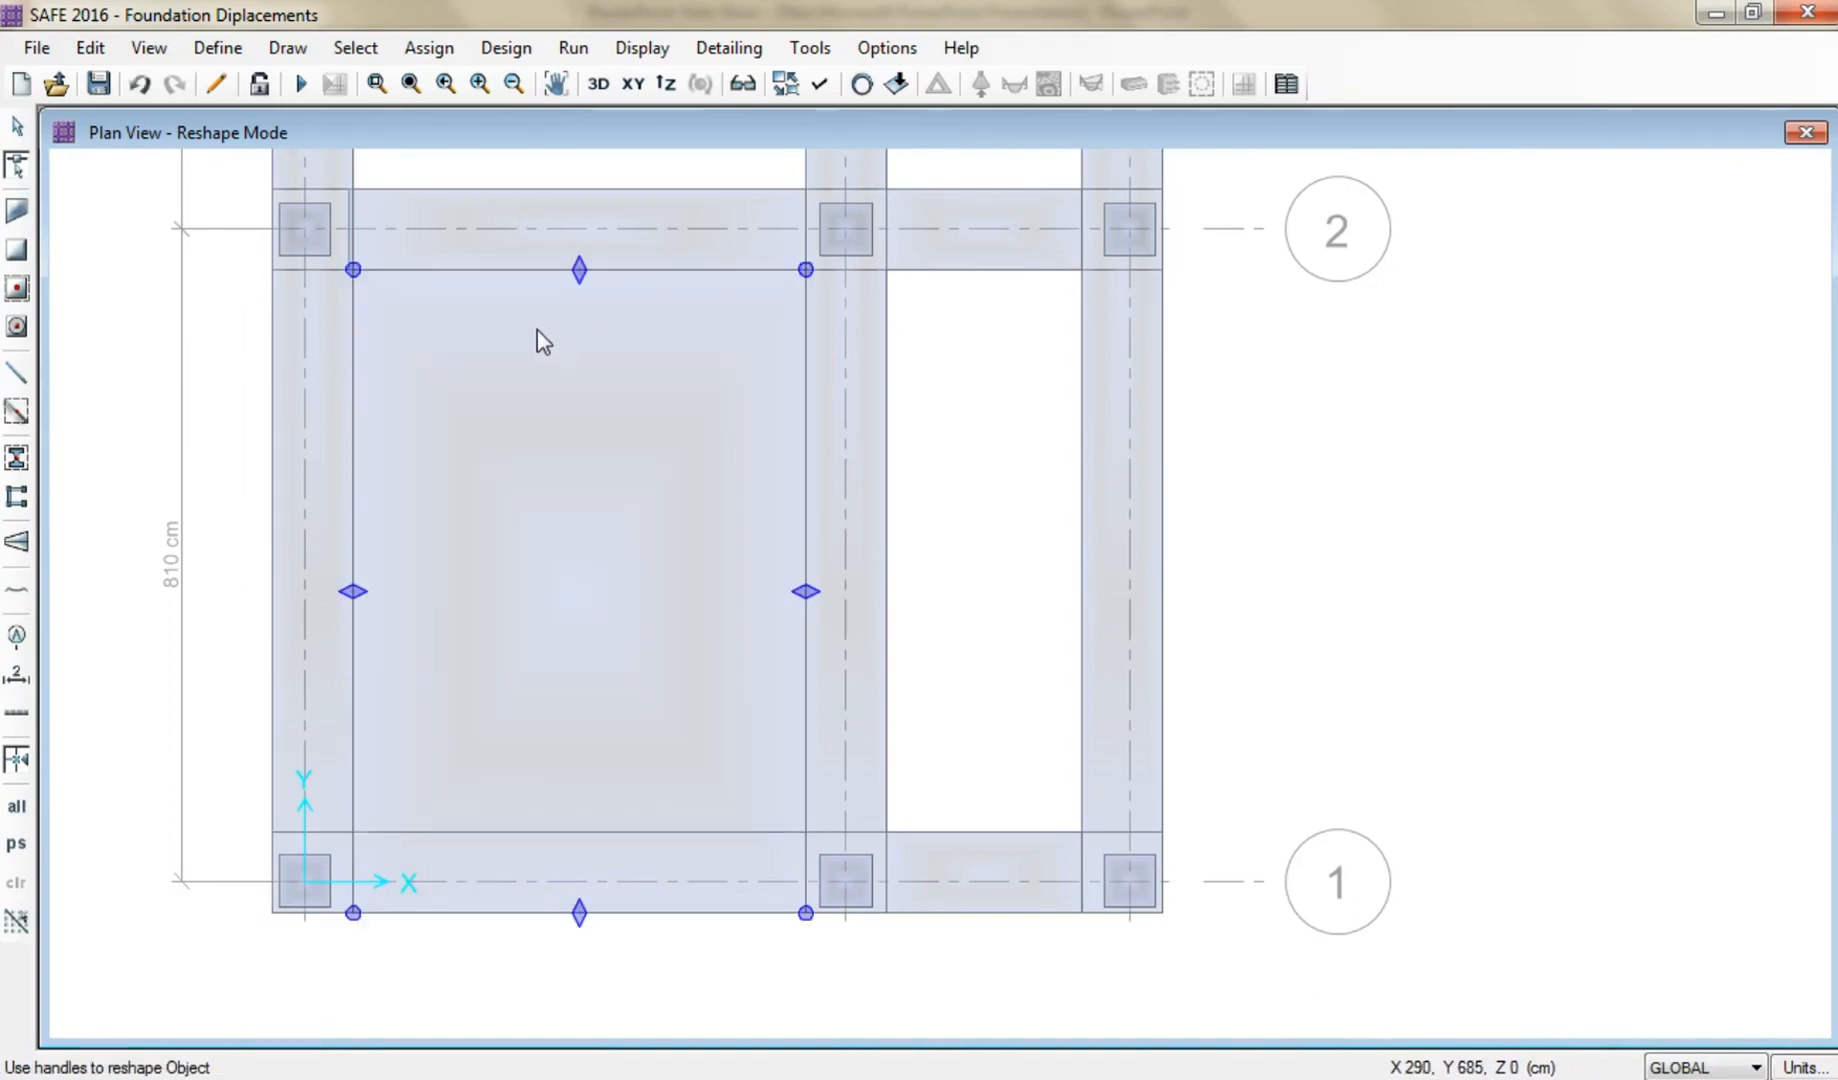
# Leave reshape mode, save and reanalyse the widened foundation, and return the display to the undeformed plan.
pyautogui.click(16, 125)
pyautogui.click(420, 82)
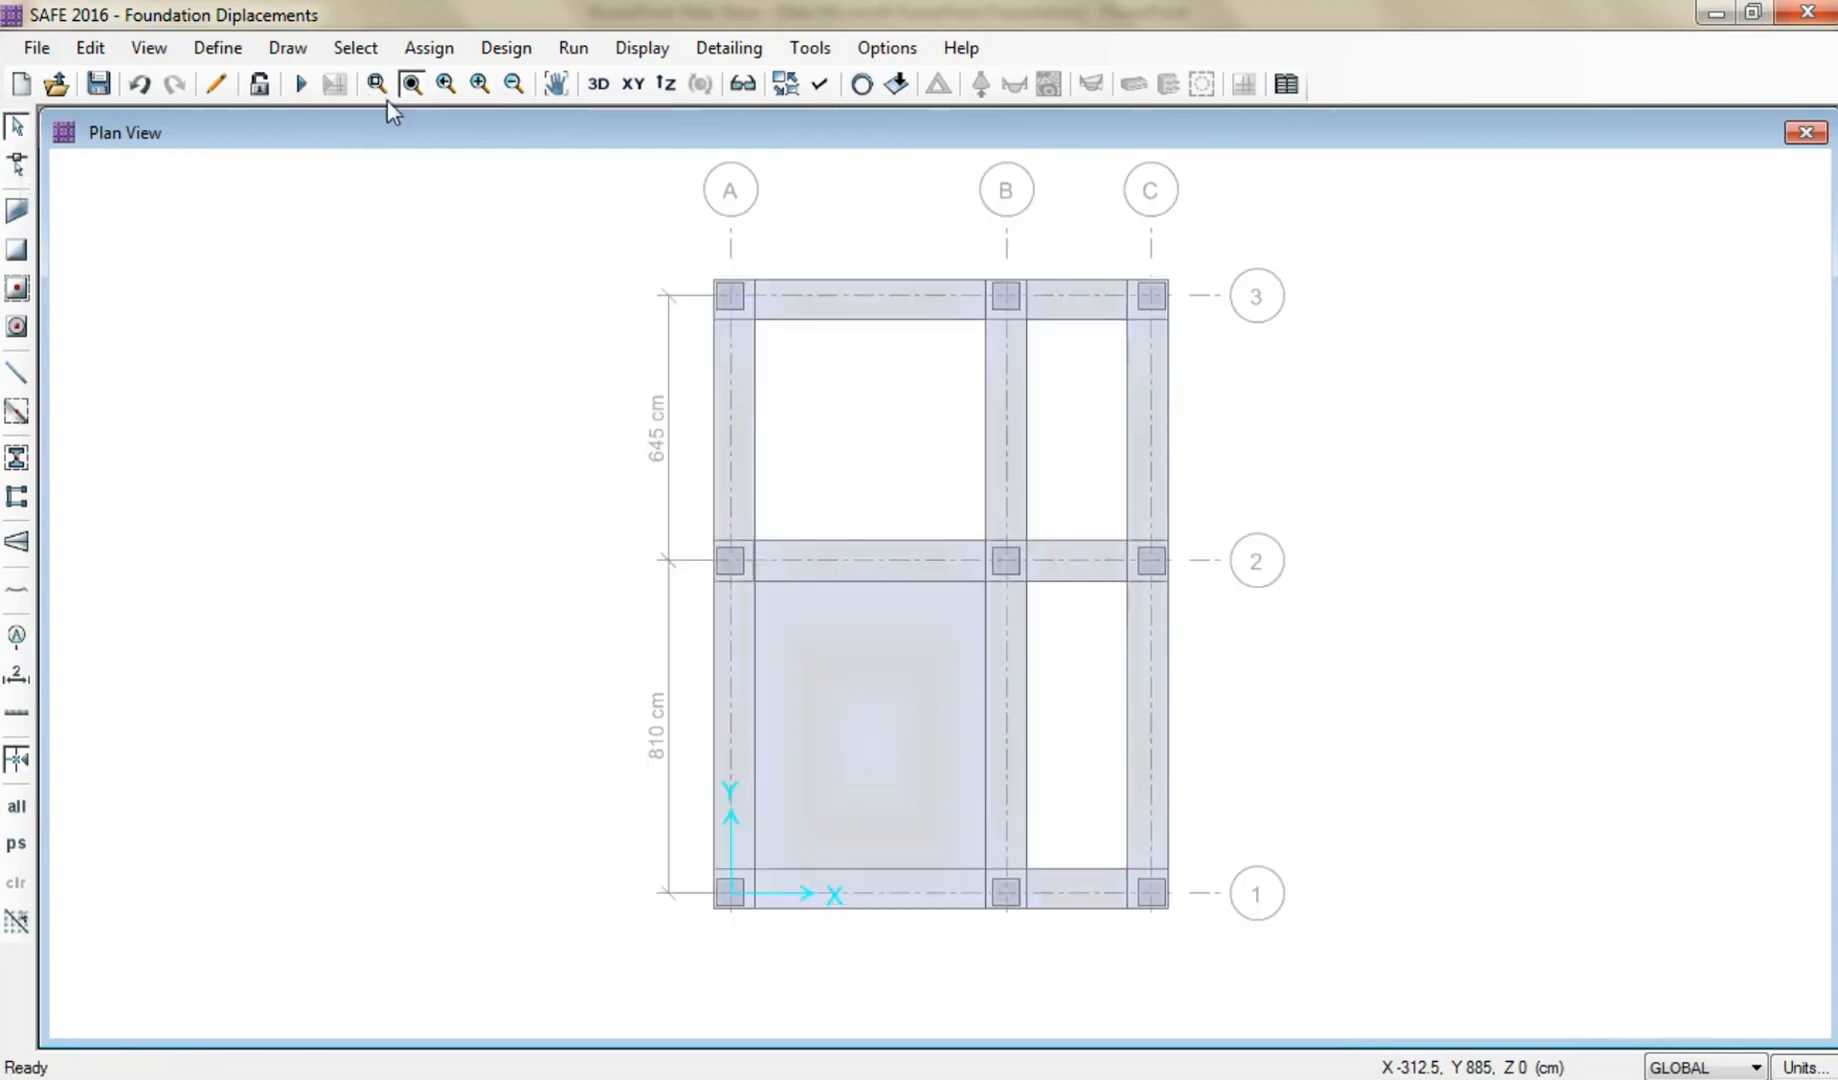
pyautogui.click(96, 83)
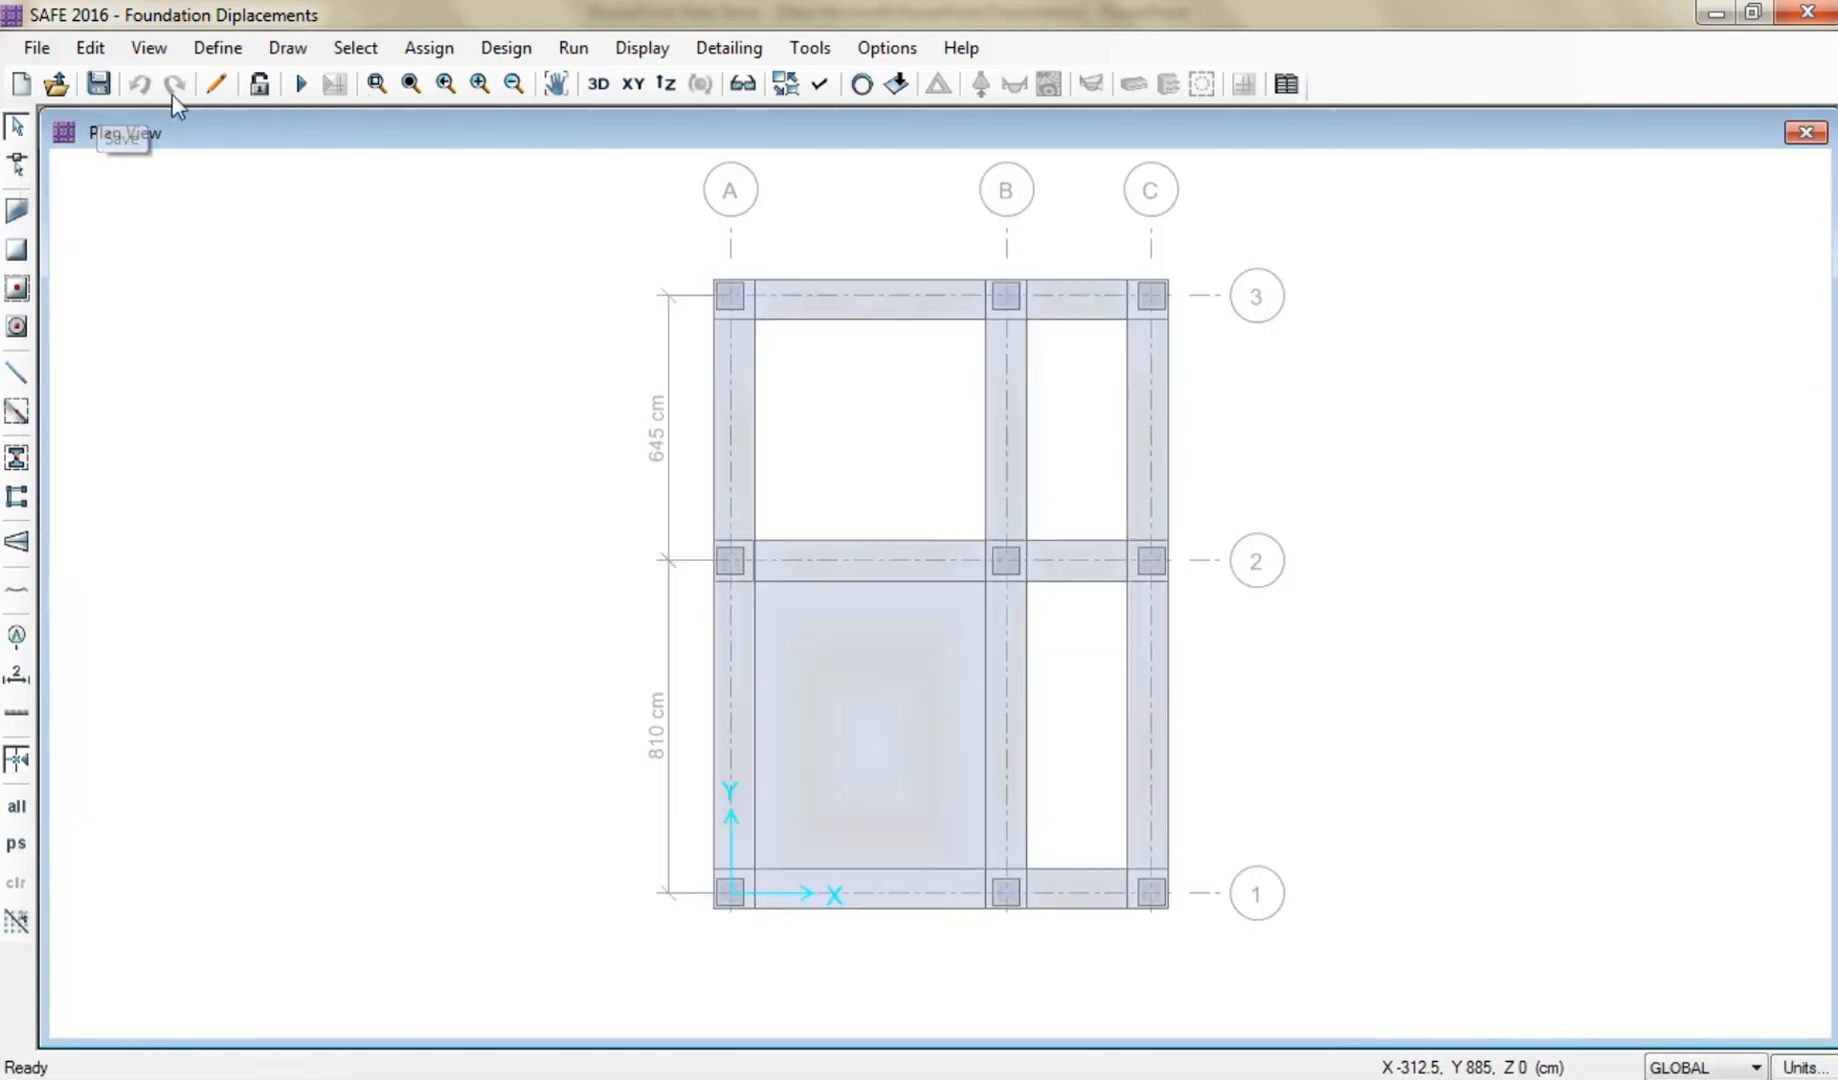
pyautogui.click(296, 84)
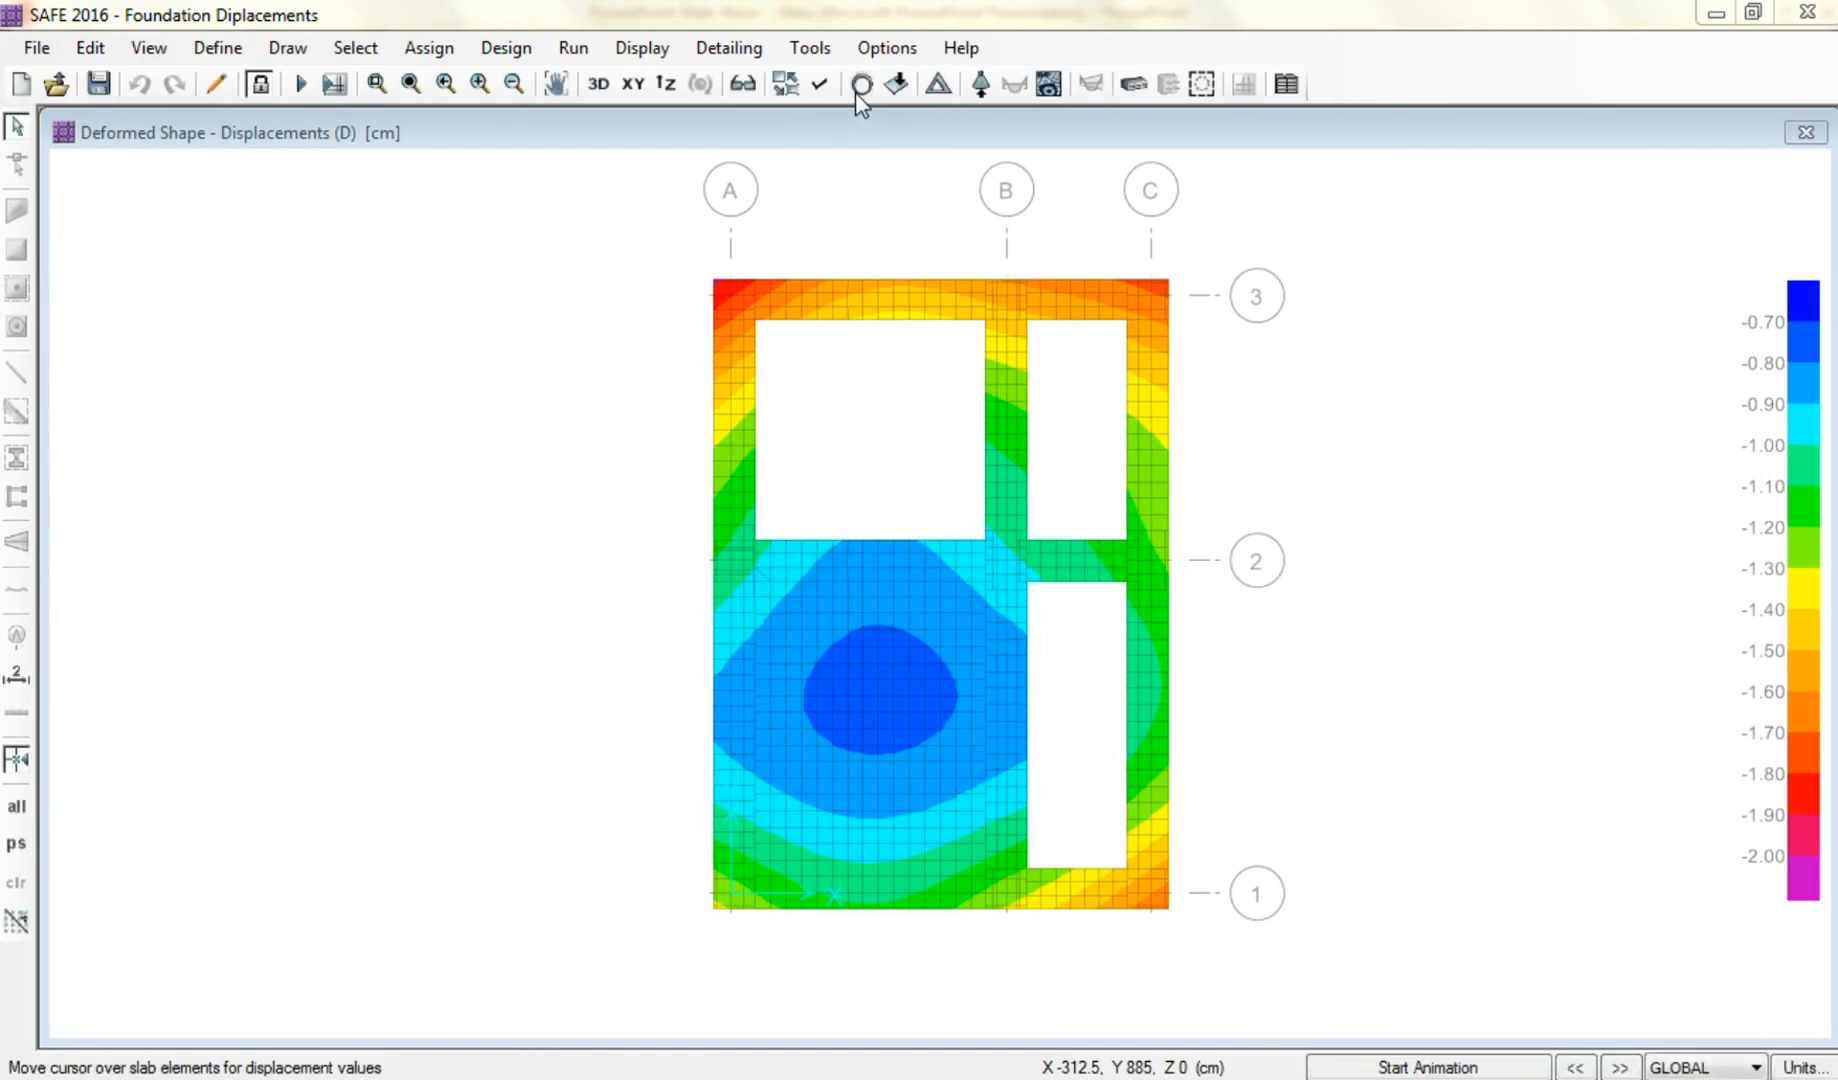
pyautogui.click(861, 84)
pyautogui.moveTo(1034, 295); pyautogui.dragTo(396, 341, button='middle')
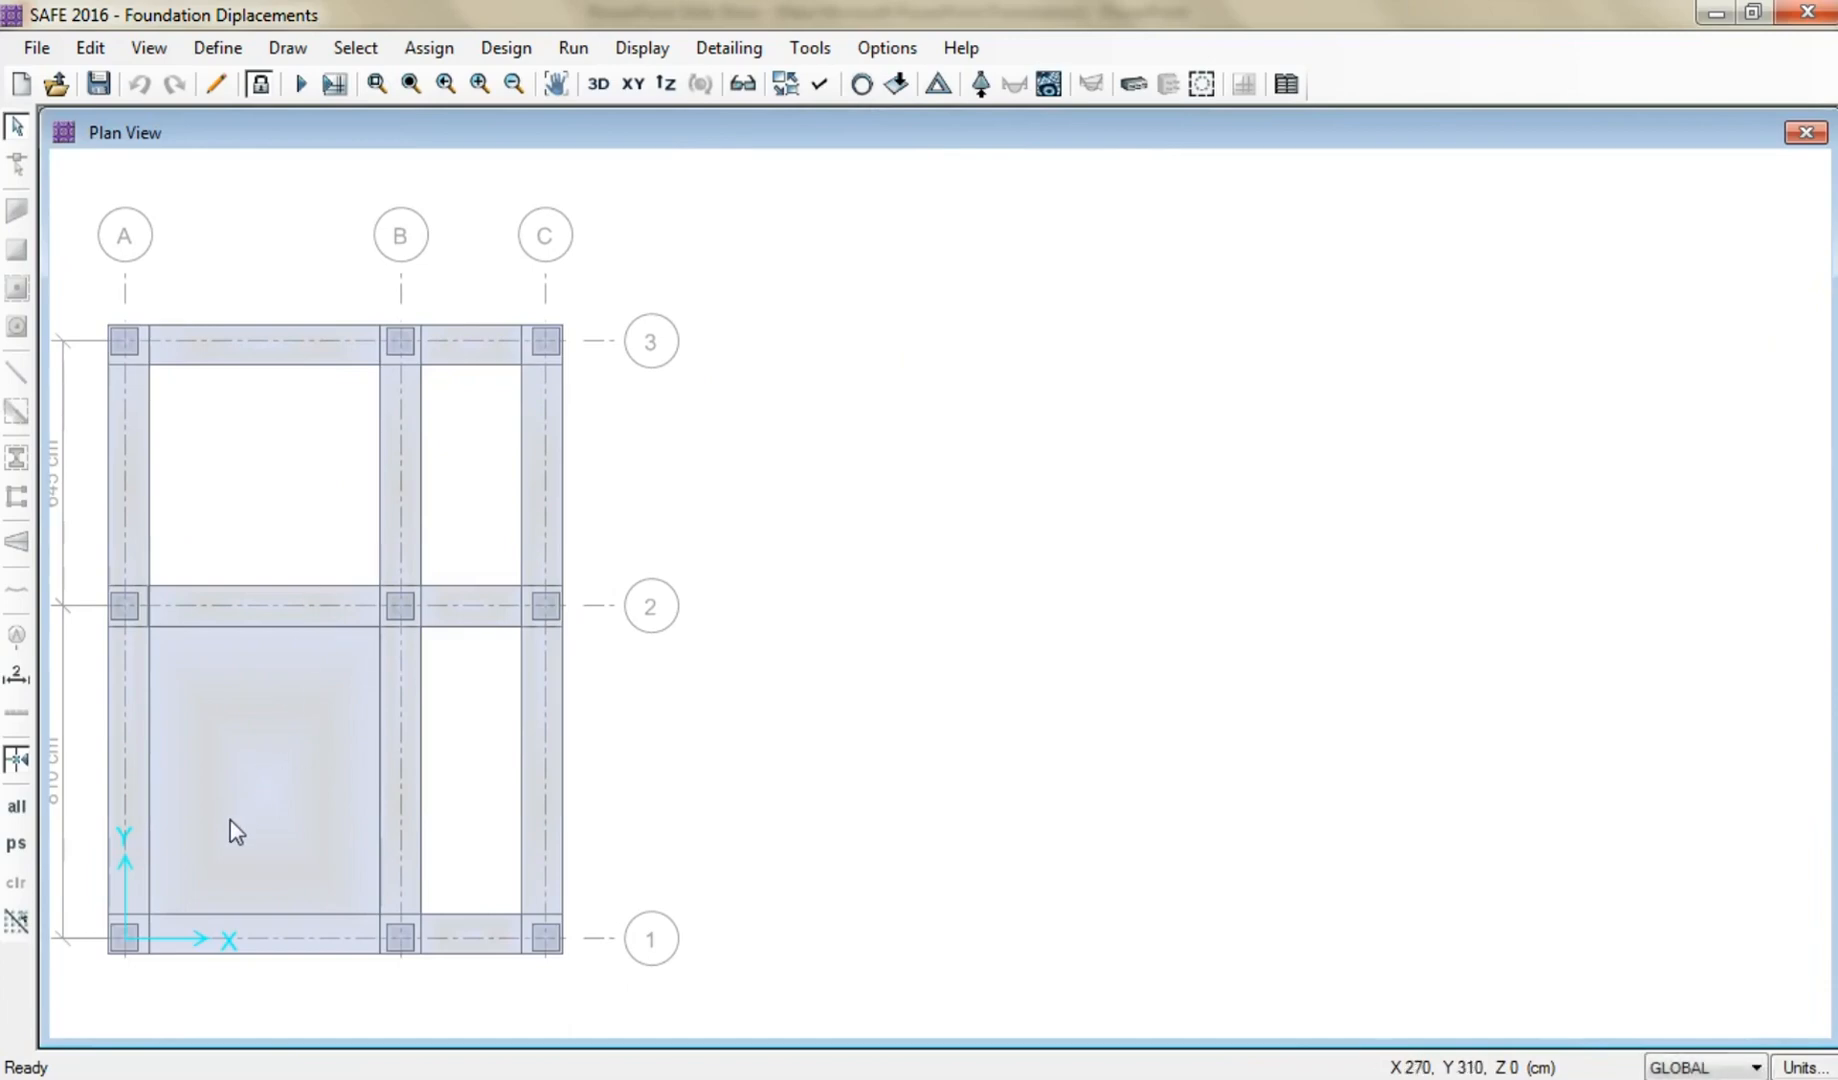
# Clear the restored previous selection and reselect only the nine column nodes at the intersections of axes A, B, C and 1, 2, 3.
pyautogui.click(16, 845)
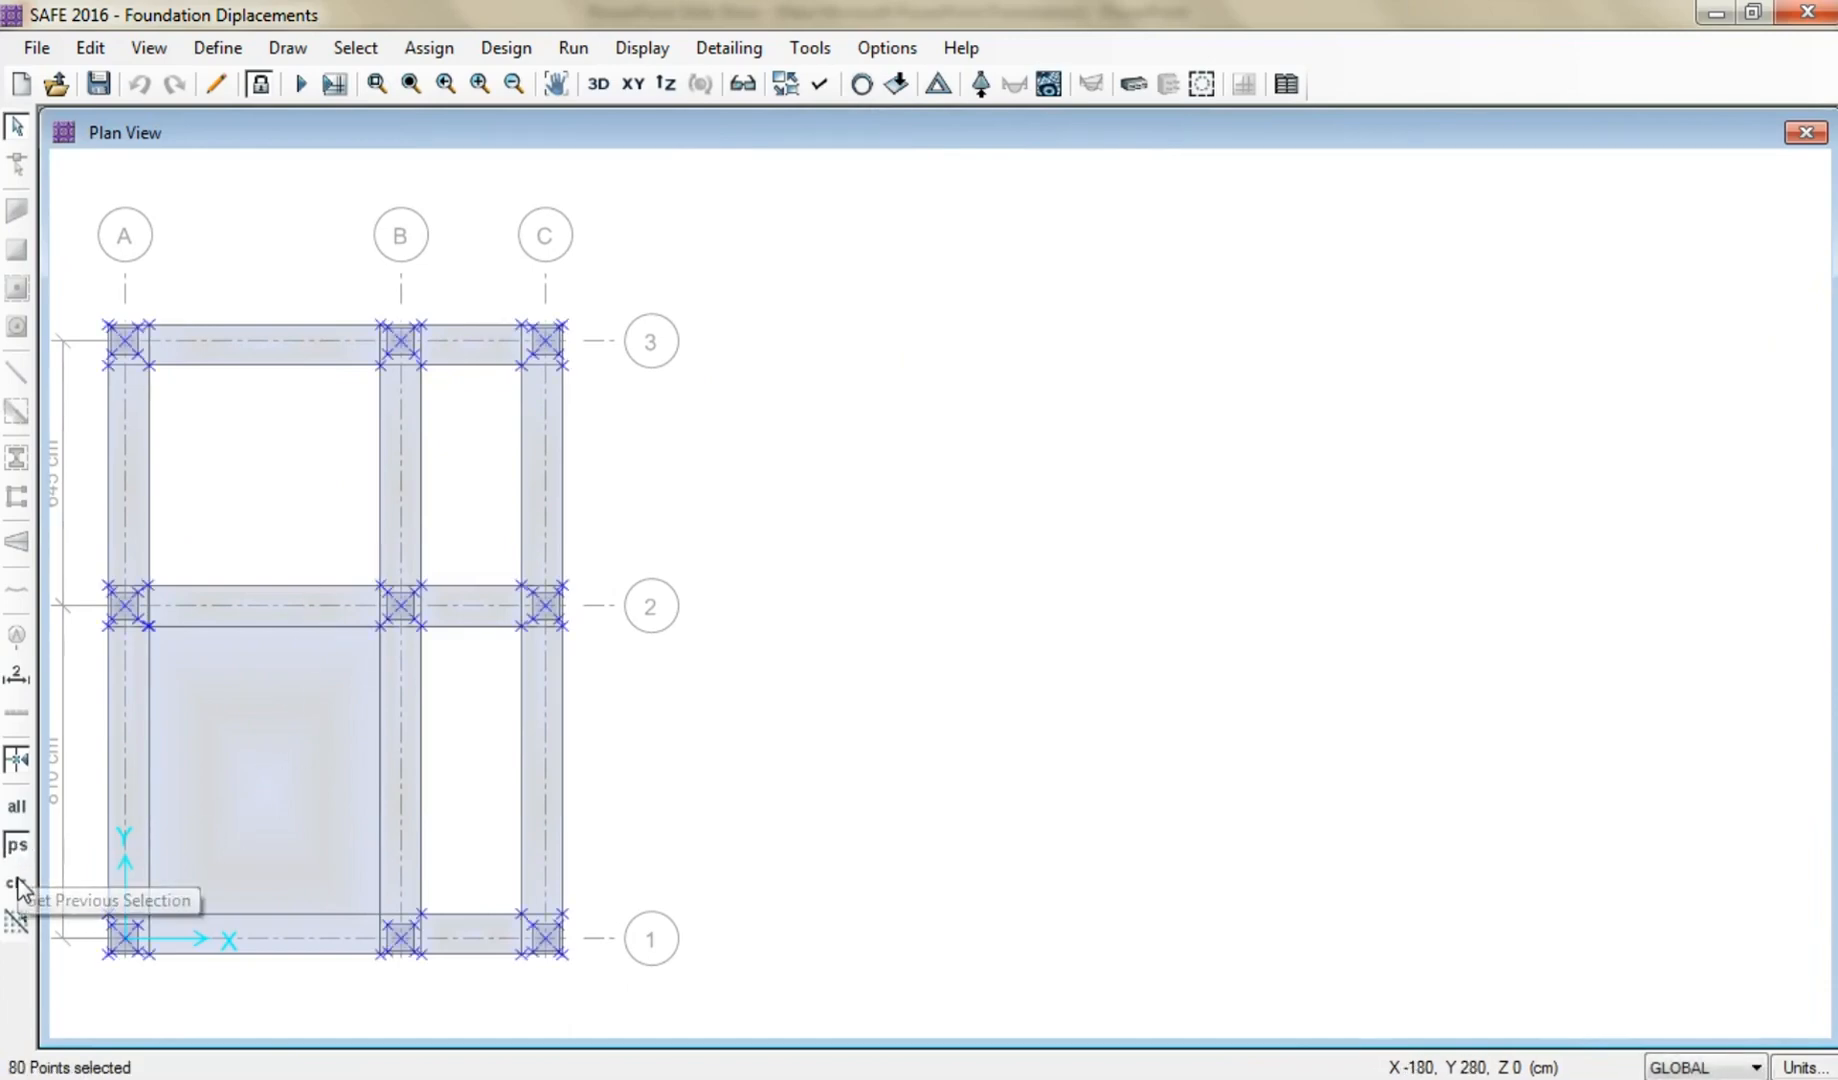
pyautogui.click(17, 883)
pyautogui.click(124, 938)
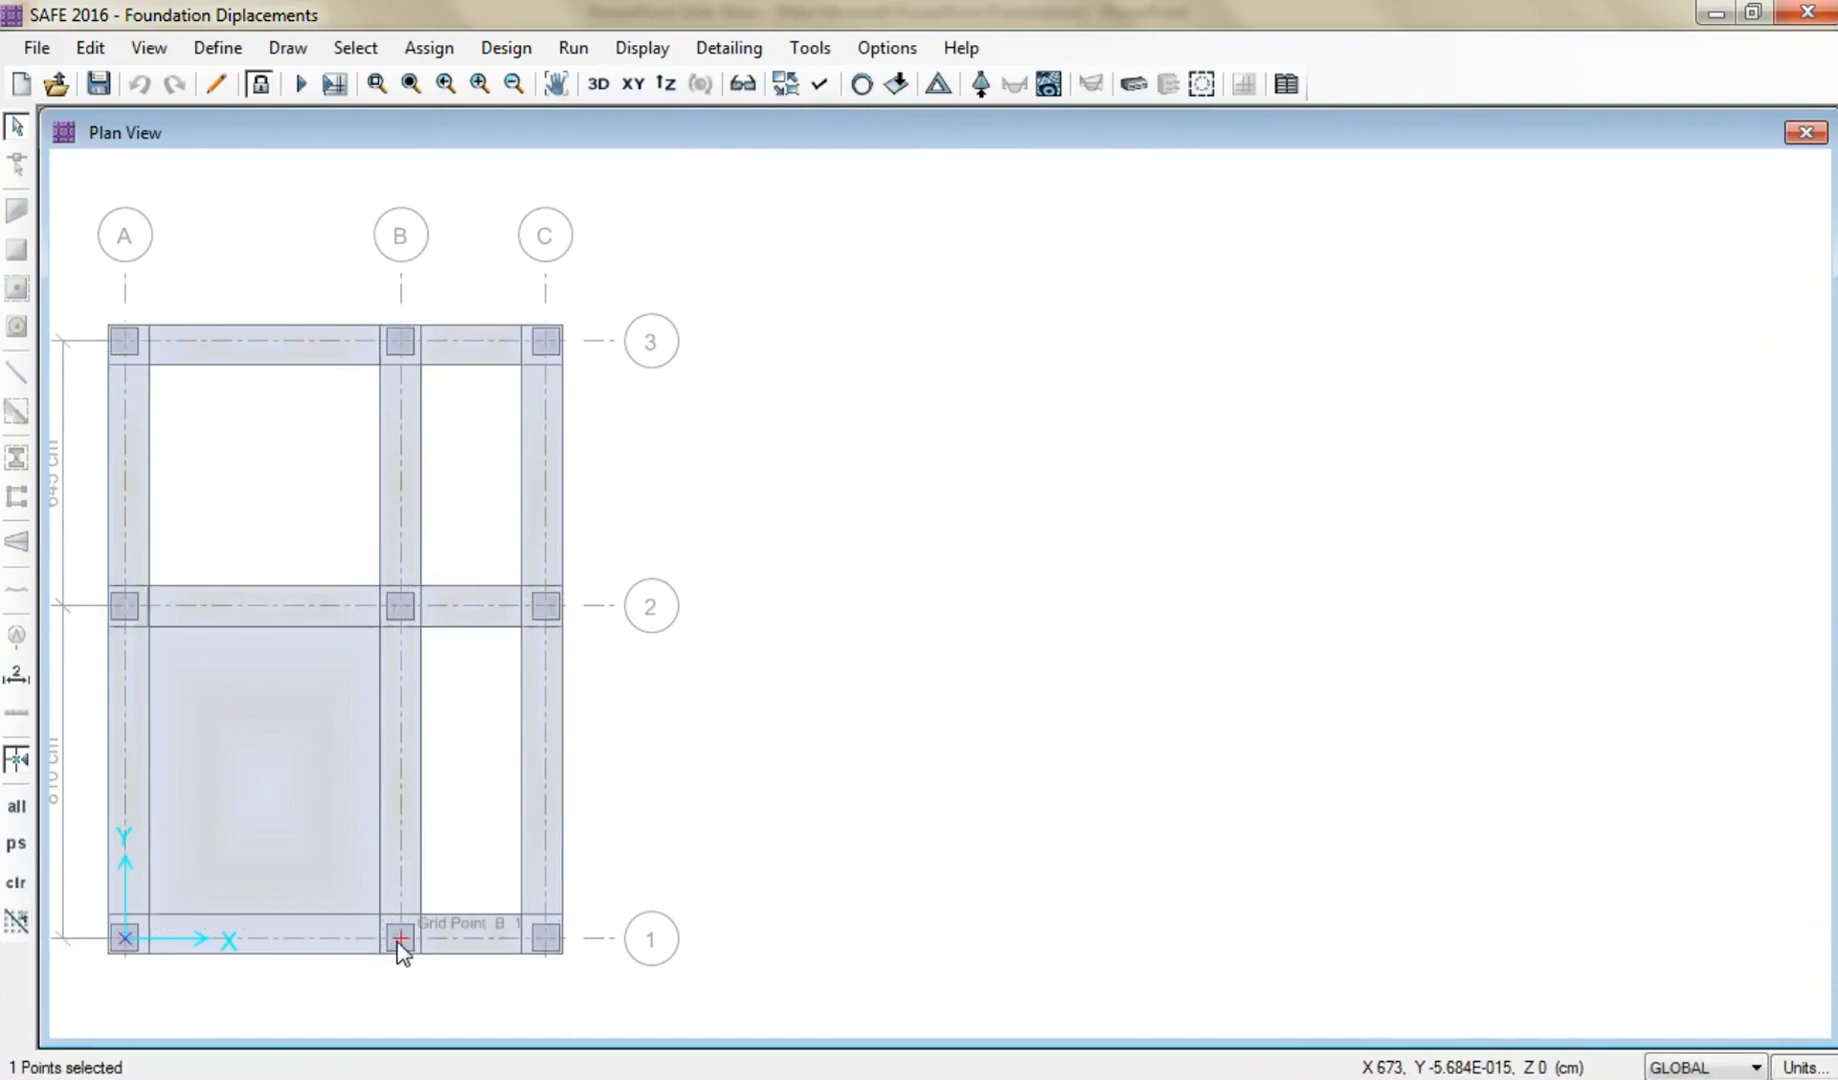
pyautogui.click(400, 938)
pyautogui.click(545, 938)
pyautogui.click(124, 605)
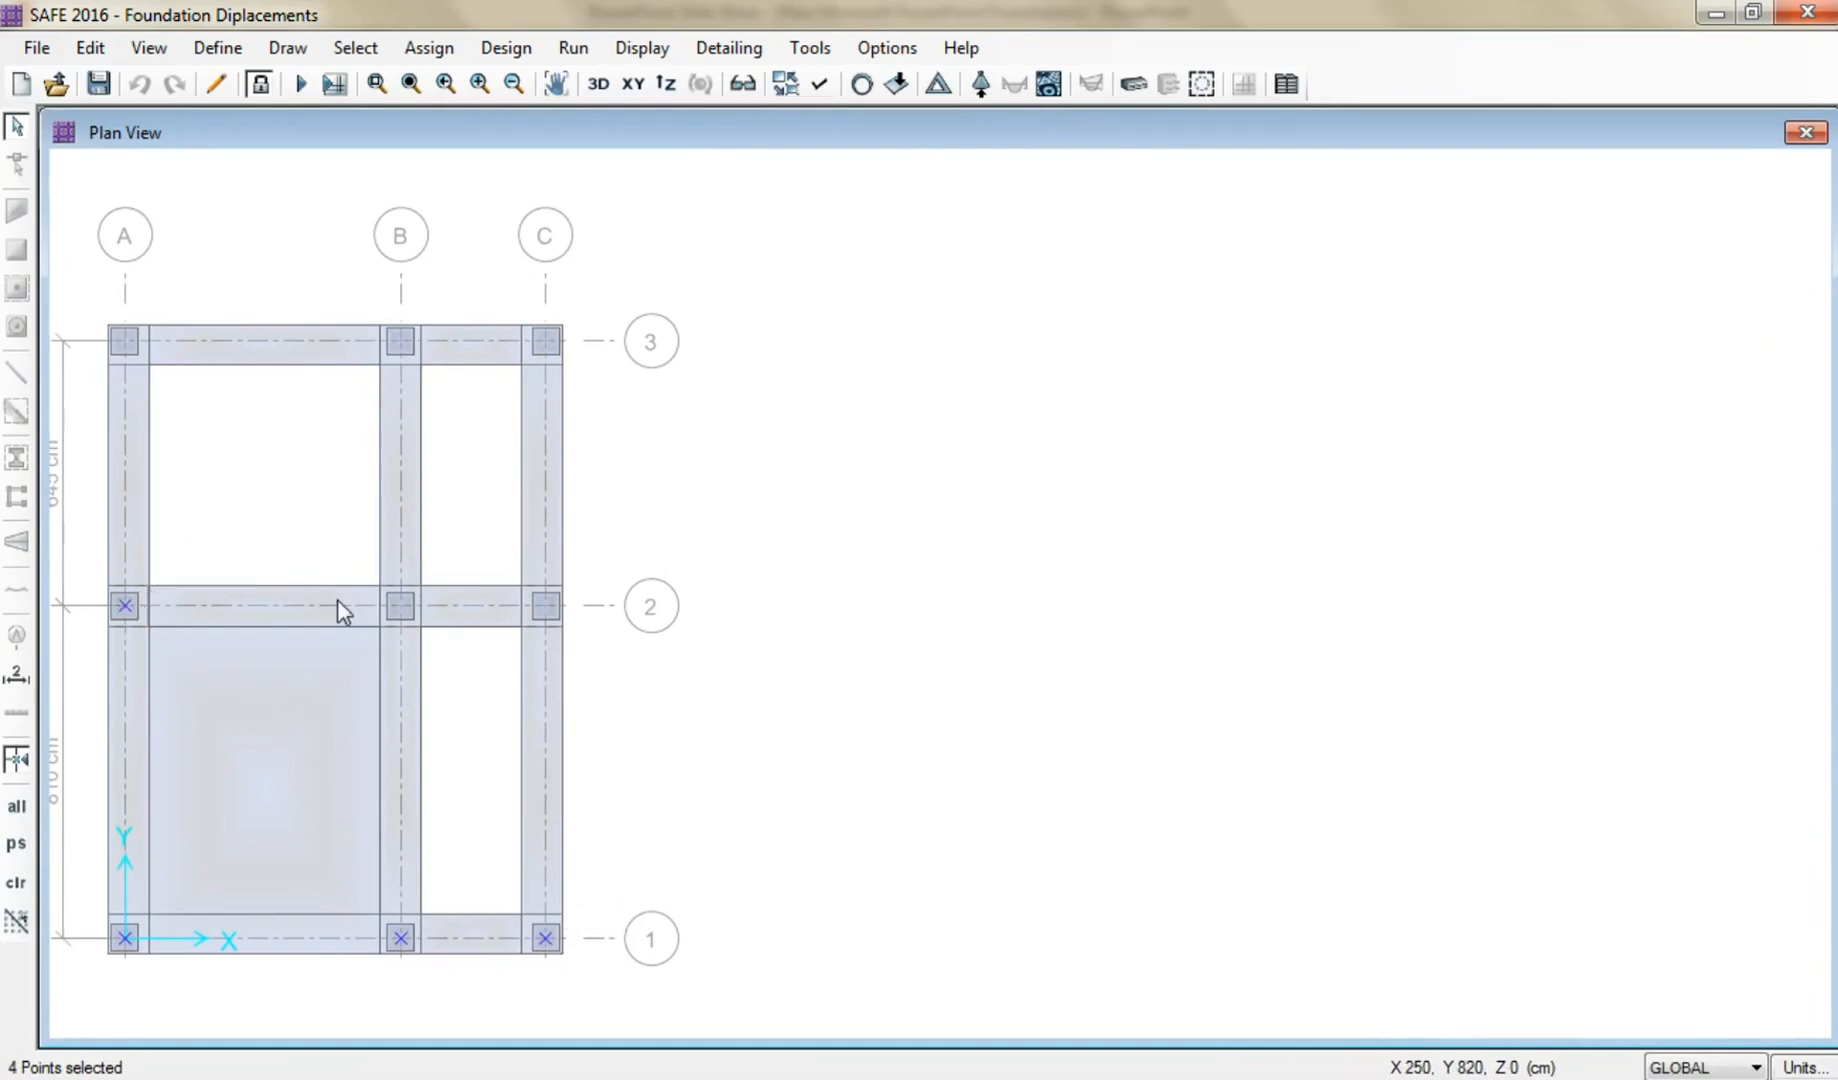
pyautogui.click(398, 606)
pyautogui.click(545, 605)
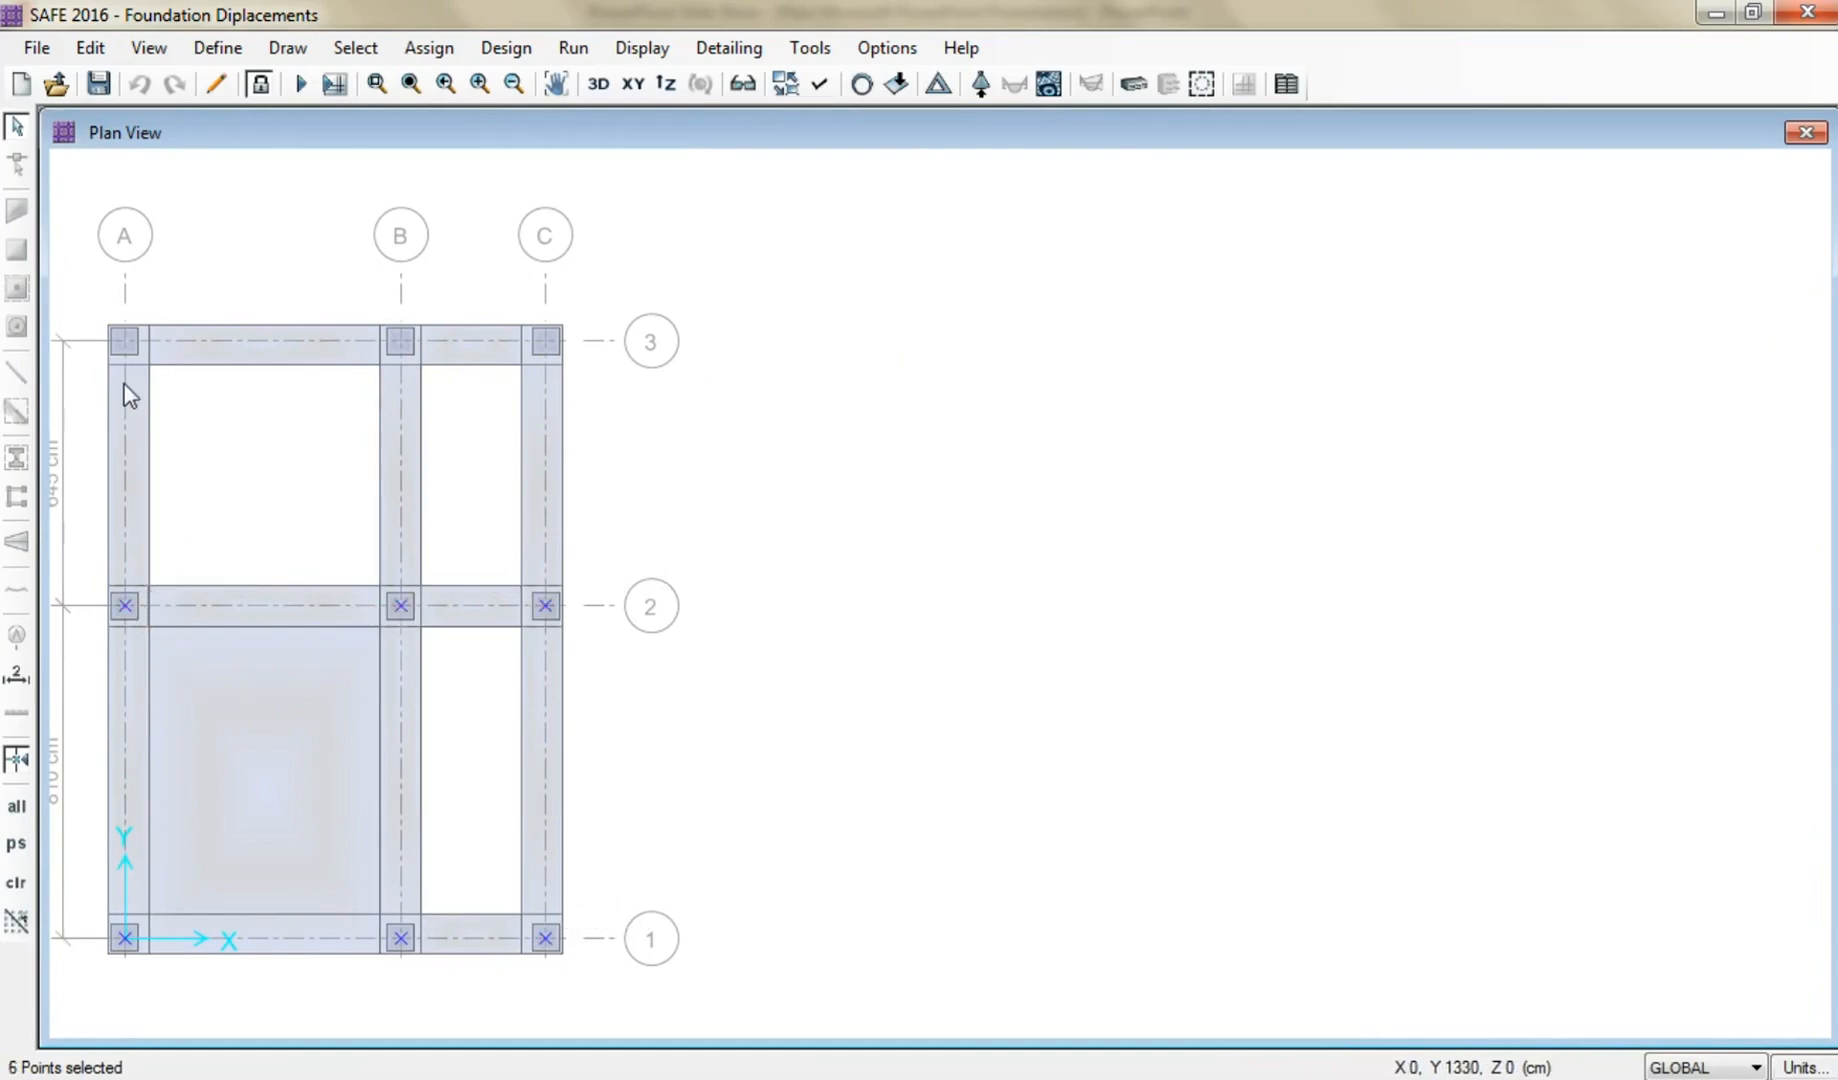
pyautogui.click(120, 344)
pyautogui.click(400, 342)
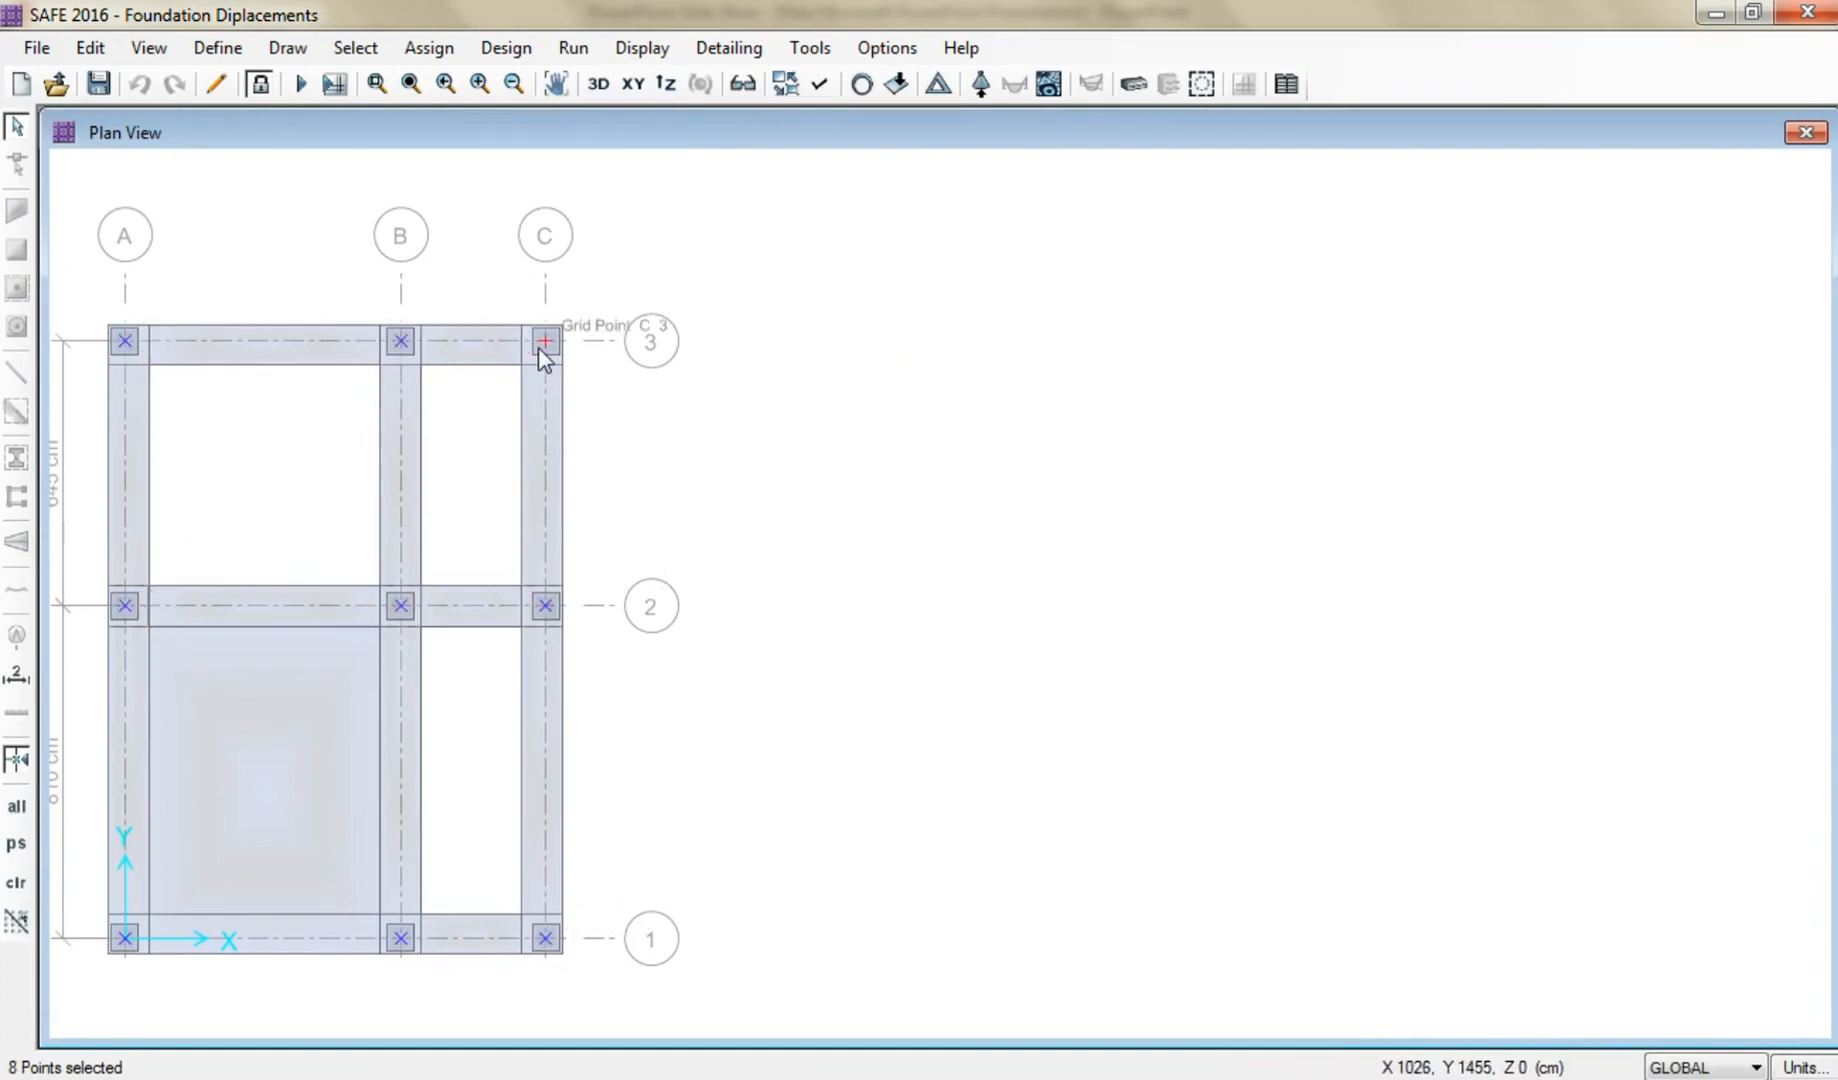
pyautogui.click(547, 343)
# Display the Nodal Displacements table for the selected nodes beside the widened foundation plan and select node 1's Uz value.
pyautogui.click(643, 48)
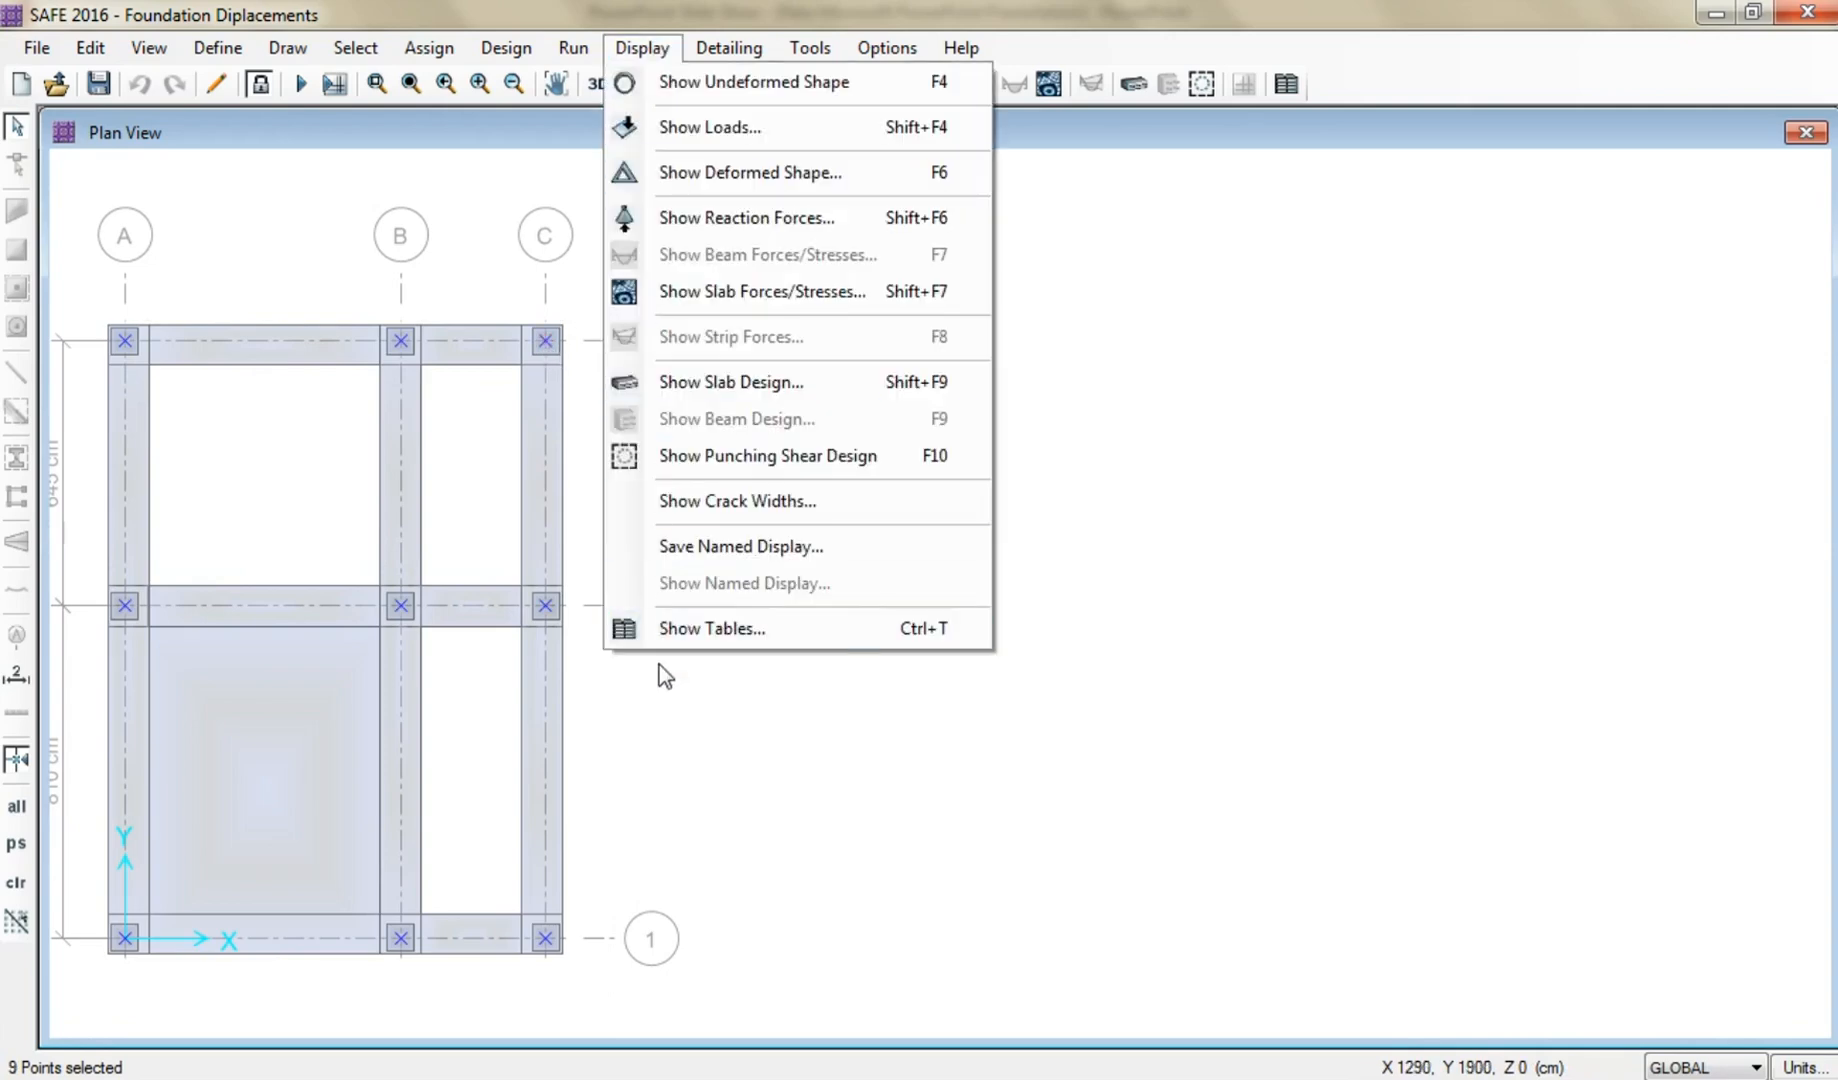
pyautogui.click(660, 632)
pyautogui.click(1280, 902)
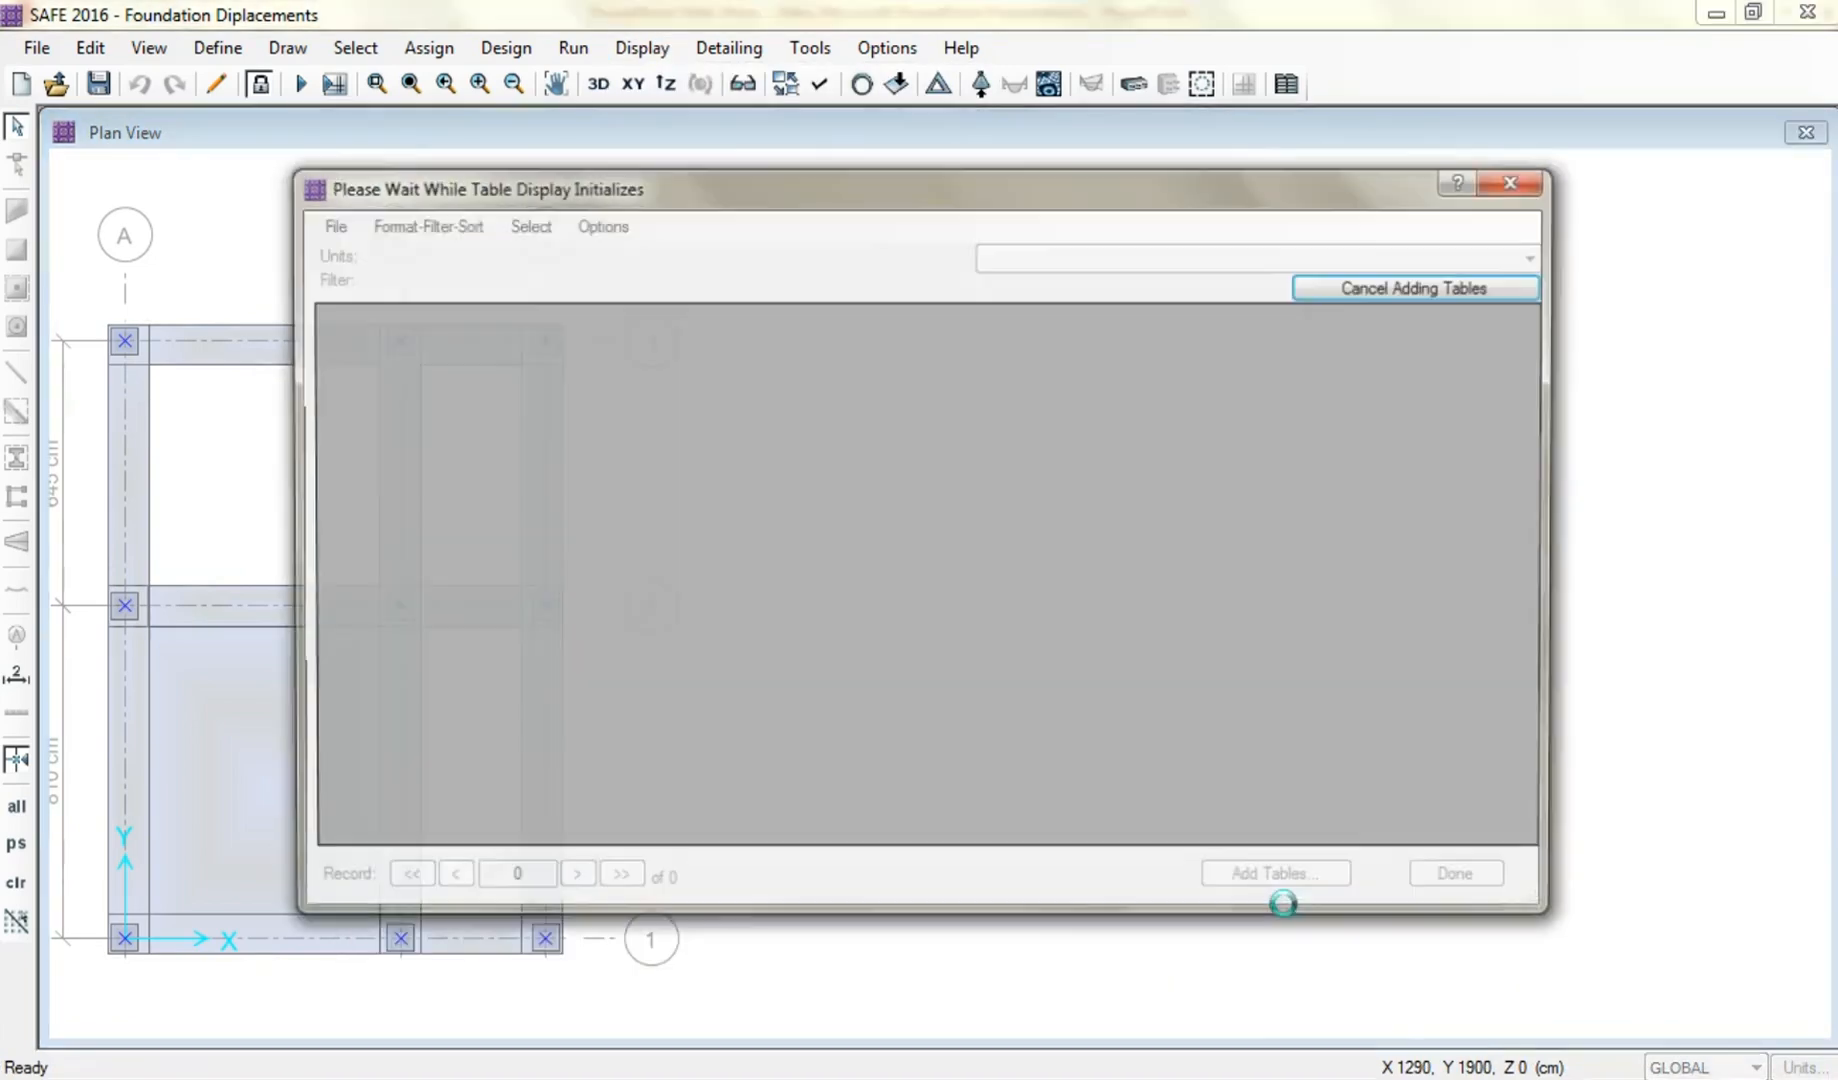
pyautogui.moveTo(880, 188); pyautogui.dragTo(1209, 219)
pyautogui.click(1408, 402)
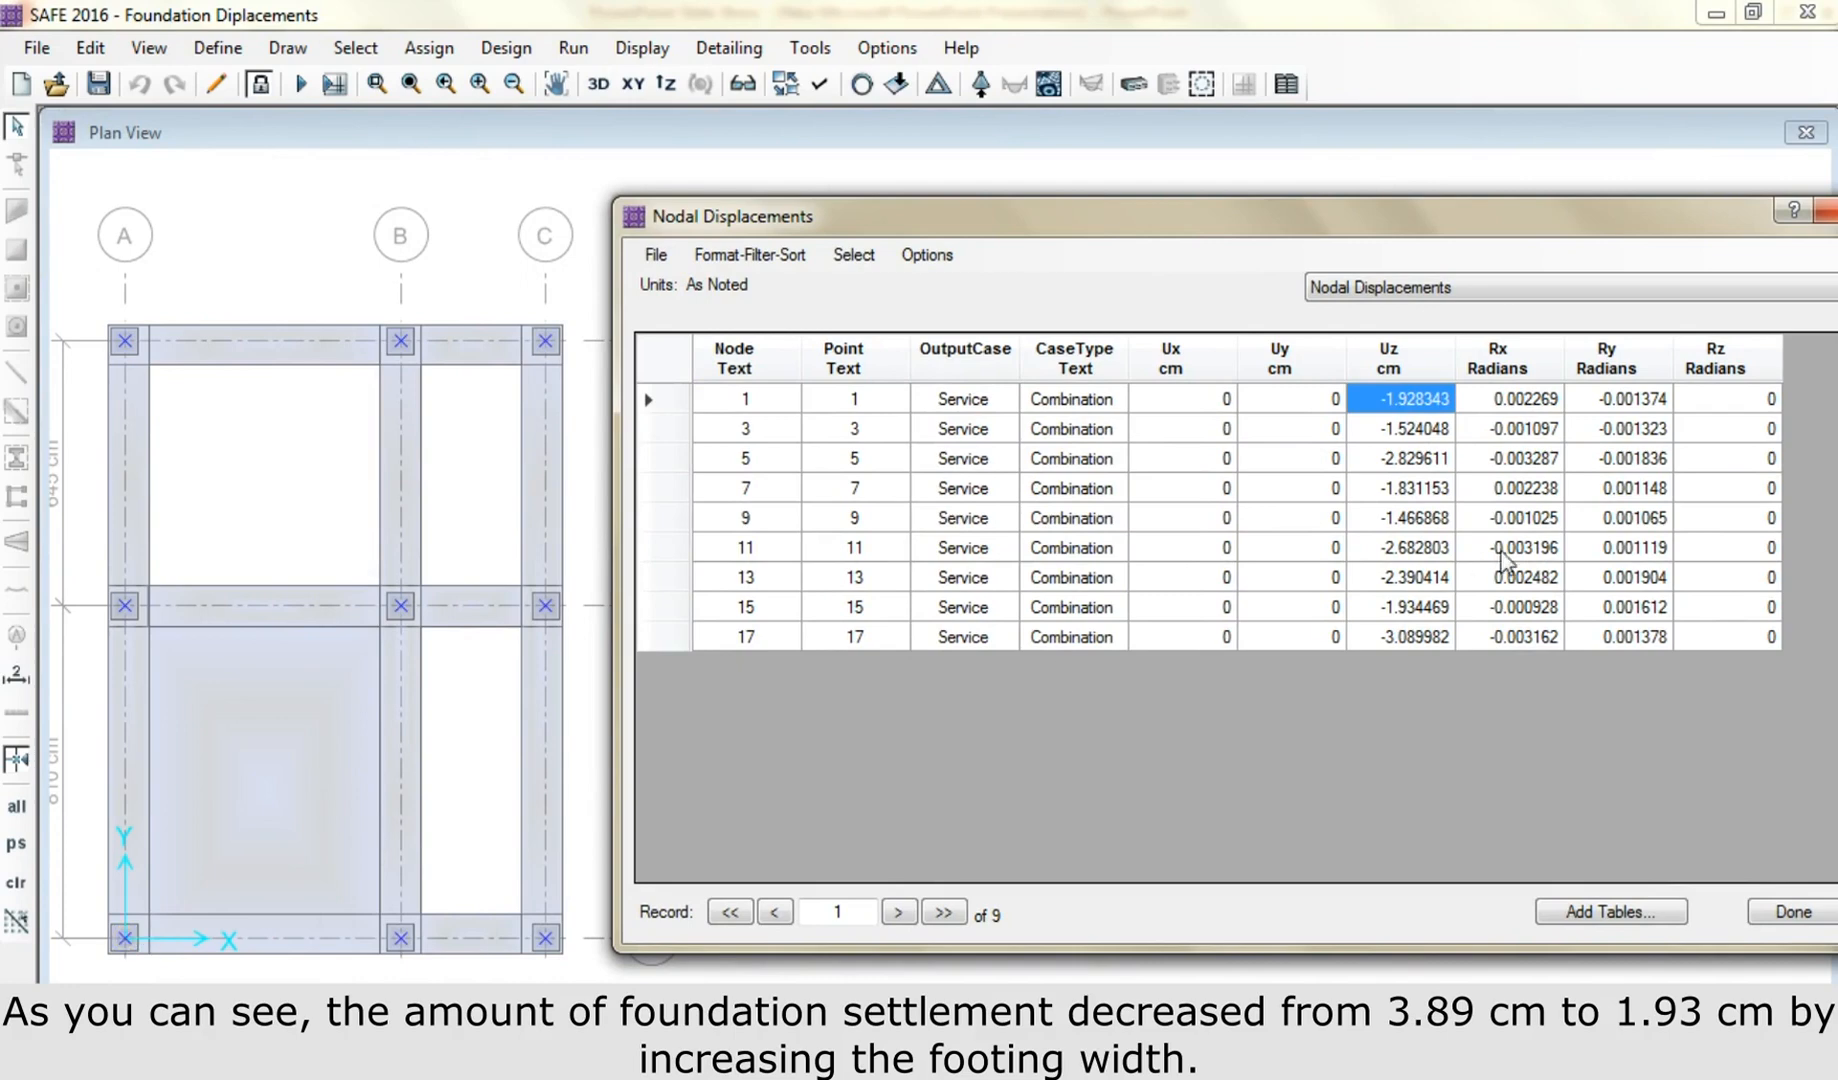
# Bring up the Calculator window and close it, keeping the Nodal Displacements table beside the plan.
pyautogui.click(1836, 150)
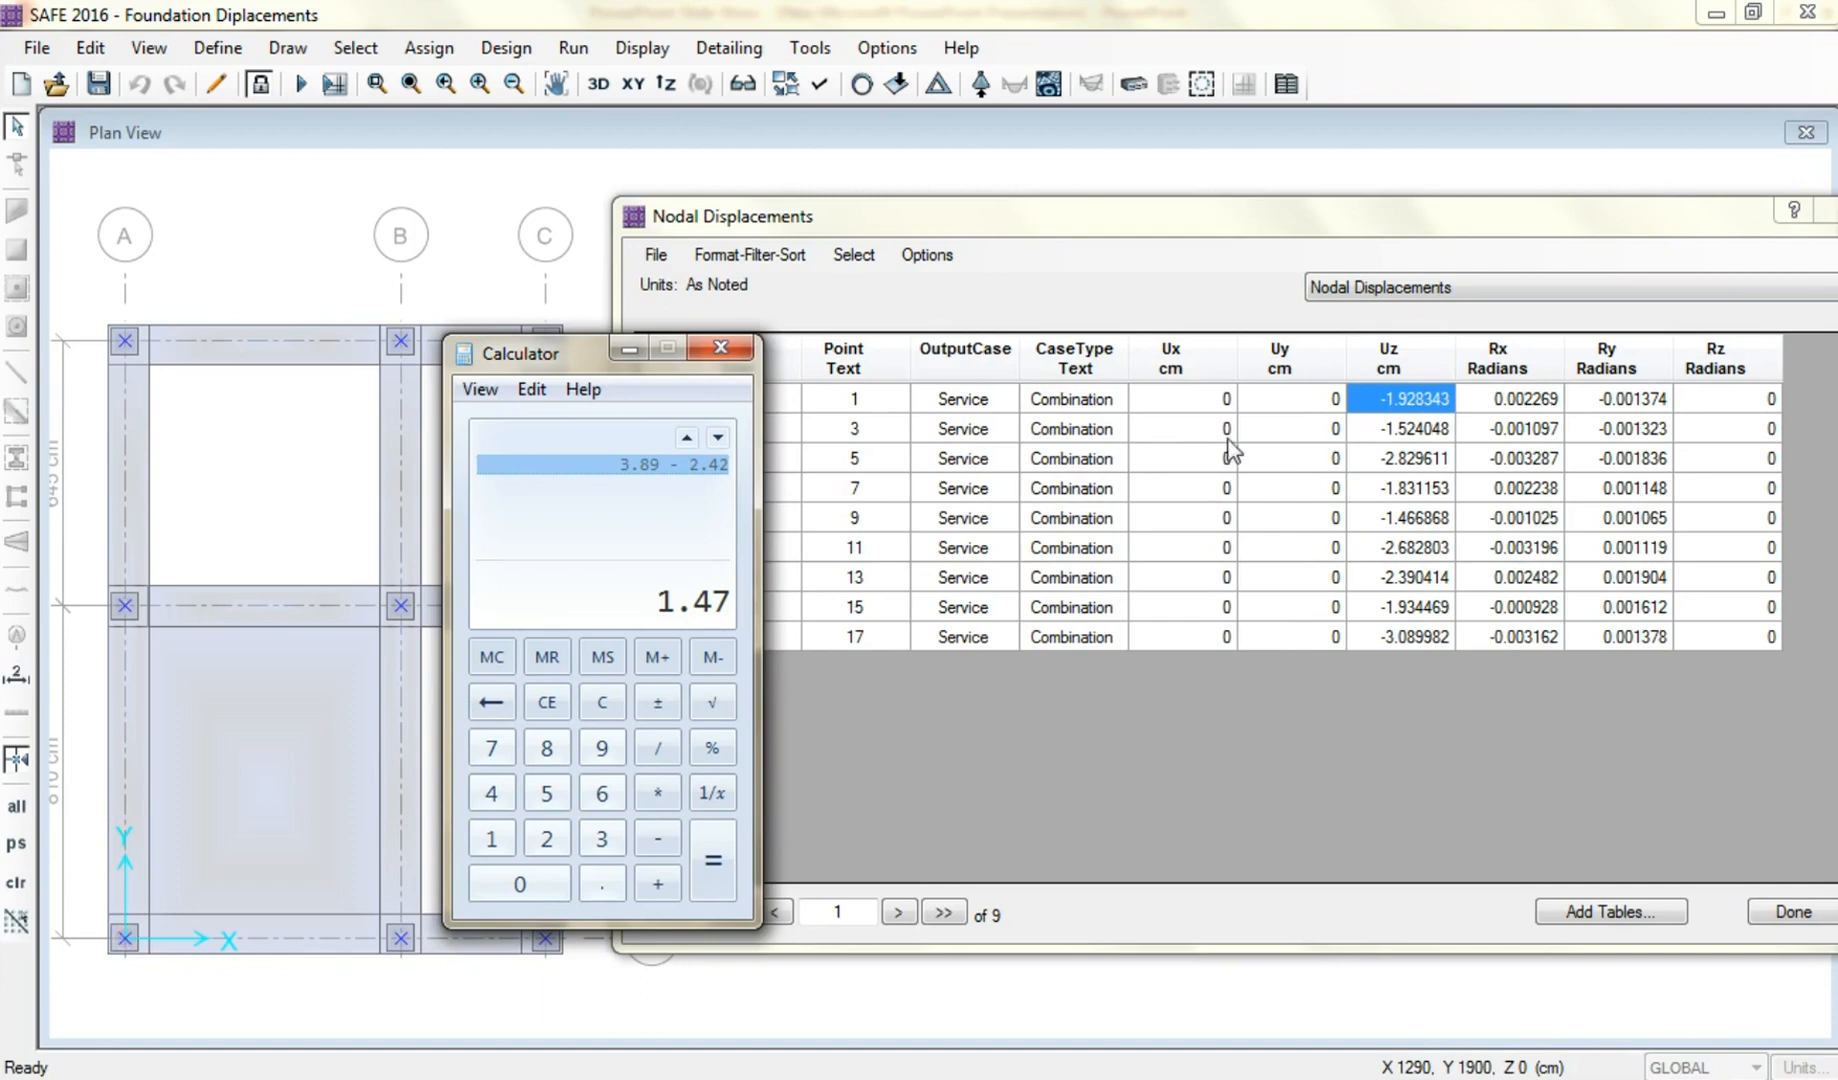
pyautogui.click(737, 355)
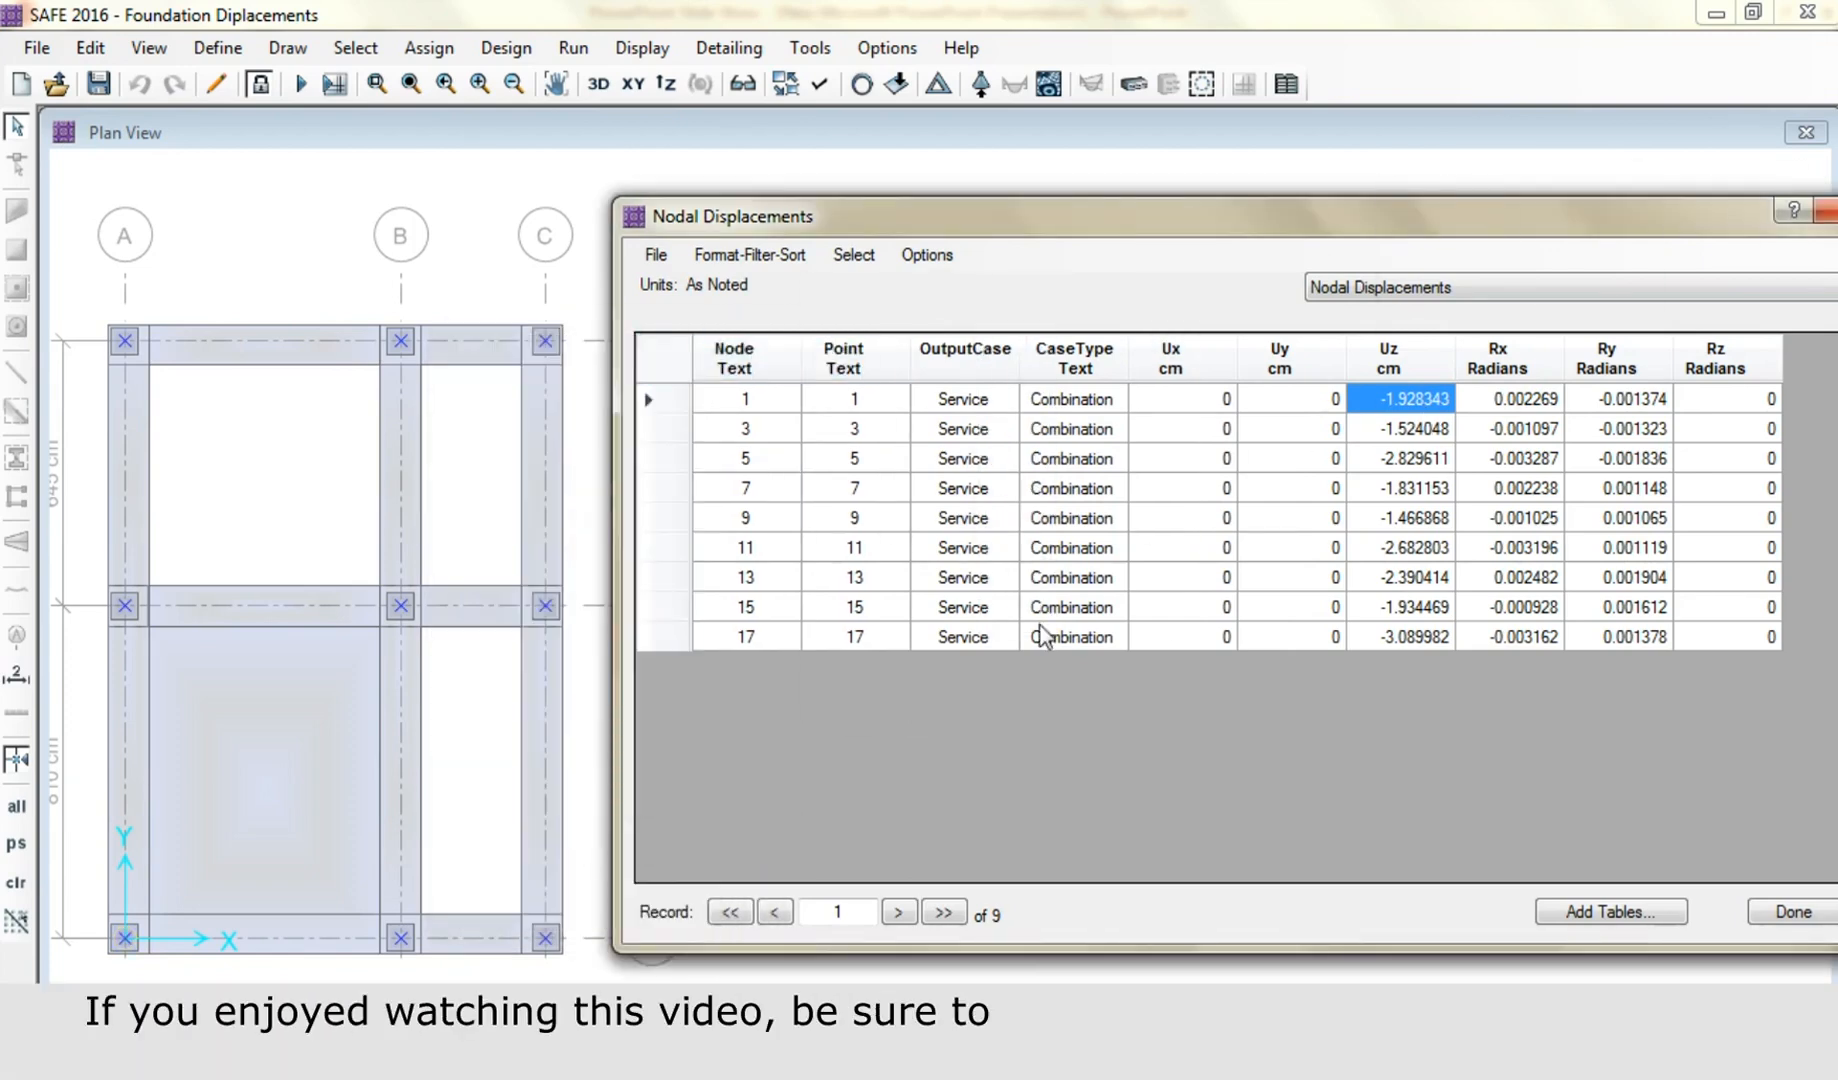
pyautogui.moveTo(1578, 236); pyautogui.dragTo(1557, 231)
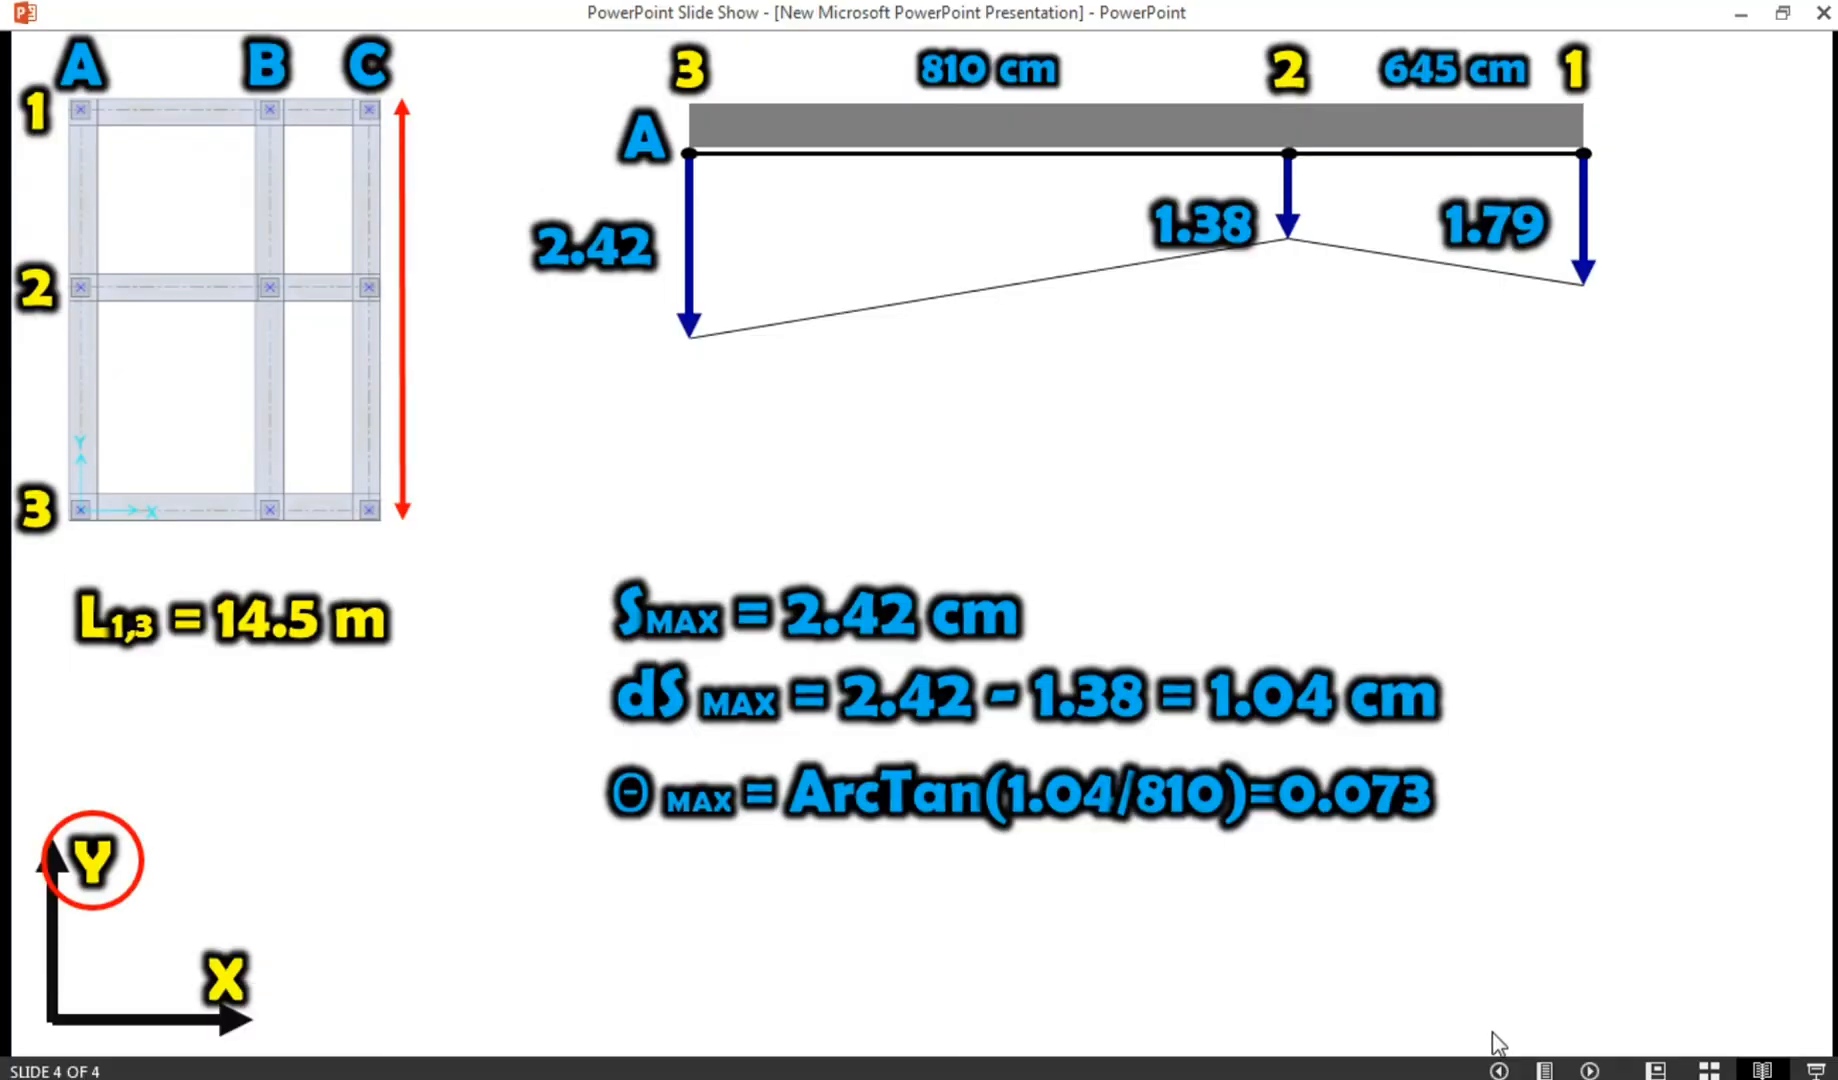
# Go back to the first PowerPoint slide with the settlement and rotation definitions.
pyautogui.click(1497, 1070)
pyautogui.click(1497, 1070)
pyautogui.click(1497, 1070)
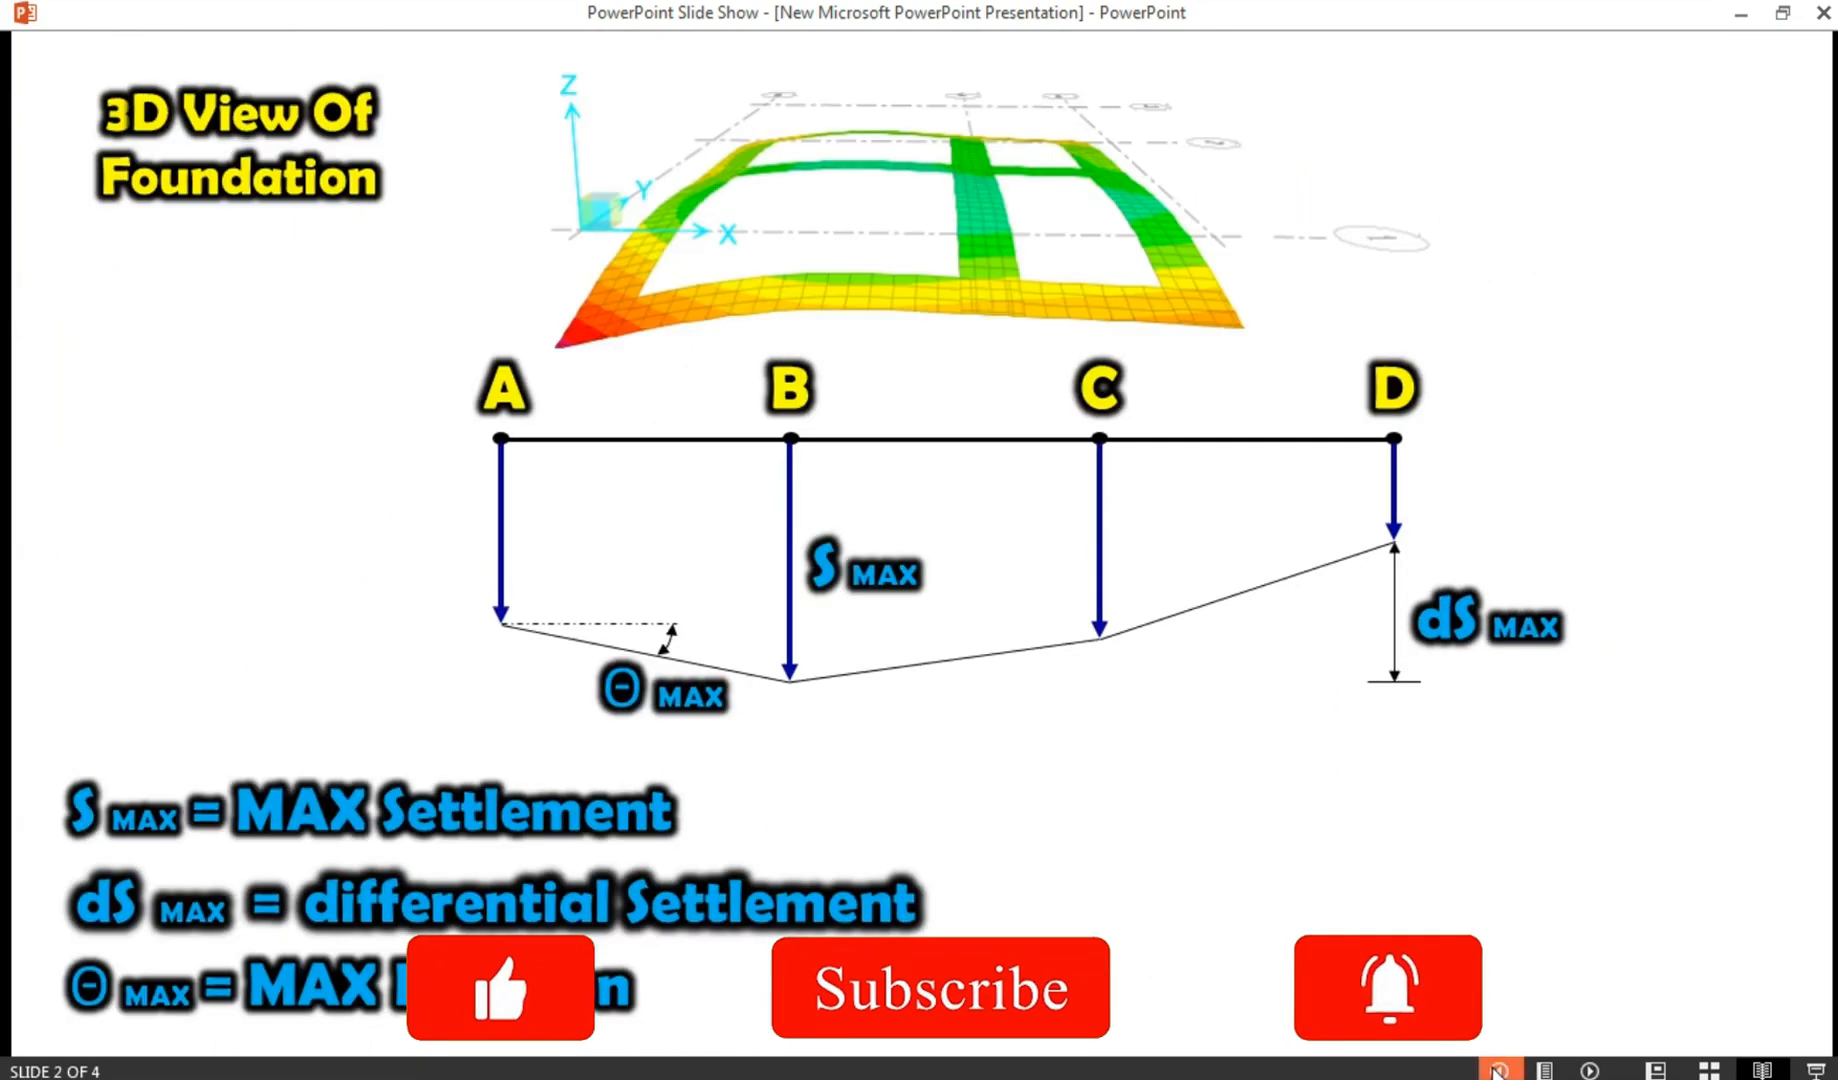